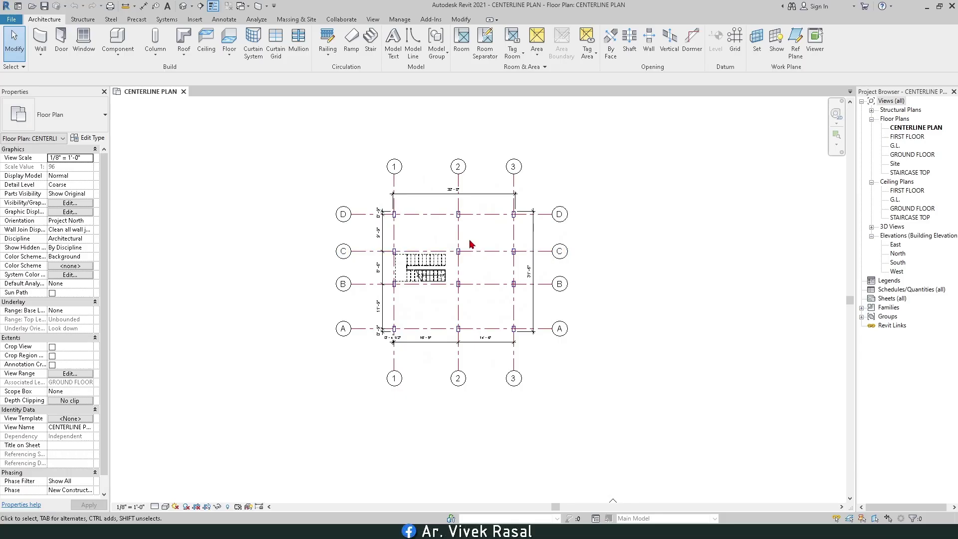
# Step: Open the GROUND FLOOR floor plan and look over the walls, columns and staircase
pyautogui.doubleClick(905, 157)
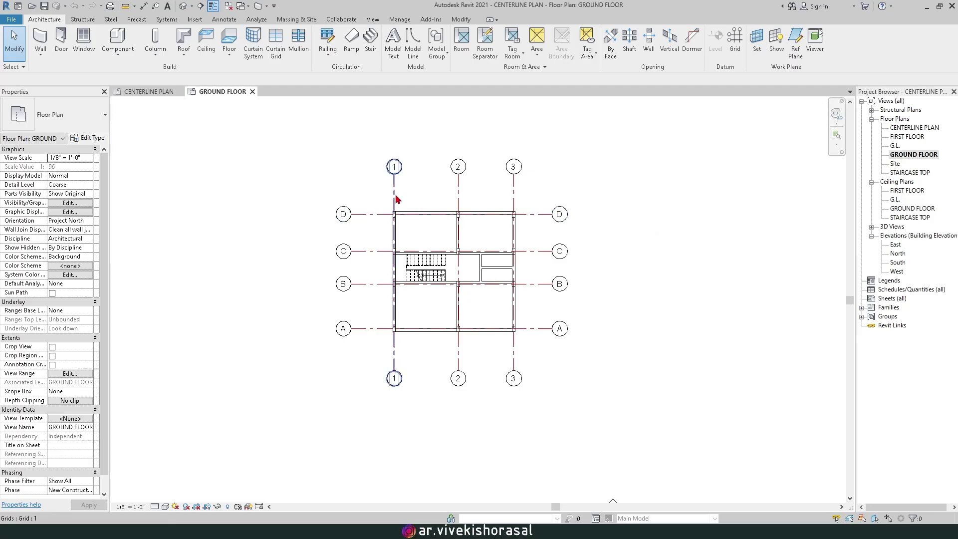
pyautogui.moveTo(442, 254); pyautogui.dragTo(496, 263, button='middle')
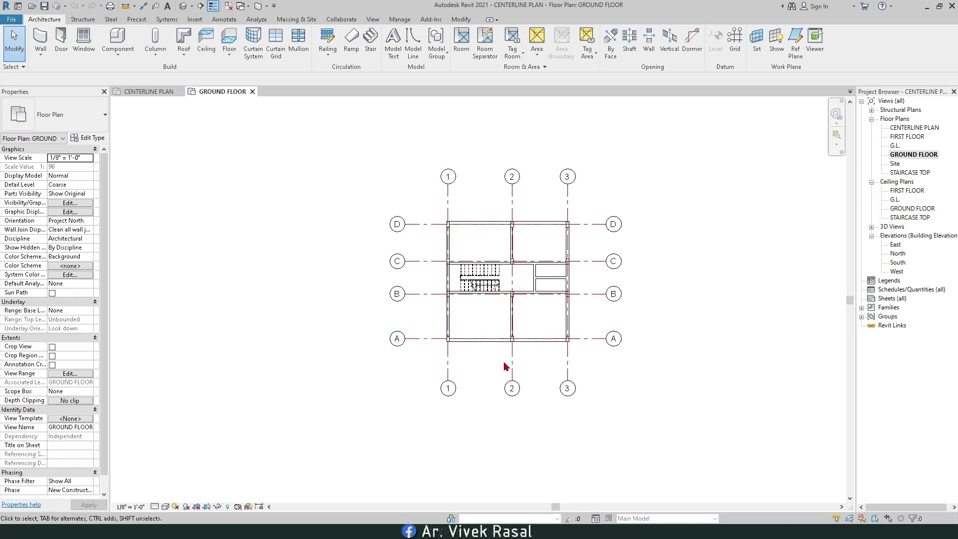
pyautogui.scroll(3, 466, 364)
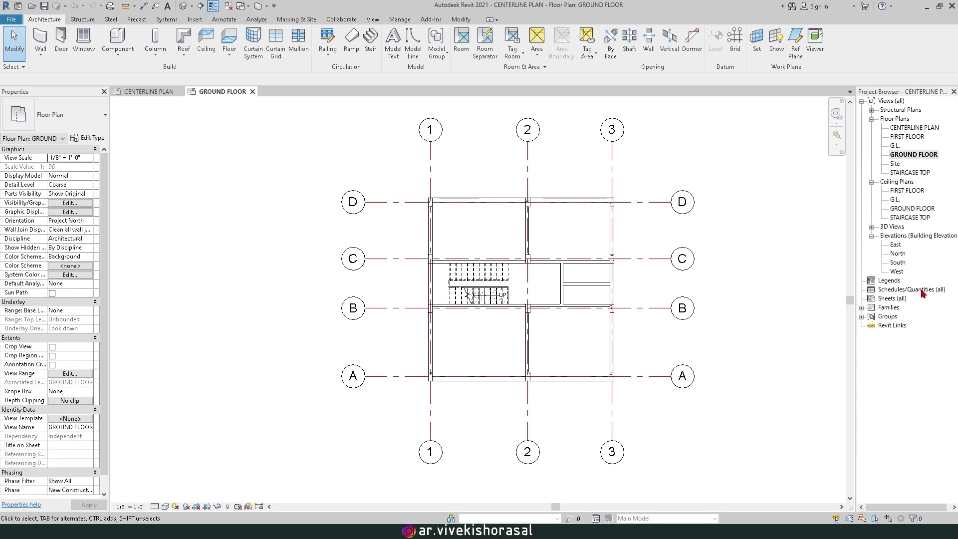
# Step: Open the South elevation and set its visual style to Wireframe
pyautogui.doubleClick(897, 263)
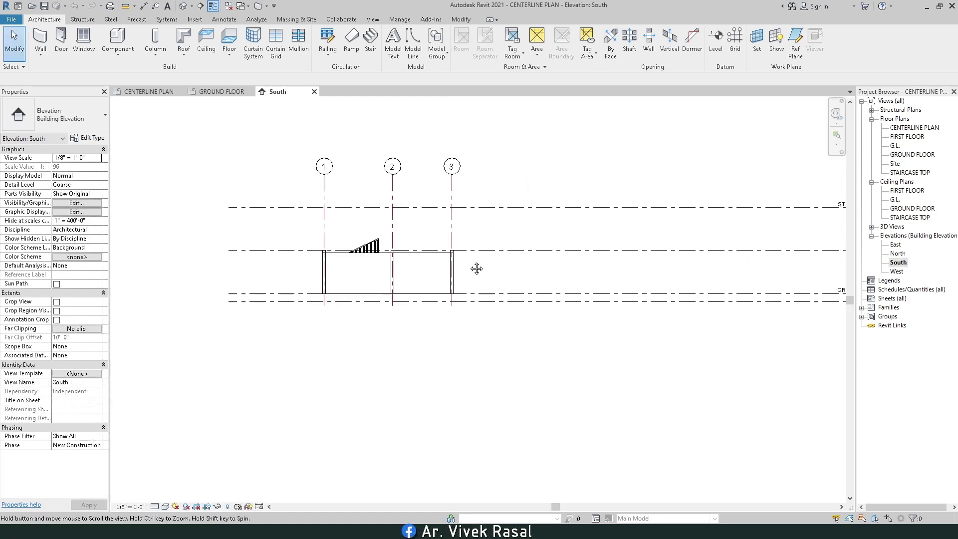
pyautogui.click(165, 506)
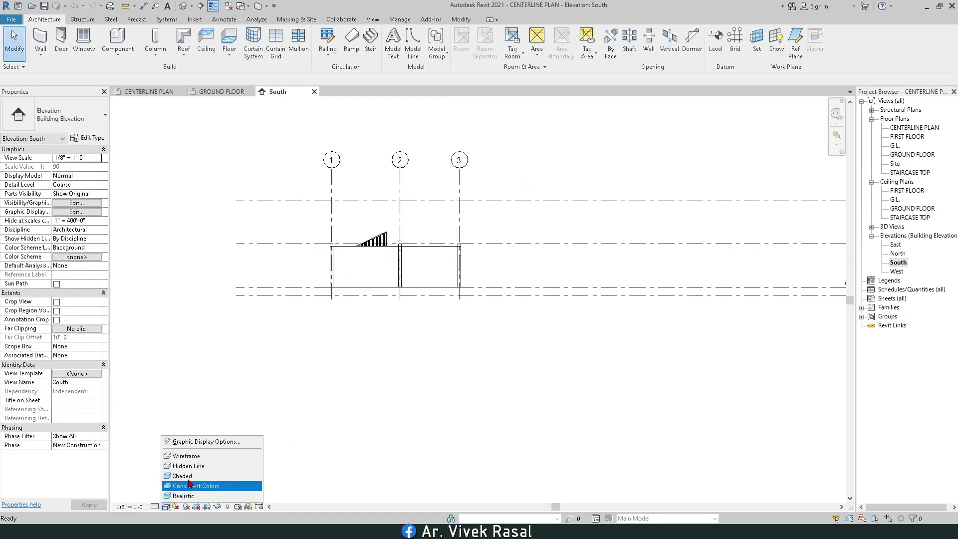
pyautogui.click(199, 457)
pyautogui.moveTo(729, 263); pyautogui.dragTo(549, 291, button='middle')
pyautogui.scroll(-1, 699, 322)
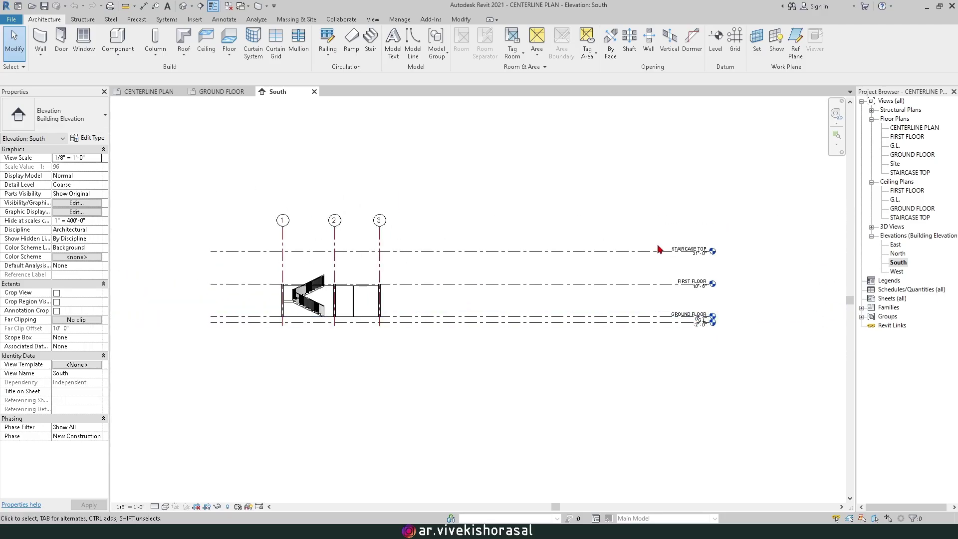
# Step: Shorten the aligned level lines so that their heads sit close to the building, just beyond grid 3
pyautogui.click(637, 253)
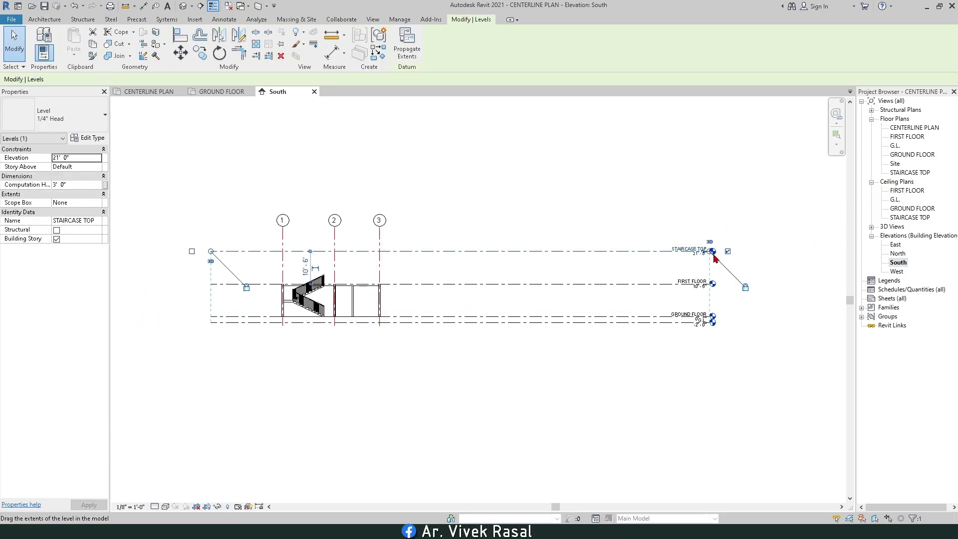
pyautogui.moveTo(713, 251); pyautogui.dragTo(449, 252)
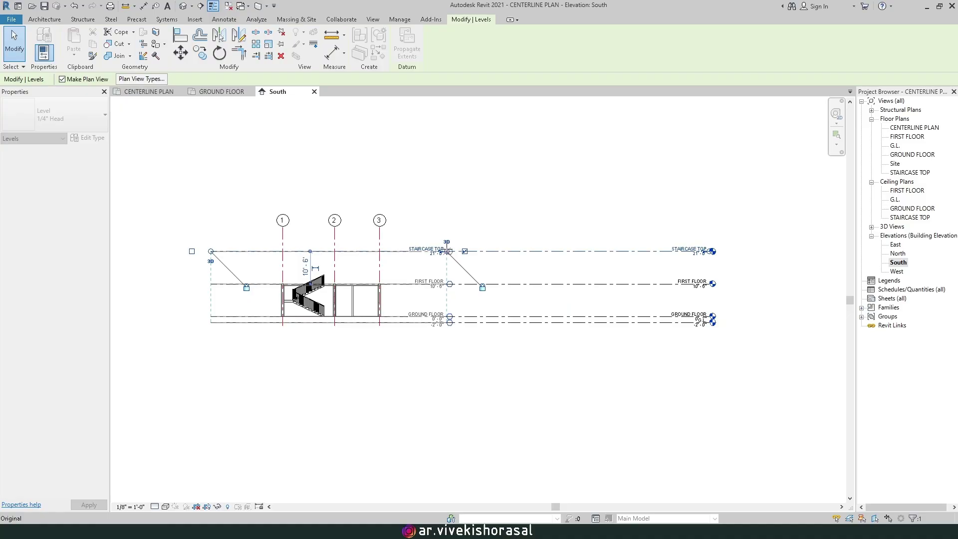
pyautogui.click(509, 295)
pyautogui.scroll(3, 509, 295)
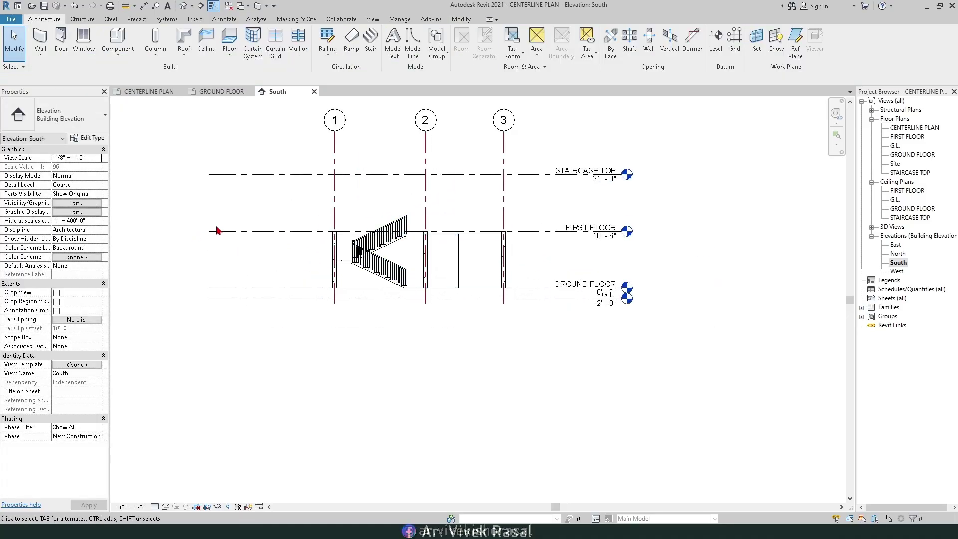
# Step: Add an elbow to the G.L. level so its label drops clear of the GROUND FLOOR label
pyautogui.click(240, 232)
pyautogui.moveTo(450, 406); pyautogui.dragTo(494, 422, button='middle')
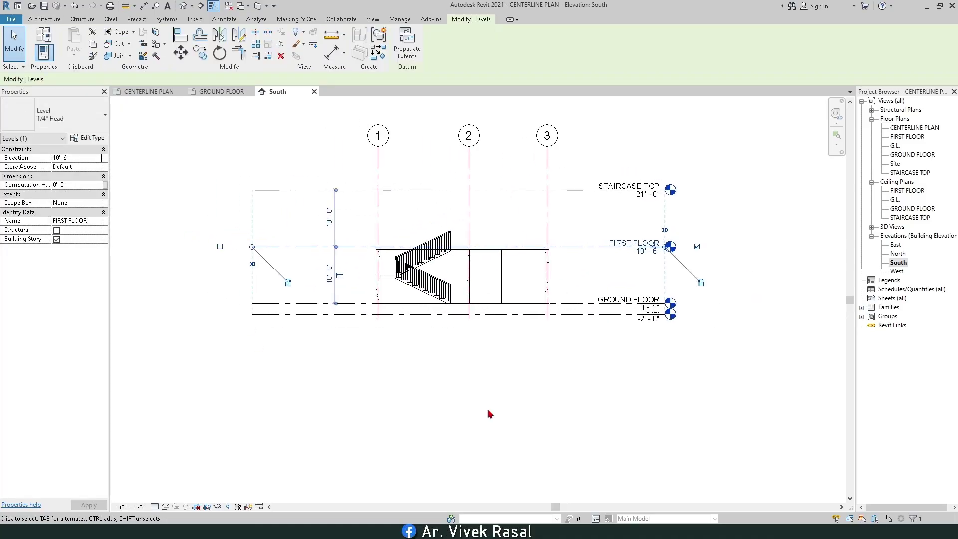
pyautogui.scroll(1, 567, 353)
pyautogui.scroll(2, 611, 354)
pyautogui.click(658, 305)
pyautogui.click(660, 307)
pyautogui.click(676, 304)
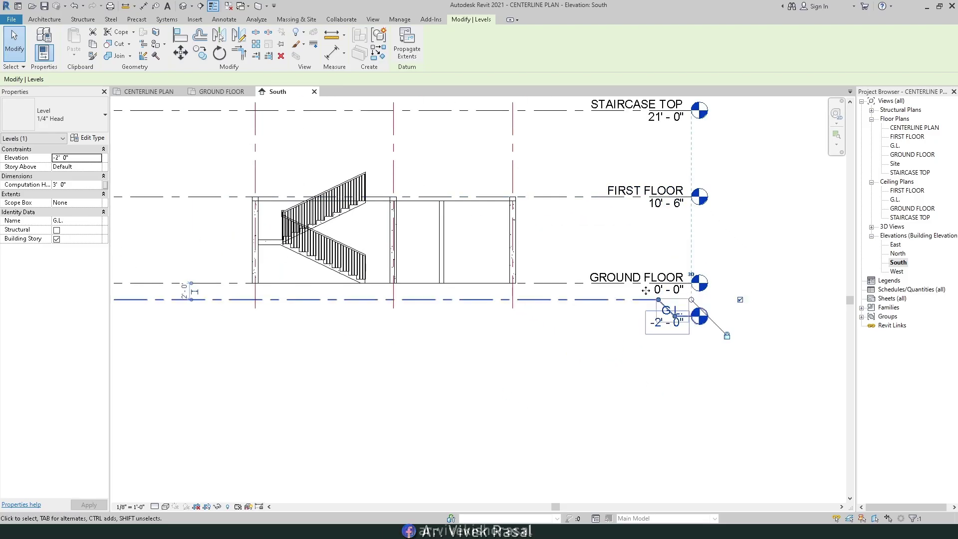
pyautogui.moveTo(585, 312); pyautogui.dragTo(627, 344, button='middle')
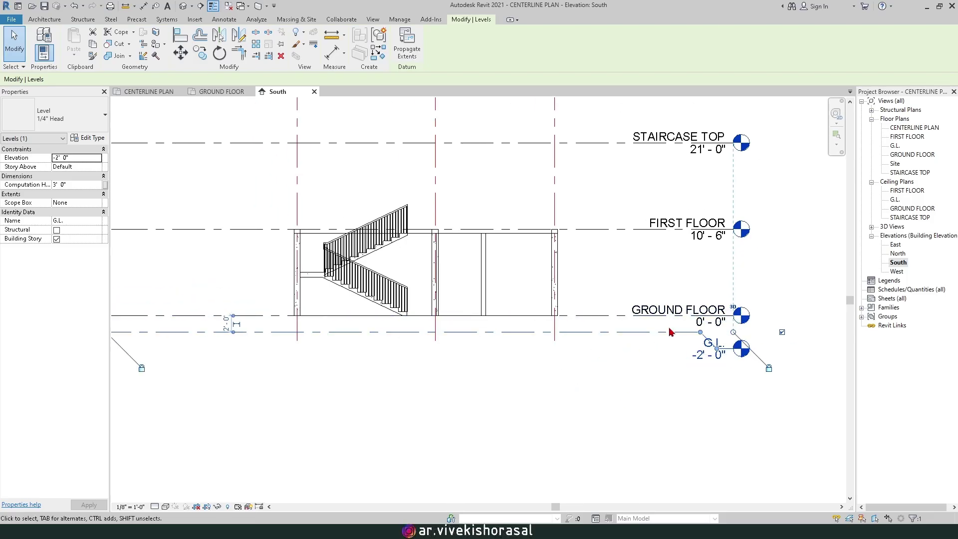
pyautogui.press('Escape')
pyautogui.scroll(-3, 614, 375)
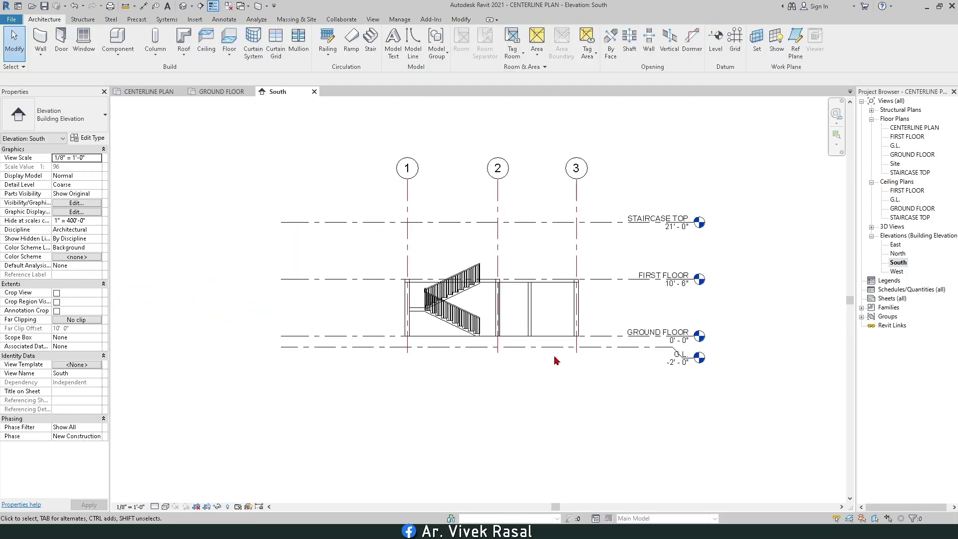
# Step: Start a floor in the GROUND FLOOR plan and duplicate the Generic - 12" type as PLINTH
pyautogui.click(219, 92)
pyautogui.moveTo(517, 284); pyautogui.dragTo(476, 275, button='middle')
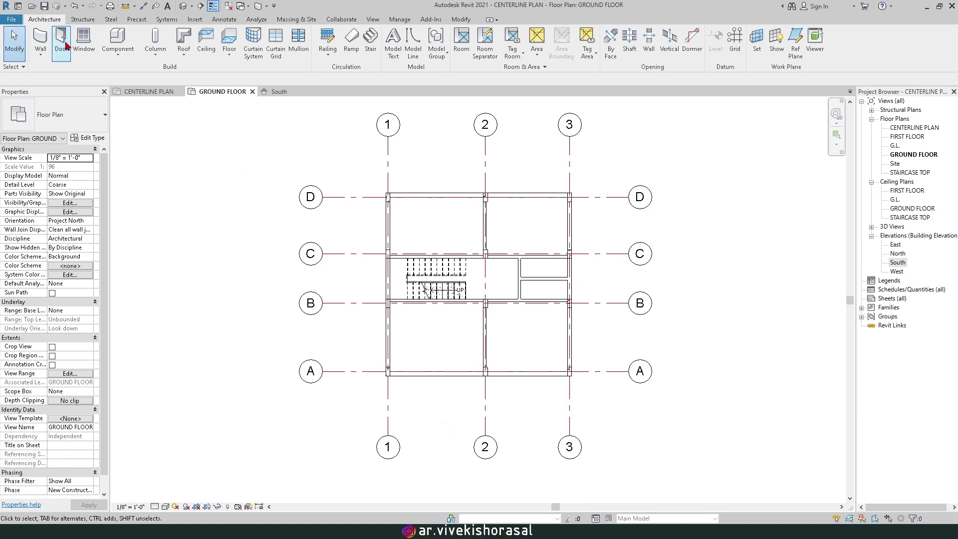
pyautogui.click(228, 40)
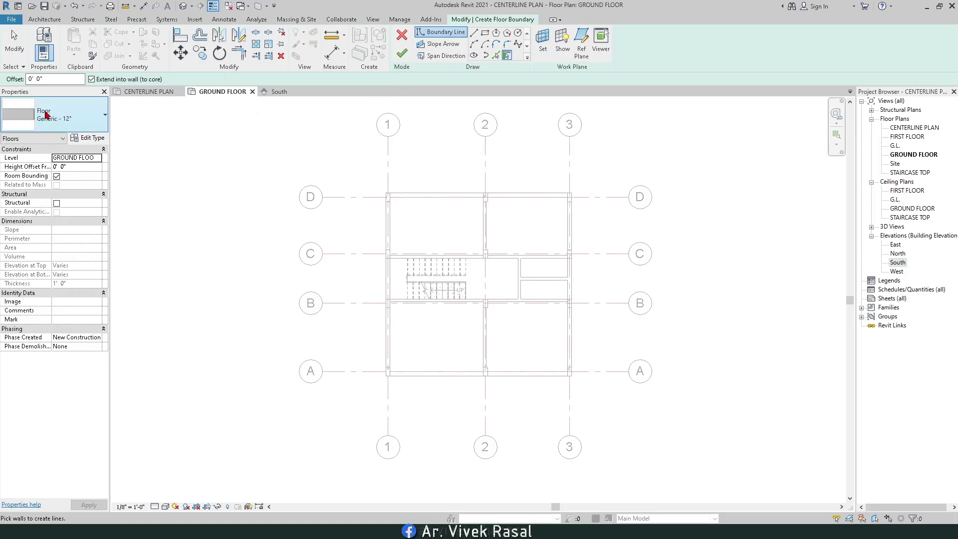
pyautogui.click(87, 139)
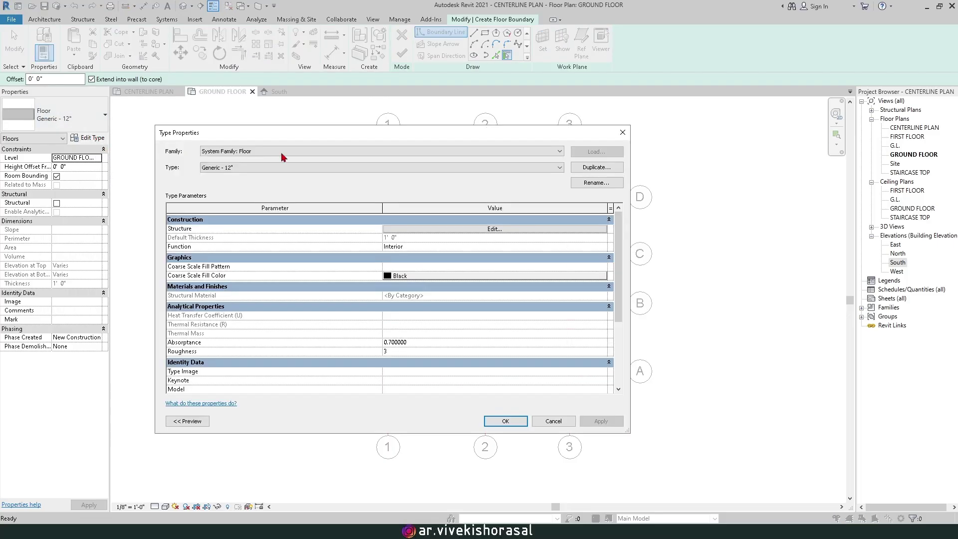
pyautogui.click(584, 168)
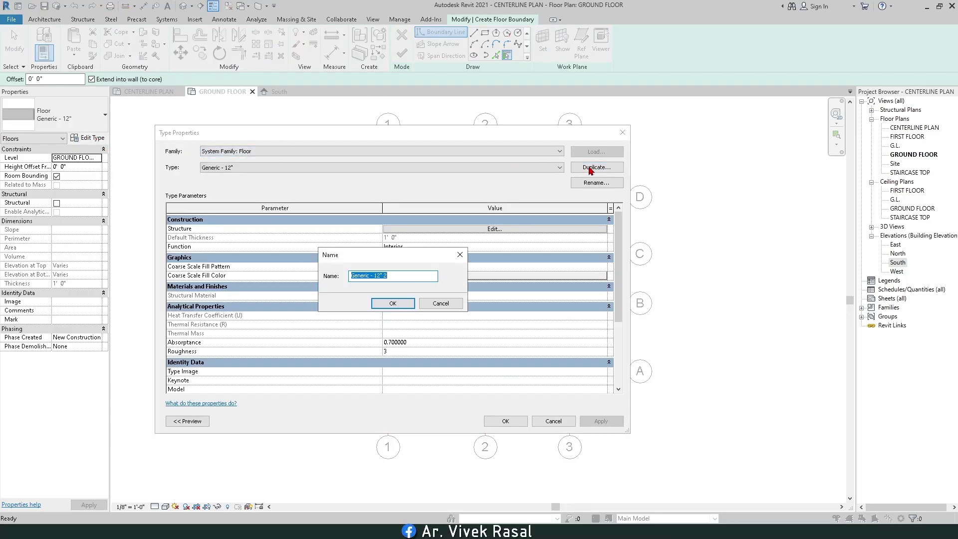
pyautogui.write('PLINTH')
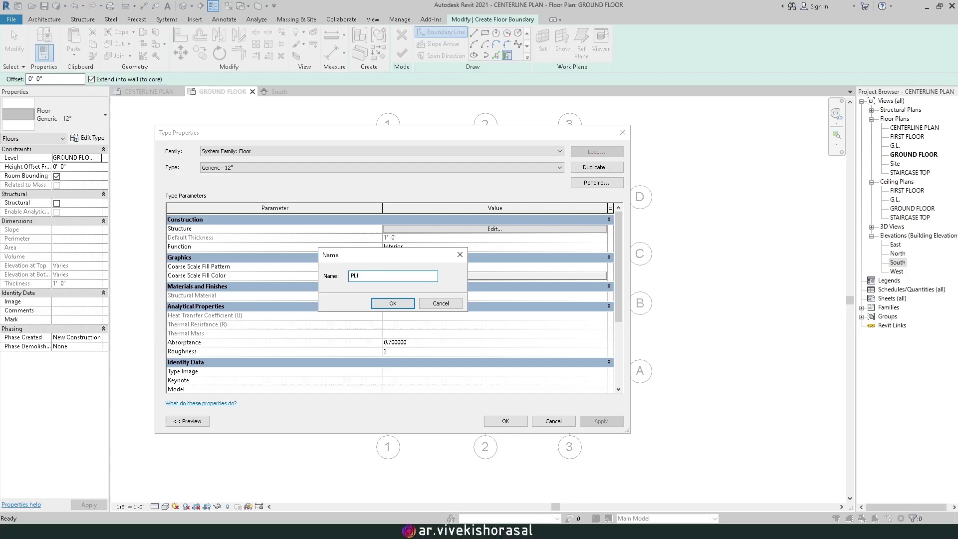
pyautogui.click(410, 303)
# Step: Set the PLINTH floor type's structure layer thickness to 2' 0" and accept the type properties
pyautogui.click(493, 229)
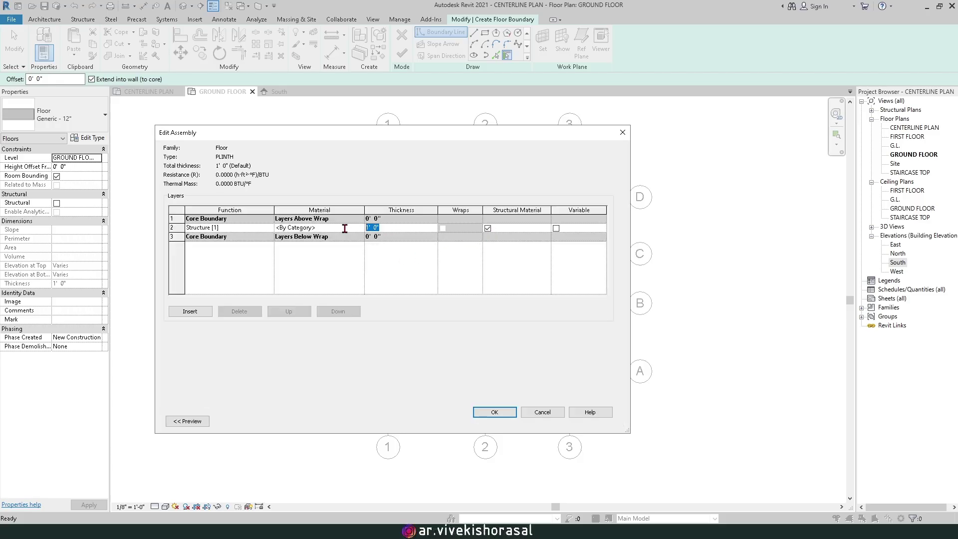
pyautogui.click(370, 228)
pyautogui.write('2')
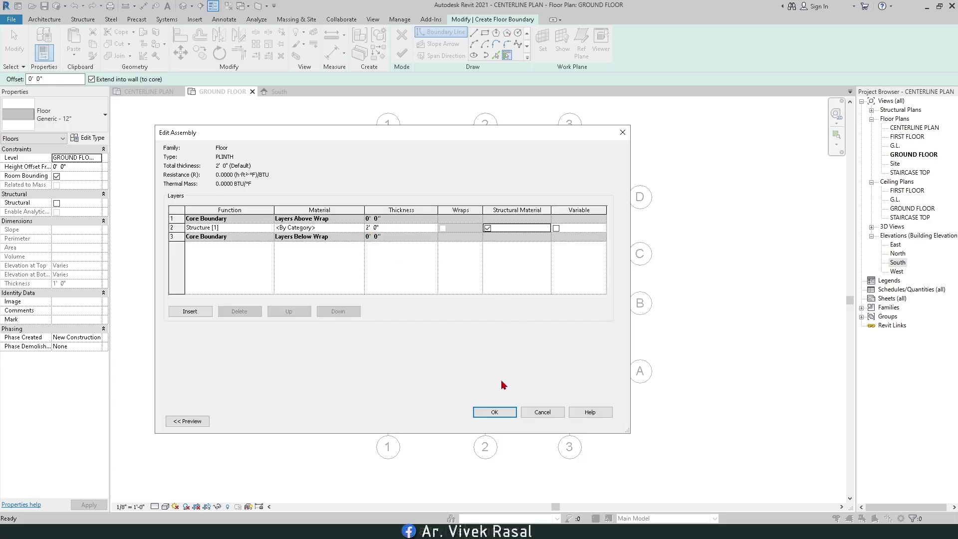
pyautogui.click(494, 412)
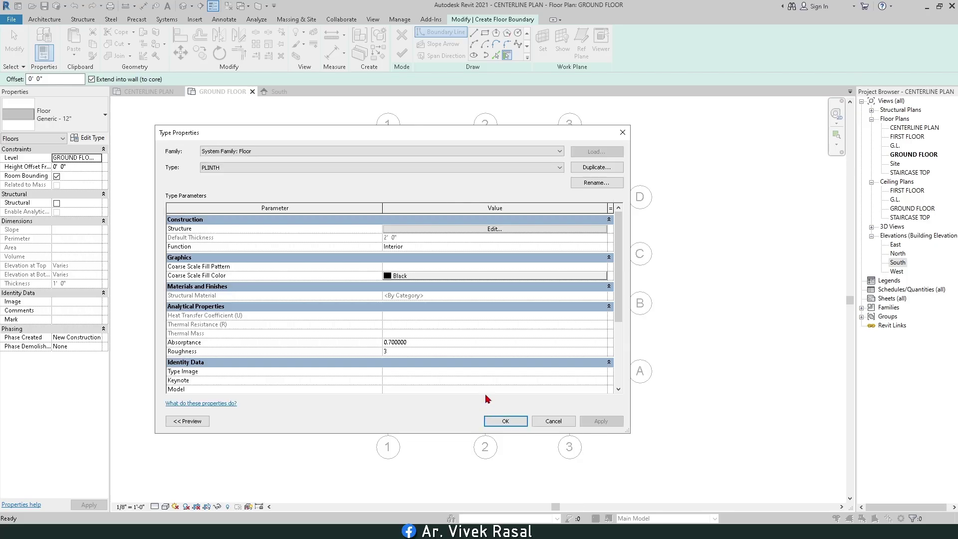
pyautogui.click(505, 421)
# Step: Start the floor boundary at grid 1's outer wall face near grid C, projecting about 4'-6" outward, and run it up level with grid D's outer face
pyautogui.click(475, 33)
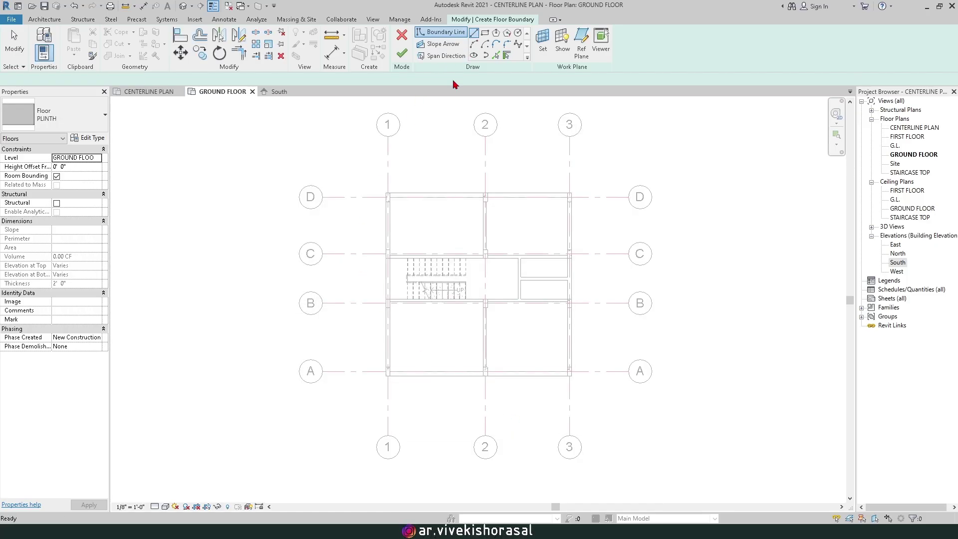
pyautogui.moveTo(400, 178); pyautogui.dragTo(342, 196, button='middle')
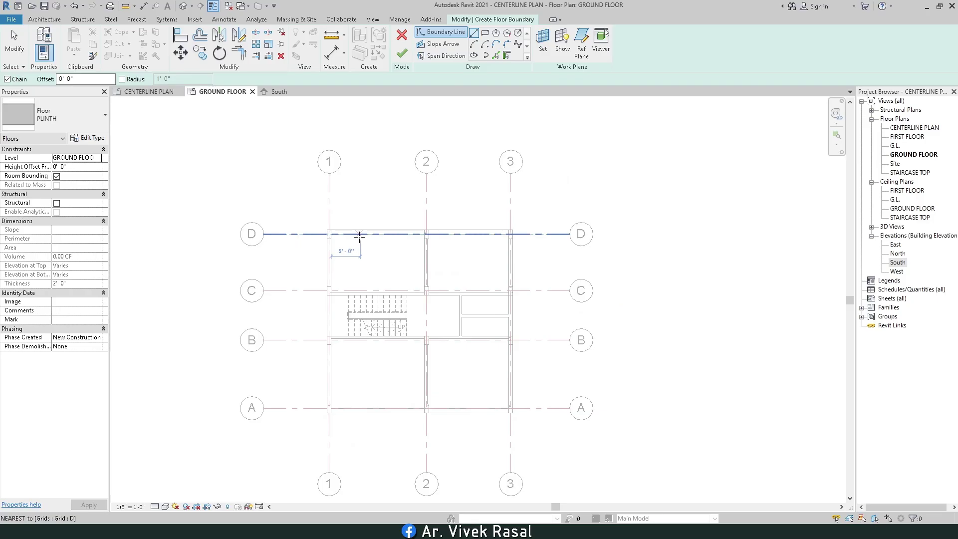
pyautogui.scroll(4, 349, 170)
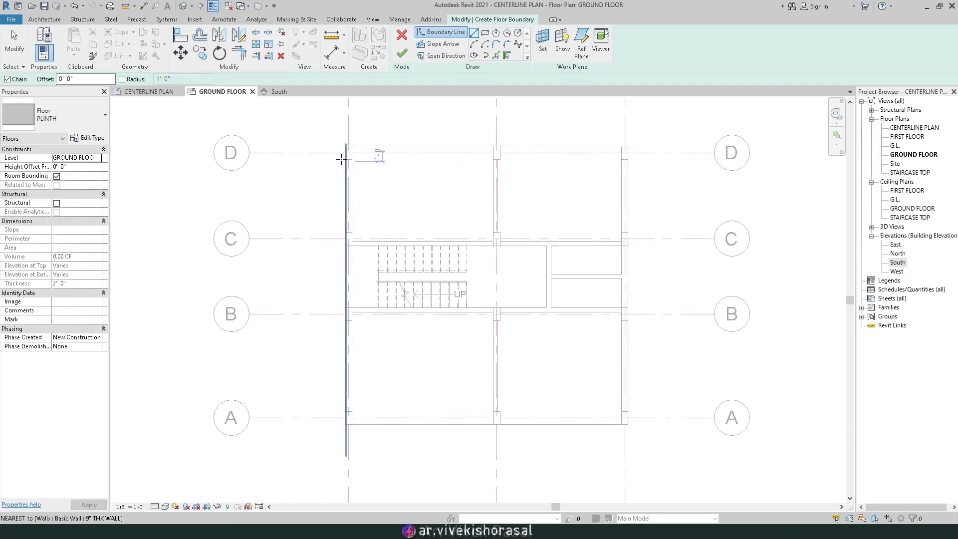
pyautogui.scroll(-1, 360, 184)
pyautogui.scroll(3, 339, 265)
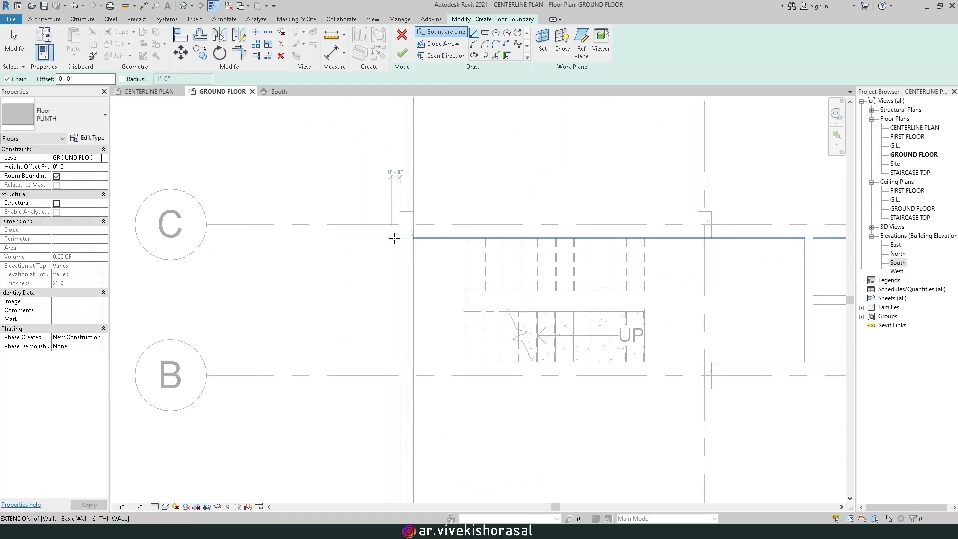
pyautogui.scroll(-2, 398, 240)
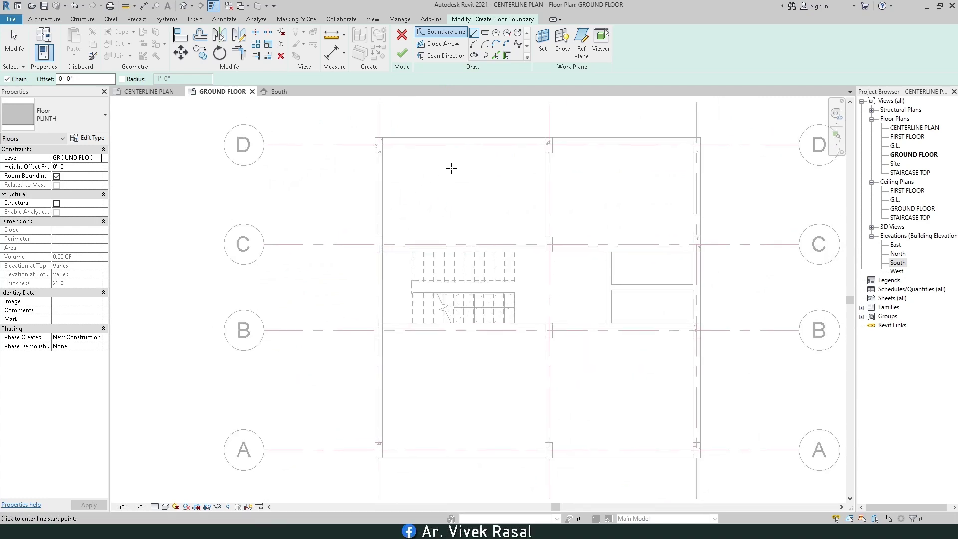
pyautogui.scroll(2, 350, 257)
pyautogui.click(397, 247)
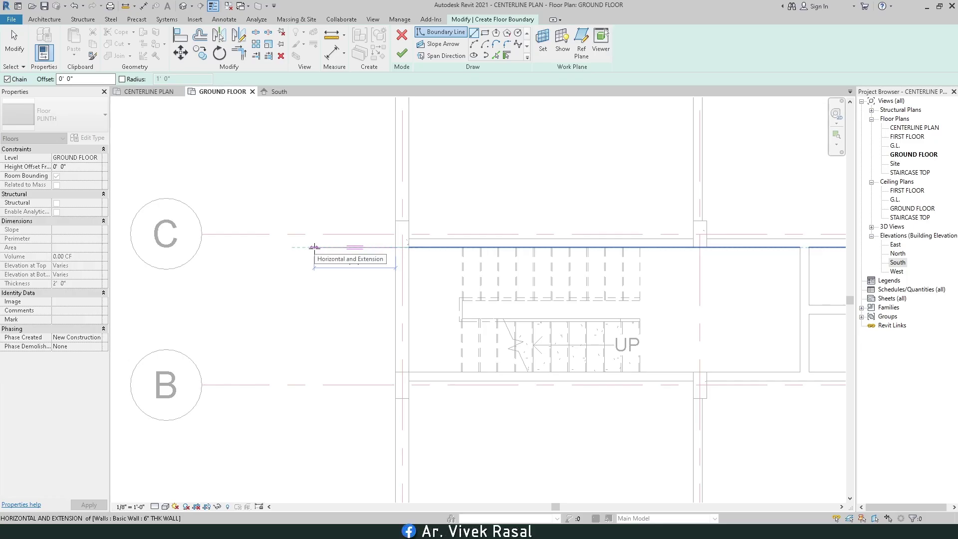
pyautogui.click(315, 247)
pyautogui.scroll(-2, 299, 265)
pyautogui.click(296, 267)
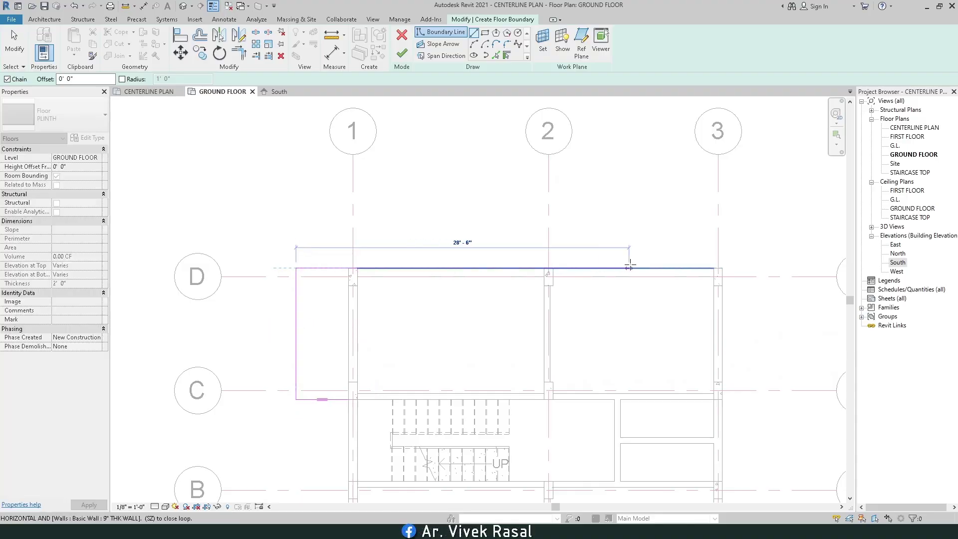
# Step: Continue the boundary along the outer wall faces at grids D, 3 and A, ending at the far face of the grid 2 column
pyautogui.click(719, 267)
pyautogui.scroll(-2, 738, 225)
pyautogui.moveTo(737, 225); pyautogui.dragTo(743, 65, button='middle')
pyautogui.scroll(3, 772, 203)
pyautogui.moveTo(593, 146); pyautogui.dragTo(705, 253, button='middle')
pyautogui.scroll(2, 674, 248)
pyautogui.click(675, 248)
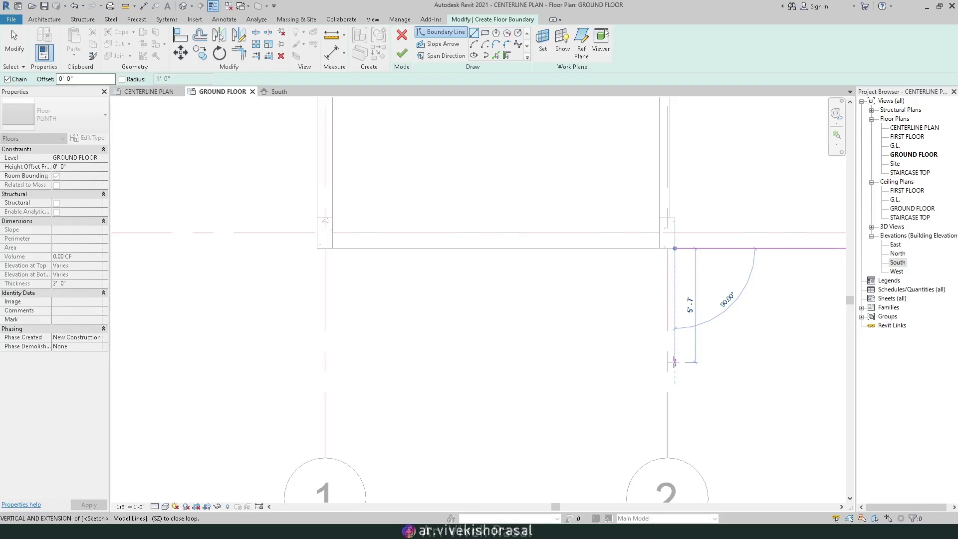
# Step: Draw a projection about 5'-7" deep and 6'-10" wide below grid A, and continue the boundary to the outer corner at grid 1
pyautogui.click(675, 360)
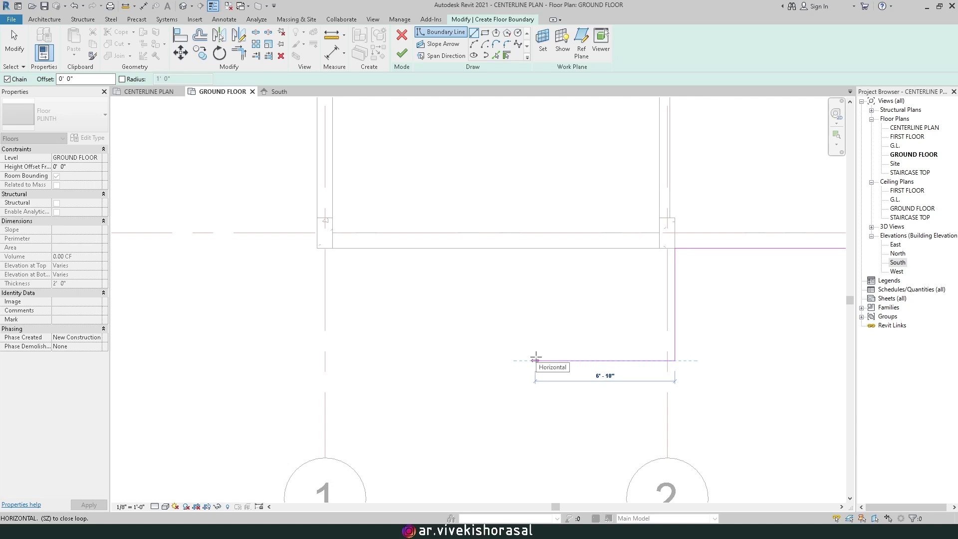
pyautogui.click(537, 360)
pyautogui.click(537, 248)
pyautogui.click(317, 248)
# Step: Close the boundary along grid 1's outer wall face at its starting point near grid C and finish the floor sketch
pyautogui.scroll(-2, 344, 149)
pyautogui.moveTo(364, 145); pyautogui.dragTo(435, 401, button='middle')
pyautogui.scroll(2, 382, 225)
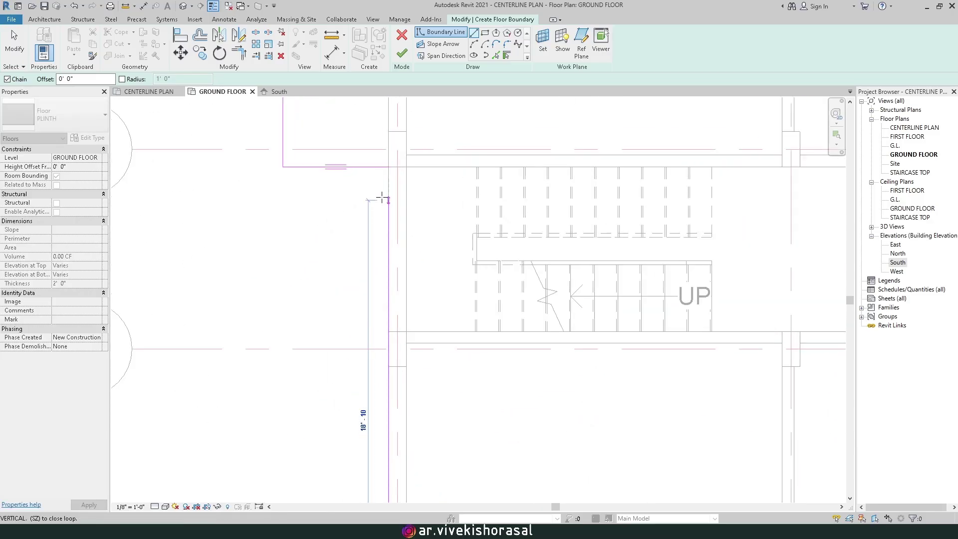
pyautogui.click(389, 166)
pyautogui.scroll(-2, 414, 267)
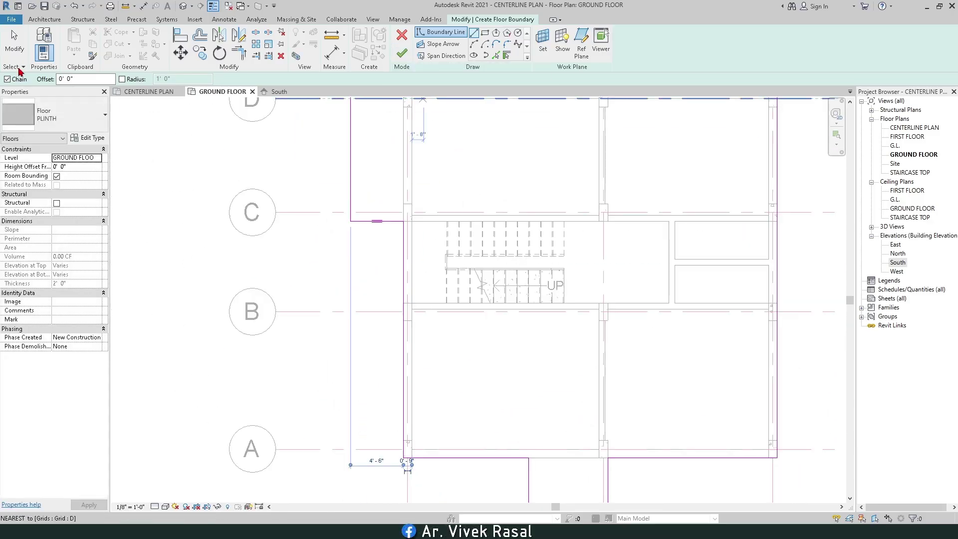
pyautogui.click(401, 52)
pyautogui.scroll(-2, 193, 184)
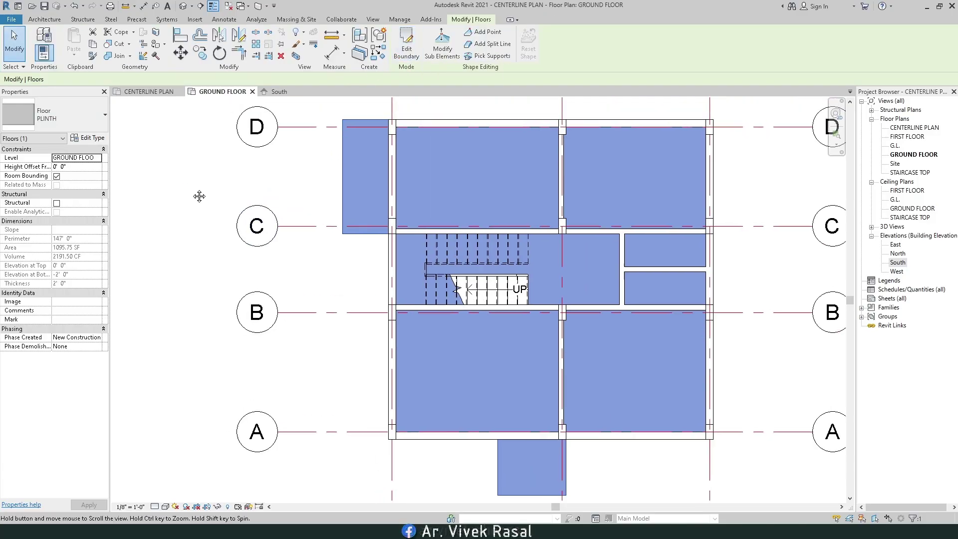
# Step: Reopen the PLINTH floor's boundary sketch for review and finish editing
pyautogui.click(407, 48)
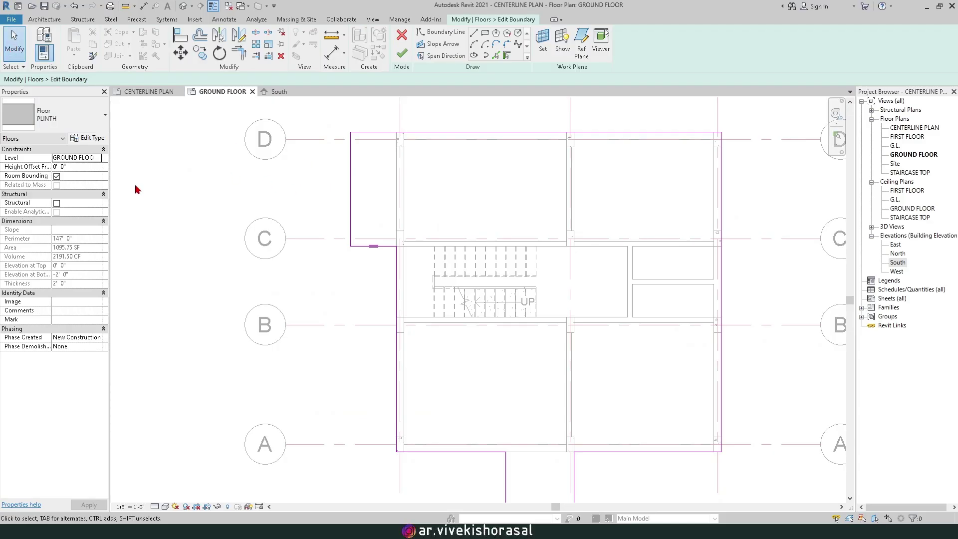
pyautogui.click(401, 52)
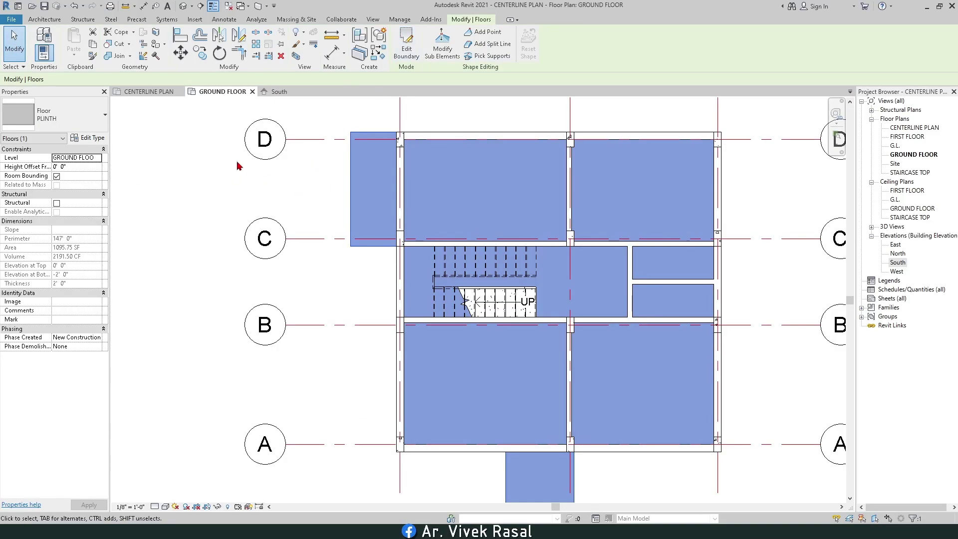
# Step: Examine the PLINTH floor and its projections in the South elevation and the GROUND FLOOR plan, ending in the South elevation
pyautogui.click(279, 91)
pyautogui.scroll(3, 573, 255)
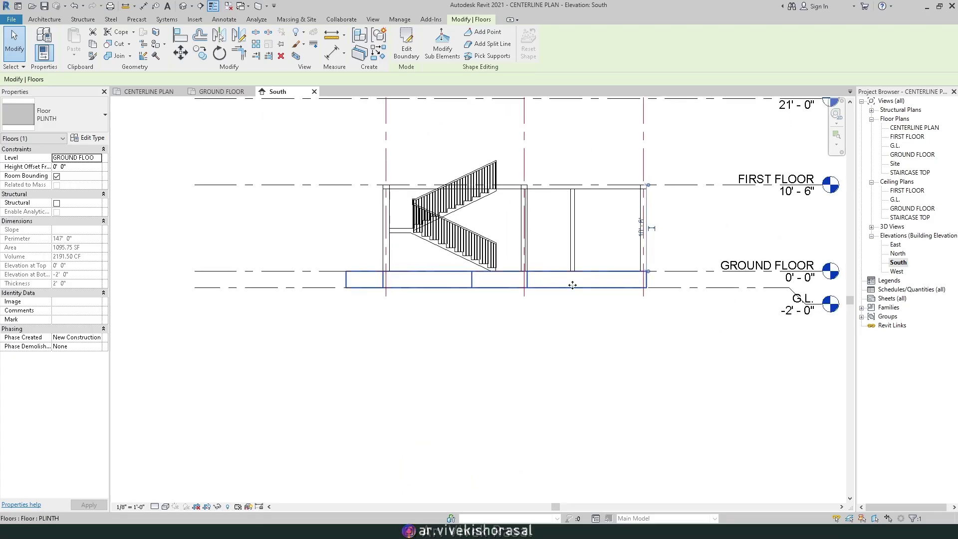
pyautogui.click(201, 93)
pyautogui.scroll(-2, 471, 252)
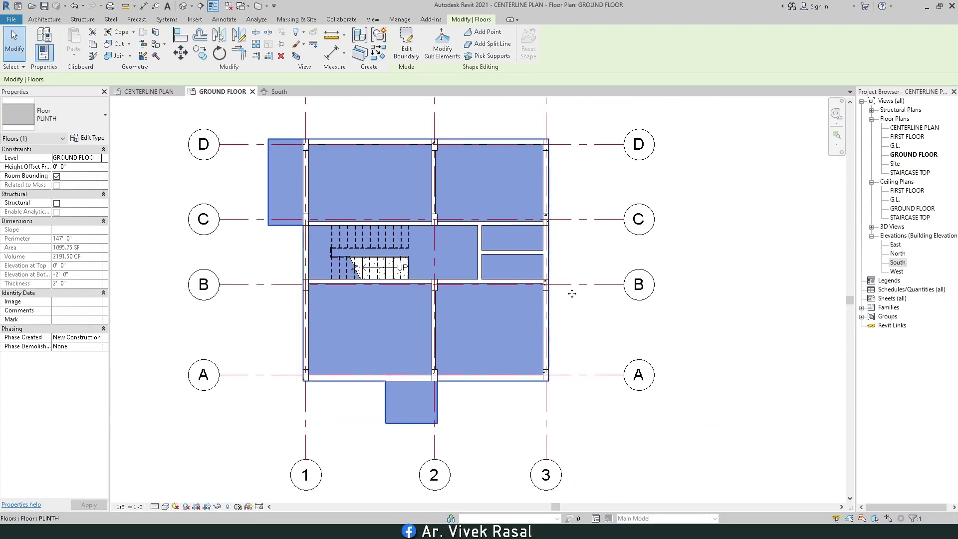
pyautogui.click(707, 316)
pyautogui.moveTo(493, 364); pyautogui.dragTo(547, 250, button='middle')
pyautogui.scroll(1, 328, 282)
pyautogui.moveTo(328, 281); pyautogui.dragTo(384, 297, button='middle')
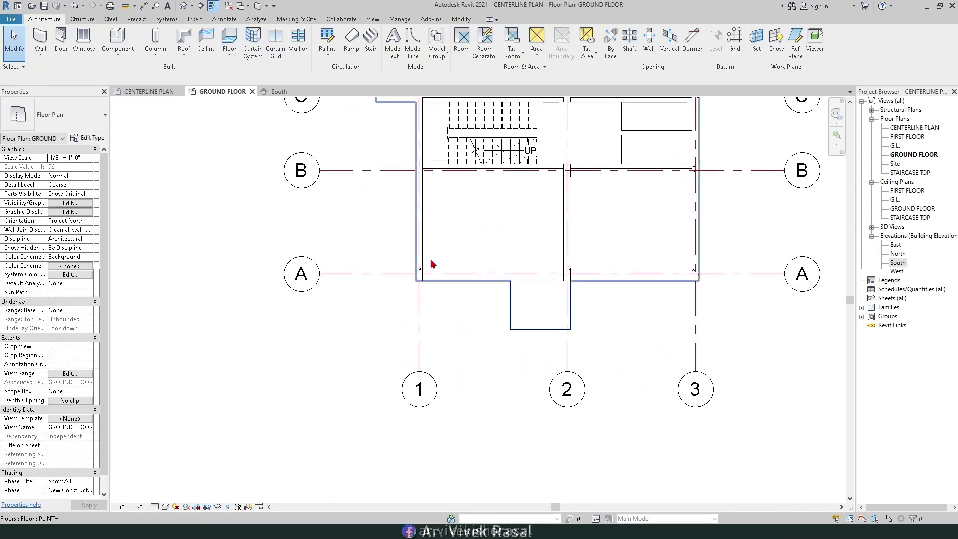
pyautogui.click(278, 92)
pyautogui.scroll(3, 477, 267)
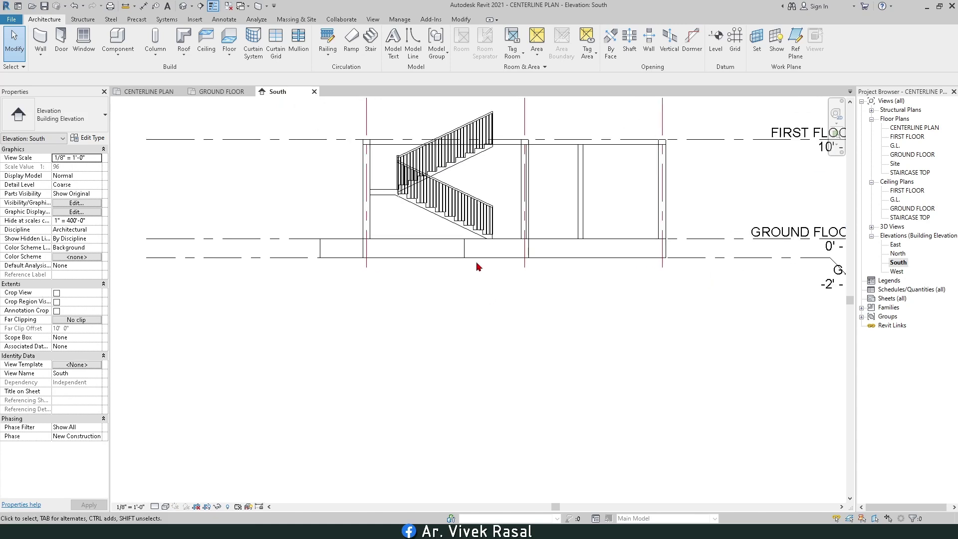
pyautogui.scroll(1, 452, 254)
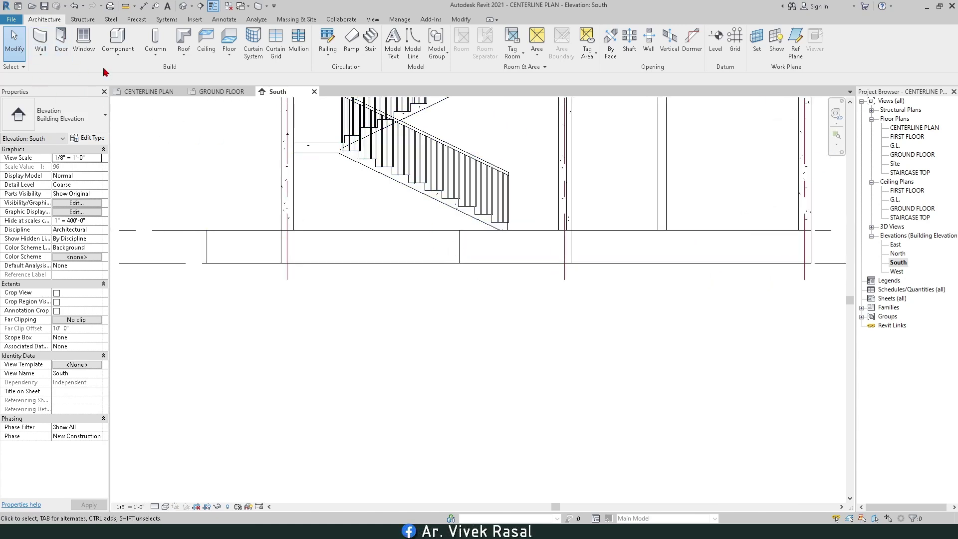
# Step: Start an in-place model in the Stairs category named ENTRANCE STEPS
pyautogui.click(118, 50)
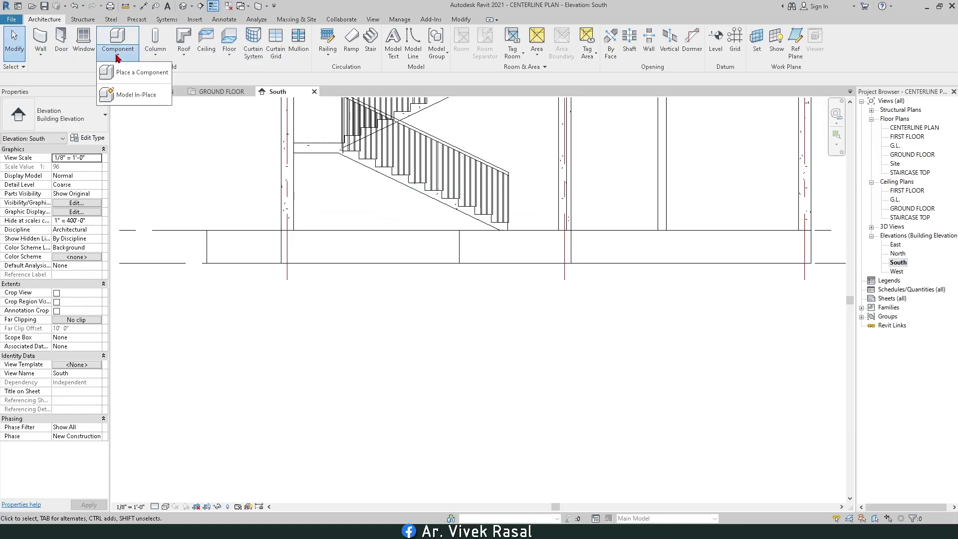
pyautogui.click(134, 92)
pyautogui.scroll(-5, 455, 232)
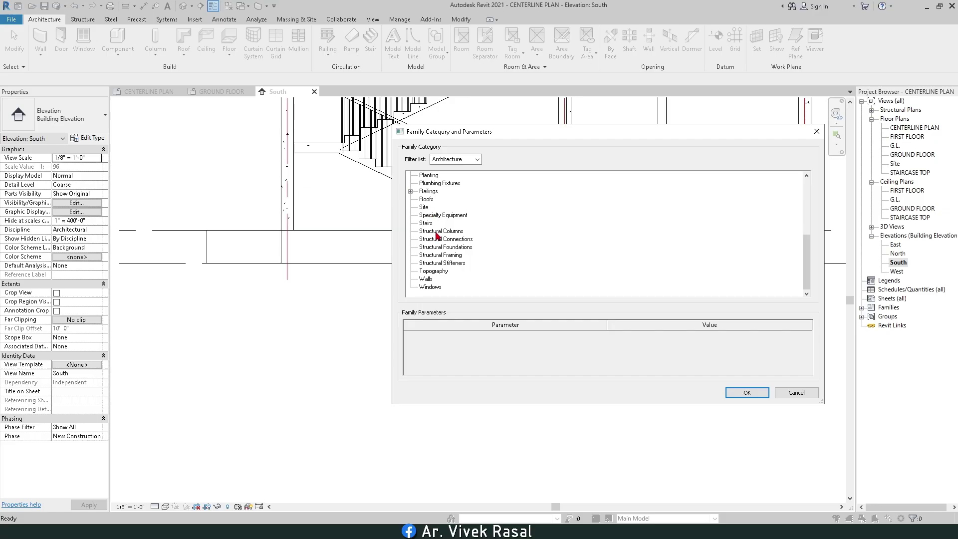
pyautogui.click(735, 394)
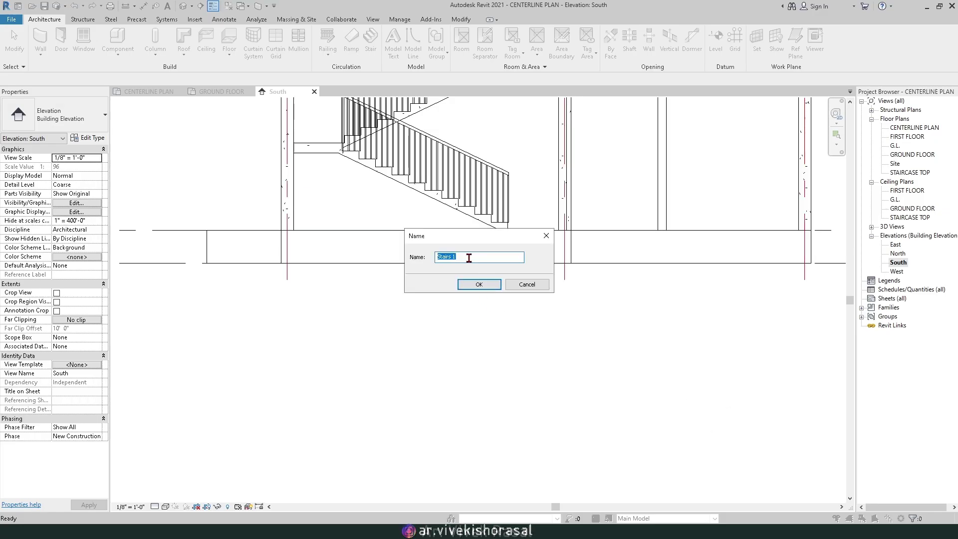
pyautogui.write('ENTRANC')
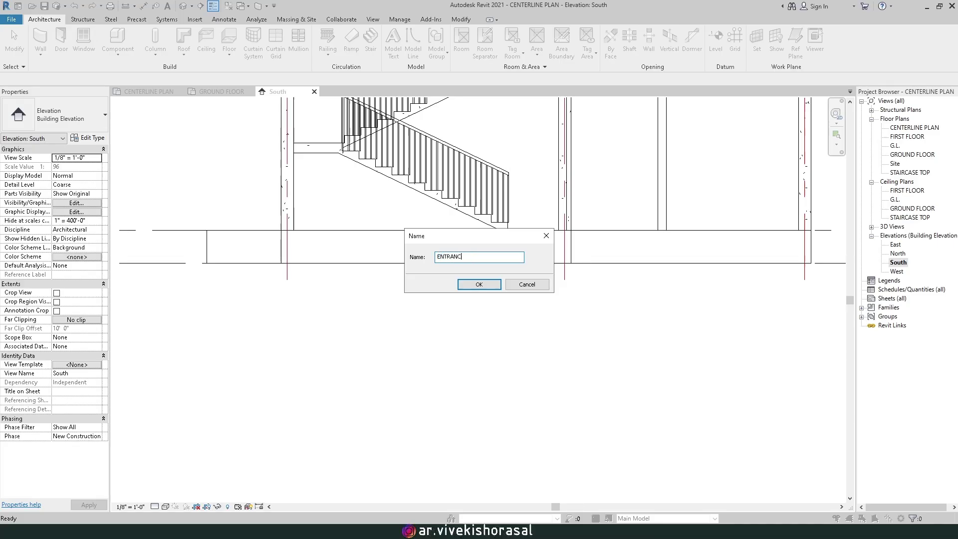
pyautogui.write('E STEPS')
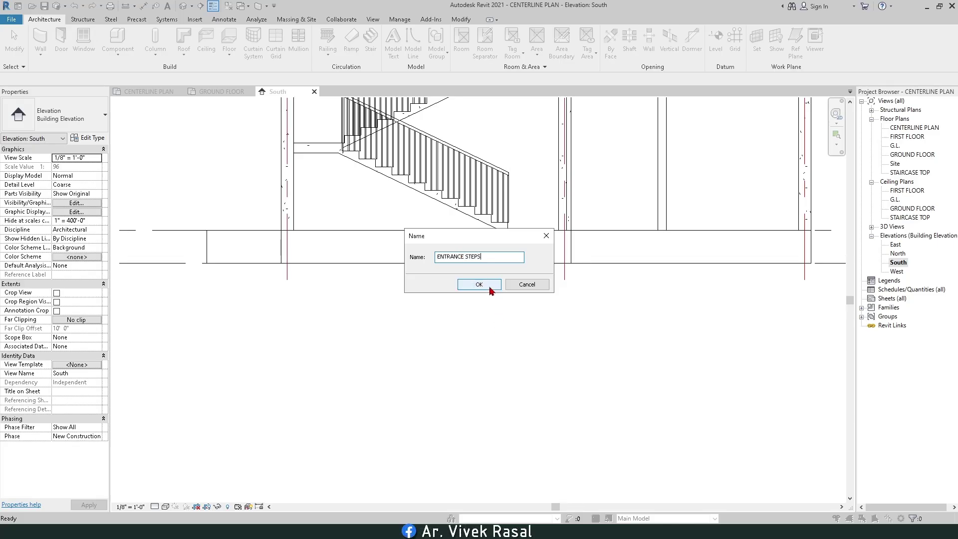
pyautogui.click(489, 289)
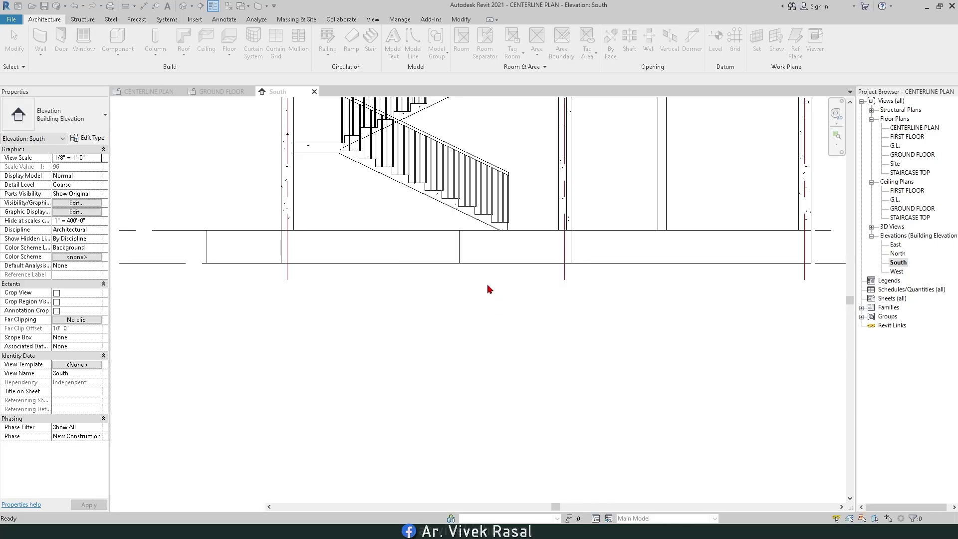
# Step: Start an extrusion on the G.L. level work plane picked in the 3D view, and return to the South elevation
pyautogui.click(85, 40)
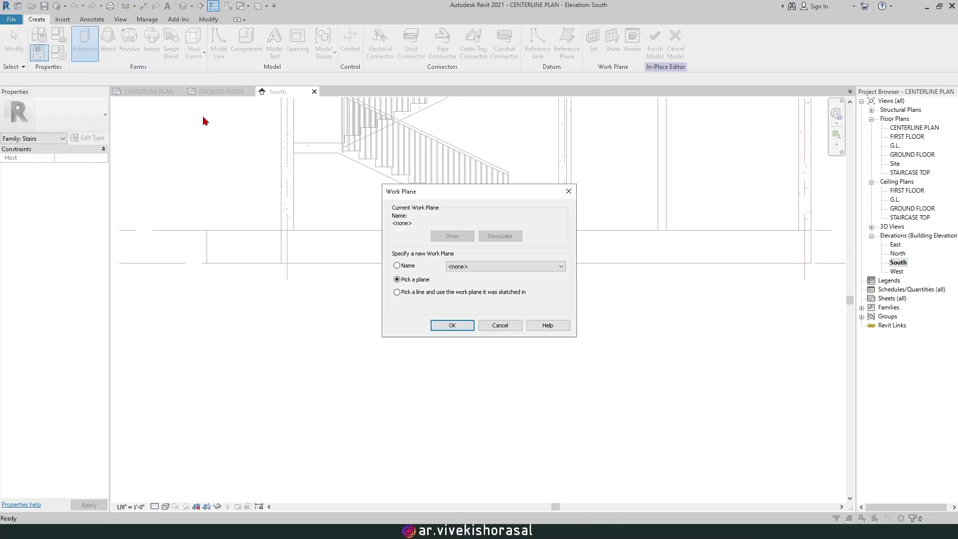
pyautogui.click(452, 325)
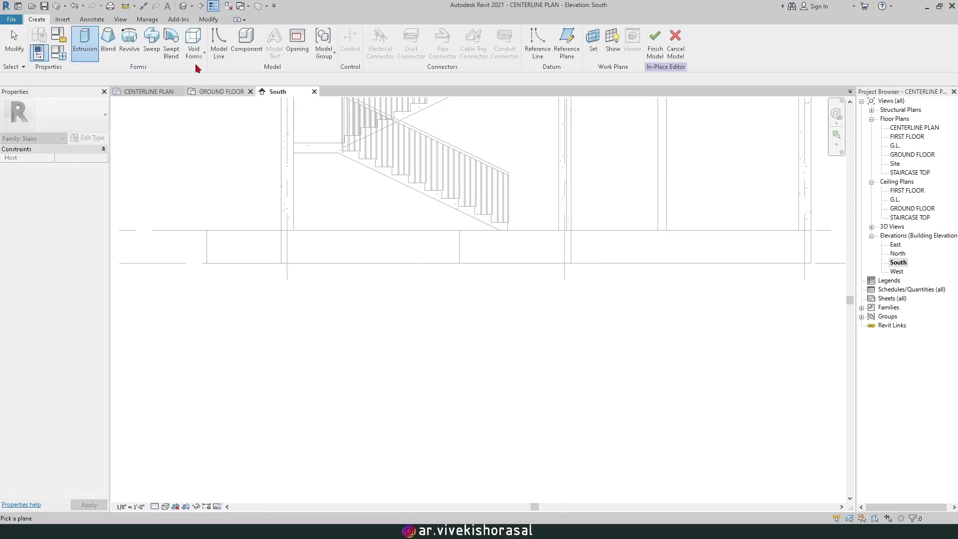
pyautogui.click(183, 7)
pyautogui.moveTo(489, 370)
pyautogui.keyDown('shift'); pyautogui.mouseDown(button='middle')
pyautogui.moveTo(627, 338)
pyautogui.moveTo(684, 344)
pyautogui.mouseUp(button='middle'); pyautogui.keyUp('shift')
pyautogui.scroll(6, 552, 338)
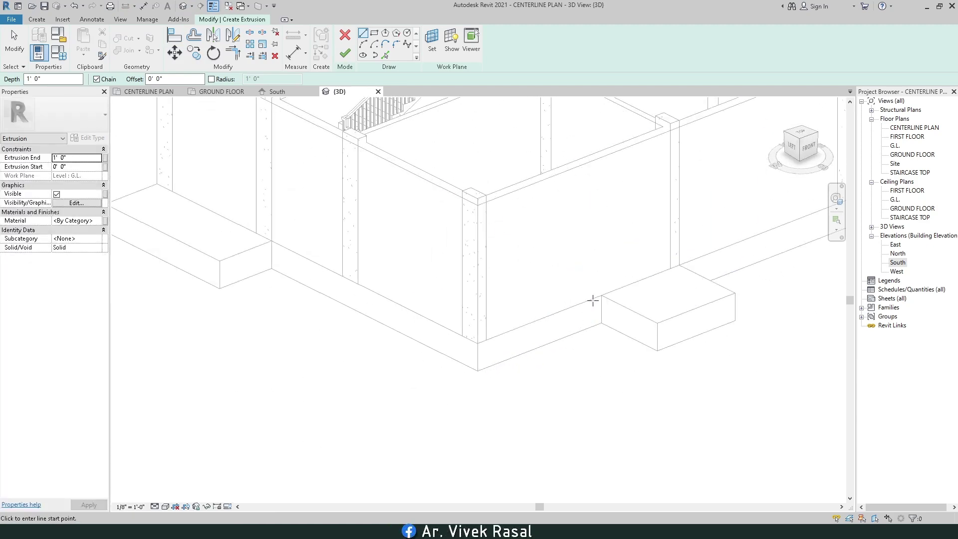
pyautogui.click(279, 92)
pyautogui.scroll(2, 406, 255)
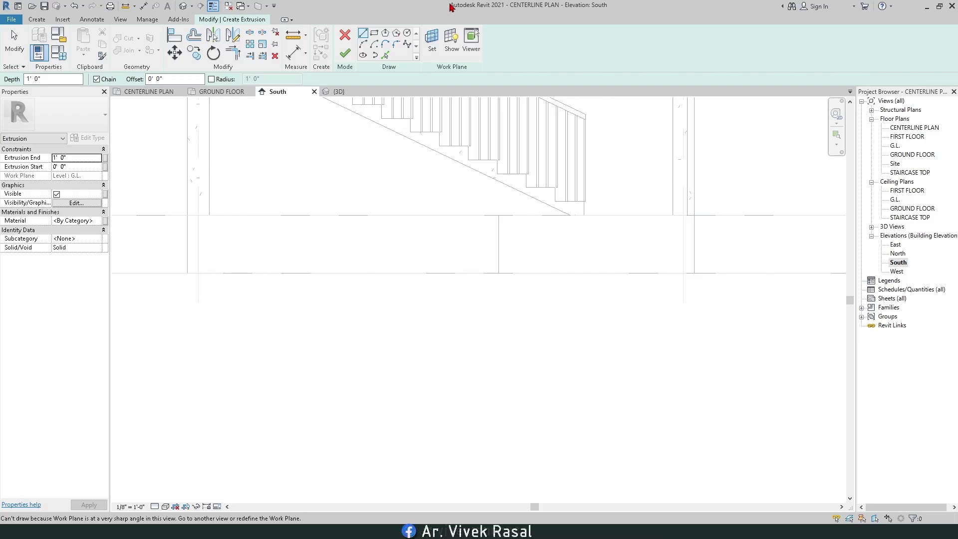
# Step: Try to pick a different work plane for the extrusion in the South elevation, and discard the extrusion and the in-place model
pyautogui.click(426, 249)
pyautogui.click(927, 510)
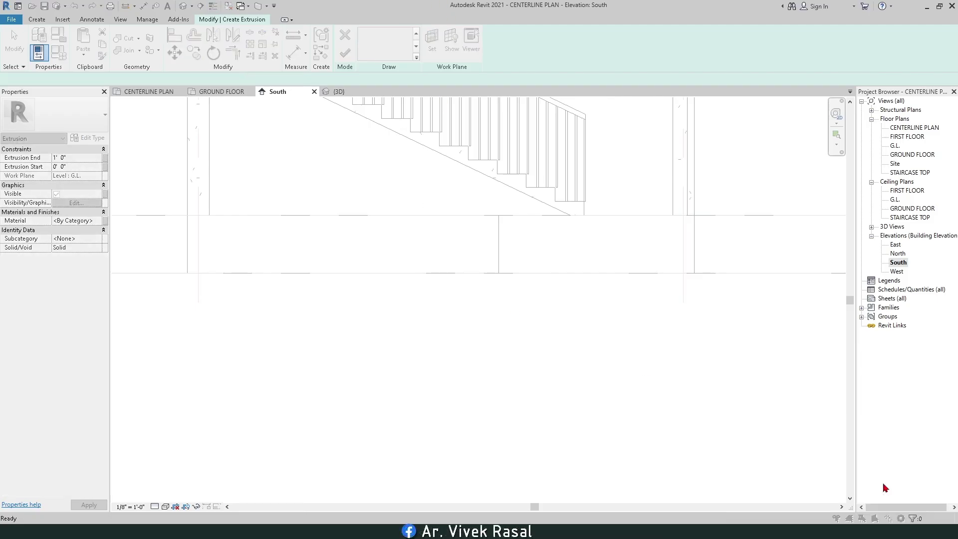
pyautogui.click(429, 39)
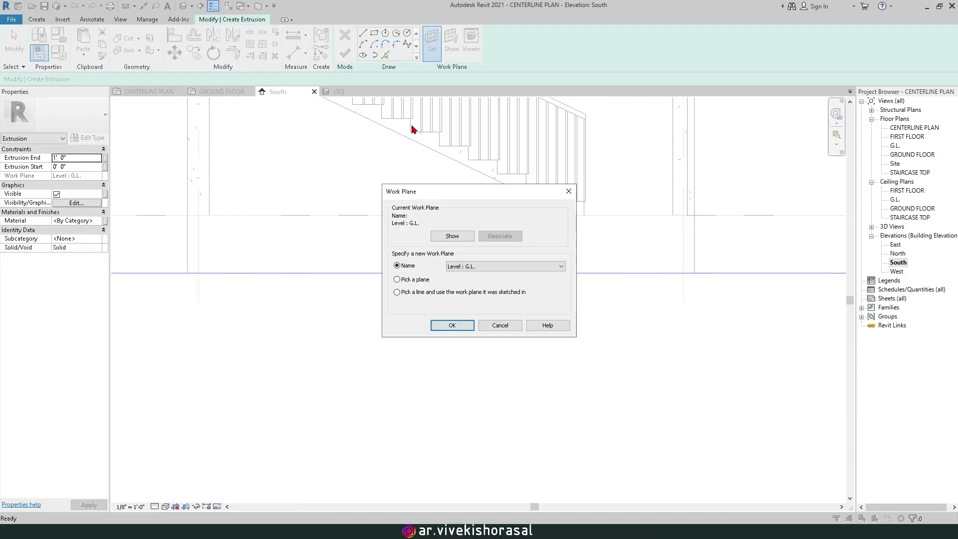
pyautogui.click(423, 285)
pyautogui.click(452, 326)
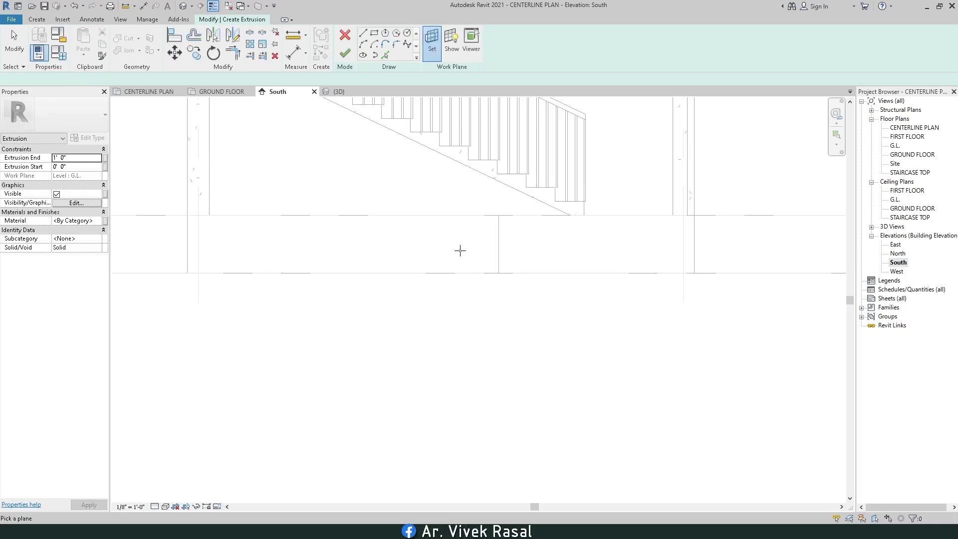
pyautogui.scroll(1, 350, 225)
pyautogui.scroll(2, 490, 248)
pyautogui.scroll(-3, 529, 230)
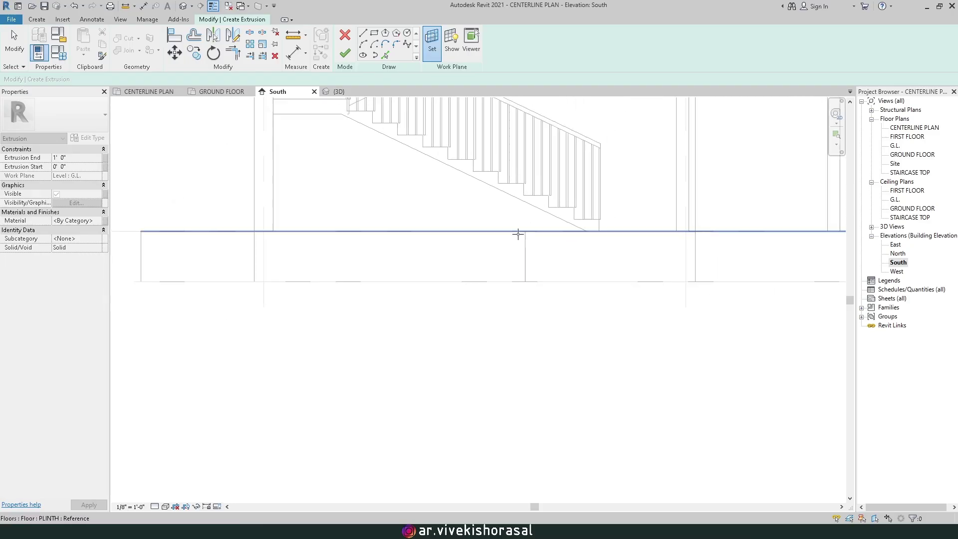
pyautogui.click(345, 37)
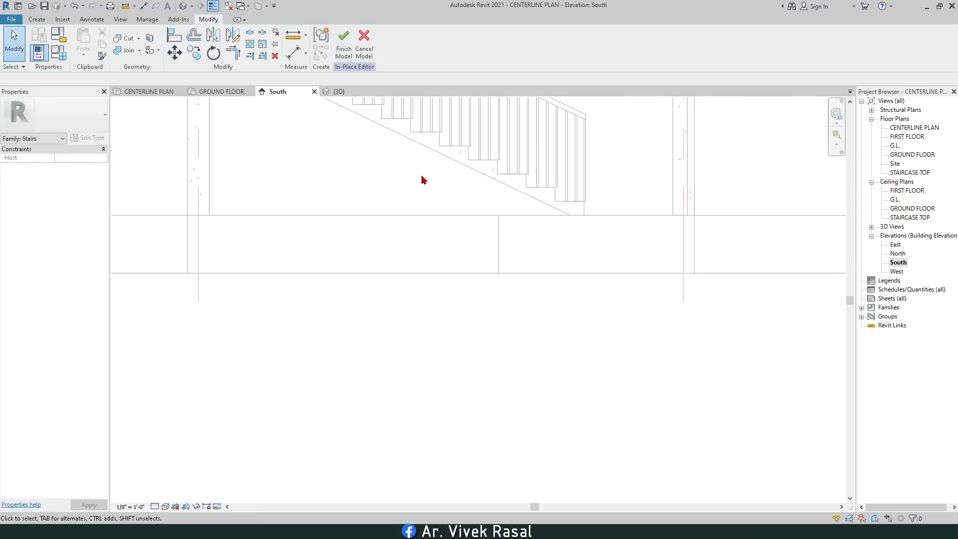
pyautogui.click(364, 37)
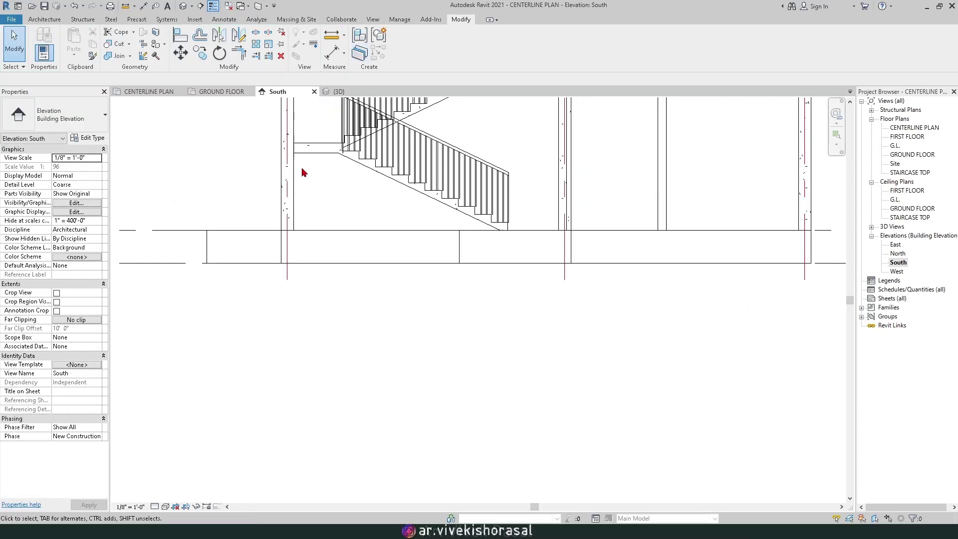
# Step: Create an in-place model in the Stairs category and name it ENTRANCE STEPS
pyautogui.click(44, 19)
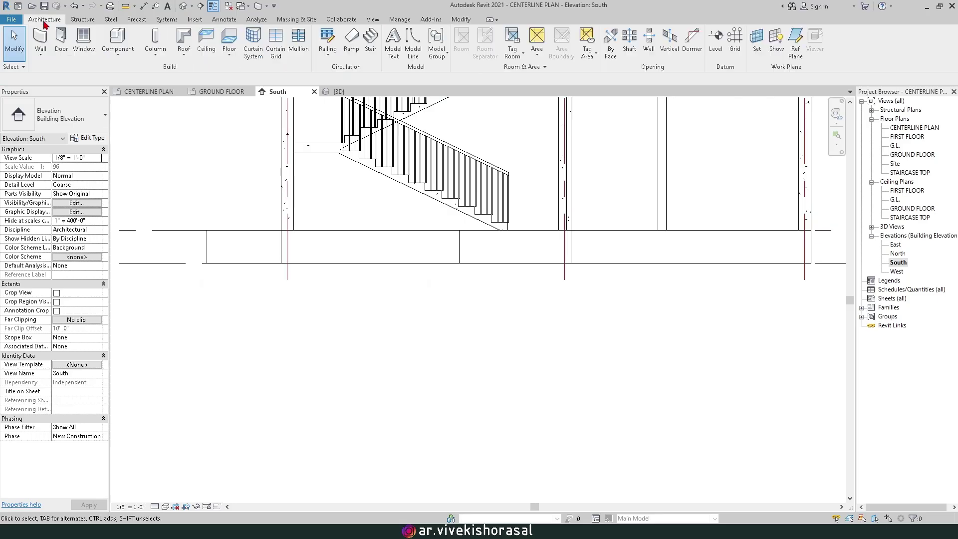
pyautogui.click(120, 59)
pyautogui.click(129, 93)
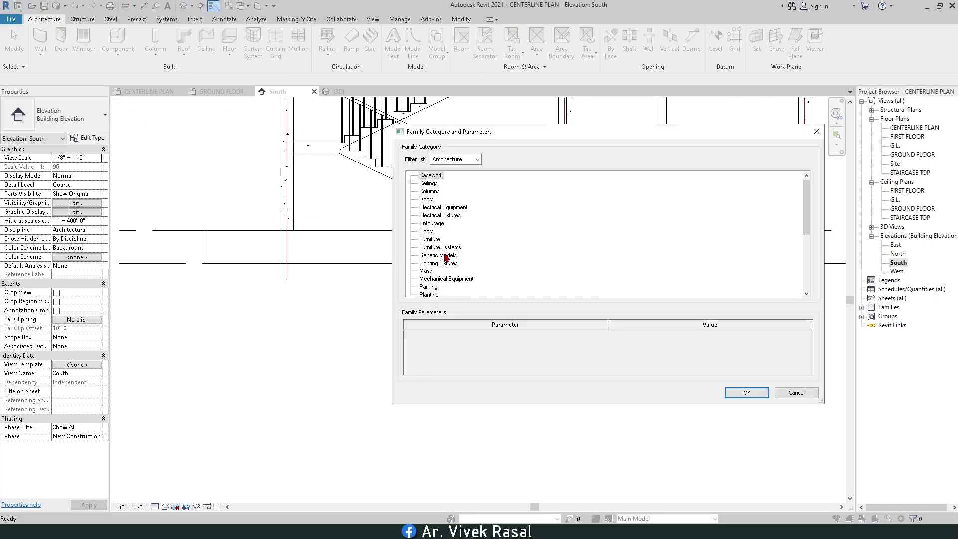
pyautogui.scroll(-3, 446, 255)
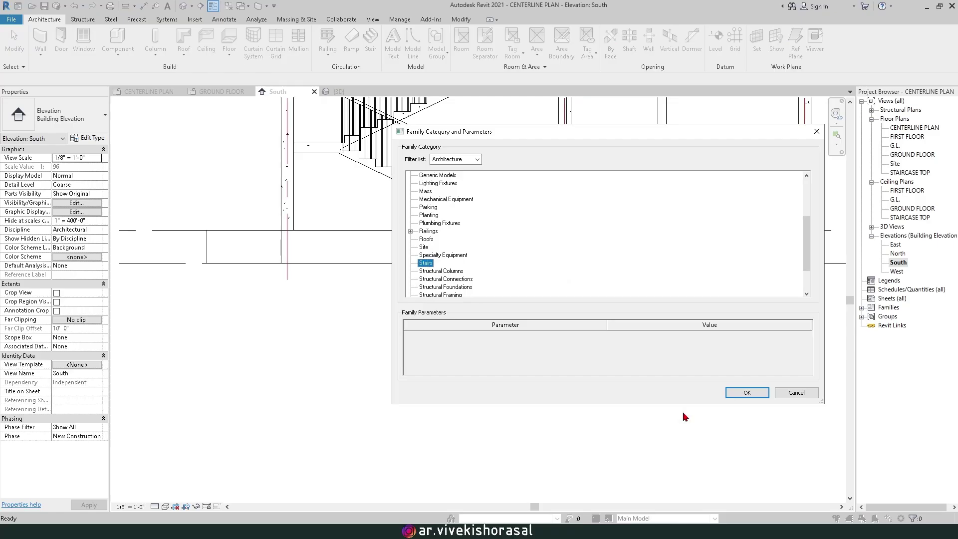
pyautogui.click(737, 395)
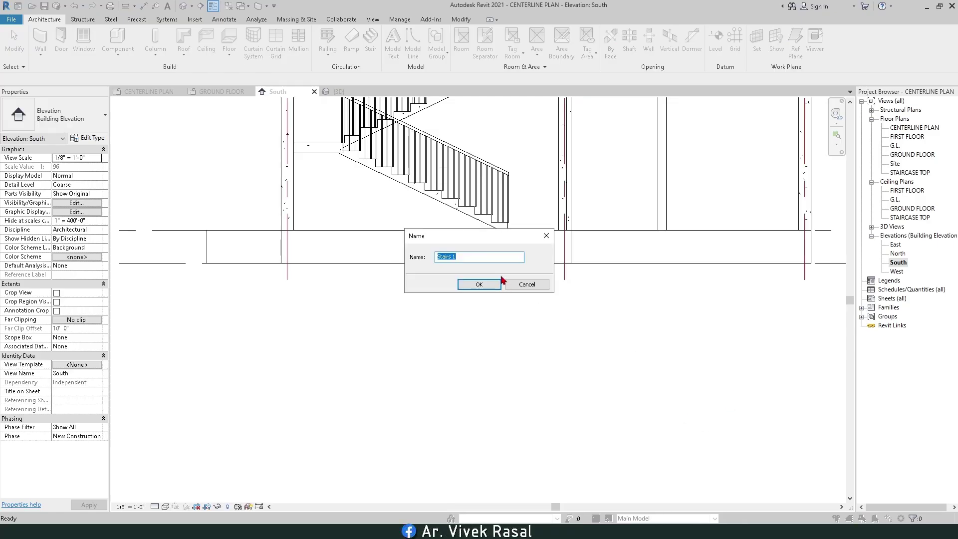
pyautogui.write('A')
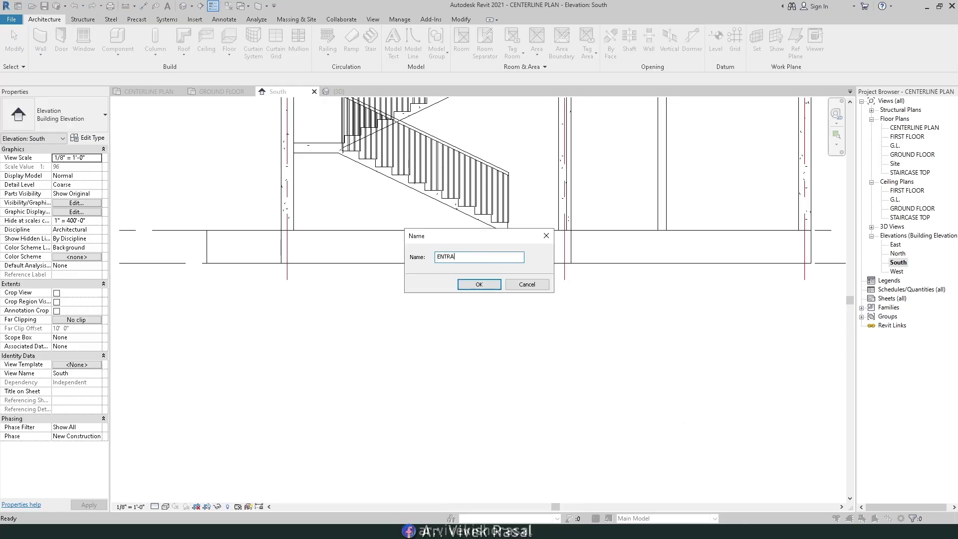
pyautogui.write('NCE STEPS')
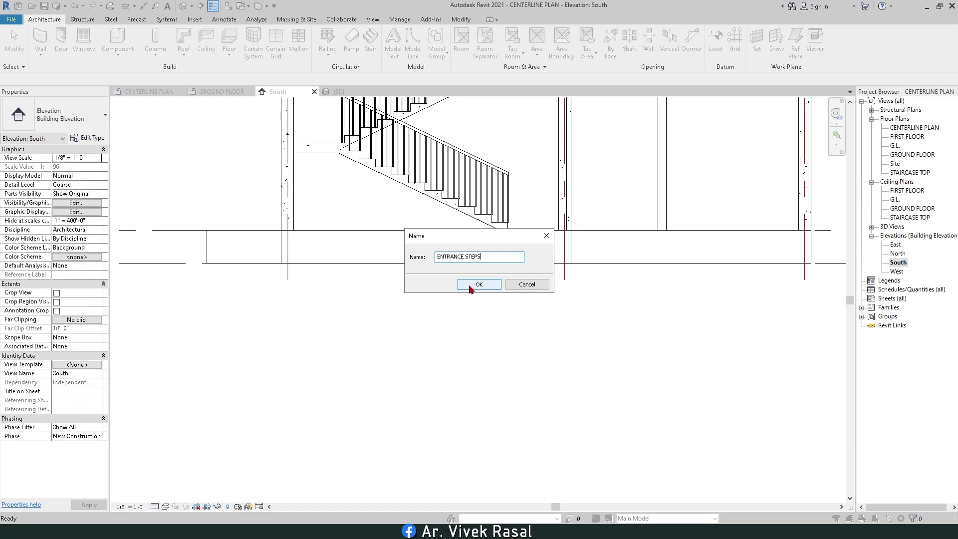
pyautogui.click(470, 287)
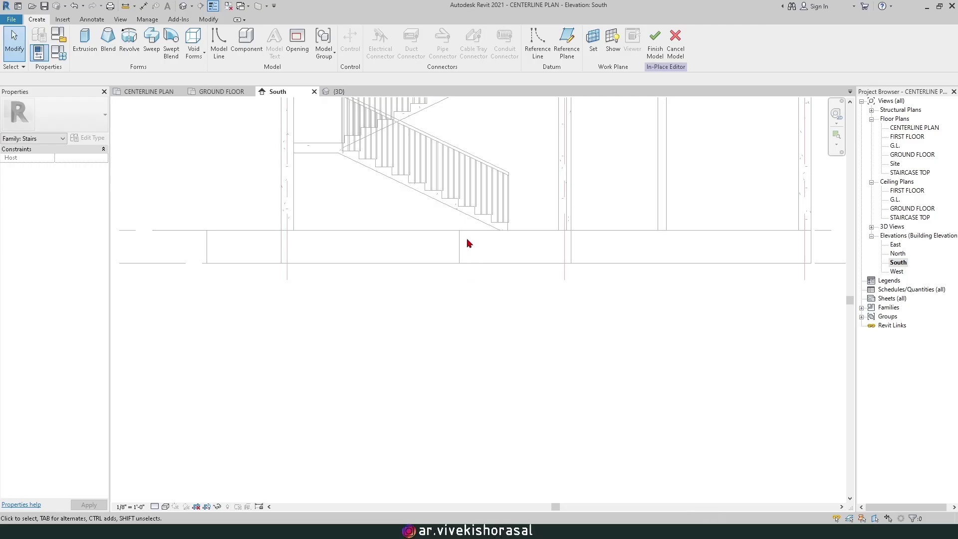
pyautogui.moveTo(508, 134); pyautogui.dragTo(552, 145, button='middle')
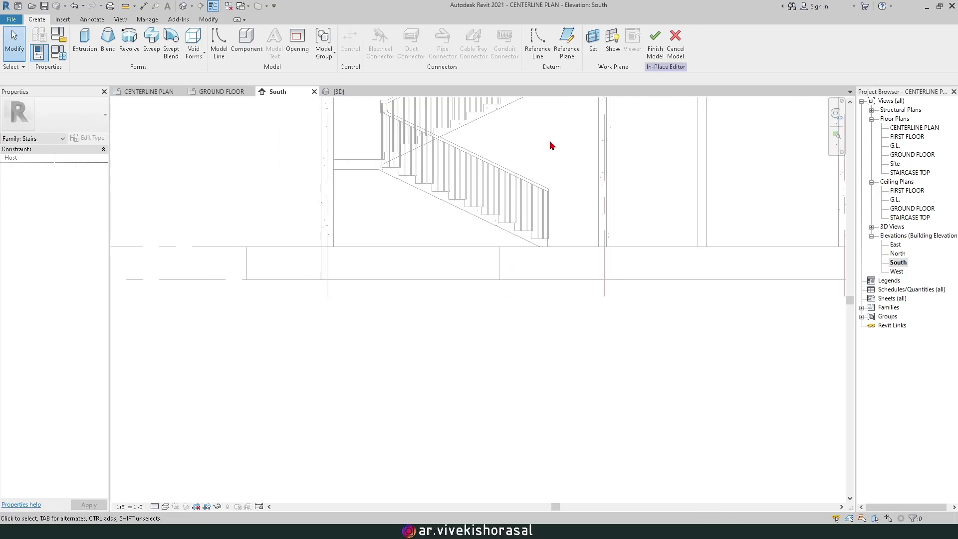
pyautogui.click(85, 41)
pyautogui.click(451, 325)
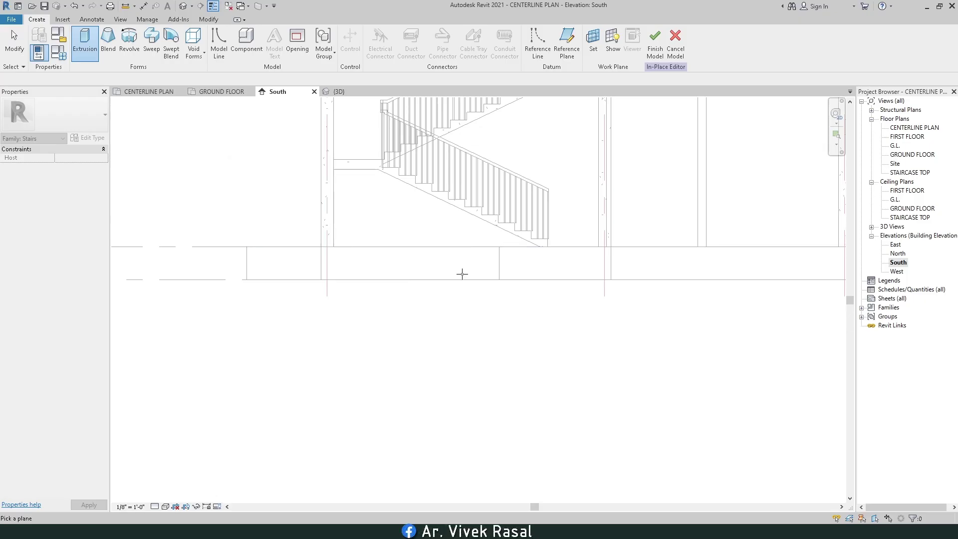
pyautogui.moveTo(467, 247); pyautogui.dragTo(490, 251, button='middle')
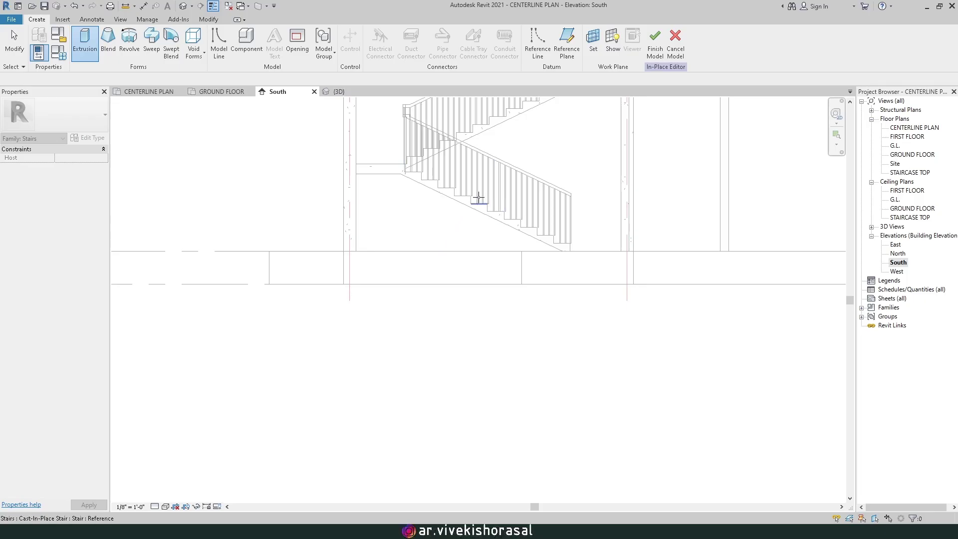
# Step: Set the work plane to the vertical front face of the PLINTH projection picked in the 3D view, and open the South elevation
pyautogui.click(592, 40)
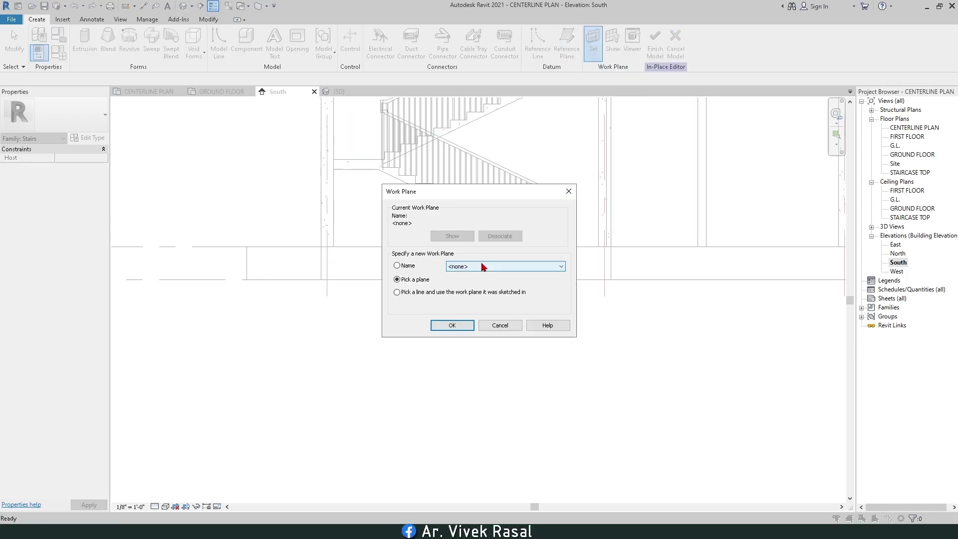
pyautogui.click(451, 326)
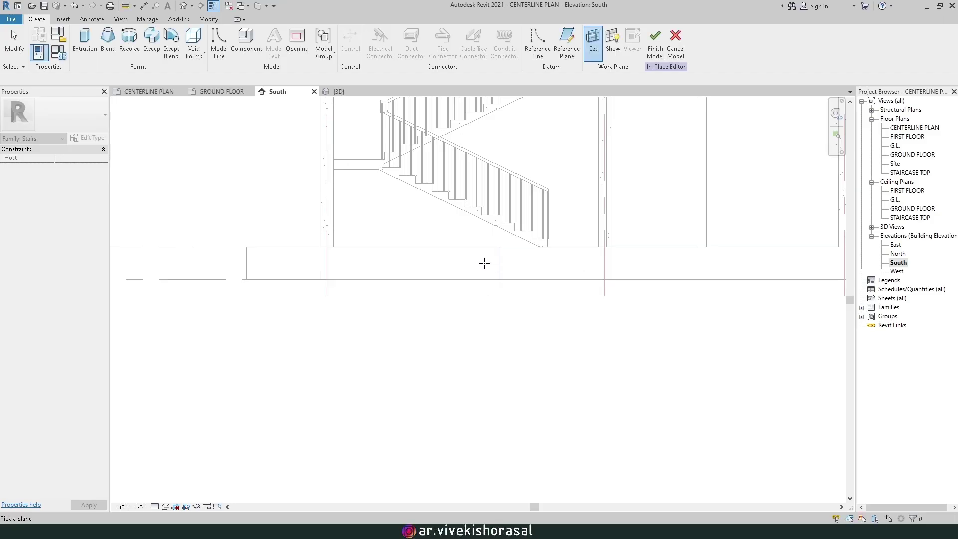
pyautogui.click(339, 94)
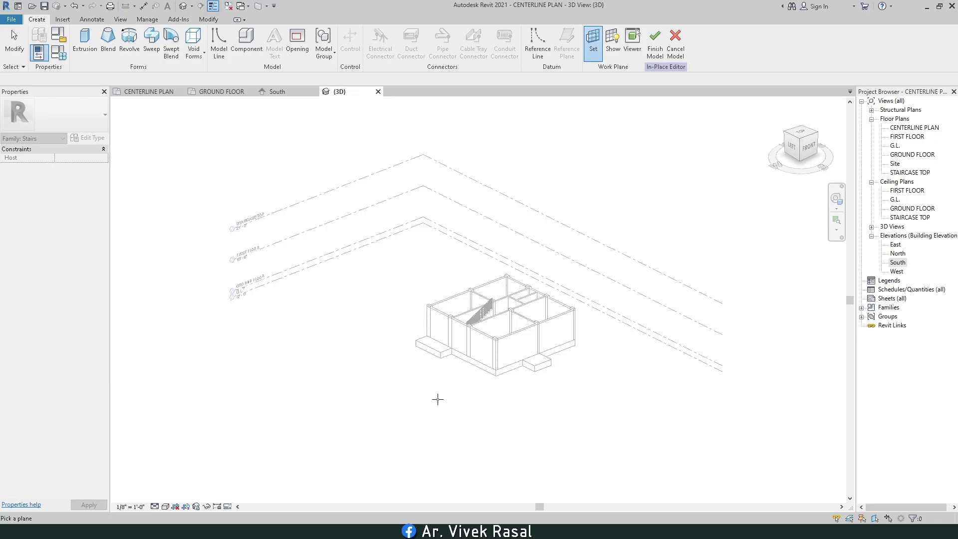
pyautogui.scroll(3, 509, 376)
pyautogui.scroll(3, 512, 361)
pyautogui.doubleClick(513, 360)
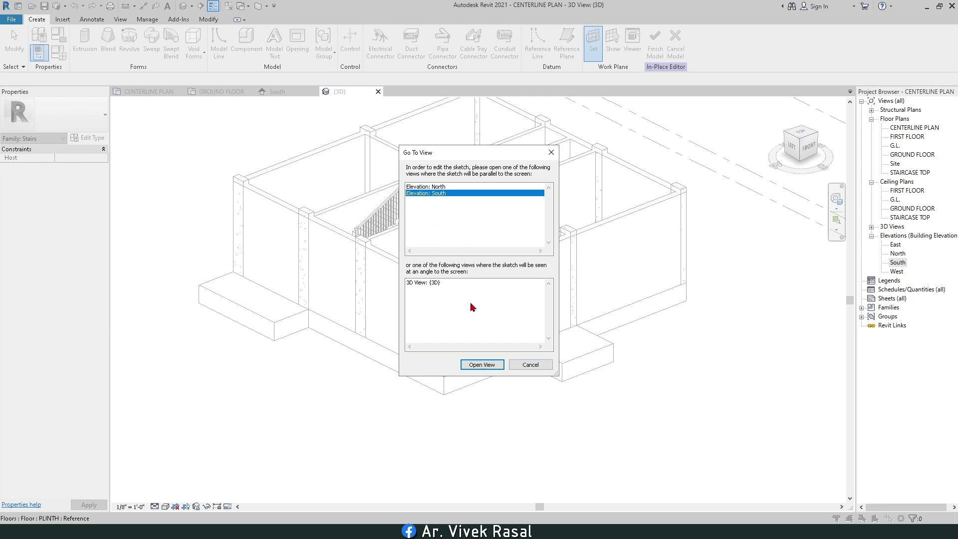
pyautogui.click(474, 365)
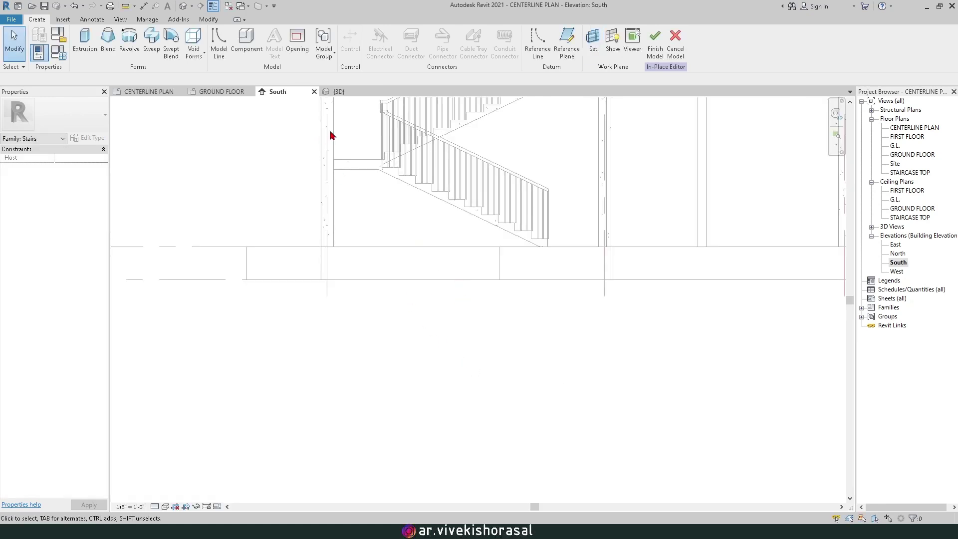
# Step: Start a solid extrusion for the entrance steps with a depth of 5'
pyautogui.click(88, 53)
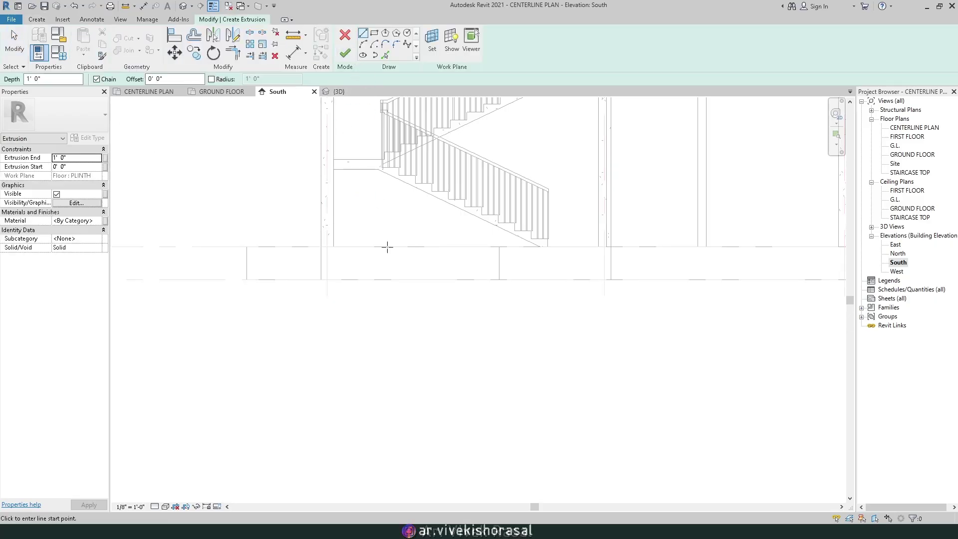
pyautogui.scroll(5, 473, 261)
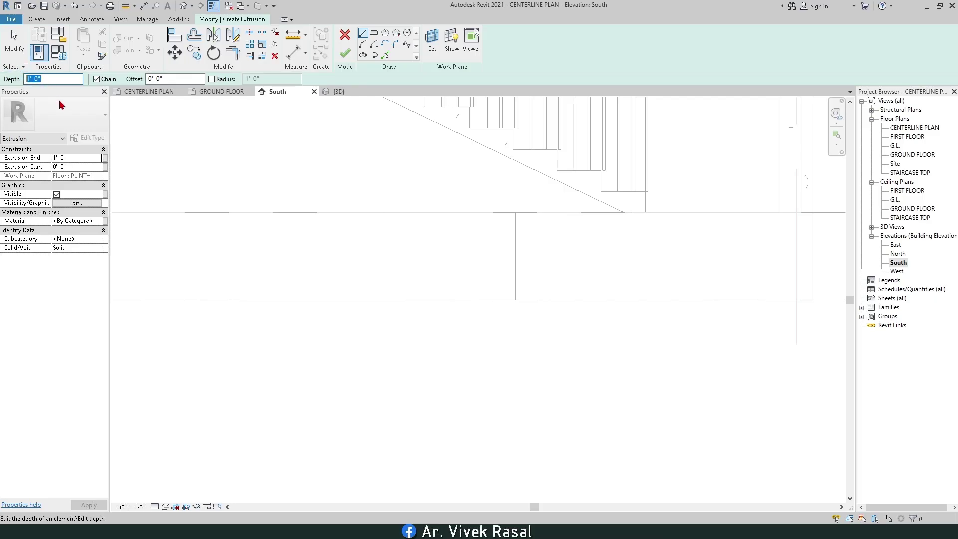
pyautogui.write('5')
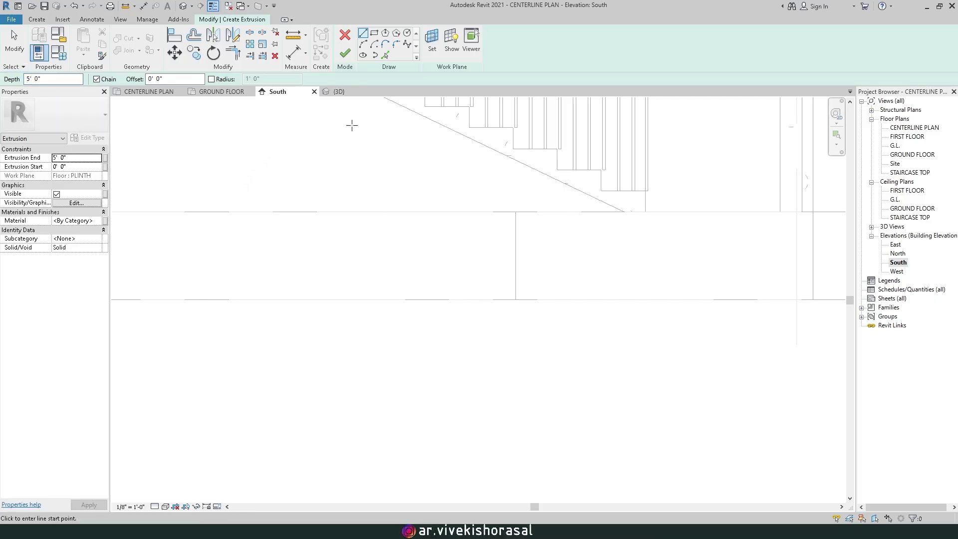
# Step: Sketch a closed three-step profile with 1' treads and 6" risers against the plinth projection's side, and finish the extrusion and in-place model
pyautogui.scroll(1, 496, 237)
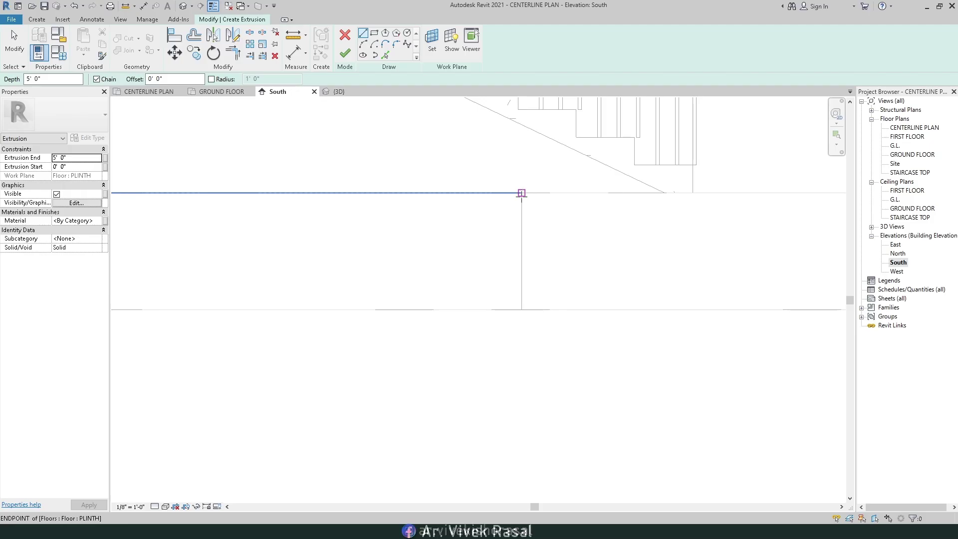
pyautogui.click(521, 221)
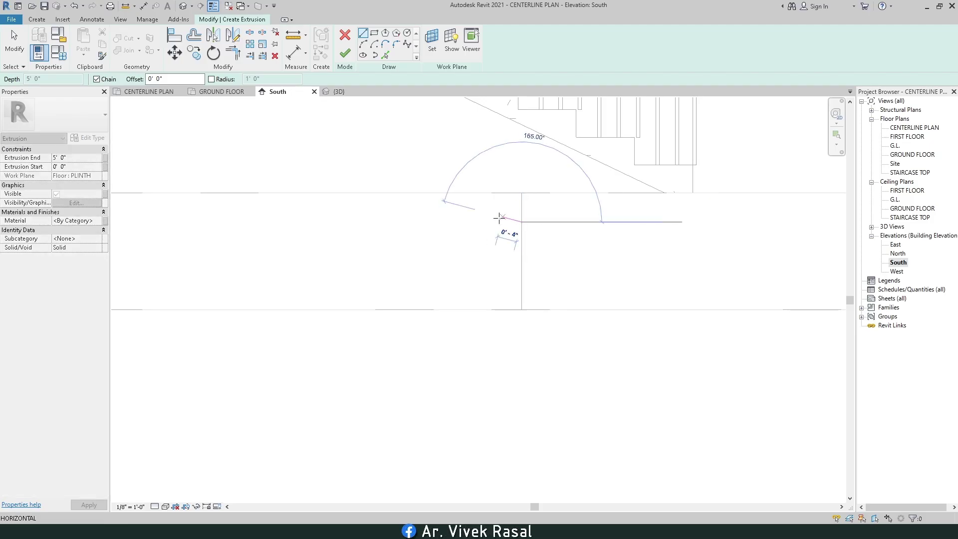
pyautogui.click(464, 221)
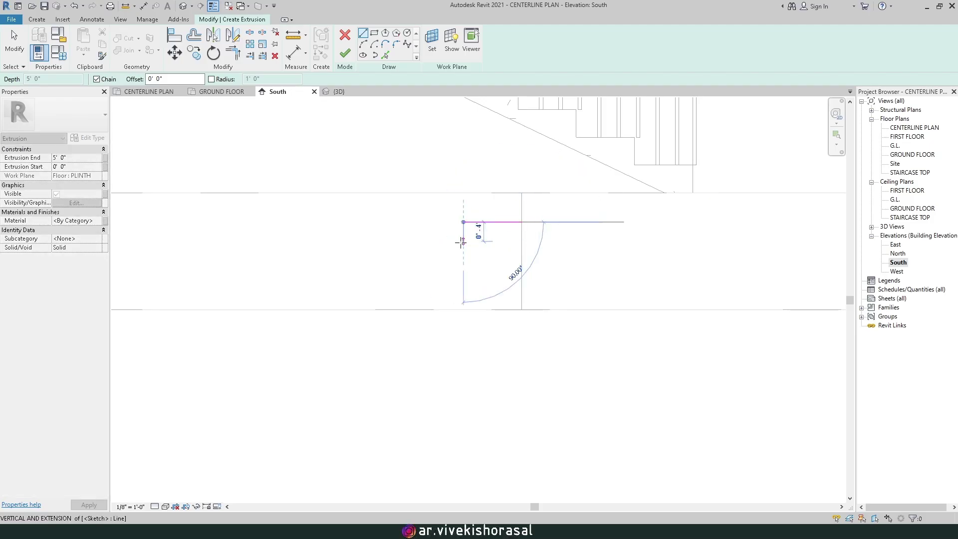
pyautogui.click(464, 251)
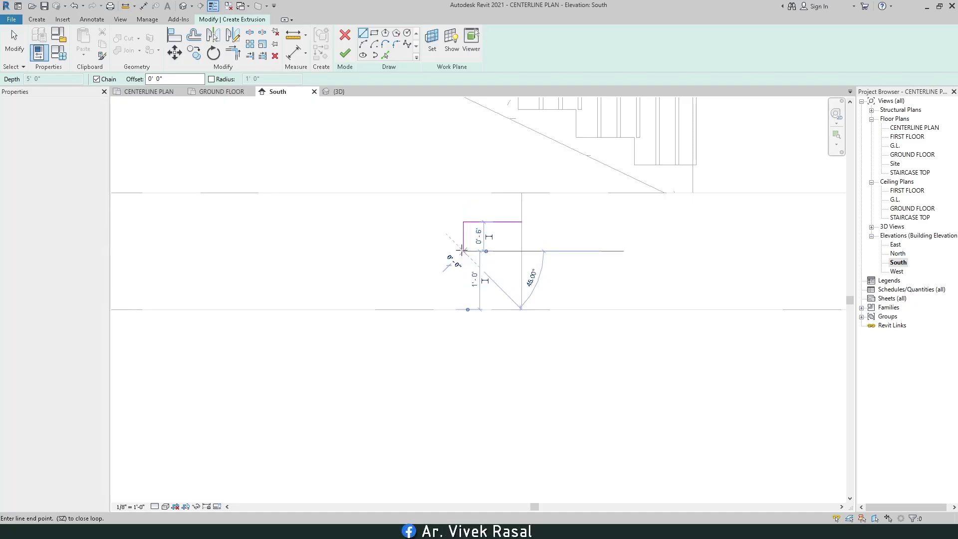
pyautogui.click(405, 251)
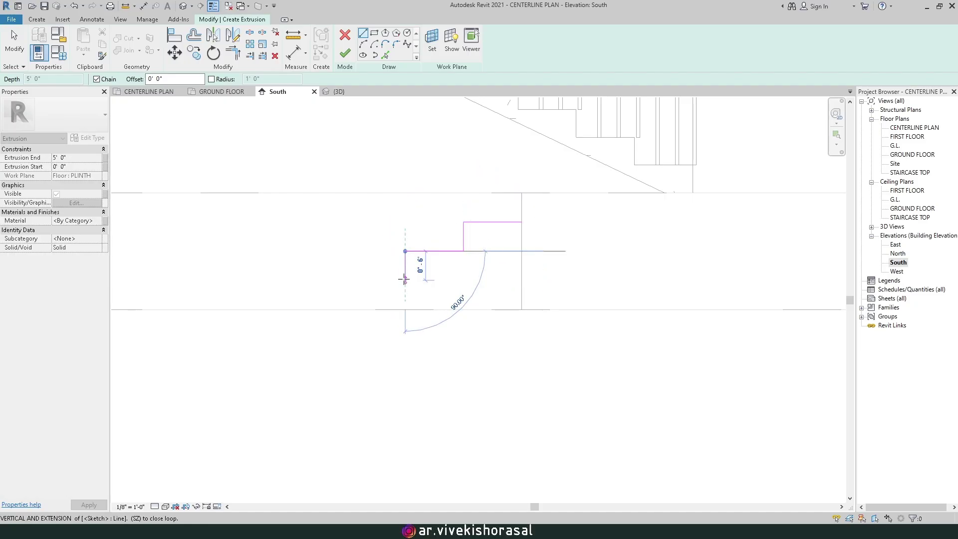
pyautogui.click(406, 280)
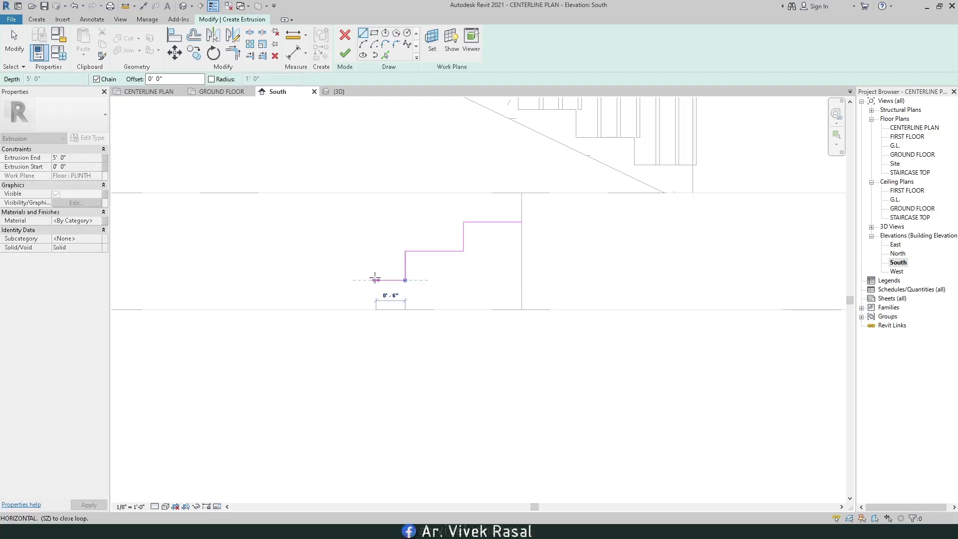
pyautogui.click(347, 280)
pyautogui.click(347, 309)
pyautogui.click(522, 310)
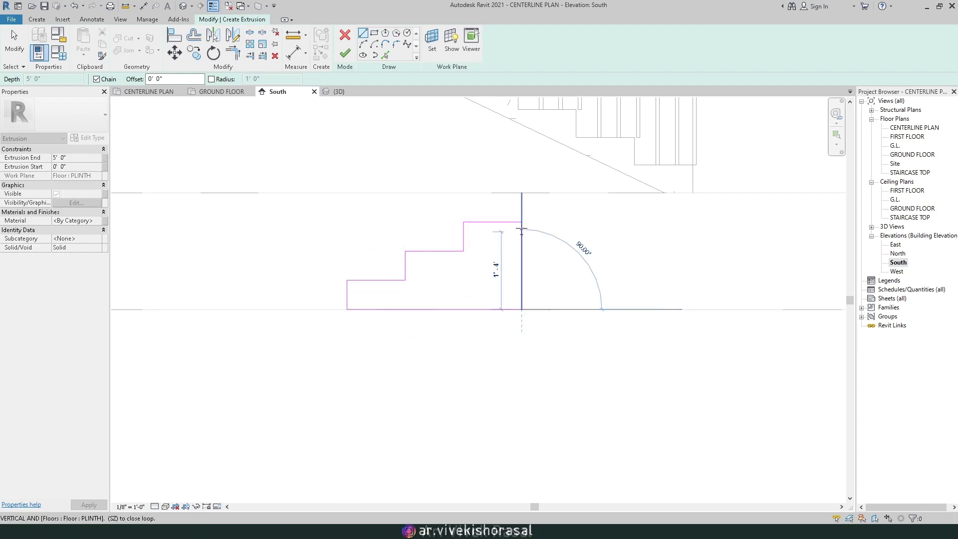
pyautogui.click(522, 221)
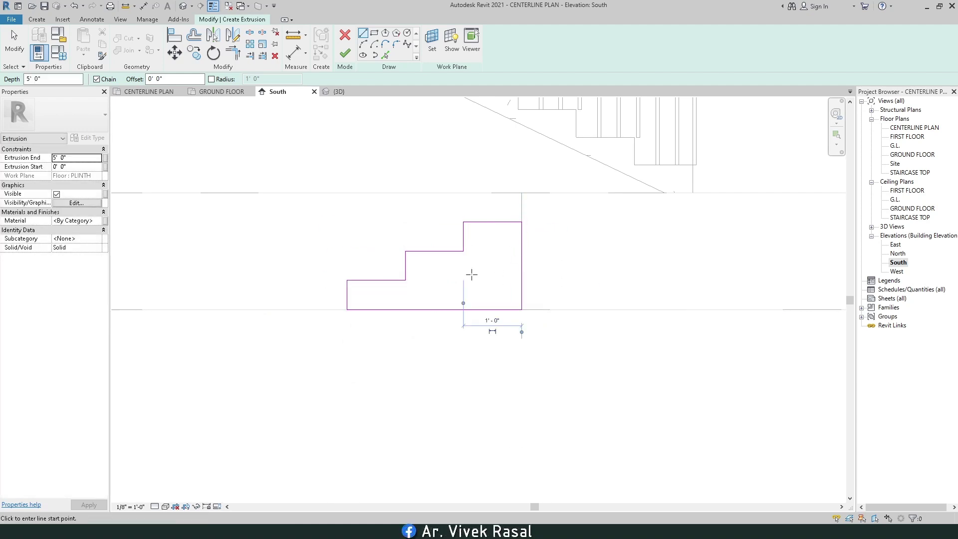
pyautogui.click(347, 54)
pyautogui.click(509, 36)
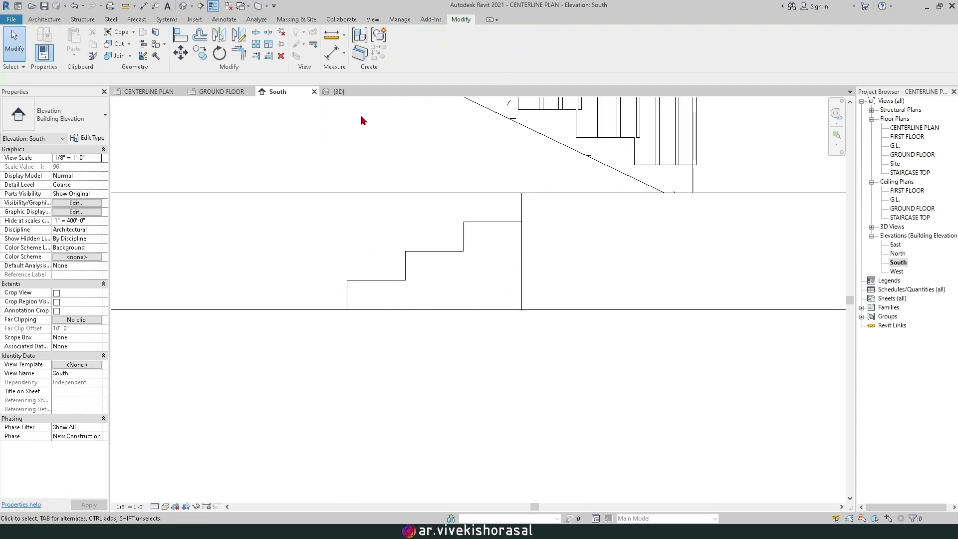
# Step: Select the entrance steps in 3D and try to extend them to the projection's outer edge in the GROUND FLOOR plan
pyautogui.click(339, 93)
pyautogui.scroll(5, 519, 396)
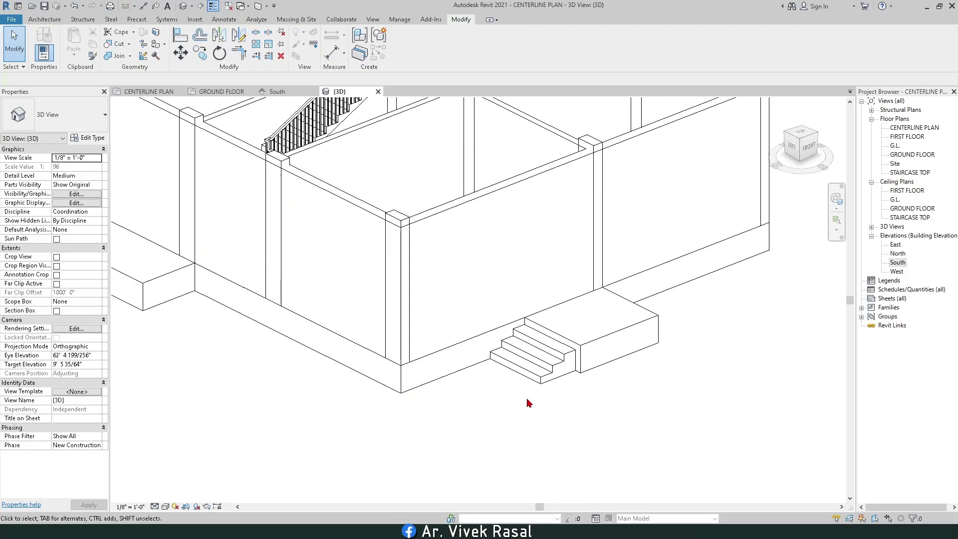
pyautogui.moveTo(537, 383); pyautogui.dragTo(342, 361, button='middle')
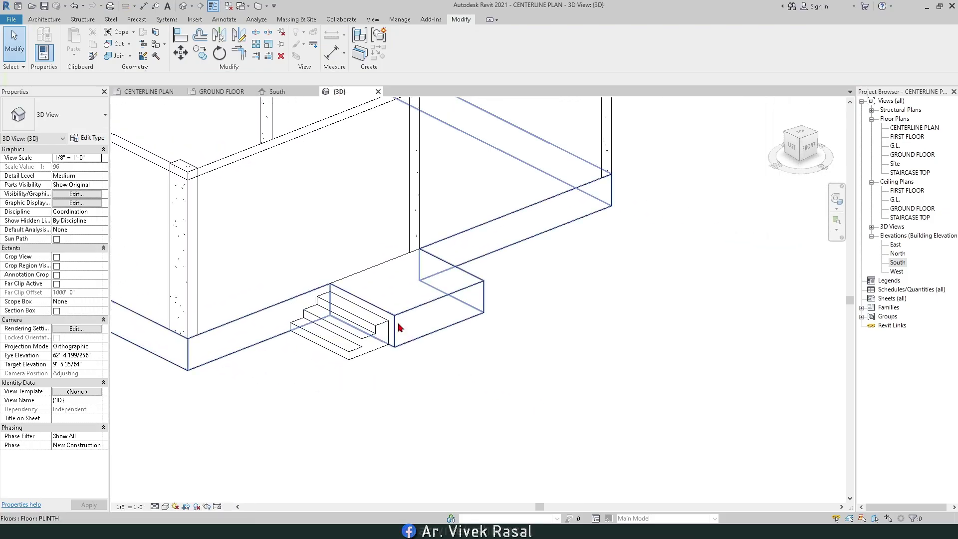
pyautogui.click(344, 327)
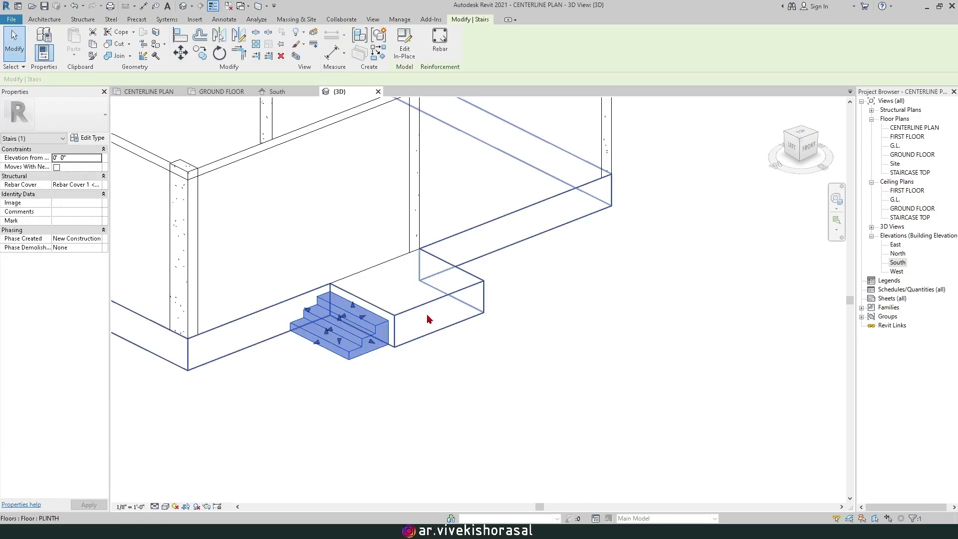
pyautogui.click(222, 91)
pyautogui.scroll(4, 414, 272)
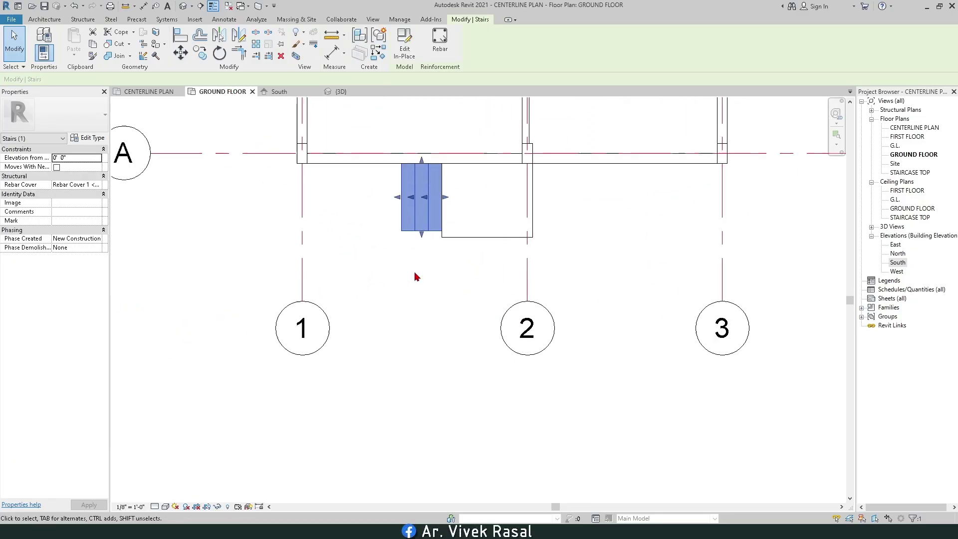
pyautogui.moveTo(424, 225); pyautogui.dragTo(489, 229)
pyautogui.click(473, 274)
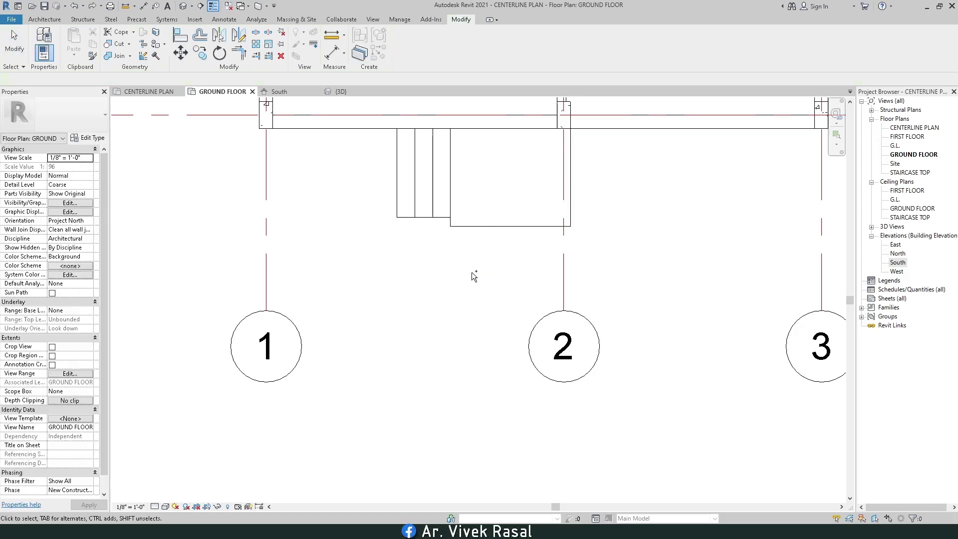
# Step: Edit the entrance steps in place, extend their extrusion to the plinth projection's outer edge, finish the model and check it in 3D
pyautogui.click(409, 198)
pyautogui.click(407, 36)
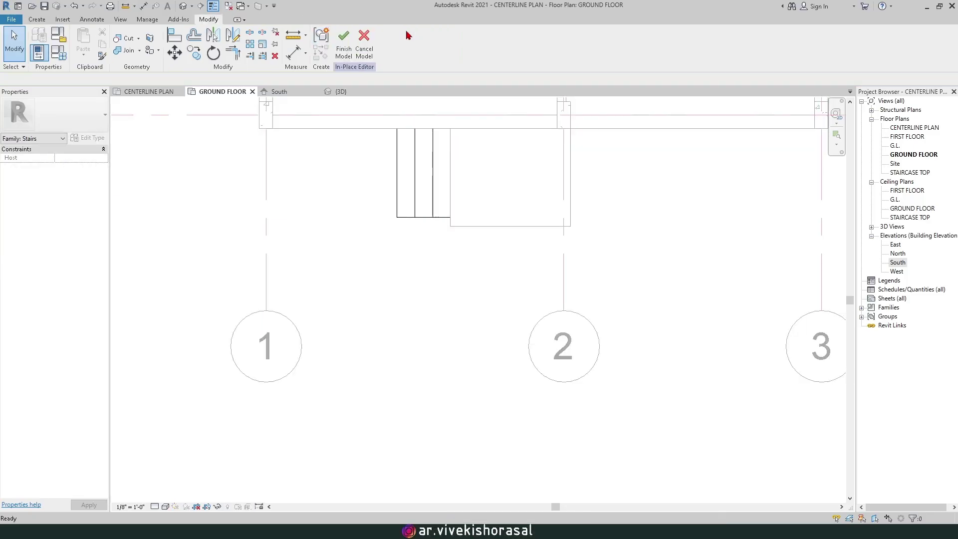
pyautogui.click(413, 215)
pyautogui.scroll(3, 422, 223)
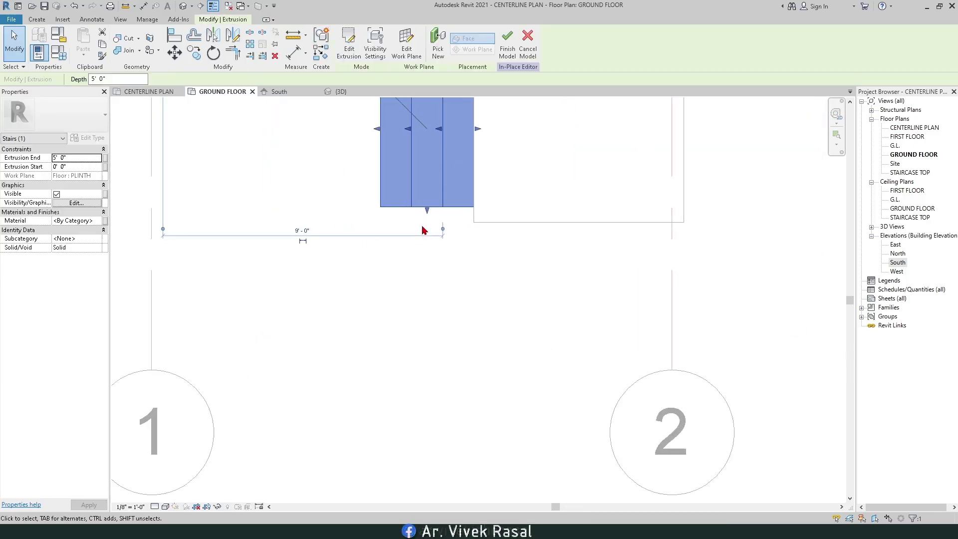
pyautogui.moveTo(428, 214); pyautogui.dragTo(482, 230)
pyautogui.click(507, 40)
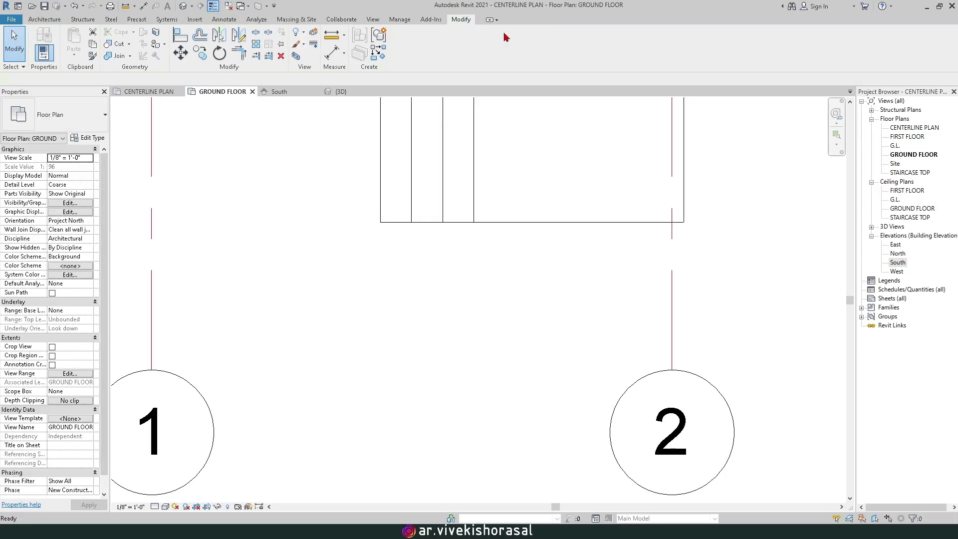
pyautogui.scroll(-3, 342, 245)
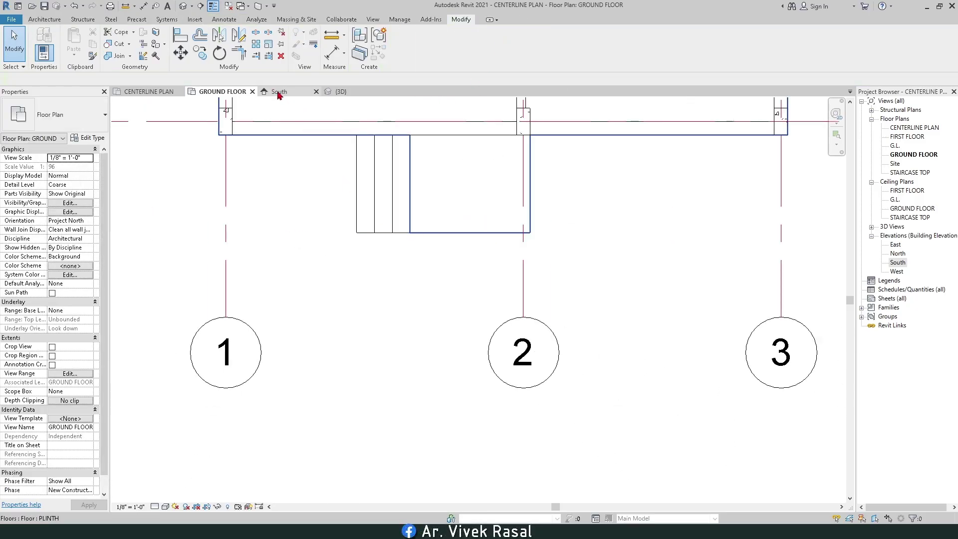
pyautogui.click(330, 94)
pyautogui.scroll(5, 357, 321)
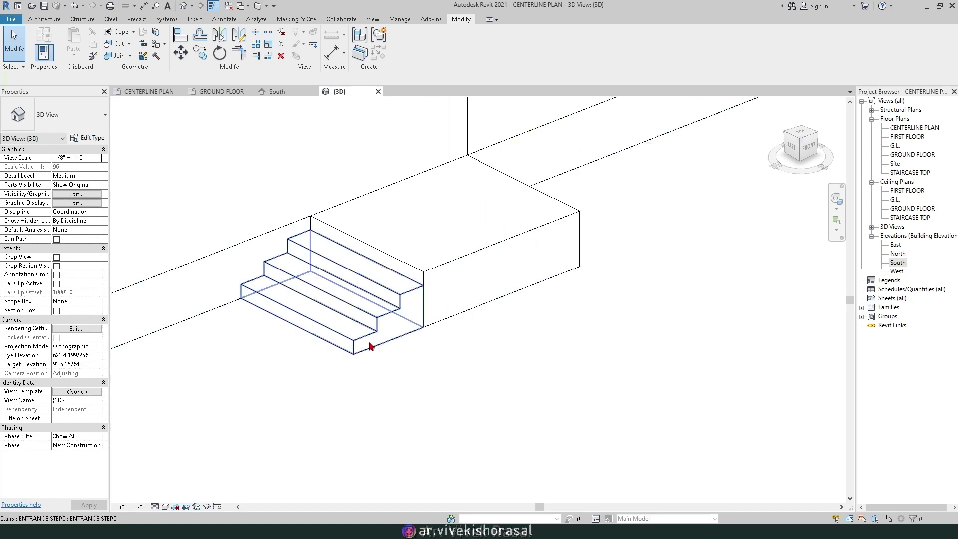
pyautogui.keyDown('shift'); pyautogui.moveTo(410, 347); pyautogui.dragTo(421, 263, button='middle'); pyautogui.keyUp('shift')
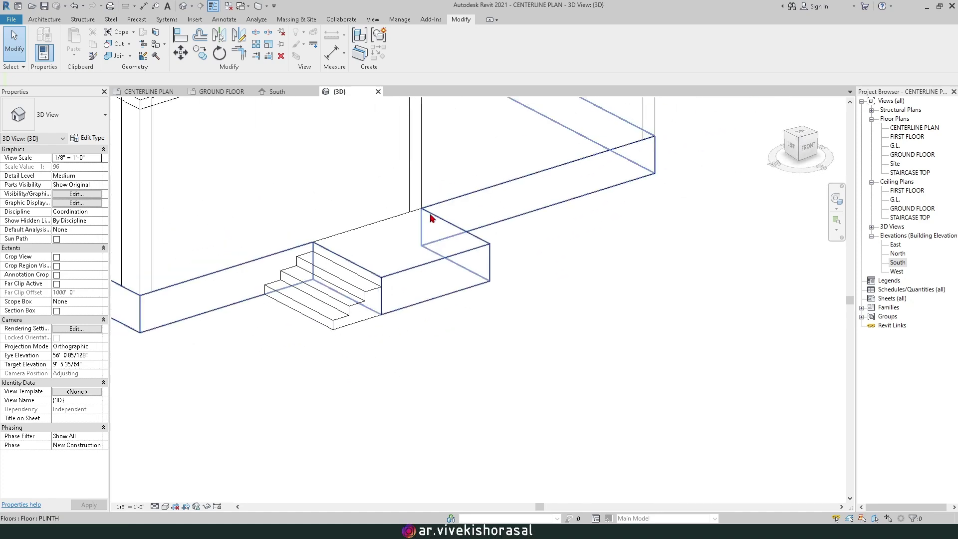
# Step: In the GROUND FLOOR plan, start placing a door and load the DOUBLE DOOR family from the English-Imperial library's Doors folder
pyautogui.click(222, 91)
pyautogui.scroll(-2, 234, 272)
pyautogui.moveTo(258, 284); pyautogui.dragTo(381, 277, button='middle')
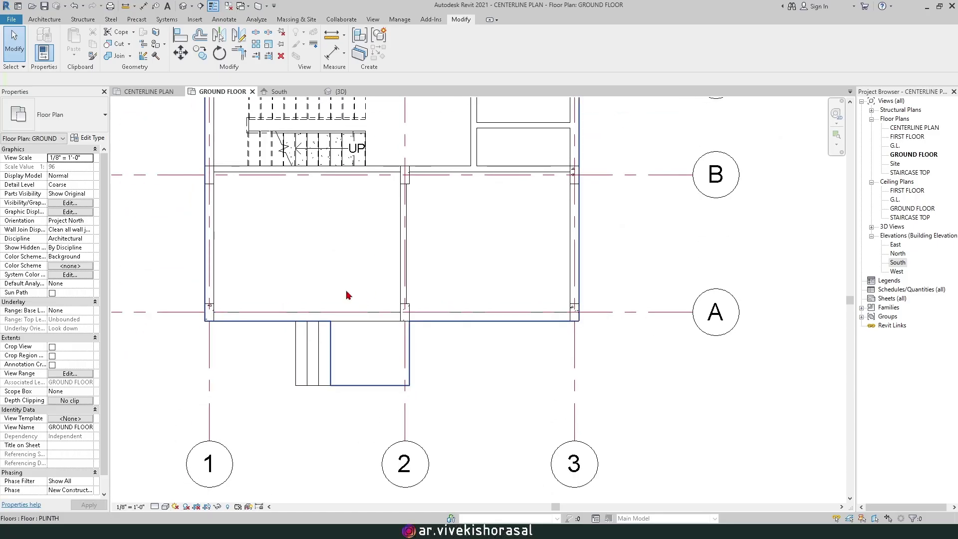
pyautogui.click(46, 20)
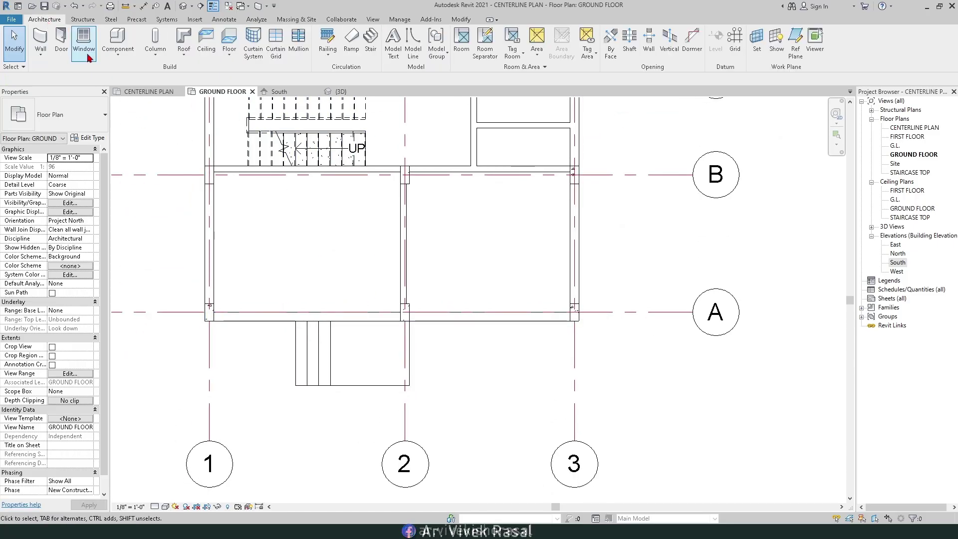
pyautogui.click(62, 40)
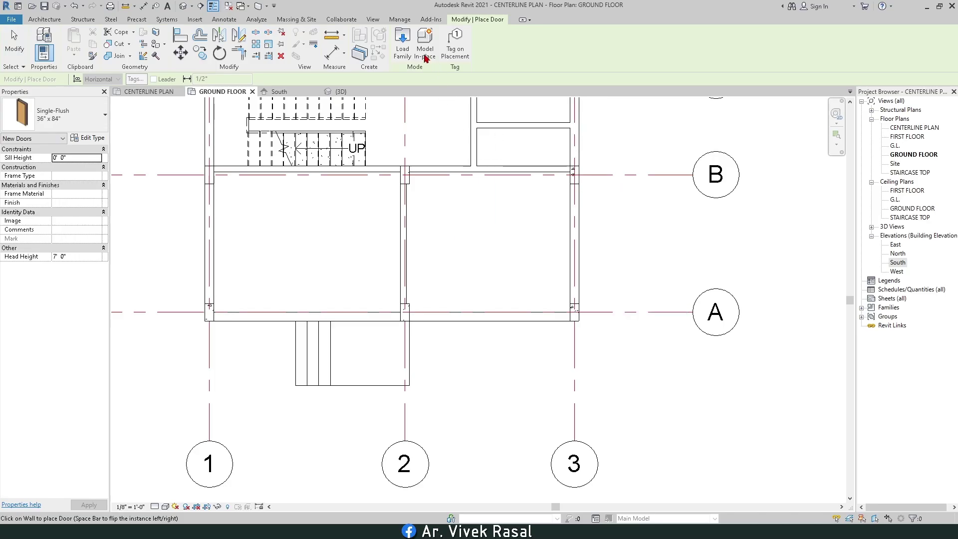
pyautogui.click(404, 43)
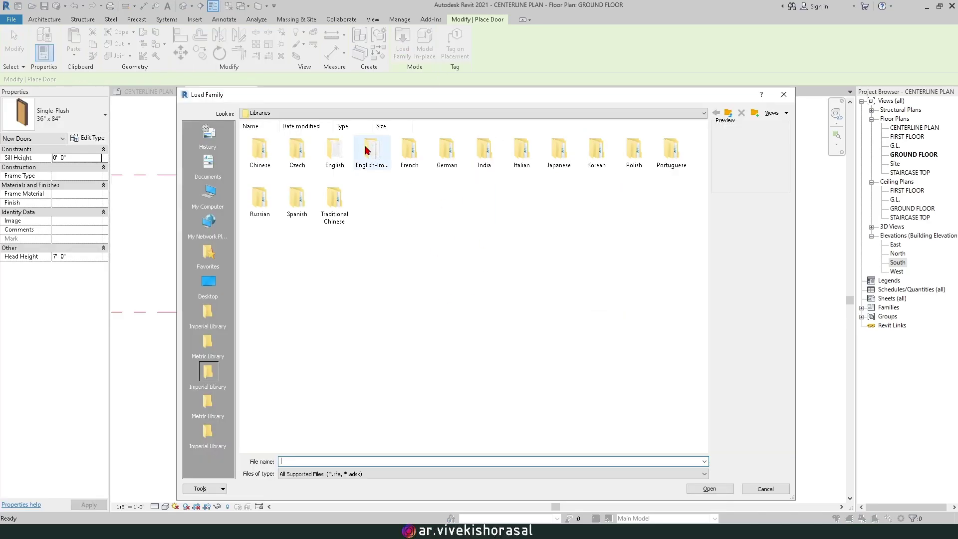
pyautogui.doubleClick(366, 149)
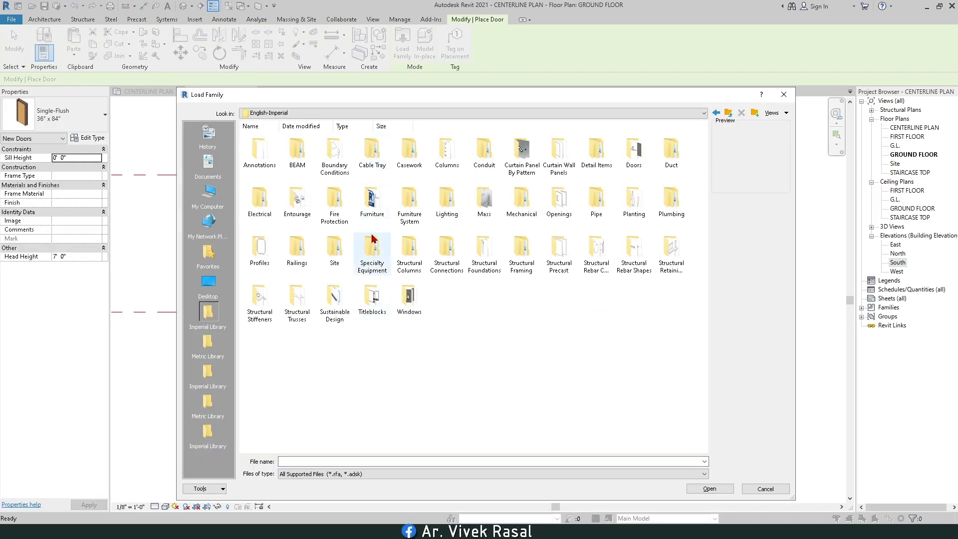
pyautogui.click(635, 152)
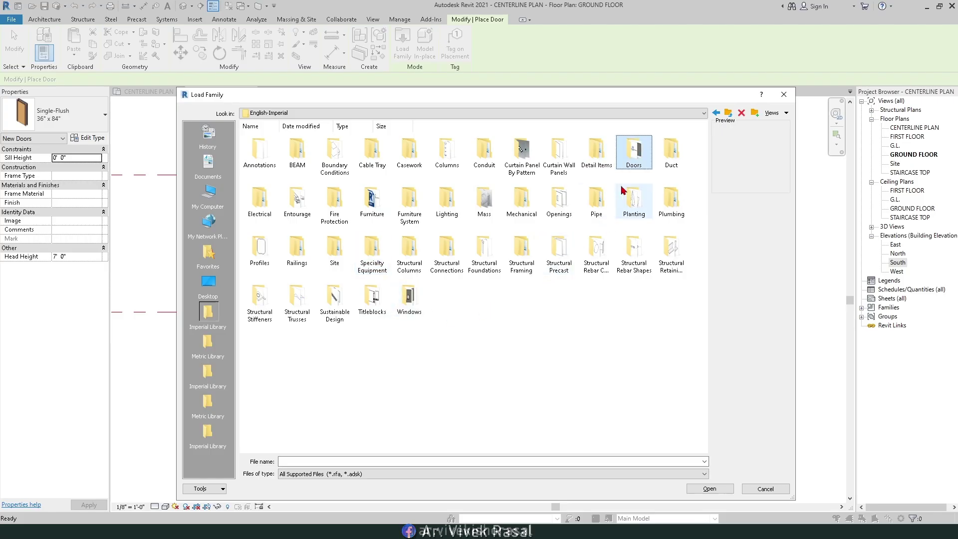
pyautogui.doubleClick(635, 152)
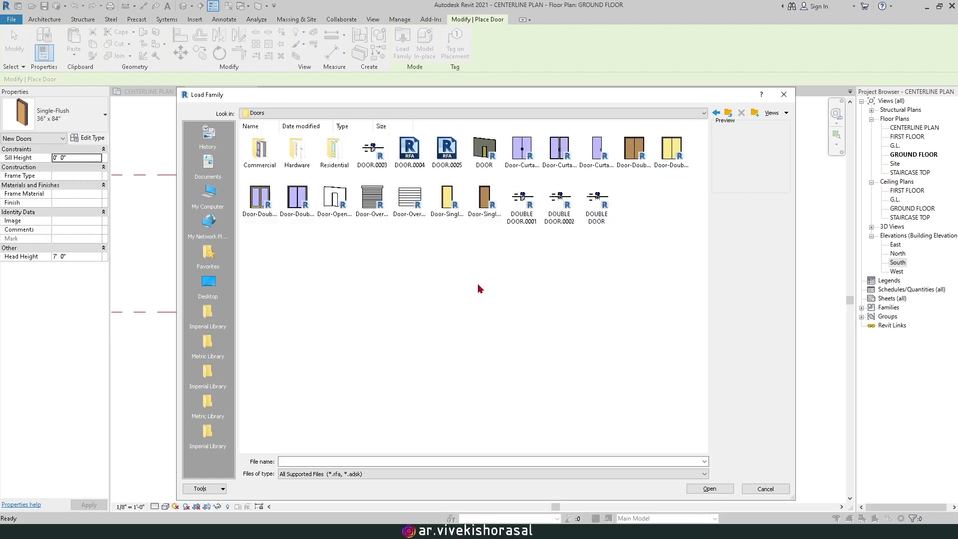
pyautogui.click(602, 215)
pyautogui.click(711, 490)
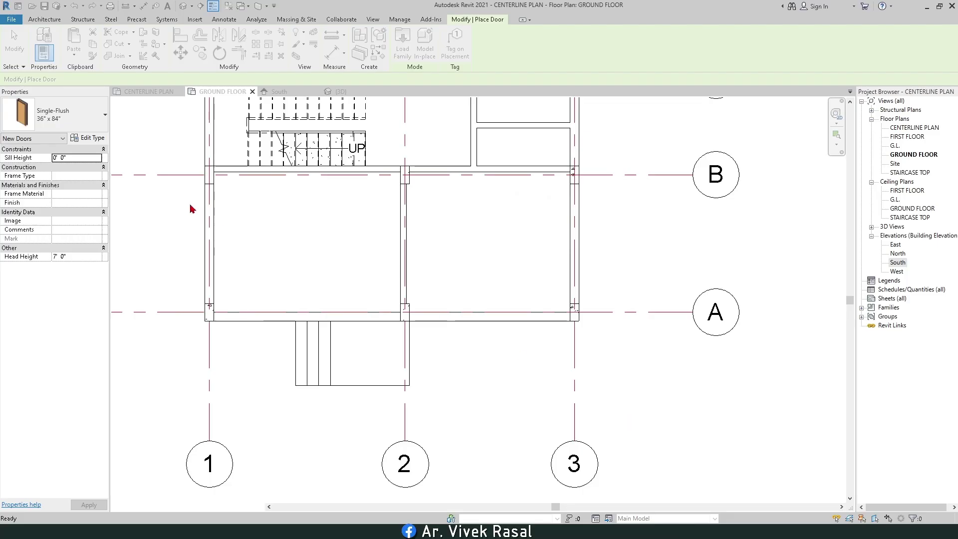
# Step: Duplicate the DOUBLE DOOR type as 4 ' DOUBLE DOOR and set its width to 4'
pyautogui.click(93, 139)
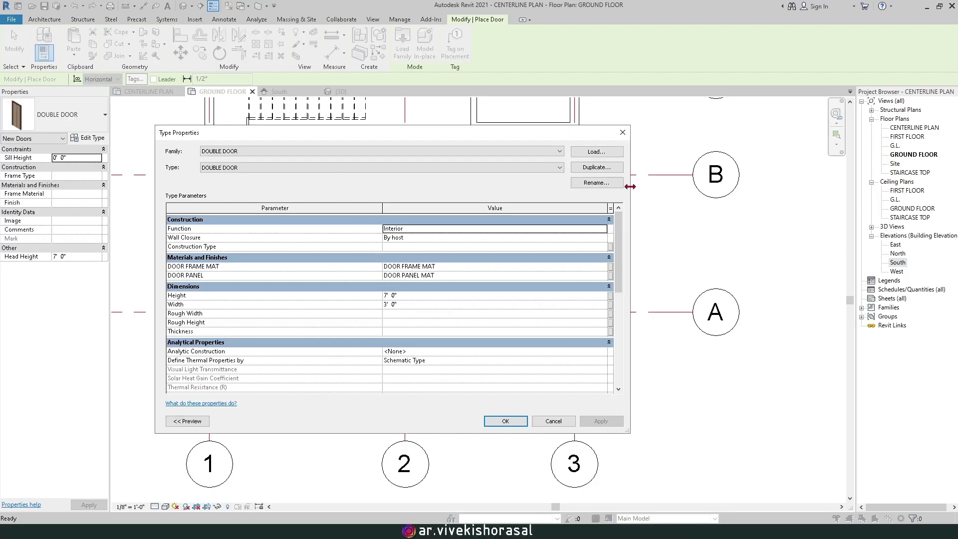
pyautogui.click(597, 167)
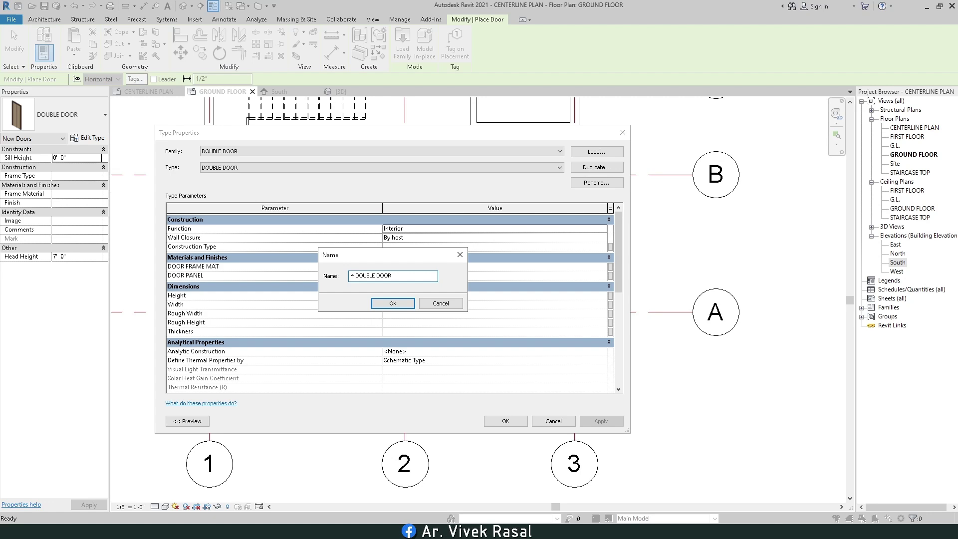
pyautogui.write("'")
pyautogui.click(392, 304)
pyautogui.click(399, 304)
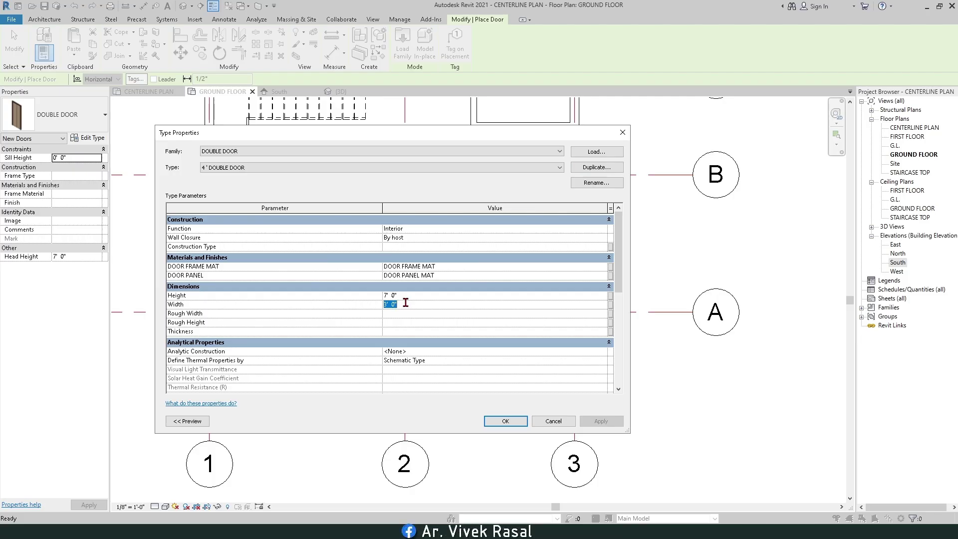
pyautogui.click(508, 422)
# Step: Place the 4' double door in the front wall on grid A, against the grid 2 column behind the entrance landing
pyautogui.scroll(3, 365, 311)
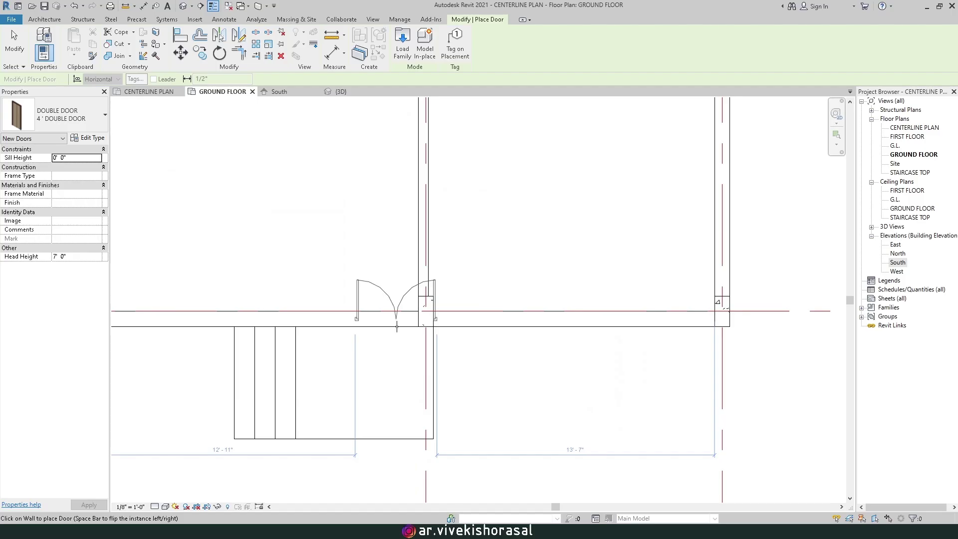
pyautogui.click(377, 324)
pyautogui.scroll(-3, 381, 300)
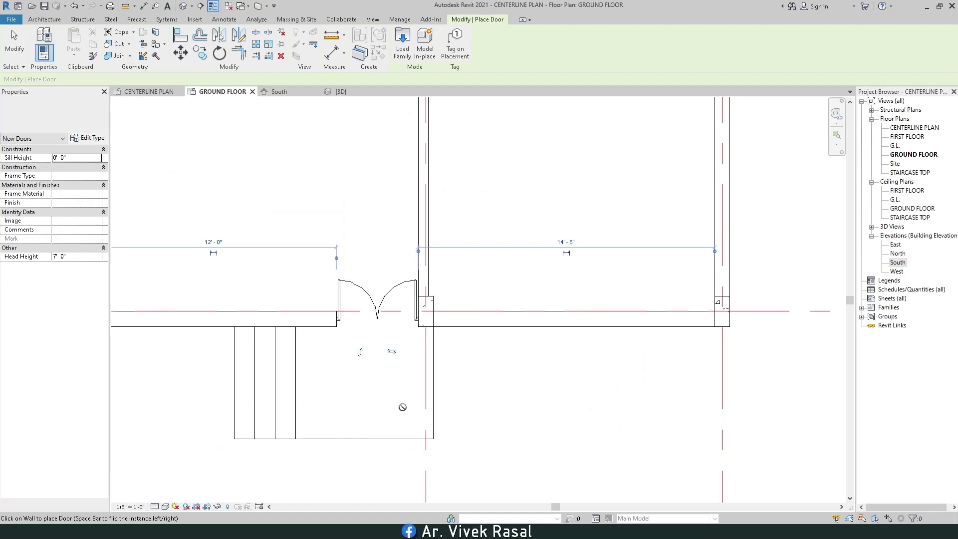
pyautogui.moveTo(381, 295); pyautogui.dragTo(397, 373, button='middle')
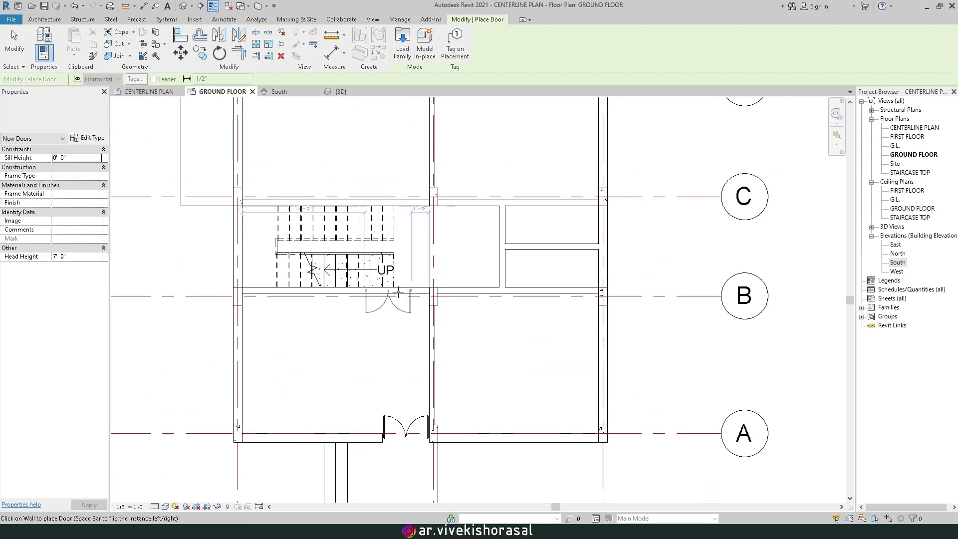
pyautogui.click(14, 50)
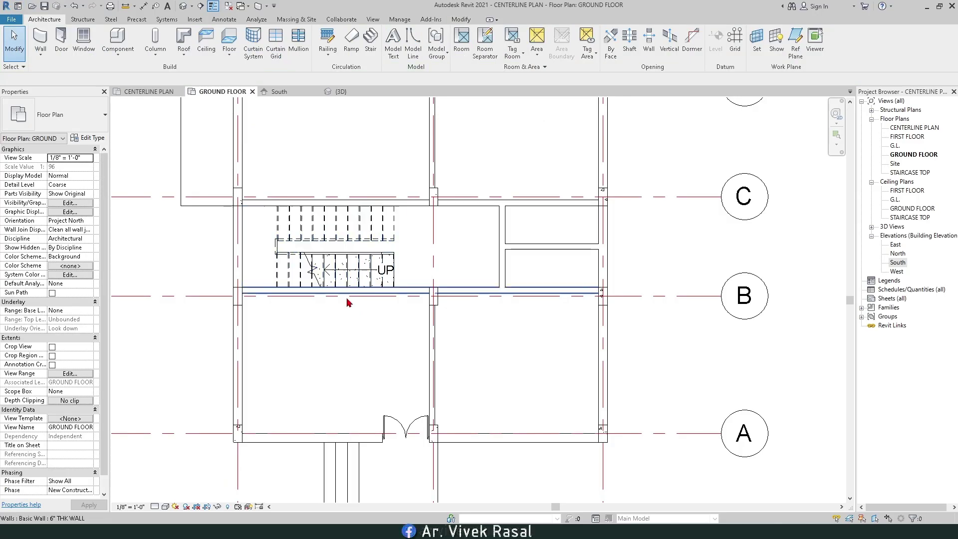
# Step: Cut a rectangular opening in the grid B wall between the staircase end and the grid 2 column, and set its width to 3'
pyautogui.click(411, 289)
pyautogui.scroll(2, 392, 280)
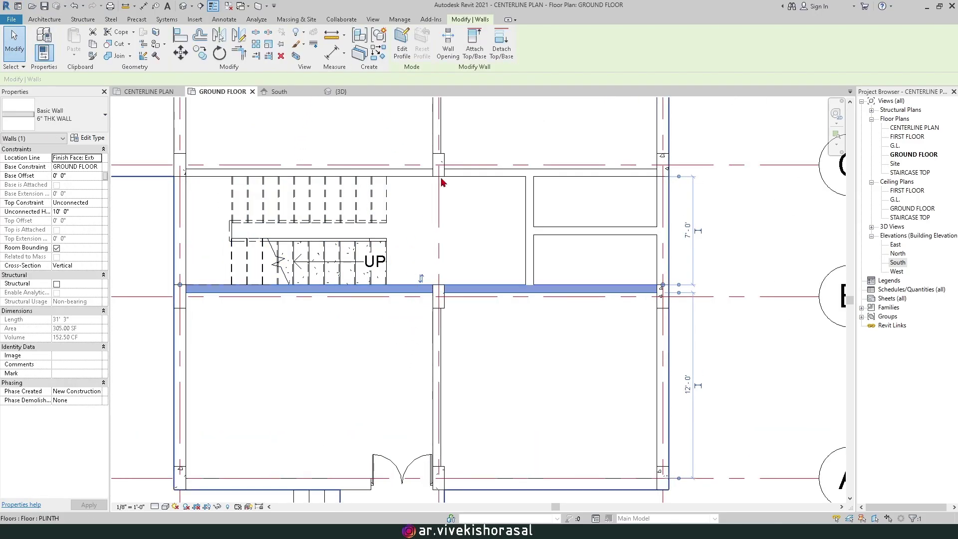
pyautogui.click(447, 43)
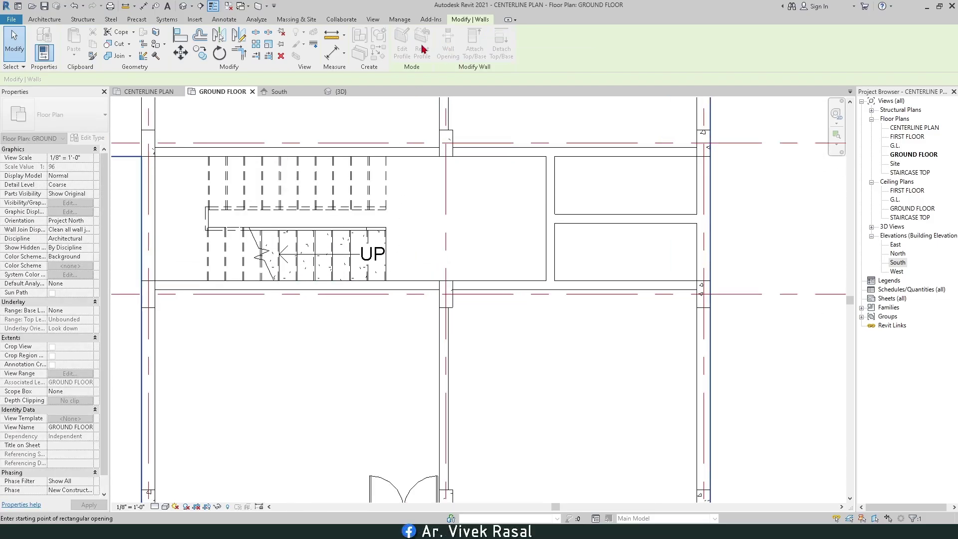
pyautogui.scroll(2, 434, 333)
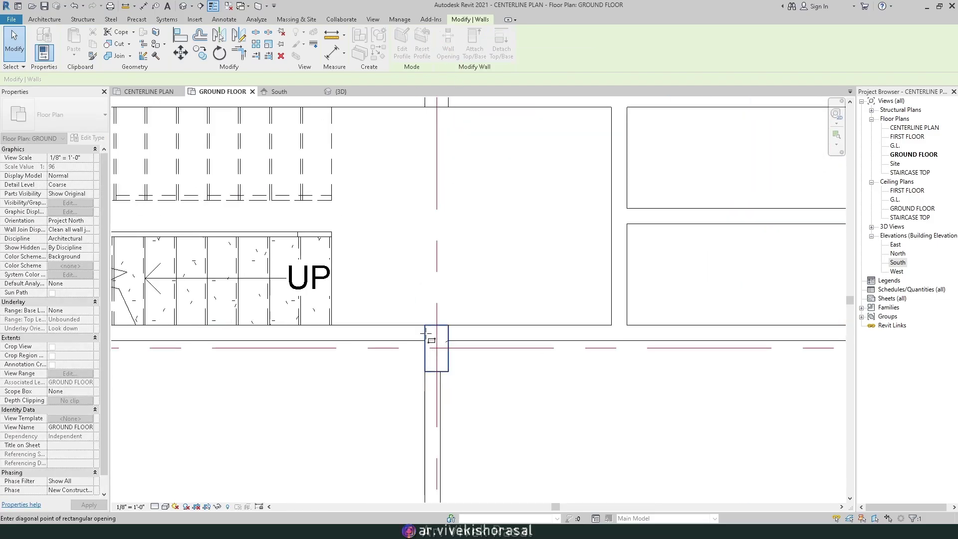
pyautogui.click(342, 327)
pyautogui.scroll(-2, 350, 293)
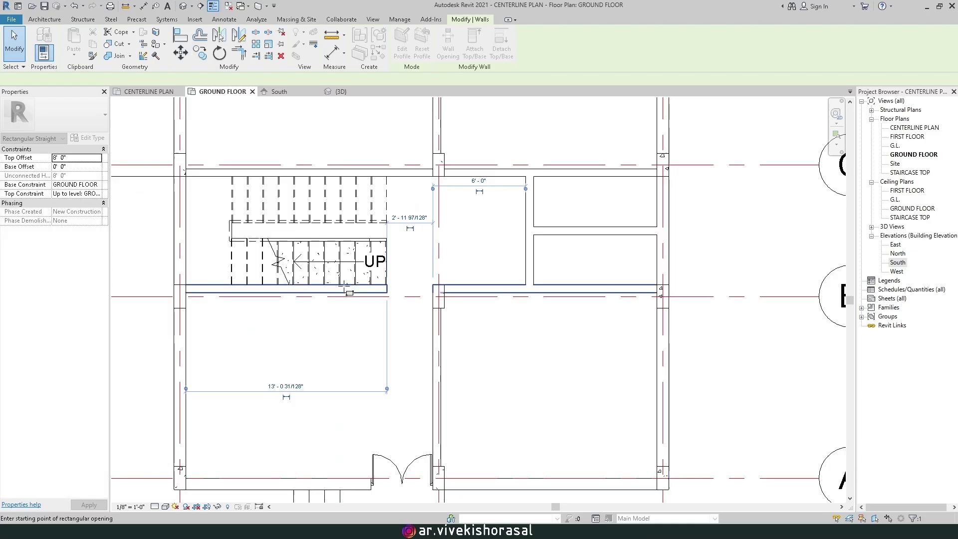
pyautogui.click(409, 218)
pyautogui.press('Return')
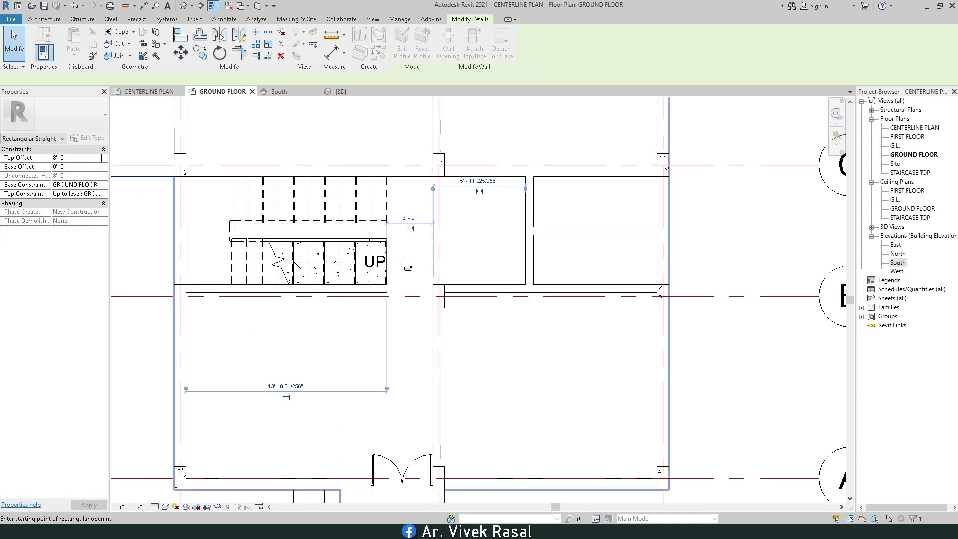
# Step: Cut a rectangular opening in the grid C wall from the grid 2 column to the end of the staircase
pyautogui.scroll(3, 413, 253)
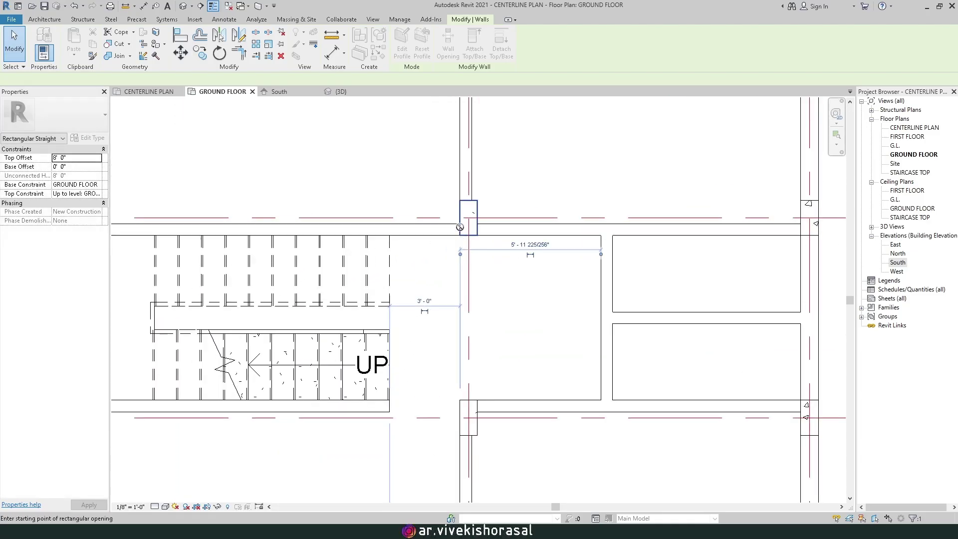
pyautogui.click(14, 44)
pyautogui.click(363, 230)
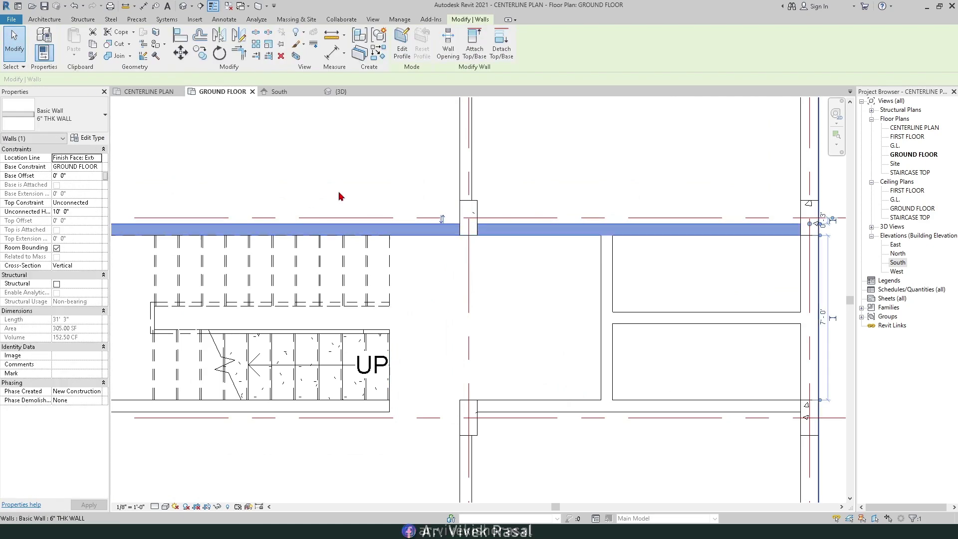
pyautogui.click(441, 46)
pyautogui.scroll(2, 469, 220)
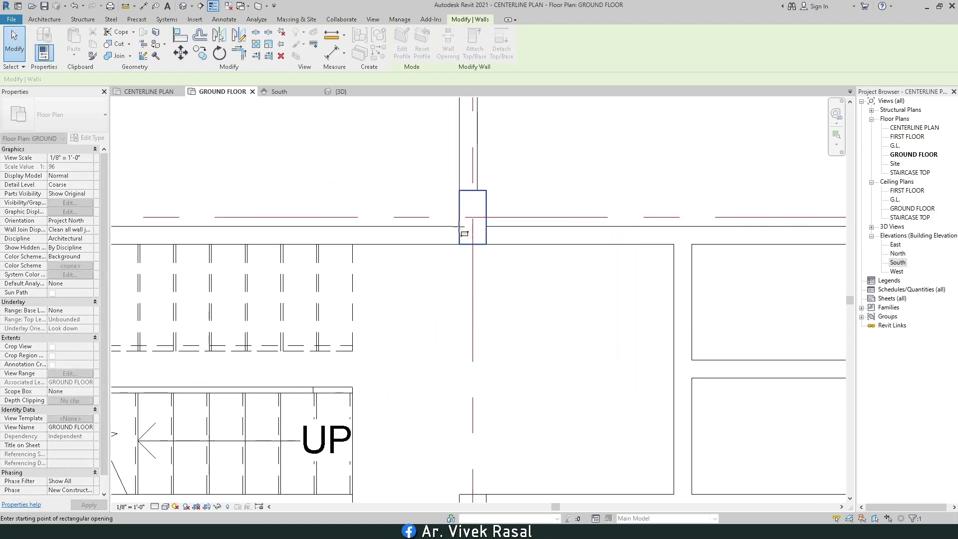
pyautogui.click(460, 181)
pyautogui.click(324, 203)
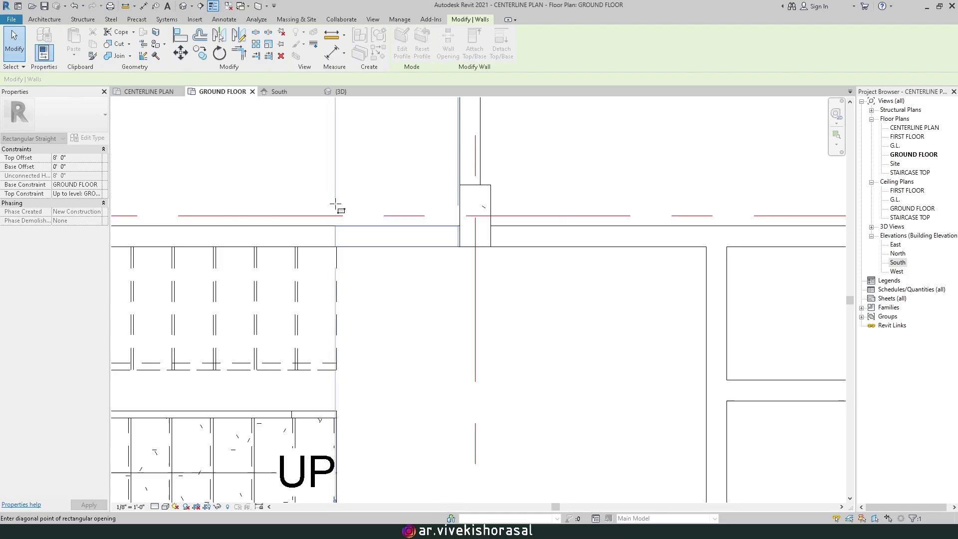
# Step: Set the grid C wall opening's width to 3' and finish the opening command
pyautogui.scroll(-2, 339, 205)
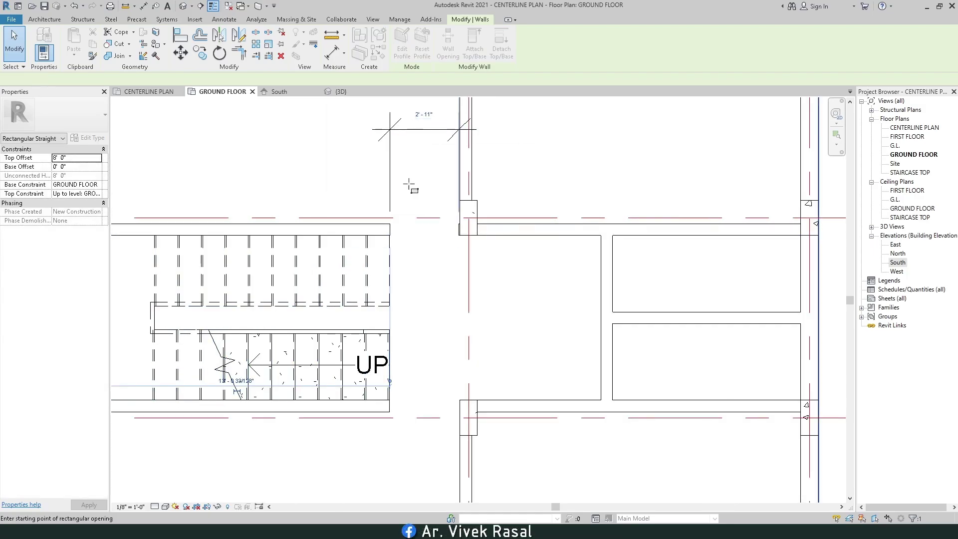
pyautogui.click(424, 114)
pyautogui.write('3')
pyautogui.press('Return')
pyautogui.scroll(3, 438, 277)
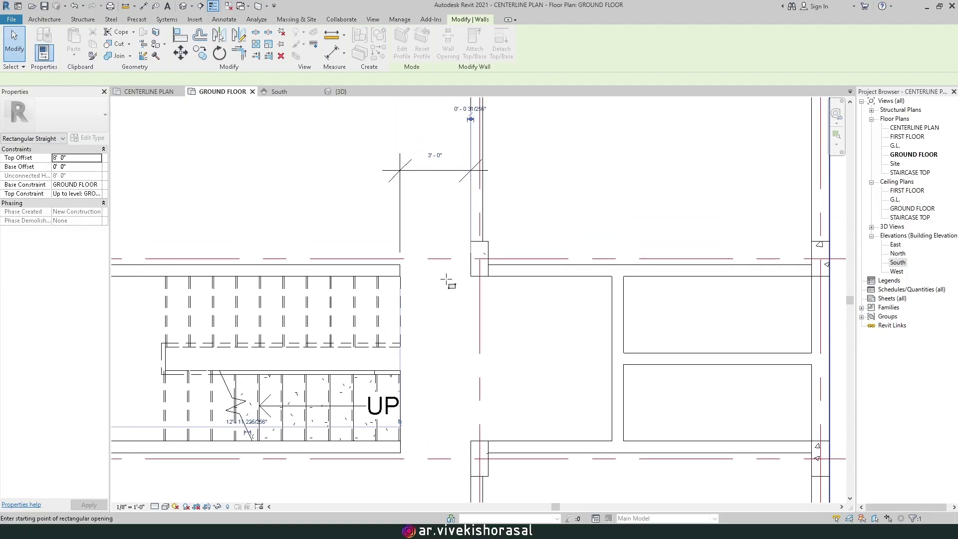
pyautogui.scroll(2, 449, 278)
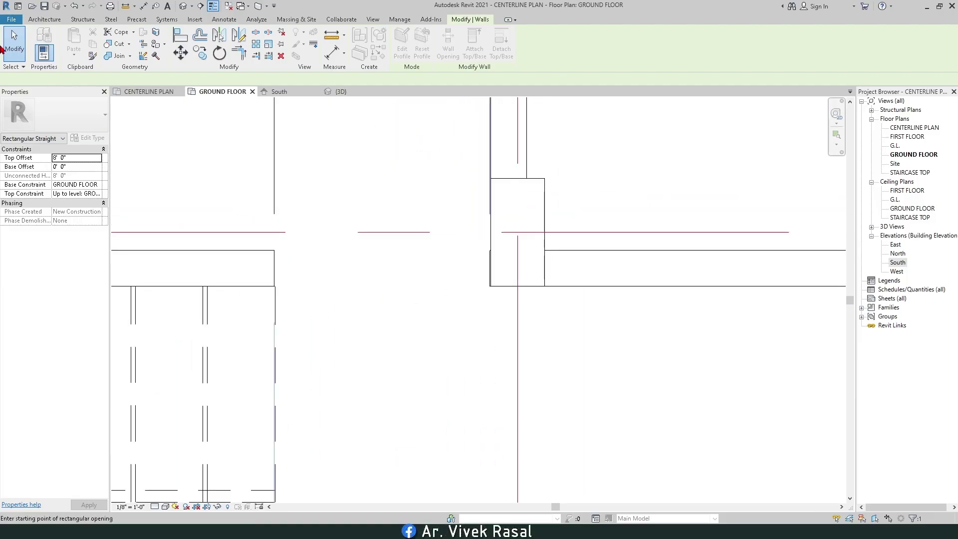
pyautogui.click(15, 36)
# Step: Nudge the grid C and grid B wall openings so their ends sit flush with the grid 2 column faces
pyautogui.scroll(-2, 352, 199)
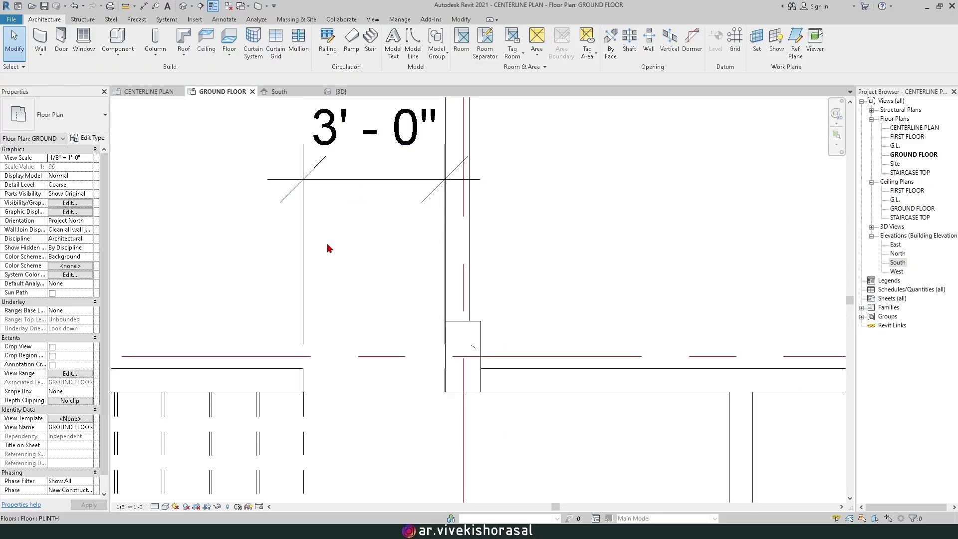
pyautogui.click(313, 379)
pyautogui.scroll(5, 462, 392)
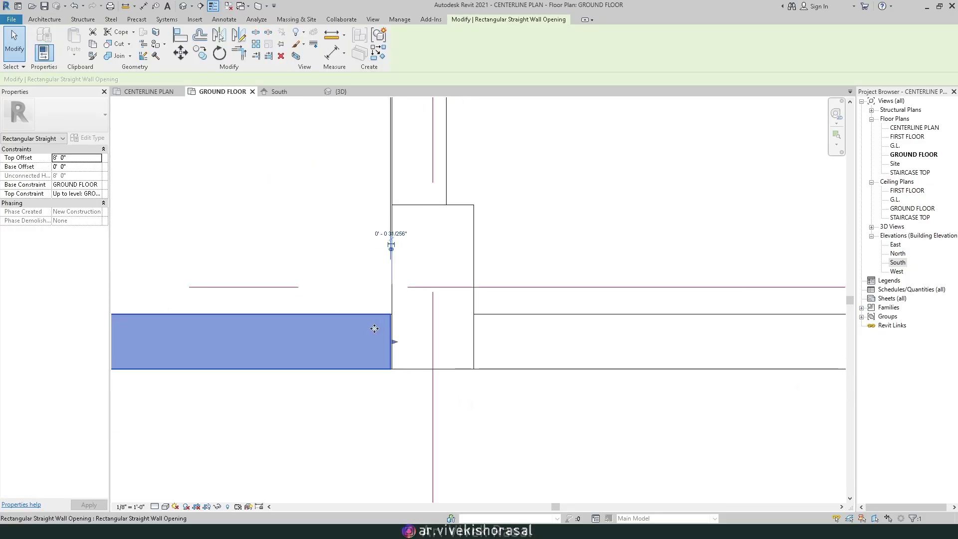
pyautogui.moveTo(384, 316); pyautogui.dragTo(380, 315)
pyautogui.scroll(-4, 421, 265)
pyautogui.scroll(8, 414, 345)
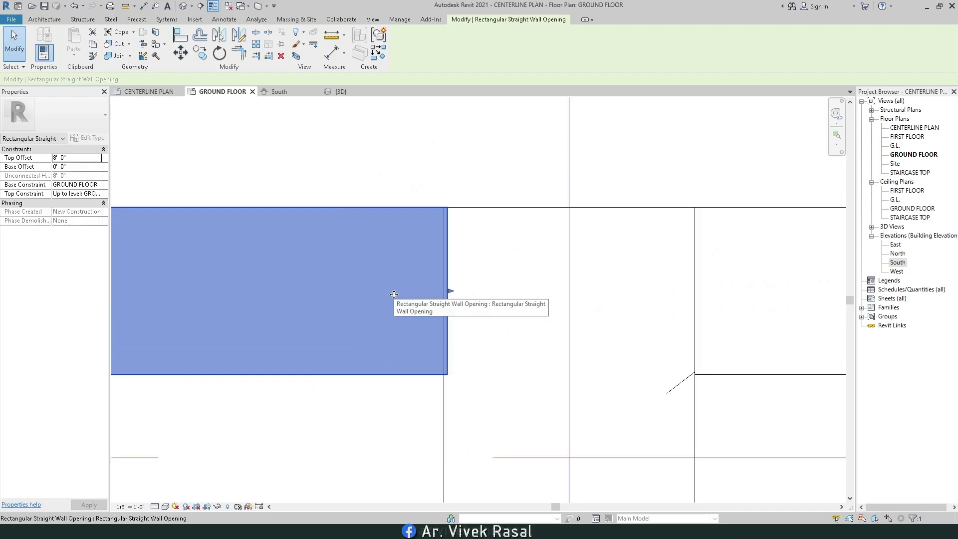
pyautogui.moveTo(382, 295); pyautogui.dragTo(398, 294)
pyautogui.scroll(-8, 399, 294)
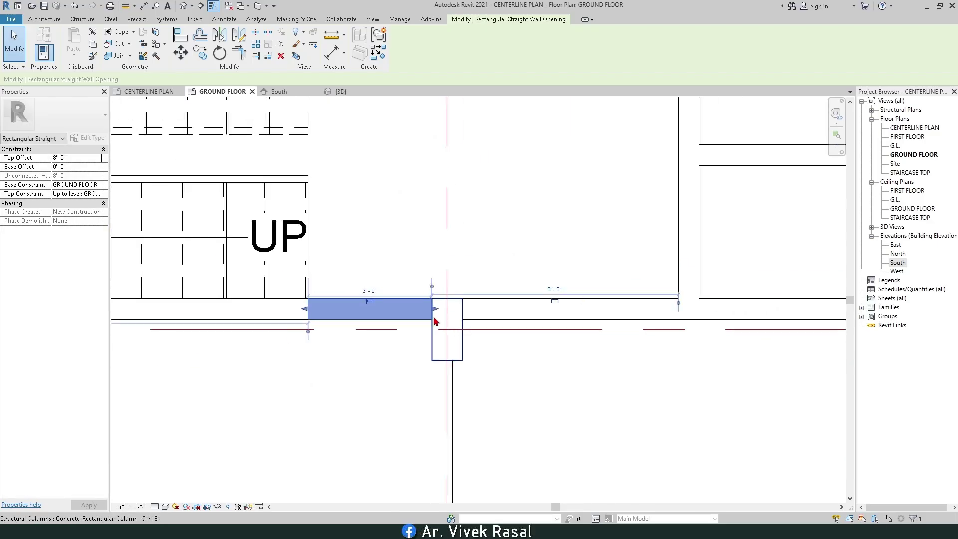
pyautogui.scroll(-2, 444, 262)
pyautogui.click(393, 268)
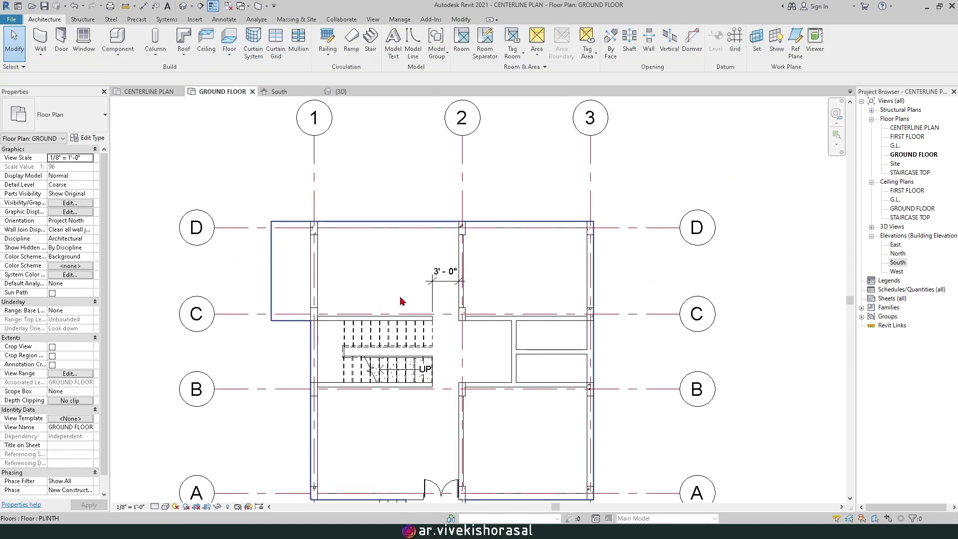
# Step: Delete the 3' dimension above the grid C wall opening
pyautogui.scroll(2, 433, 214)
pyautogui.click(437, 214)
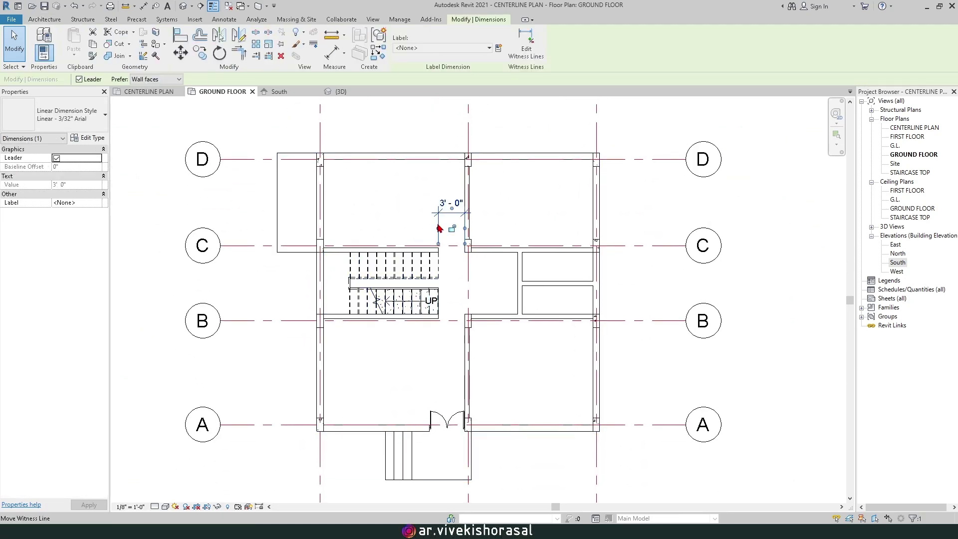
pyautogui.press('Delete')
pyautogui.moveTo(423, 342); pyautogui.dragTo(404, 287, button='middle')
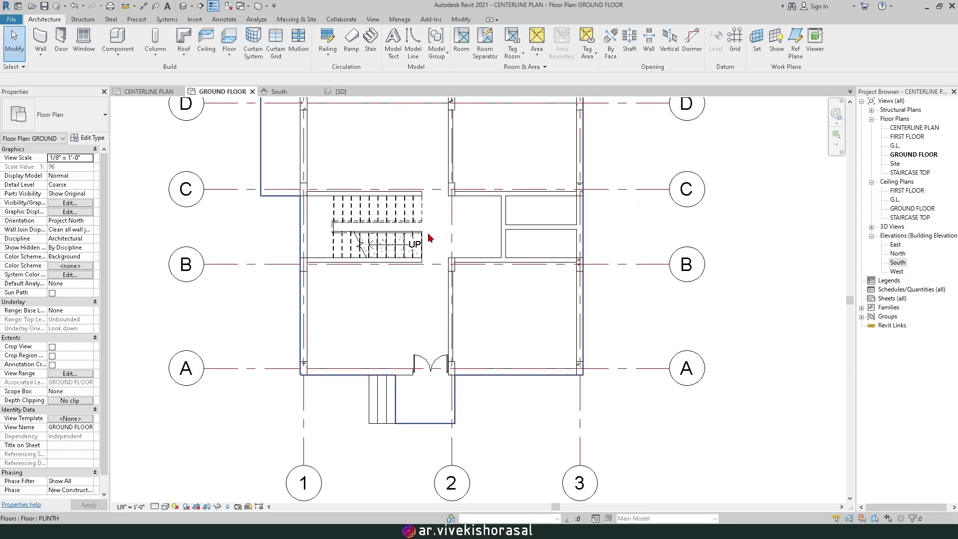
pyautogui.moveTo(439, 238); pyautogui.dragTo(402, 282, button='middle')
pyautogui.scroll(3, 306, 253)
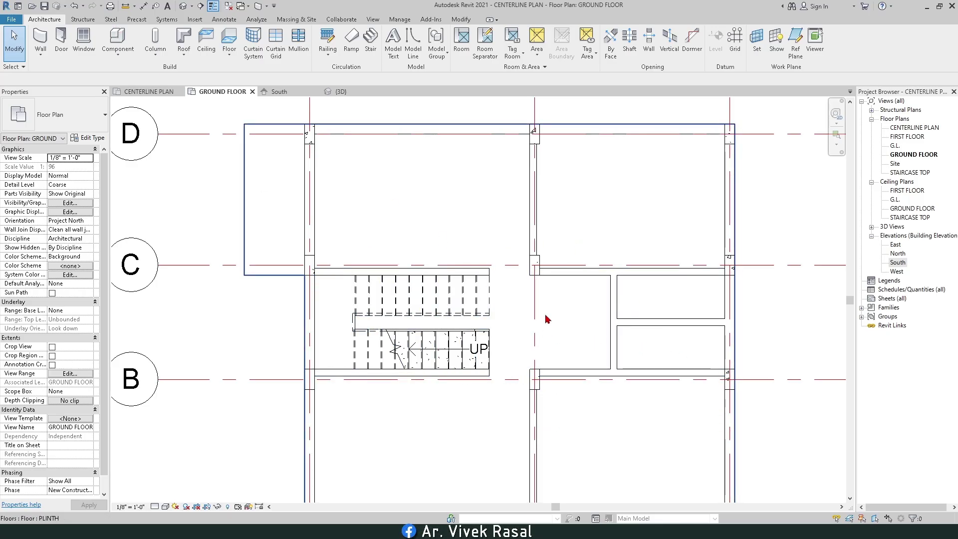
# Step: Load the DOOR family from the Doors library for door placement
pyautogui.click(62, 39)
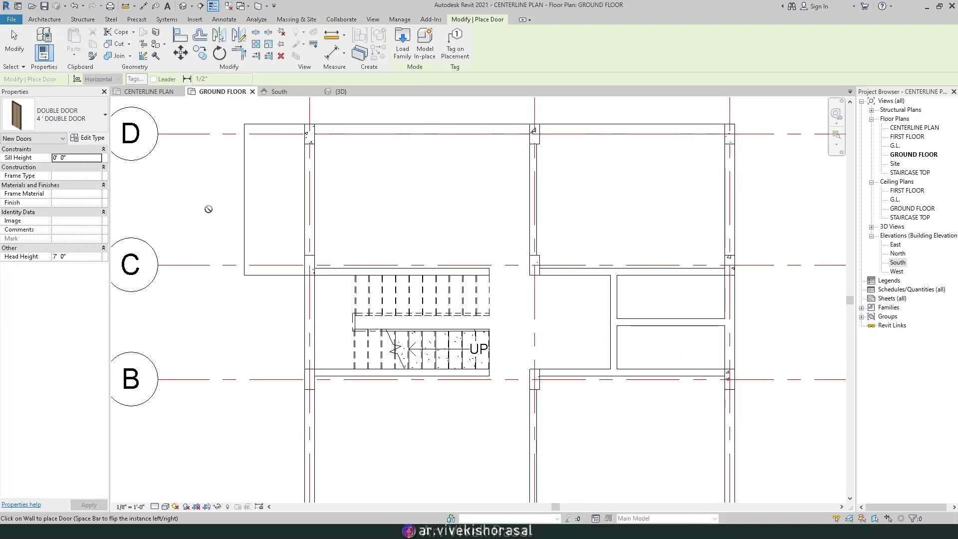
pyautogui.click(402, 48)
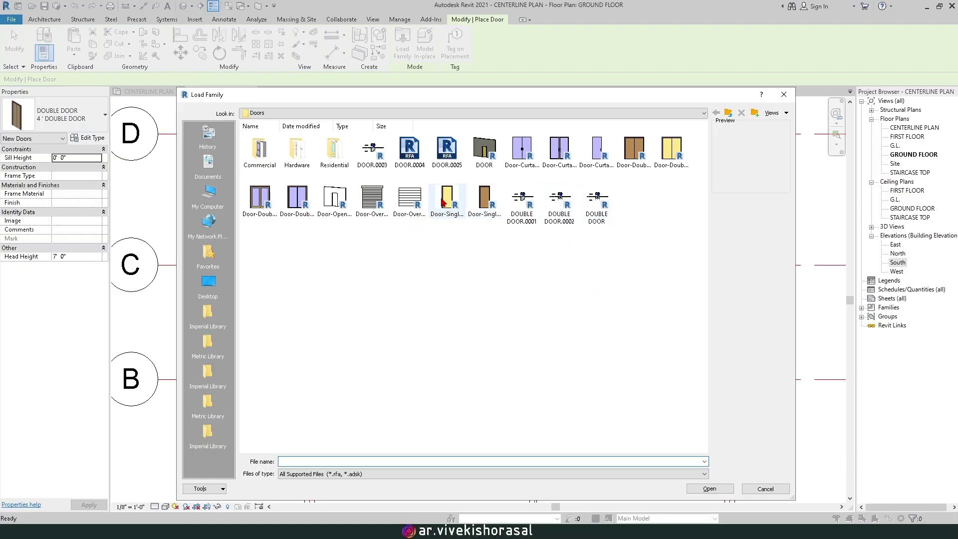
pyautogui.click(487, 152)
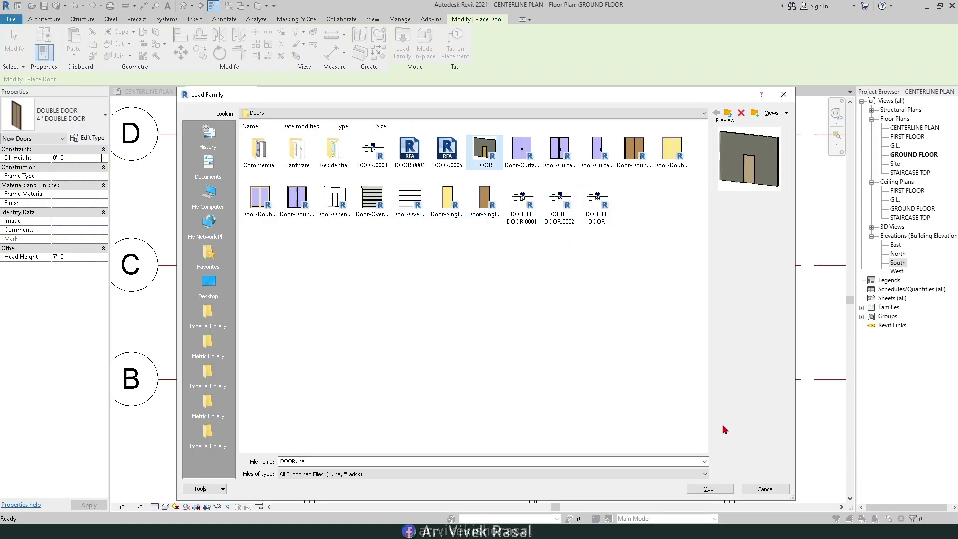
pyautogui.click(699, 492)
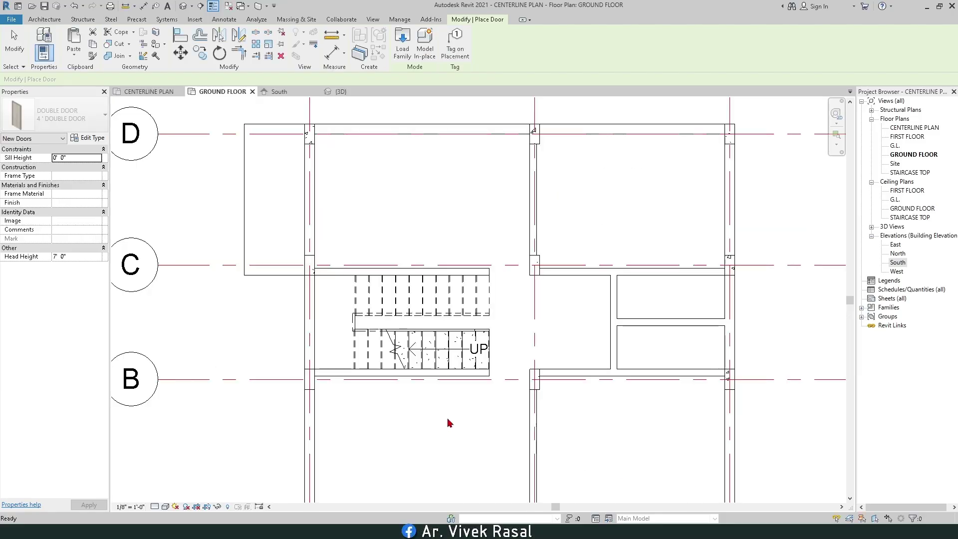
# Step: Place a DOOR.0003 door in the grid 1 wall just above grid C and another in the grid C wall beside the grid 2 column
pyautogui.scroll(3, 314, 252)
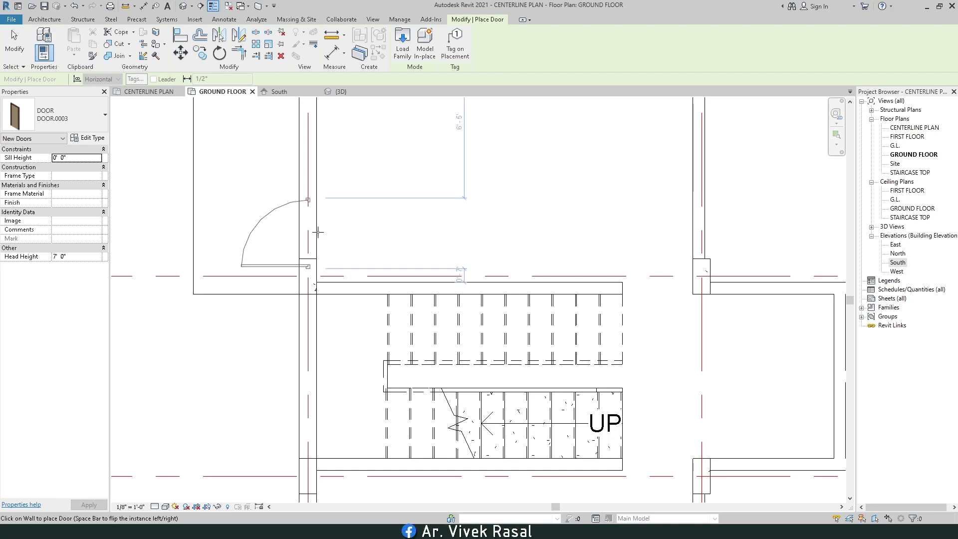
pyautogui.click(318, 224)
pyautogui.moveTo(654, 390); pyautogui.dragTo(519, 379, button='middle')
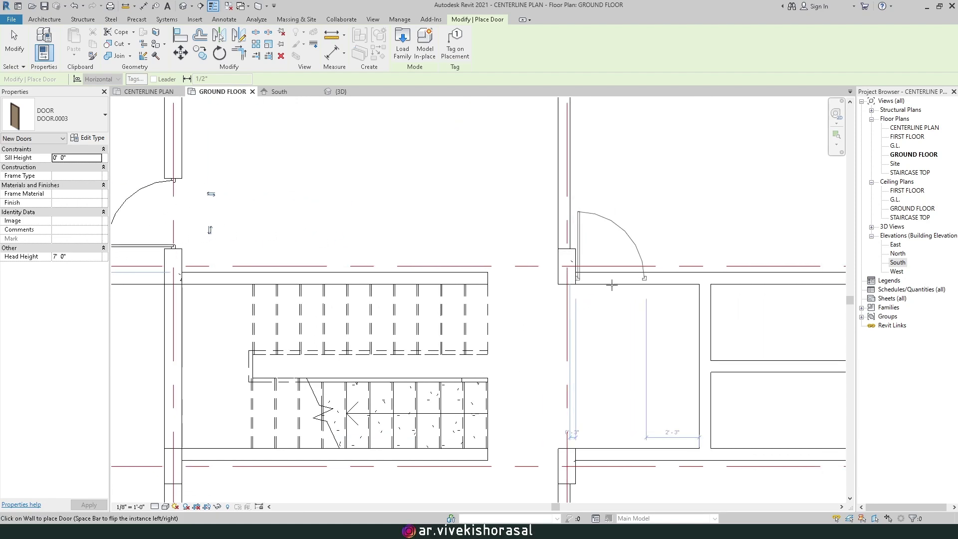
pyautogui.click(611, 285)
# Step: Place a flipped DOOR.0003 door in the grid B wall beside the grid 2 column and finish placing that type
pyautogui.moveTo(607, 450); pyautogui.dragTo(610, 334, button='middle')
pyautogui.press('space')
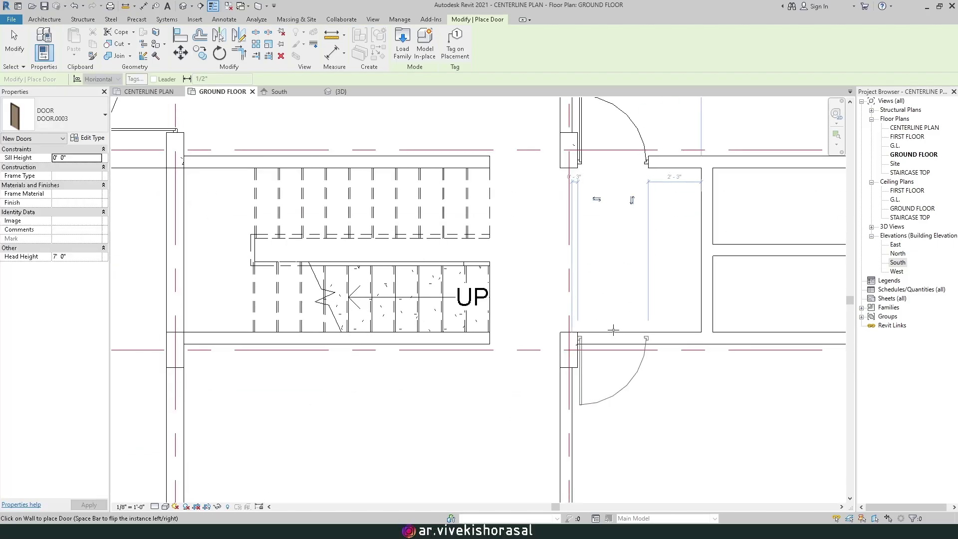
pyautogui.click(613, 330)
pyautogui.scroll(-6, 612, 330)
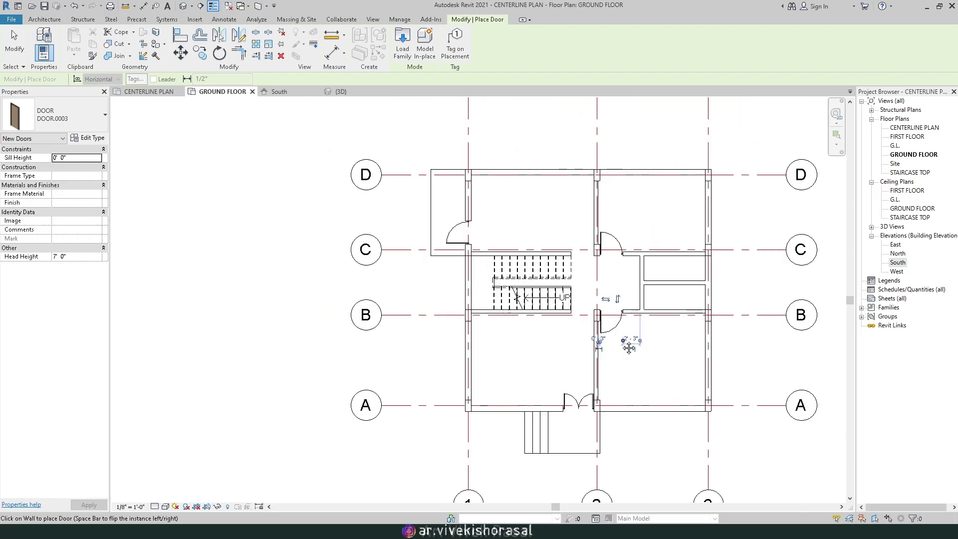
pyautogui.moveTo(592, 275); pyautogui.dragTo(586, 319, button='middle')
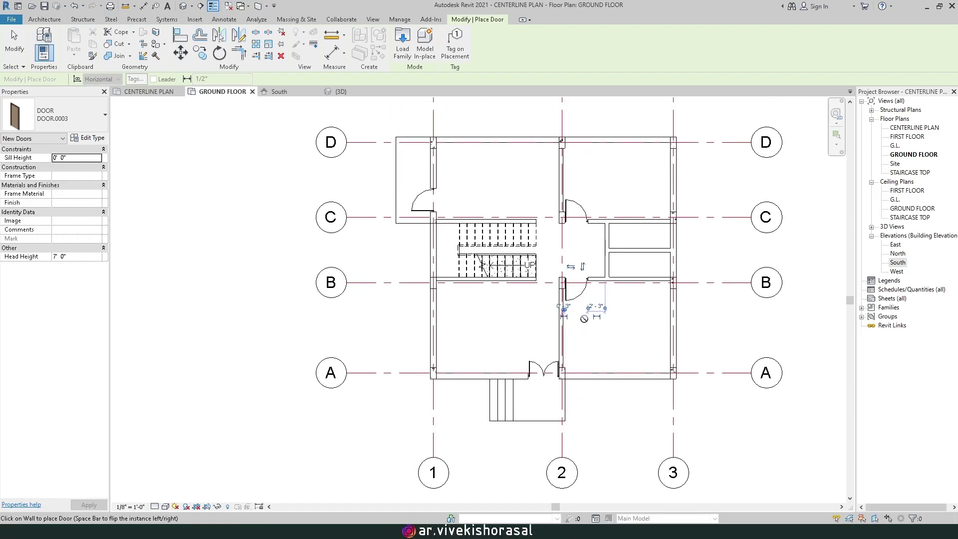
pyautogui.press('Escape')
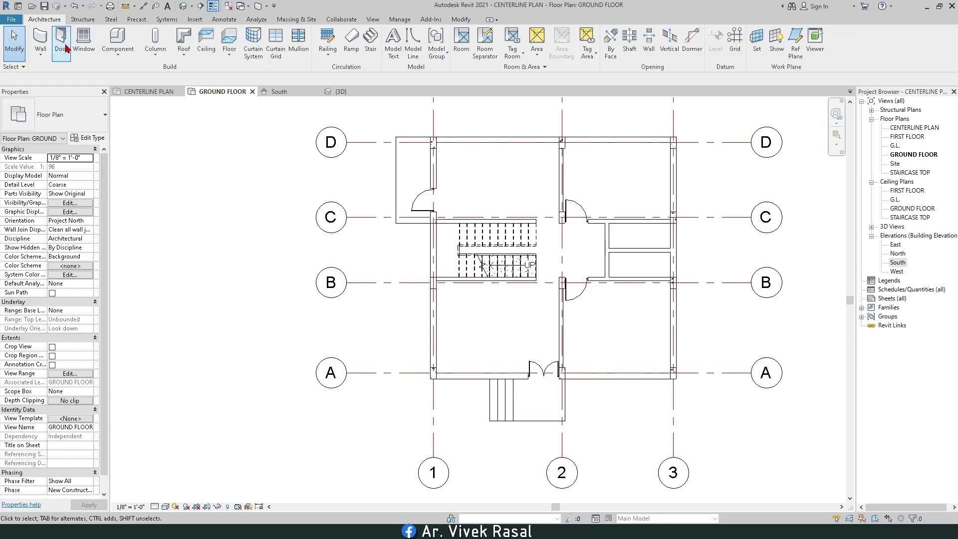
# Step: Duplicate the DOOR.0003 type as a new door type named 2'6"
pyautogui.press('d')
pyautogui.press('r')
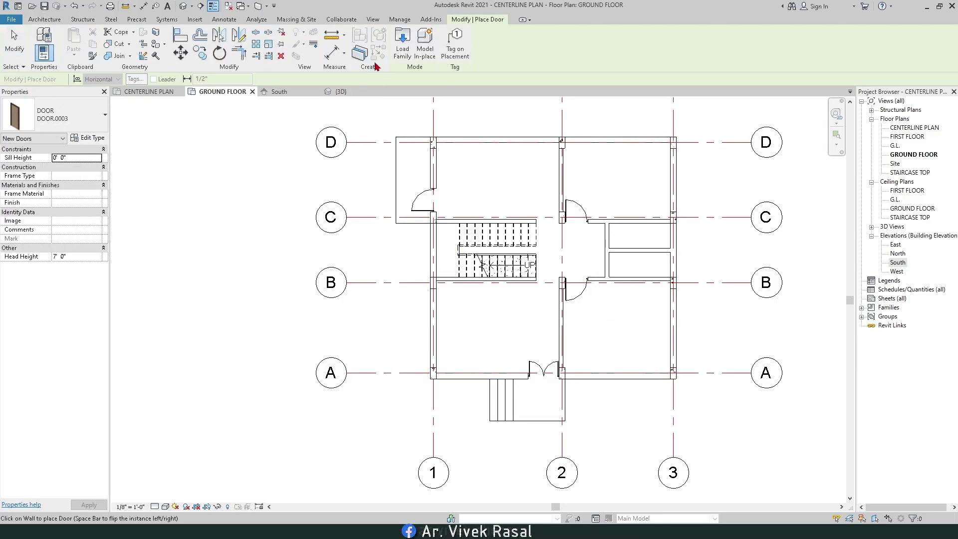
pyautogui.click(91, 140)
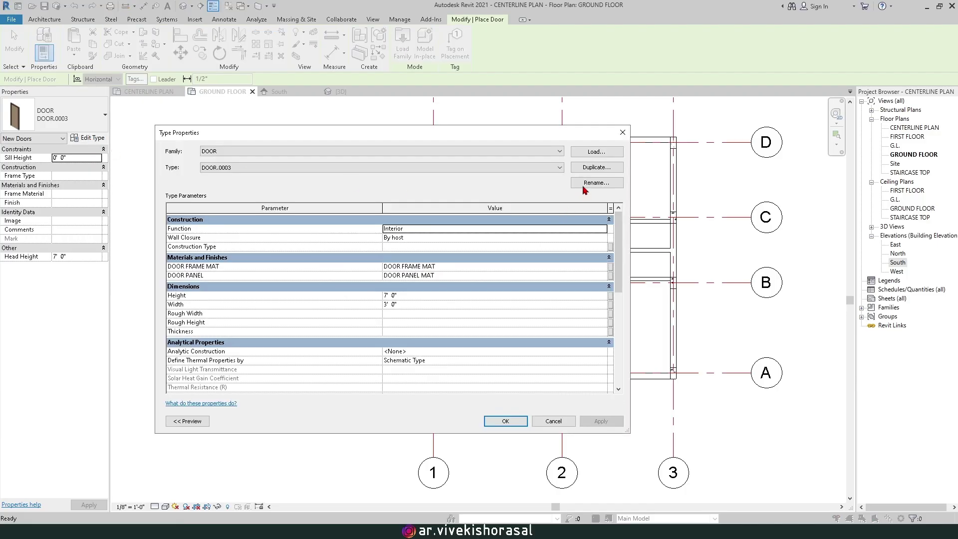
pyautogui.click(598, 168)
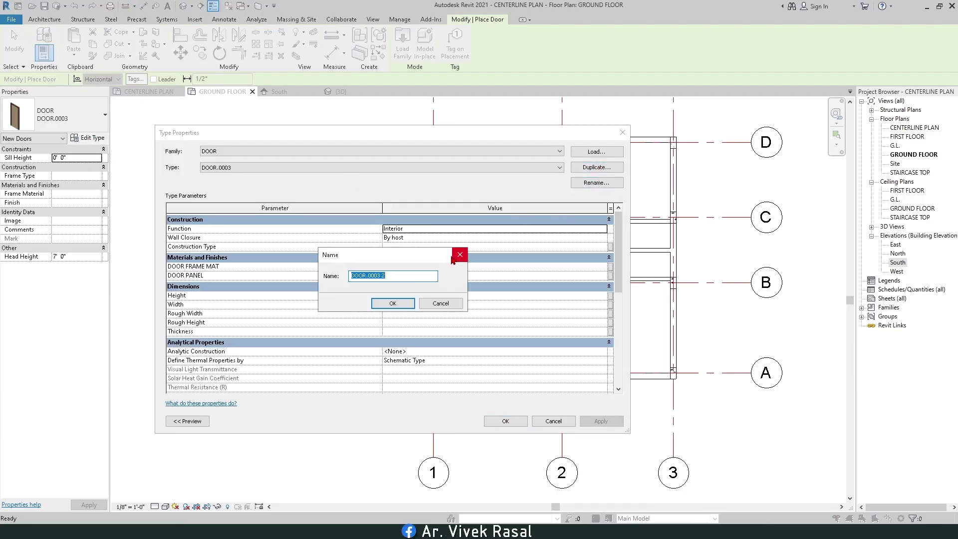
pyautogui.write("2'")
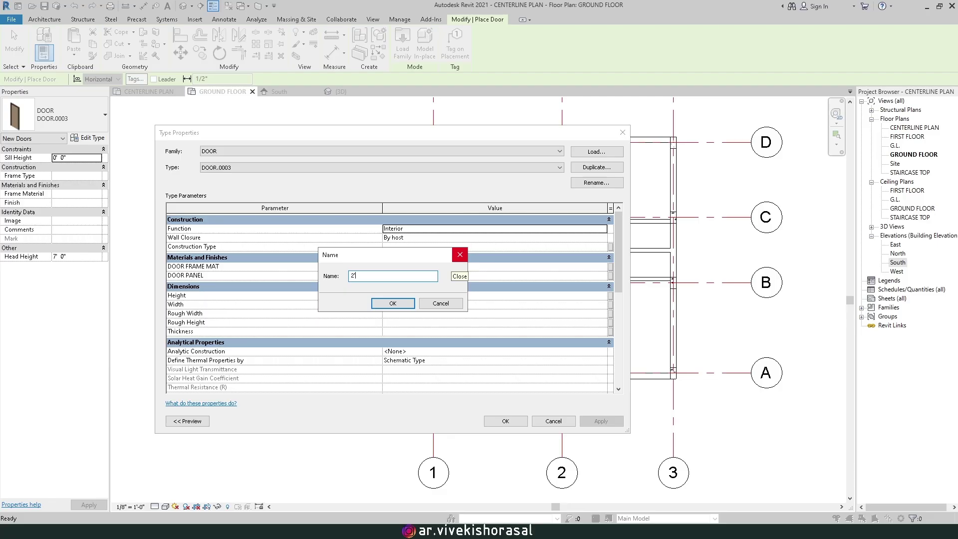
pyautogui.write('6')
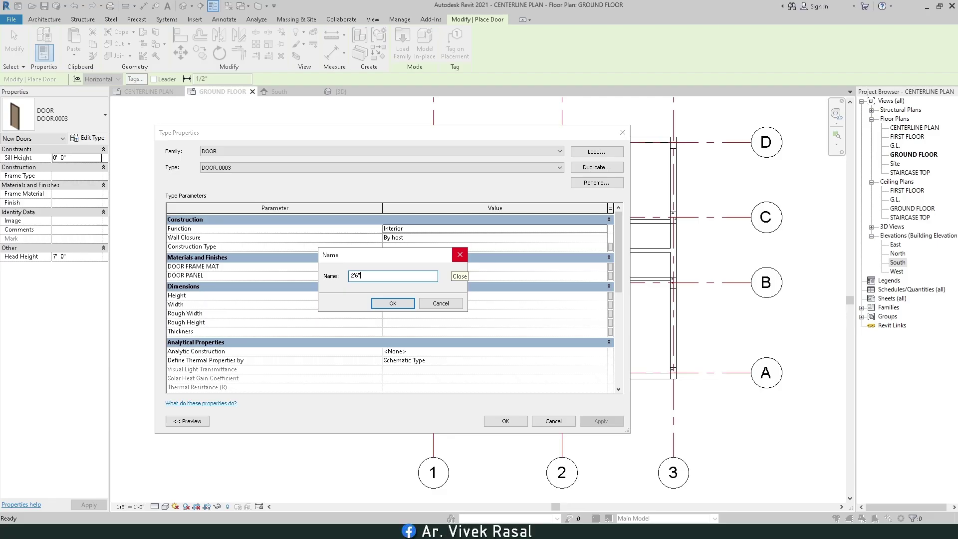
pyautogui.click(393, 304)
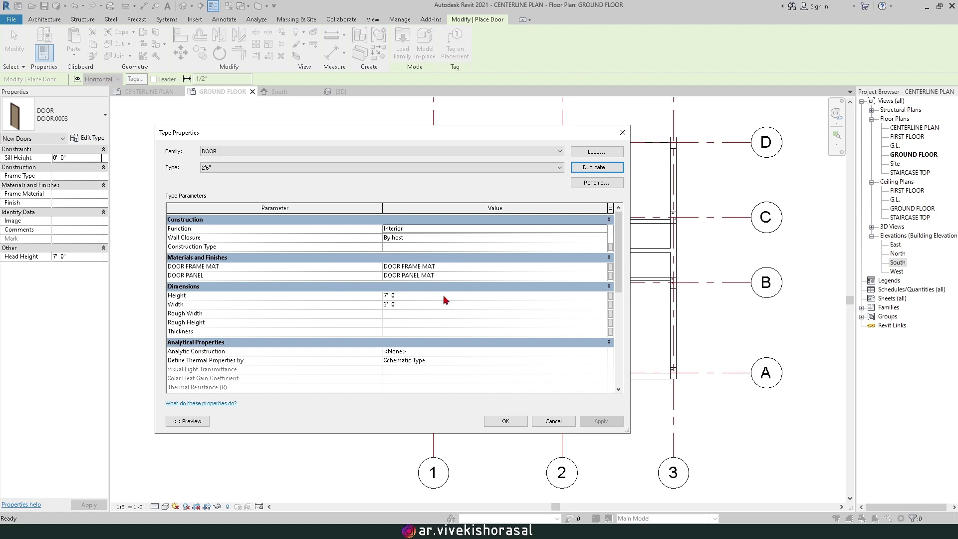
# Step: Set the 2'6" door type's width to 2'6" and apply the type properties
pyautogui.click(425, 304)
pyautogui.write('2')
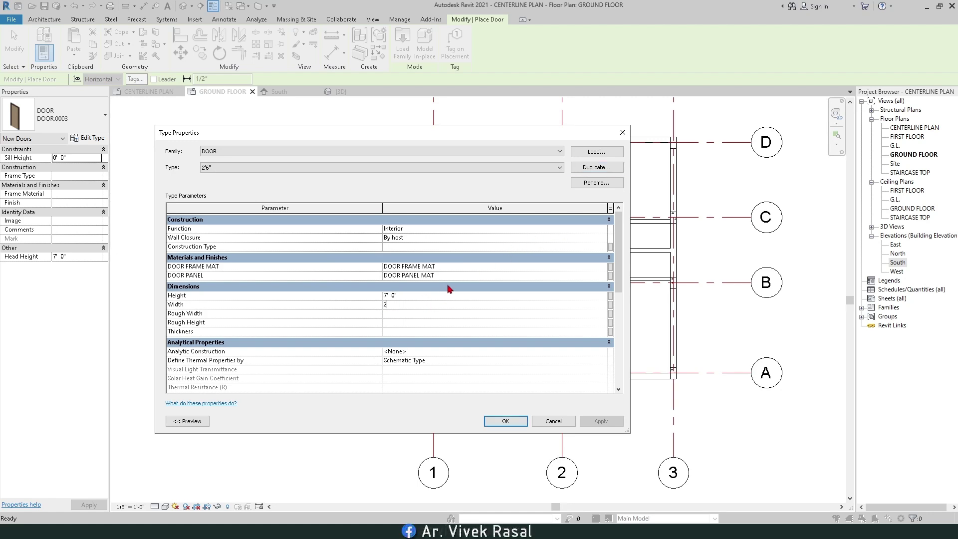
pyautogui.click(502, 422)
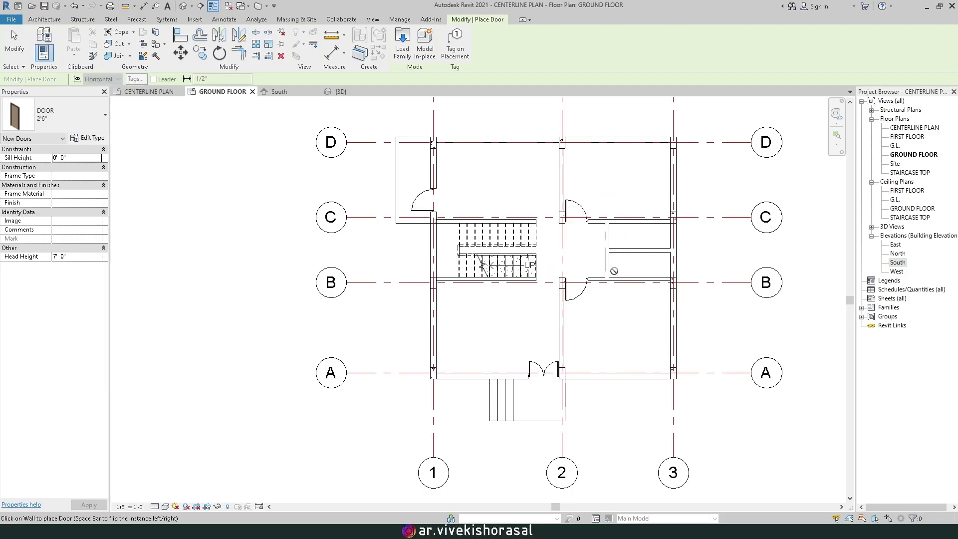
# Step: Place 2'6" doors in the lower small room's grid B wall and the upper small room's passage wall, and finish the door command
pyautogui.scroll(5, 616, 269)
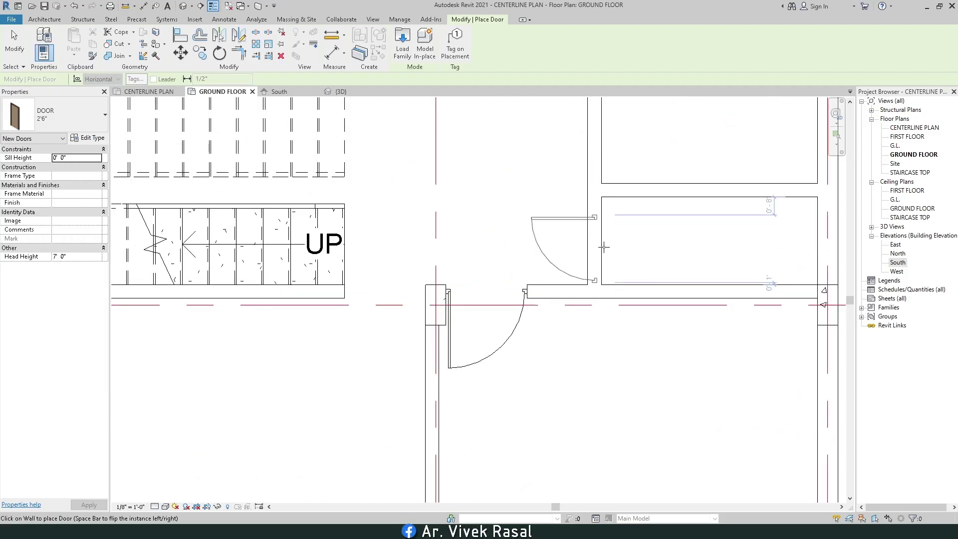
pyautogui.click(635, 299)
pyautogui.keyDown('ctrl'); pyautogui.scroll(5, 625, 302); pyautogui.keyUp('ctrl')
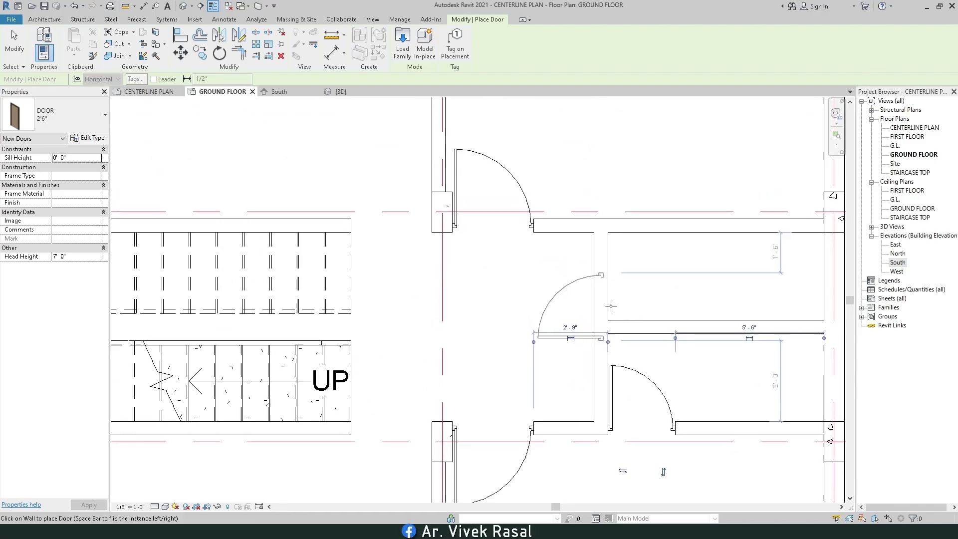
pyautogui.click(593, 287)
pyautogui.scroll(-3, 594, 289)
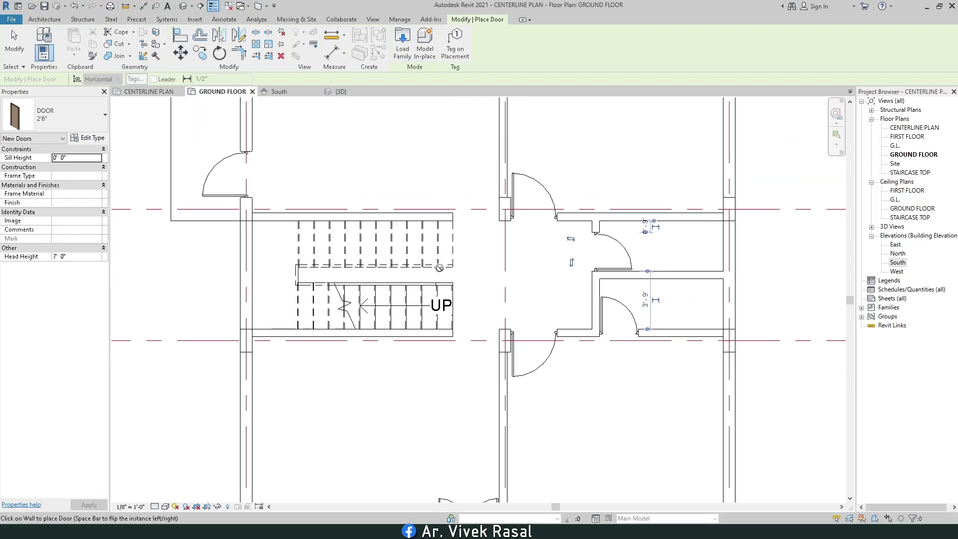
pyautogui.press('Escape')
pyautogui.press('Escape')
pyautogui.scroll(-3, 438, 247)
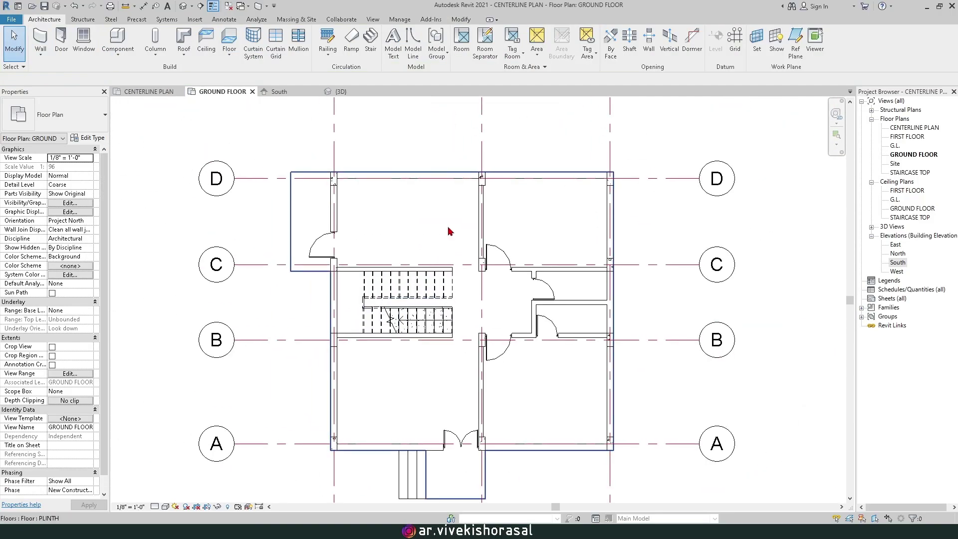
# Step: Load the SLIDING WINDOW family from the Windows library for window placement
pyautogui.moveTo(438, 247); pyautogui.dragTo(502, 207, button='middle')
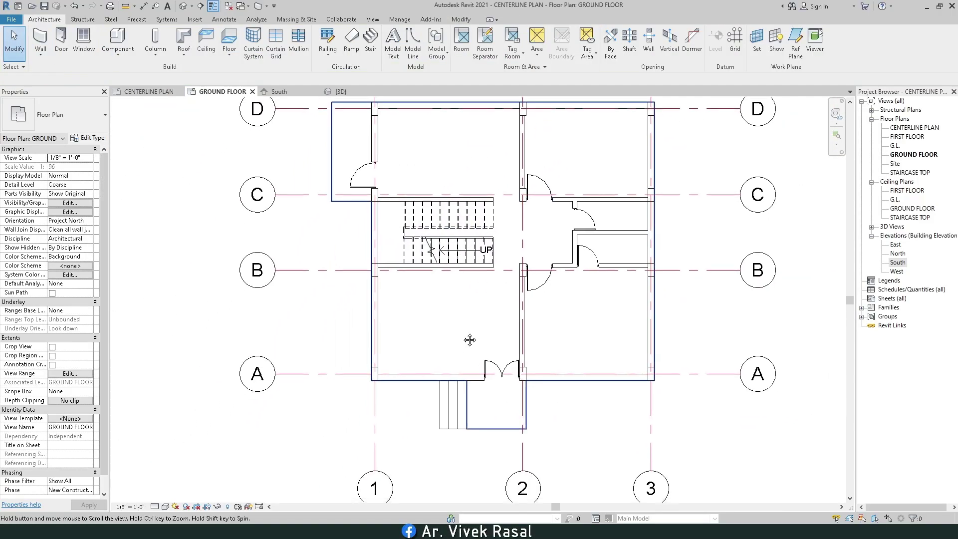
pyautogui.click(84, 41)
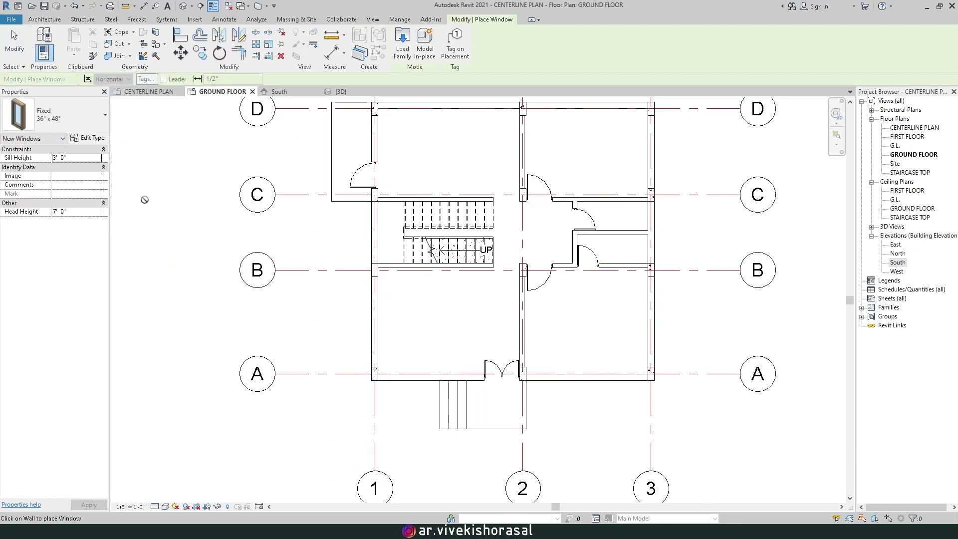
pyautogui.click(403, 47)
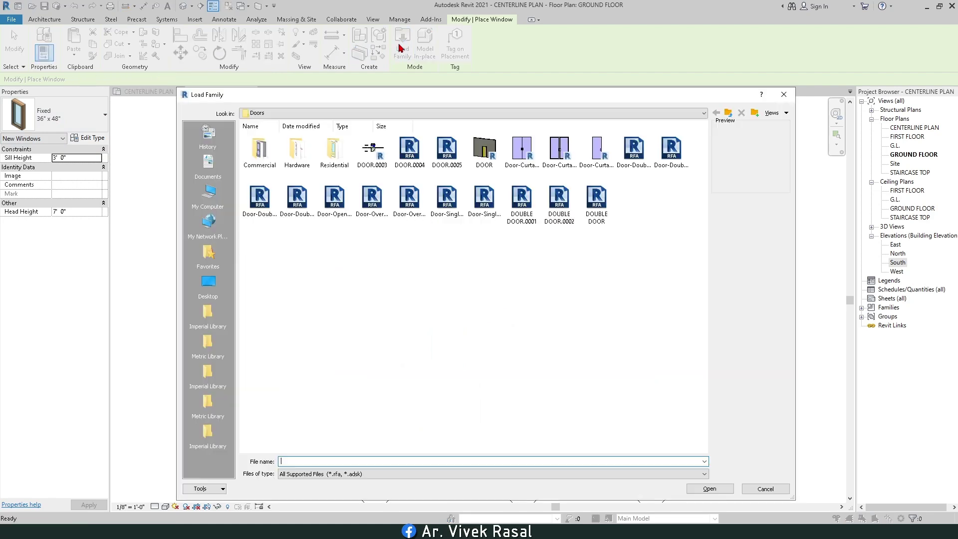
pyautogui.click(729, 114)
pyautogui.doubleClick(409, 297)
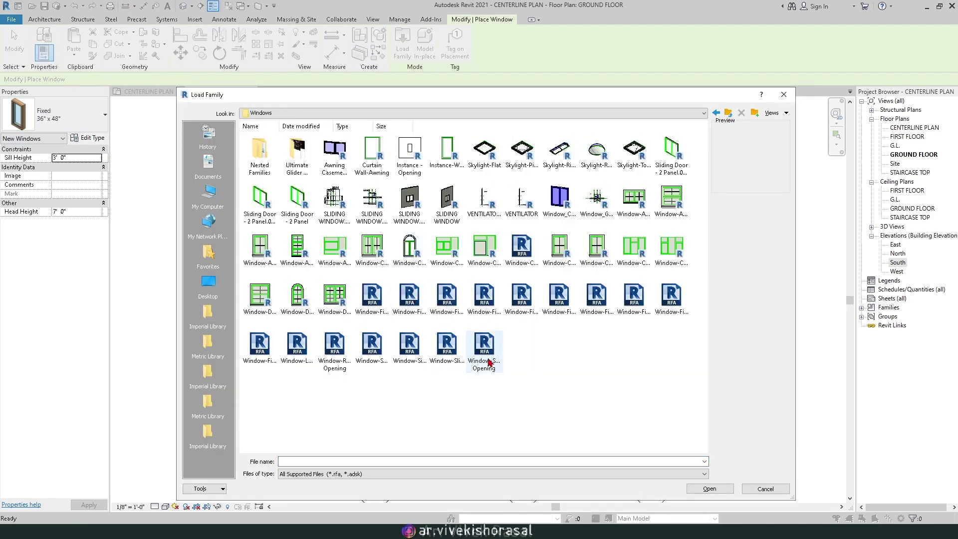
pyautogui.click(443, 197)
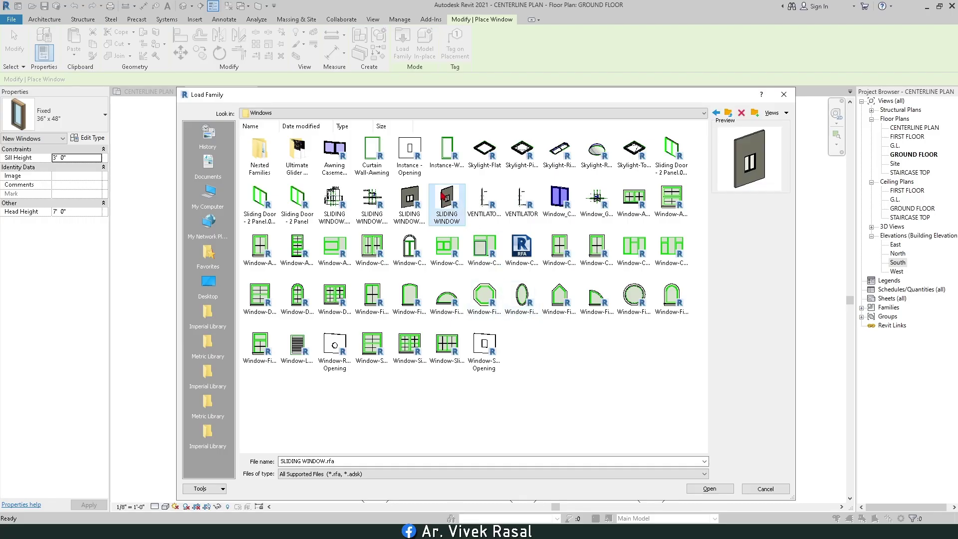
pyautogui.click(709, 488)
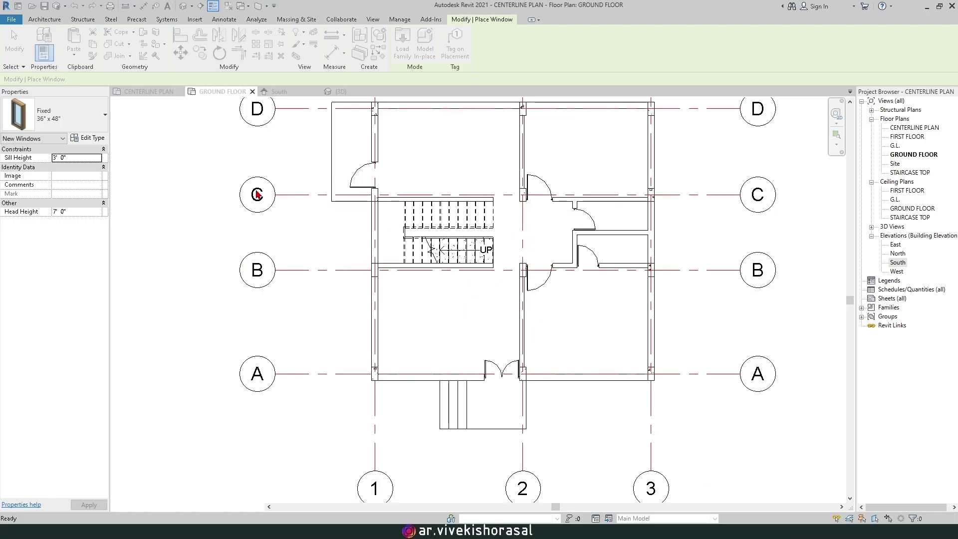
# Step: Duplicate the SLIDING WINDOW type as a new window type named 5'
pyautogui.click(88, 138)
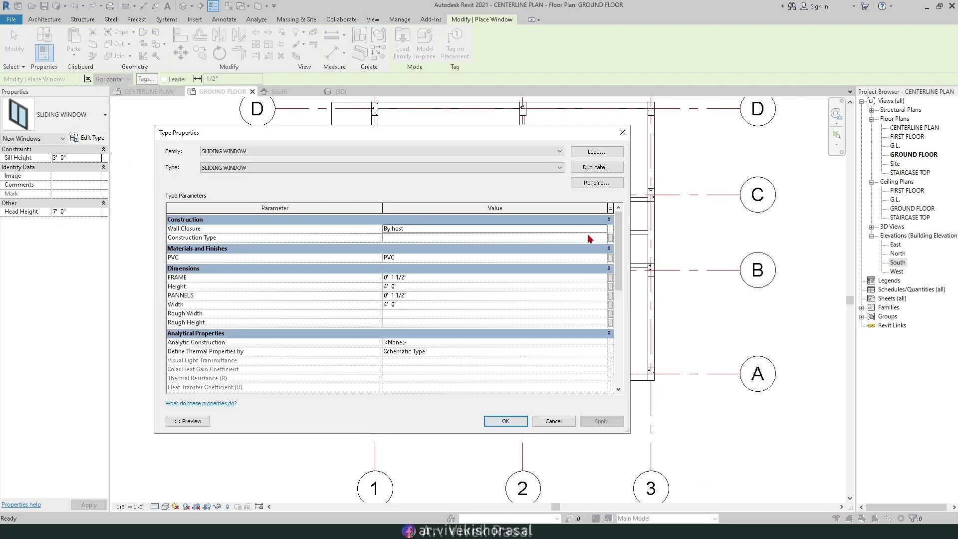
pyautogui.click(598, 168)
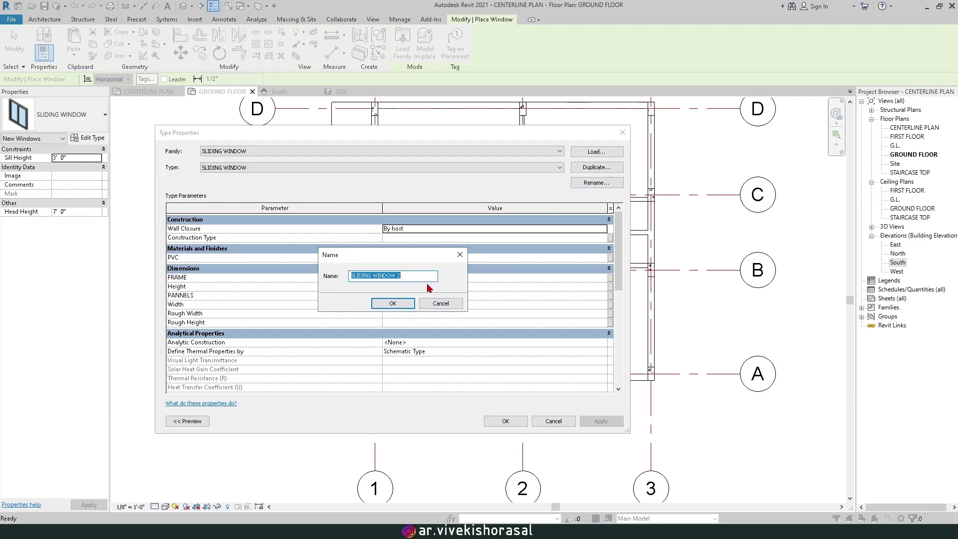
pyautogui.write('5')
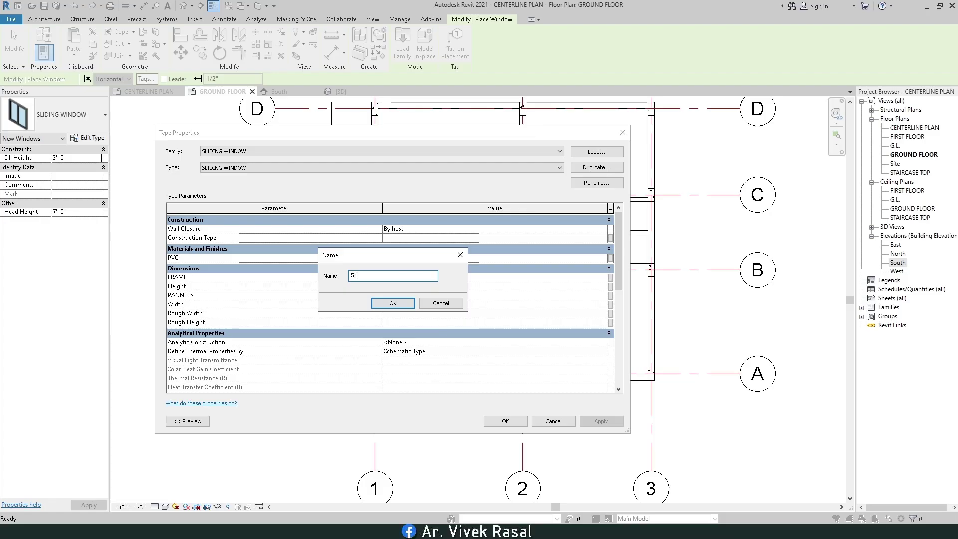
pyautogui.click(399, 306)
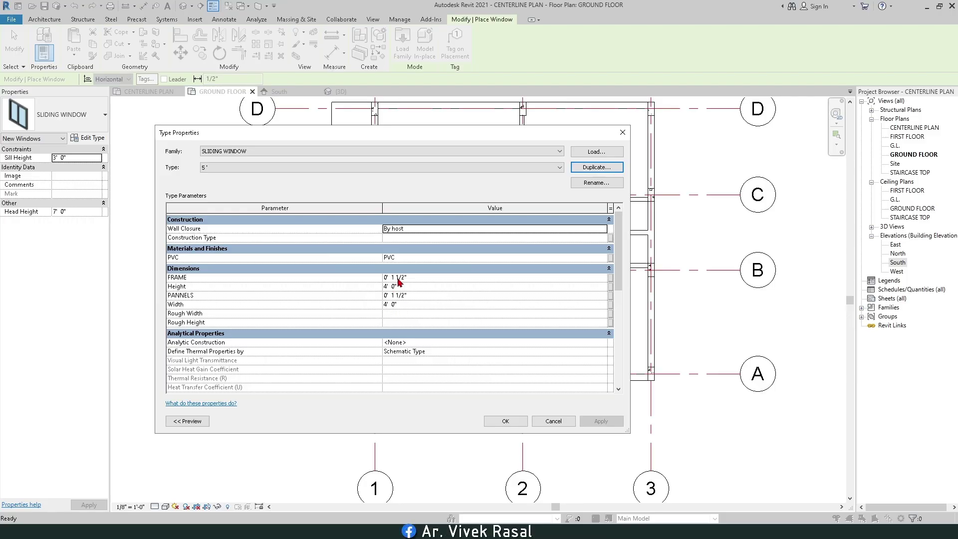
# Step: Set the 5' sliding window type's width to 5' and apply the type properties
pyautogui.click(408, 314)
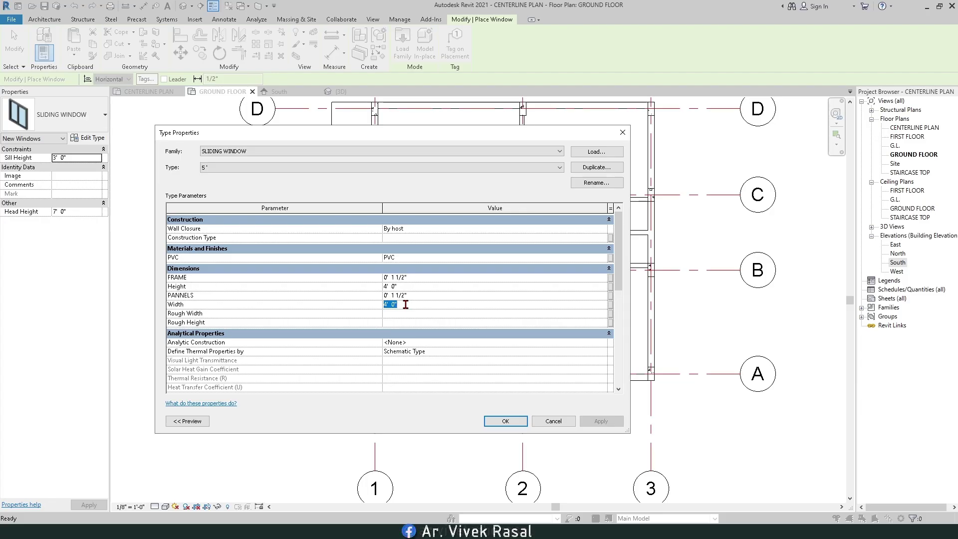
pyautogui.scroll(-8, 453, 335)
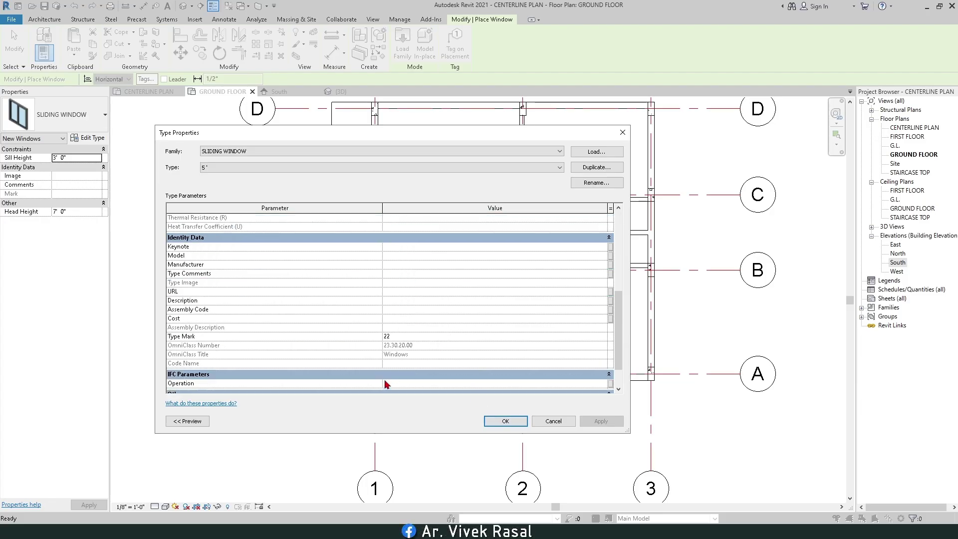
pyautogui.click(506, 421)
pyautogui.scroll(5, 435, 374)
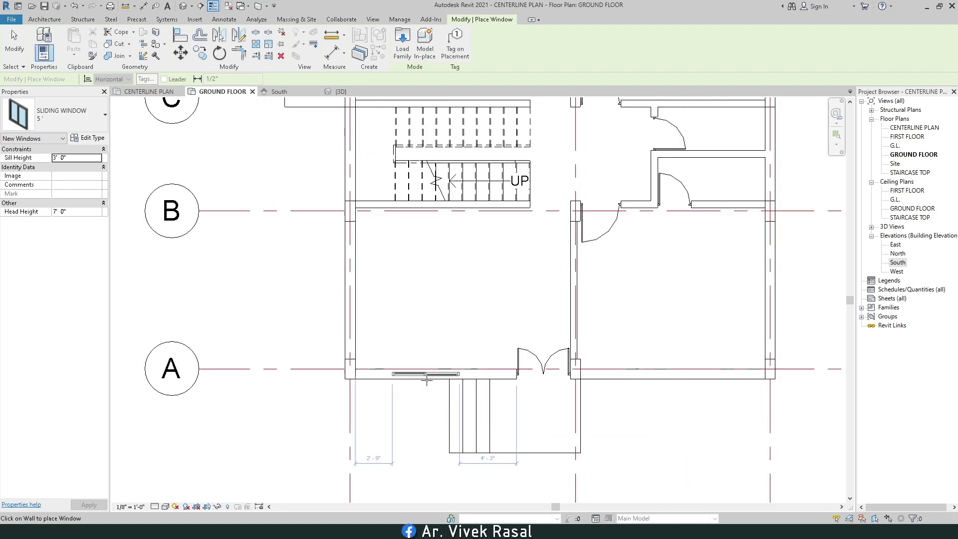
# Step: Place 5' sliding windows in the grid A walls and outer side walls of both front rooms, each centred in its wall stretch
pyautogui.click(434, 375)
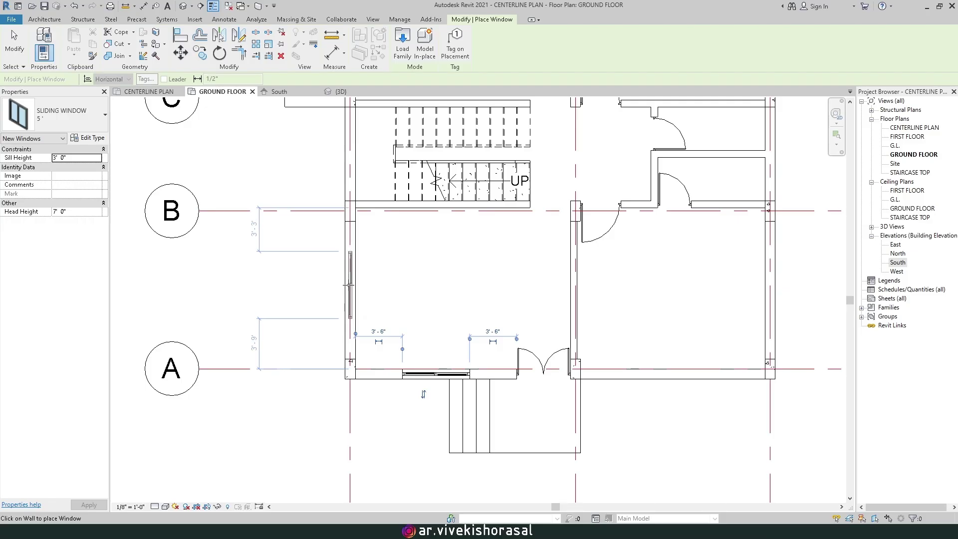
pyautogui.click(350, 289)
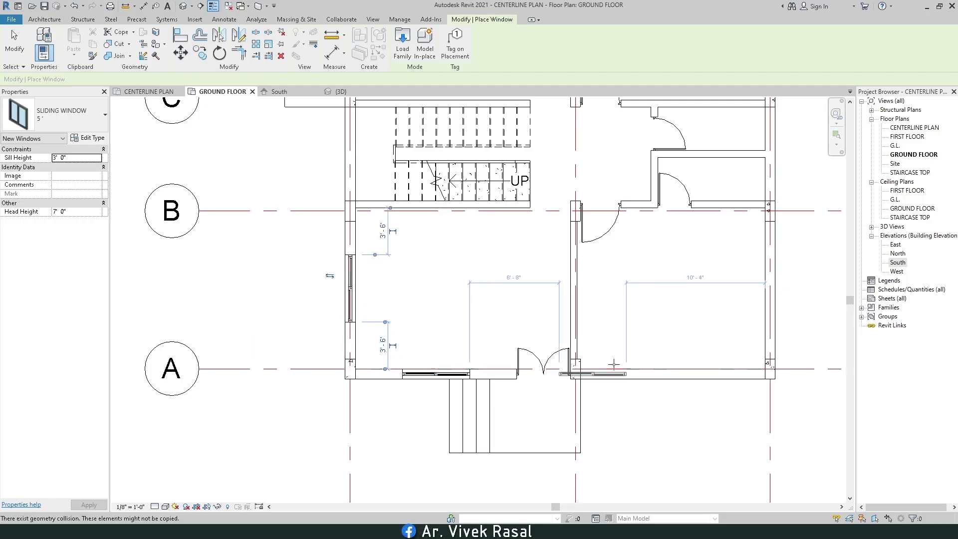
pyautogui.moveTo(649, 369); pyautogui.dragTo(447, 321, button='middle')
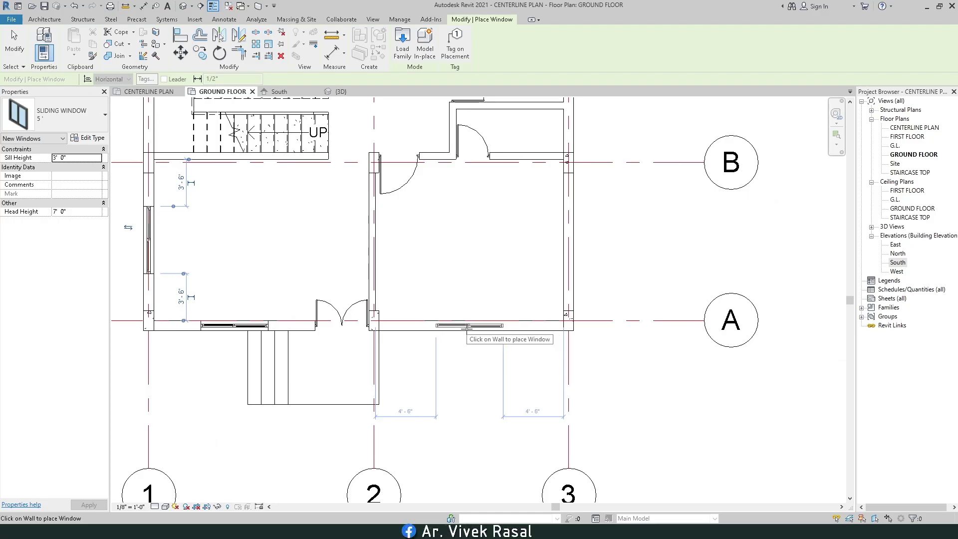
pyautogui.click(467, 326)
pyautogui.moveTo(551, 298); pyautogui.dragTo(536, 334, button='middle')
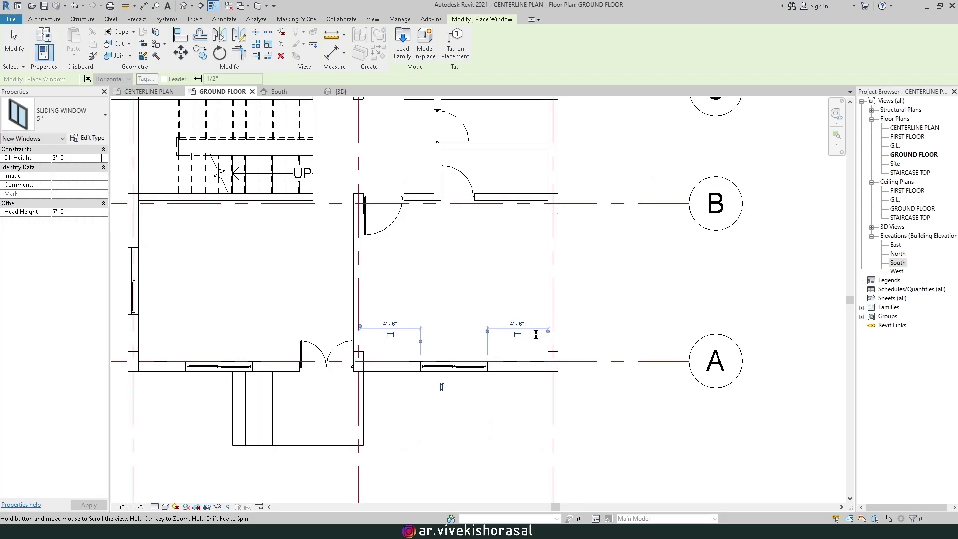
pyautogui.scroll(1, 536, 335)
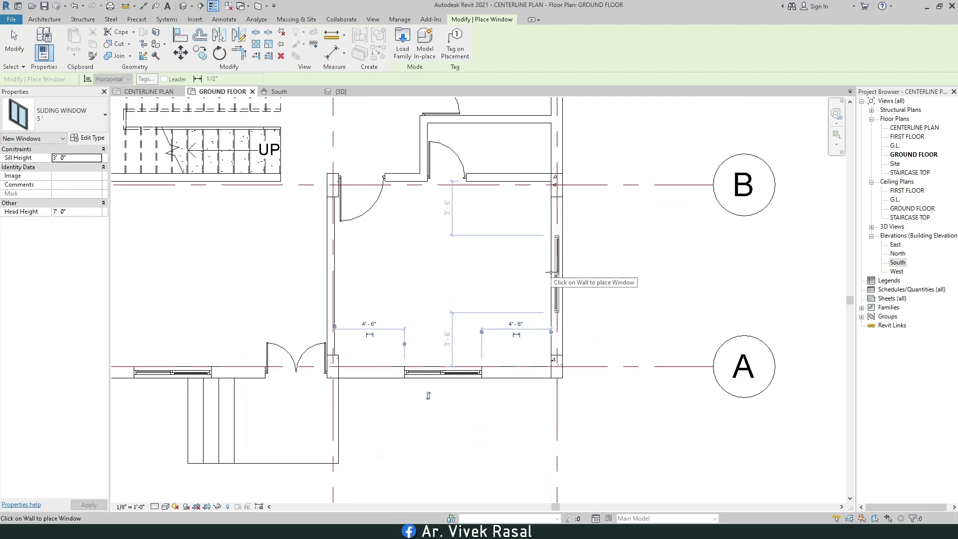
# Step: Place 5' sliding windows centred in the grid 3 and grid D walls of the room between grids 2 and 3
pyautogui.moveTo(501, 199); pyautogui.dragTo(634, 254, button='middle')
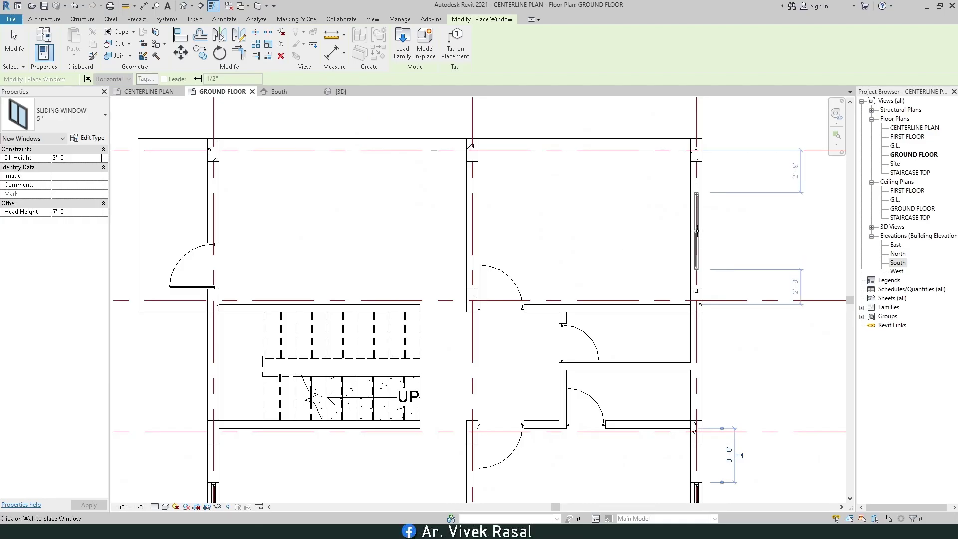
pyautogui.click(697, 230)
pyautogui.moveTo(610, 168); pyautogui.dragTo(661, 224, button='middle')
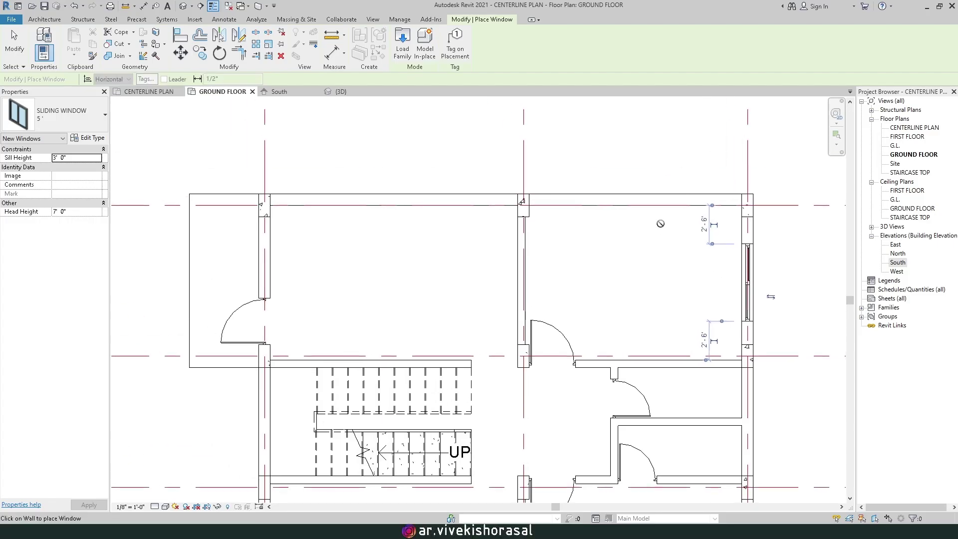
pyautogui.click(634, 201)
# Step: Duplicate the 5' sliding window type as a new type named 5'X3'
pyautogui.moveTo(425, 252); pyautogui.dragTo(492, 253, button='middle')
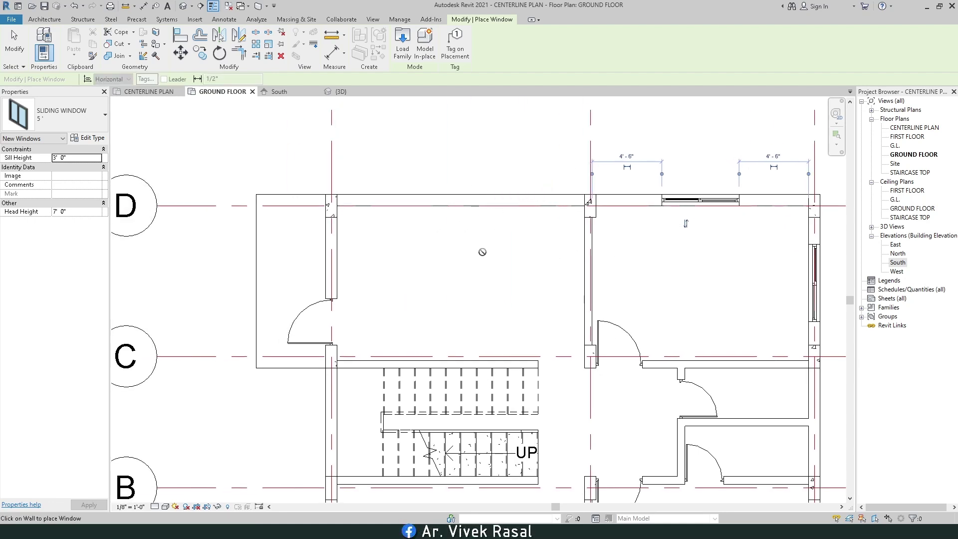
pyautogui.click(89, 141)
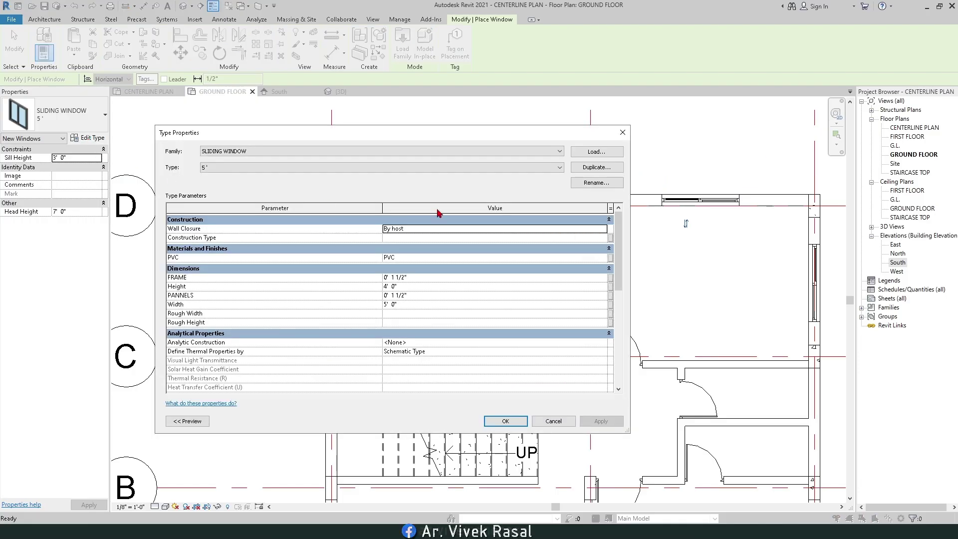
pyautogui.click(585, 170)
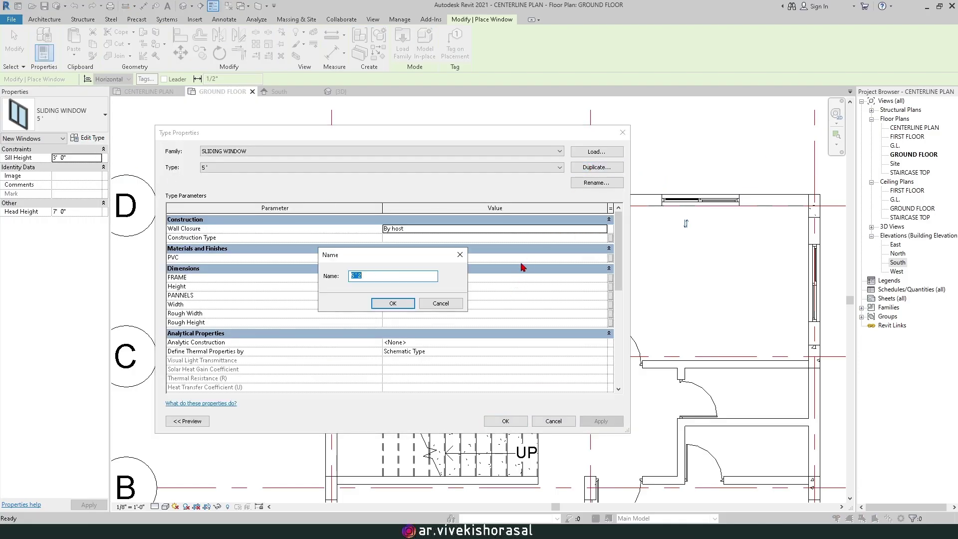
pyautogui.write('5')
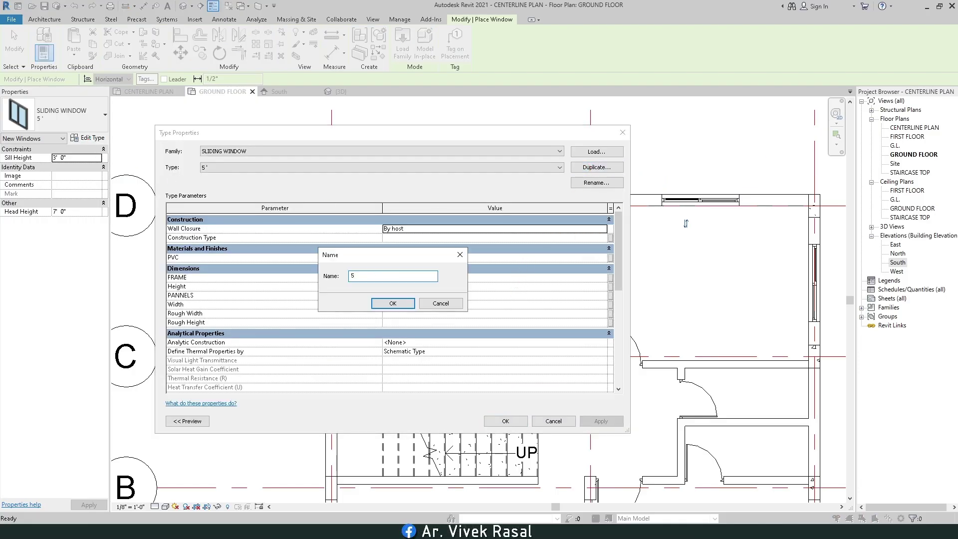
pyautogui.write("'X3")
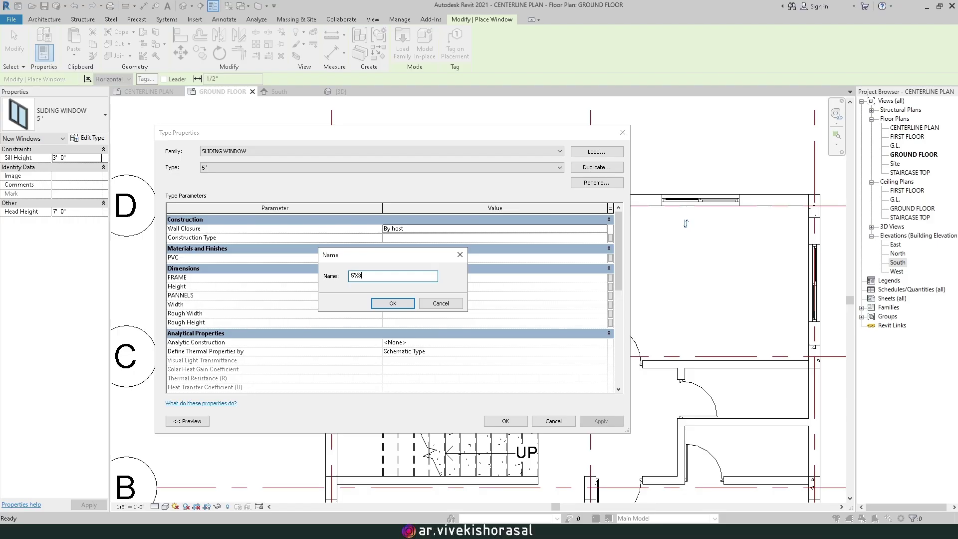
pyautogui.click(408, 303)
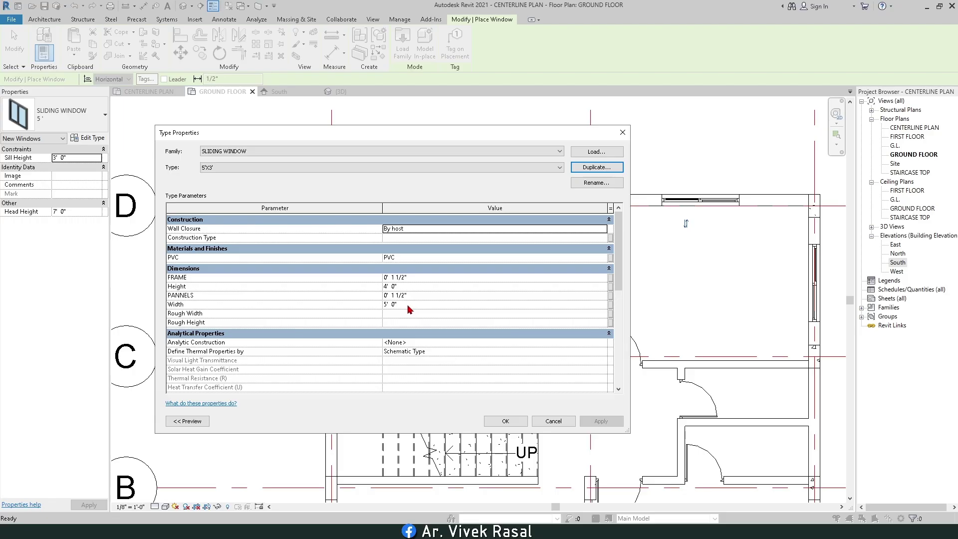
# Step: Set the 5'X3' window type's height to 3' and default sill height to 4', and apply the type properties
pyautogui.click(408, 286)
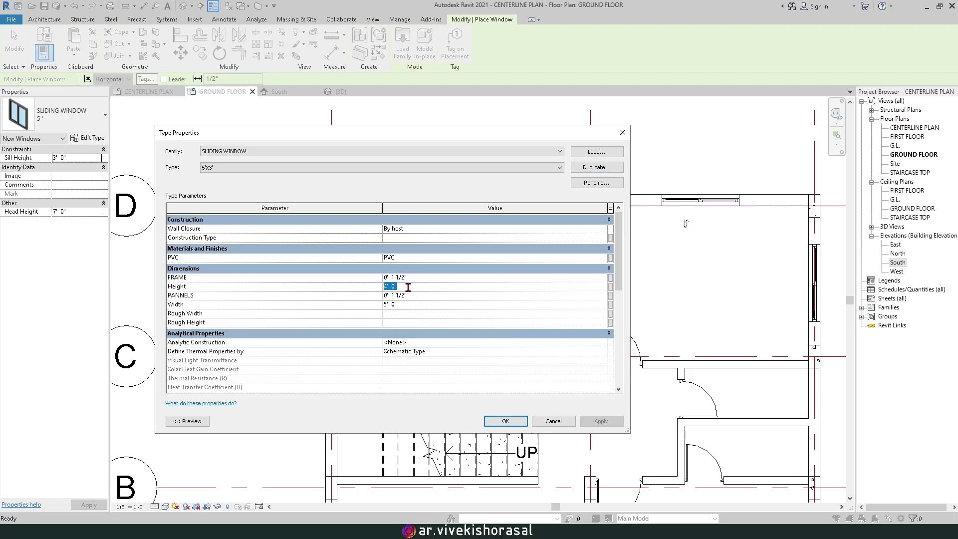
pyautogui.scroll(-8, 406, 297)
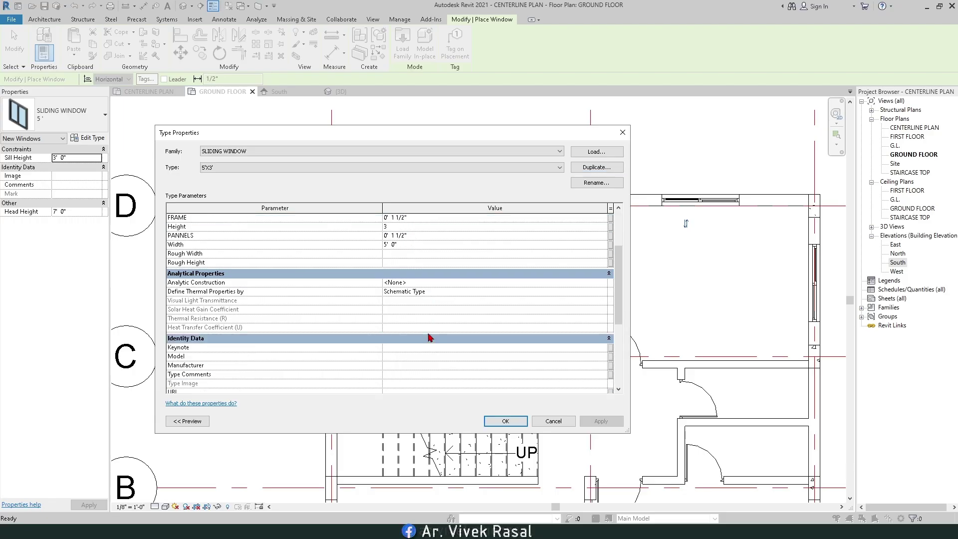
pyautogui.click(403, 375)
pyautogui.write('4')
pyautogui.click(505, 421)
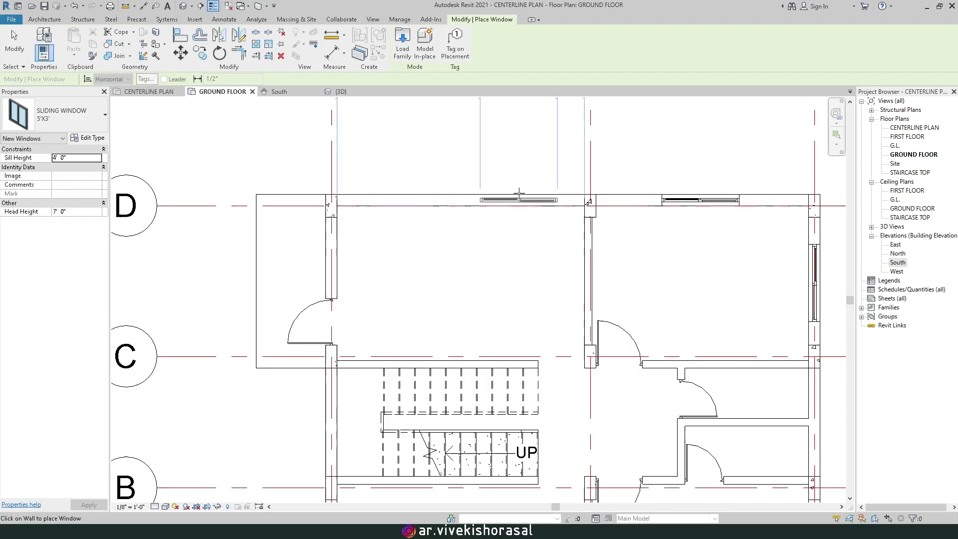
# Step: Place a 5'X3' sliding window in the grid D wall between grids 1 and 2, 2'-6" from the grid 2 wall
pyautogui.moveTo(504, 200); pyautogui.dragTo(496, 293, button='middle')
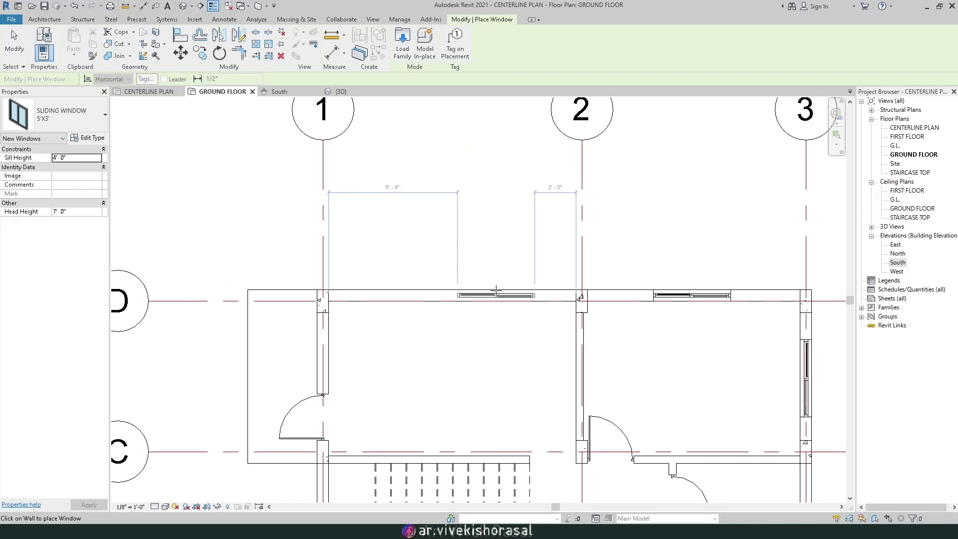
pyautogui.scroll(2, 496, 291)
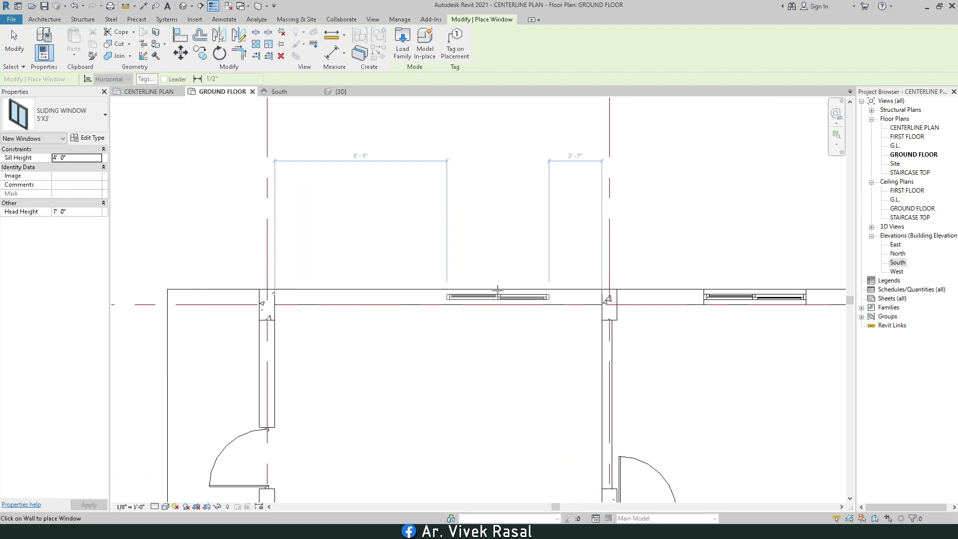
pyautogui.click(500, 290)
pyautogui.scroll(-3, 497, 260)
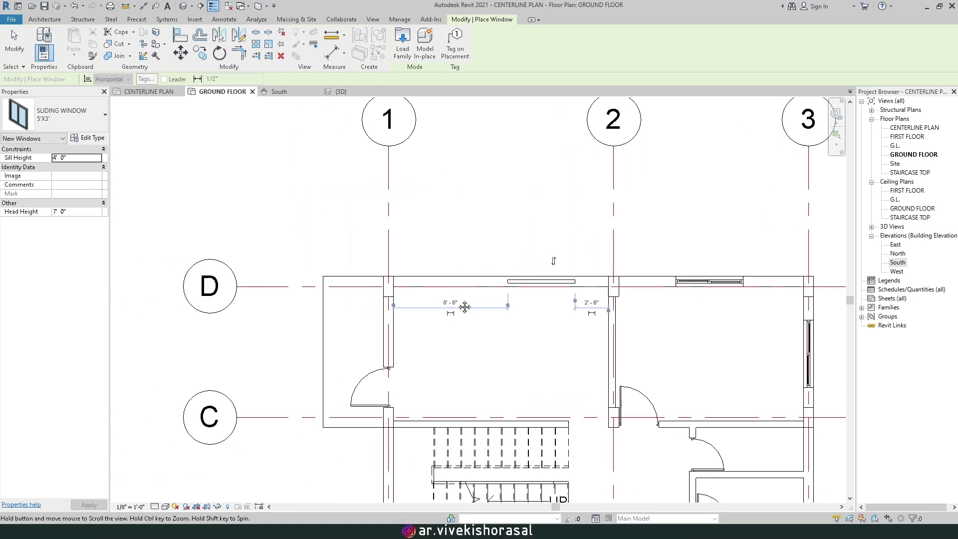
# Step: Try a 5'X3' sliding window in the grid 1 wall between grid D and the door
pyautogui.scroll(2, 450, 299)
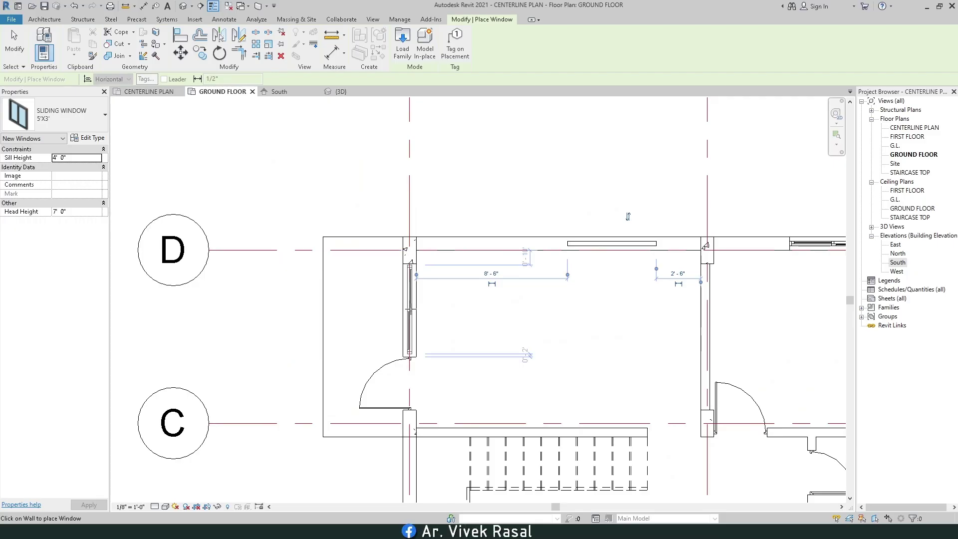
pyautogui.scroll(2, 411, 310)
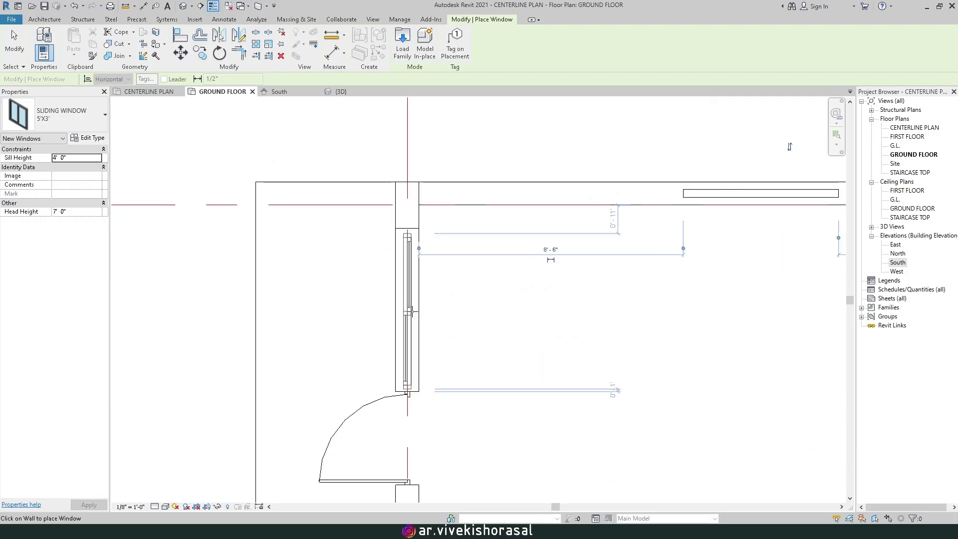
pyautogui.scroll(-3, 456, 261)
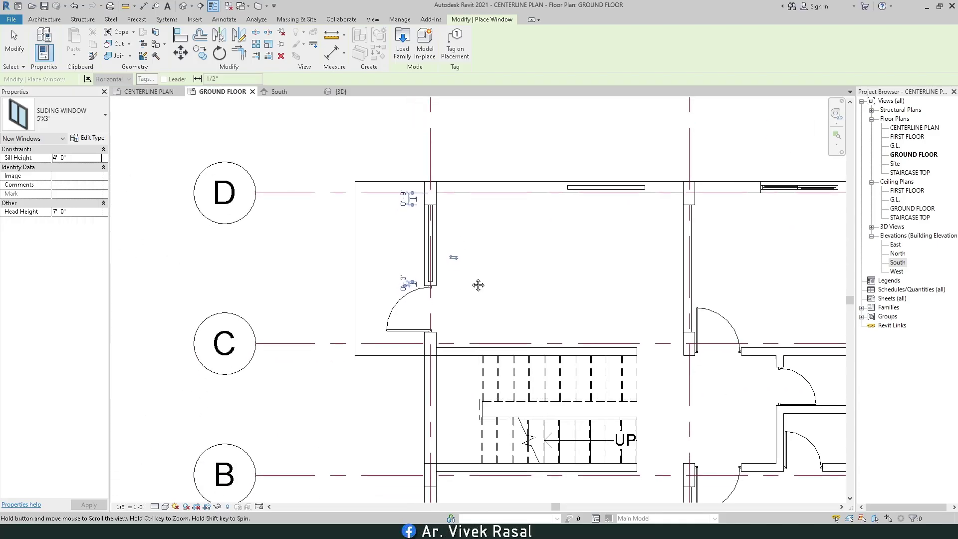
# Step: Finish window placement and delete the 5'X3' window beside the door in the grid 1 wall
pyautogui.click(14, 42)
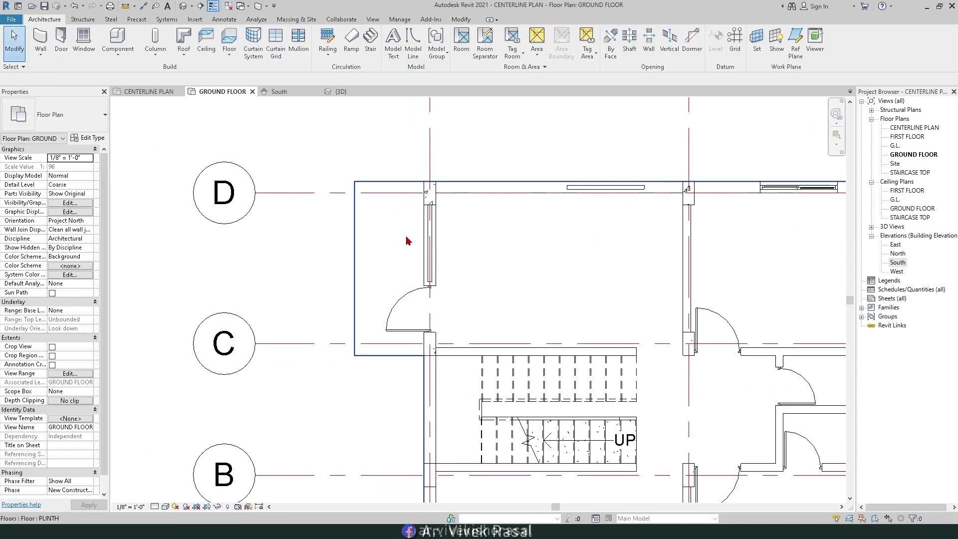
pyautogui.scroll(2, 407, 240)
pyautogui.click(442, 228)
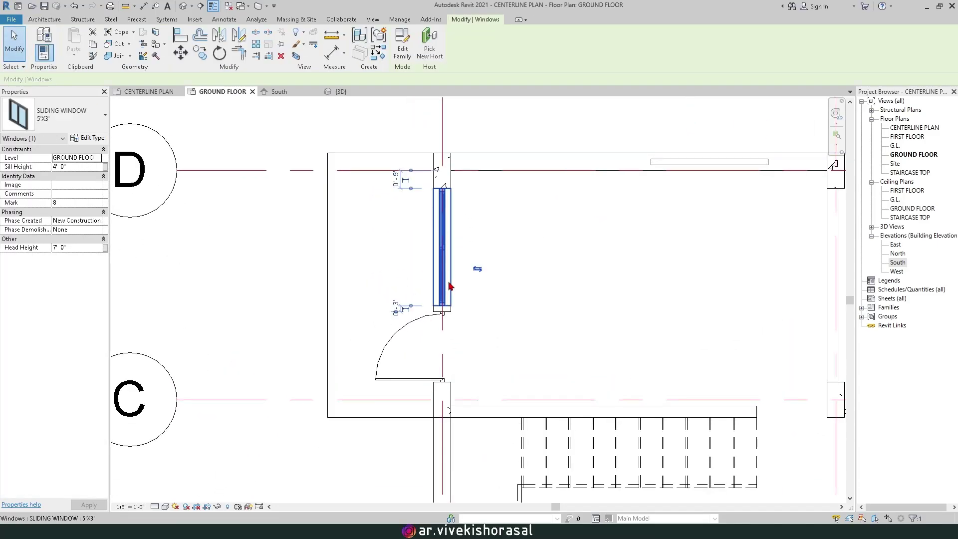
pyautogui.press('Delete')
# Step: Set the ground floor plan's view range cut plane offset to 5'
pyautogui.scroll(-4, 451, 247)
pyautogui.scroll(4, 574, 205)
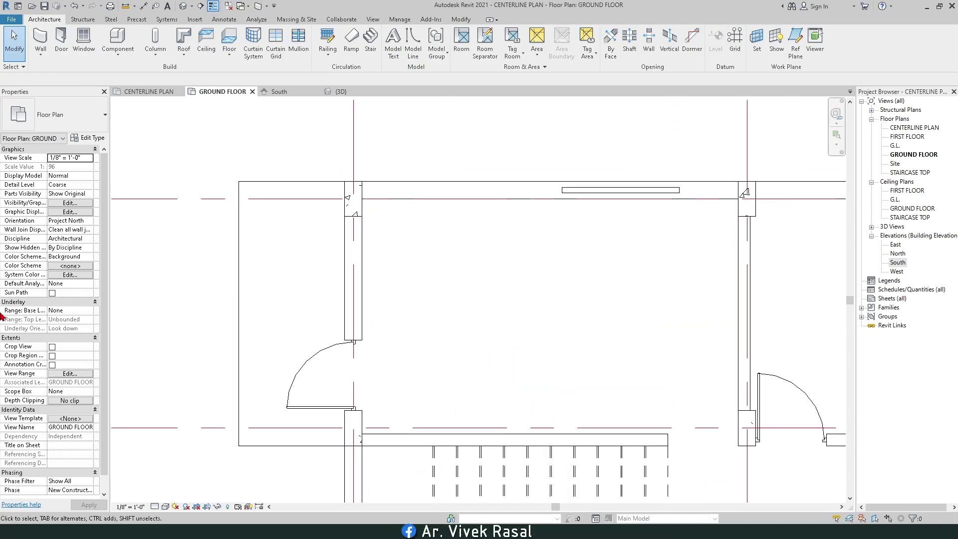
pyautogui.click(75, 374)
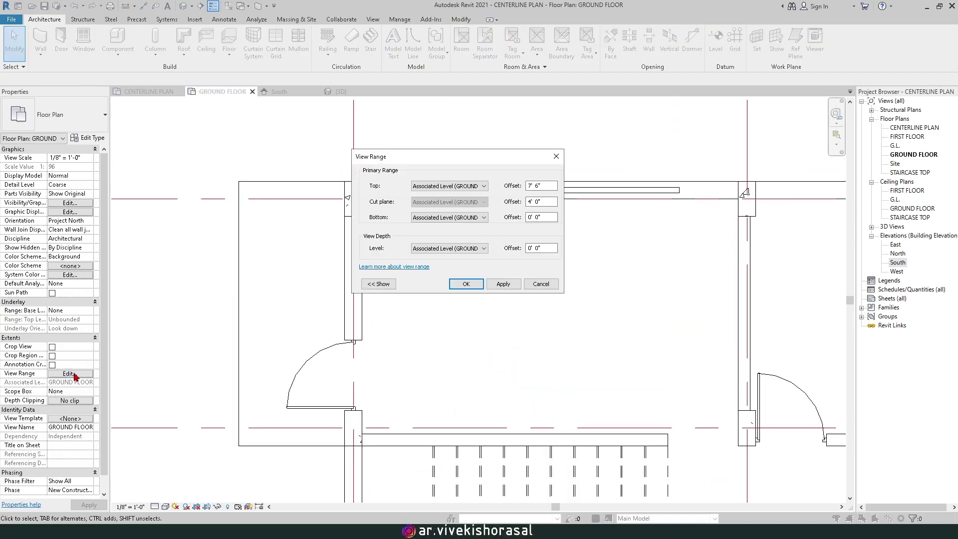
pyautogui.write('5')
pyautogui.click(465, 286)
pyautogui.moveTo(578, 290); pyautogui.dragTo(511, 291, button='middle')
pyautogui.click(514, 227)
pyautogui.scroll(-3, 513, 228)
pyautogui.click(277, 129)
# Step: Start window placement and load the VENTILATOR family from the Windows library
pyautogui.moveTo(583, 271); pyautogui.dragTo(587, 149, button='middle')
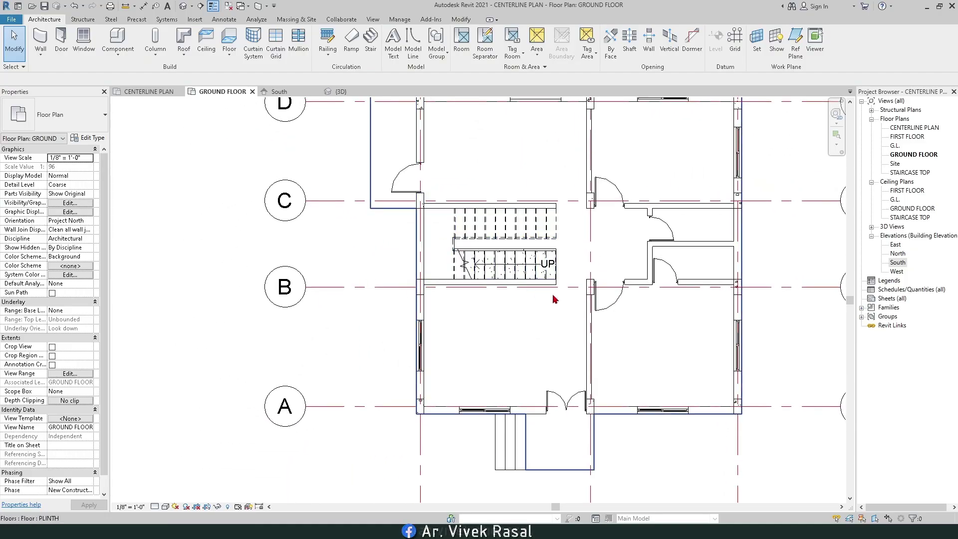
pyautogui.moveTo(659, 277); pyautogui.dragTo(530, 280, button='middle')
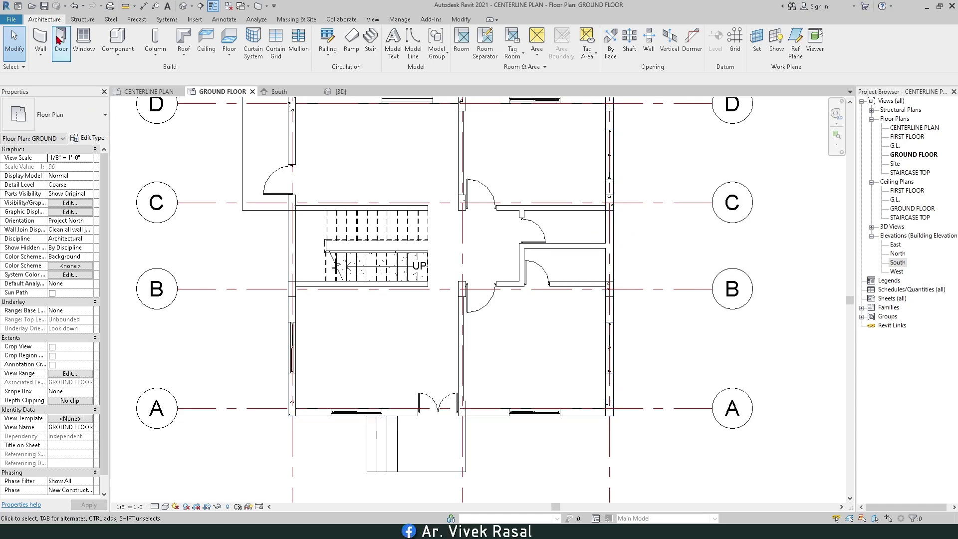
pyautogui.click(83, 43)
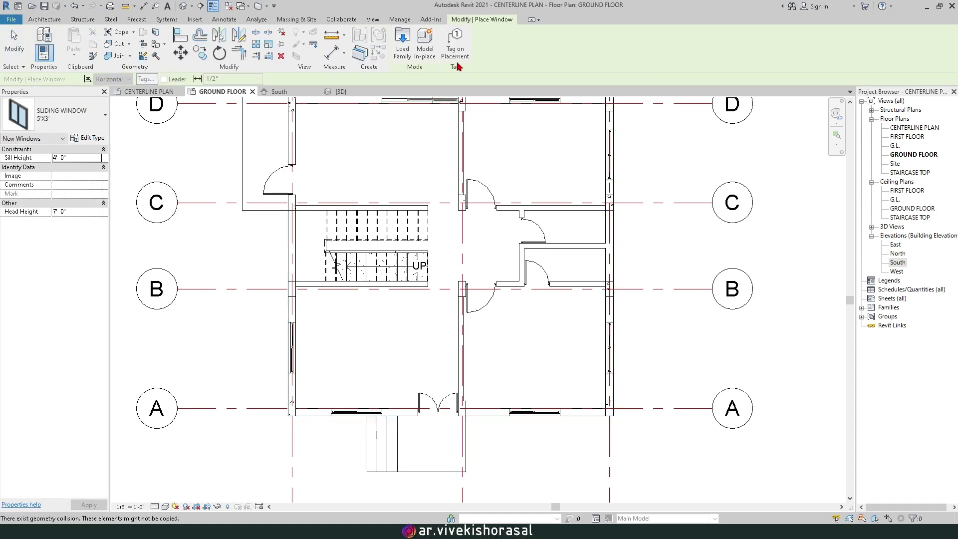
pyautogui.click(404, 49)
pyautogui.click(564, 390)
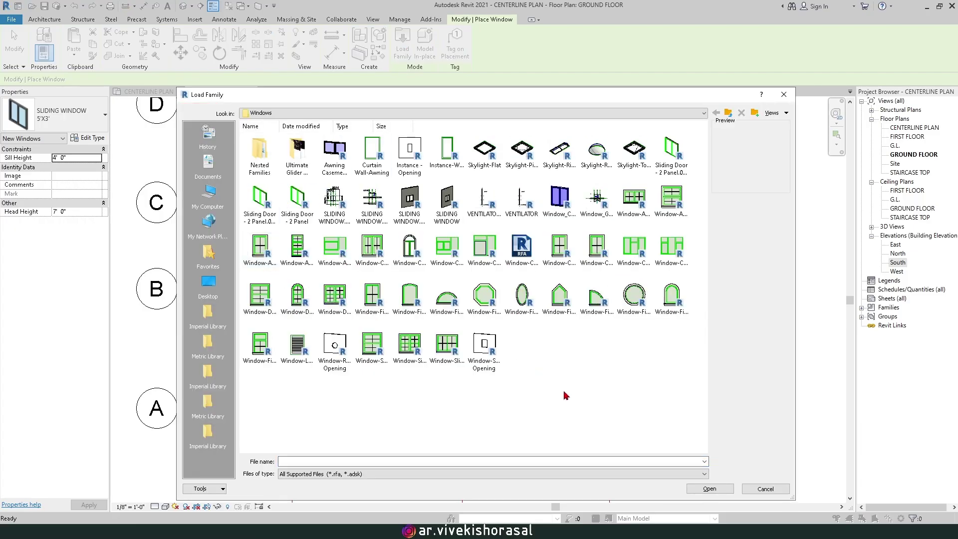
pyautogui.press('v')
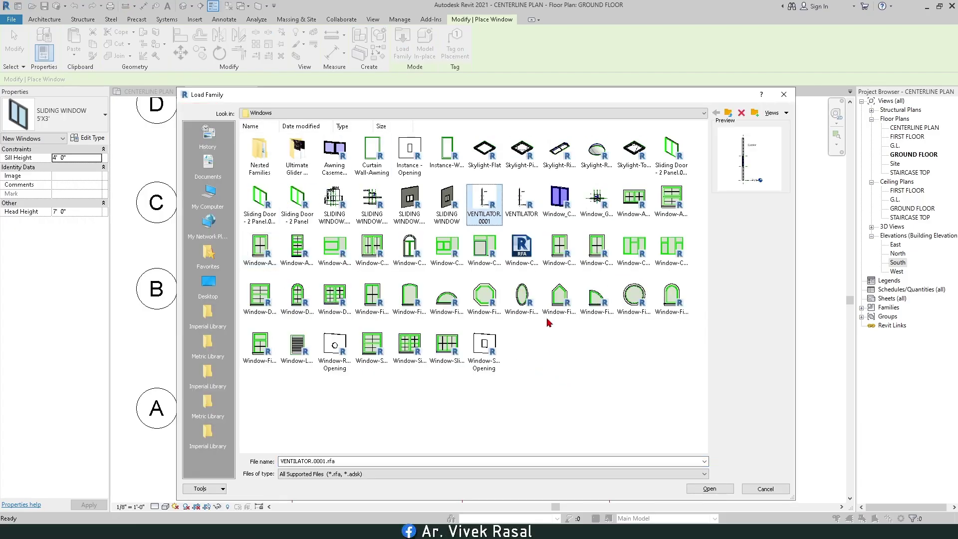
pyautogui.press('v')
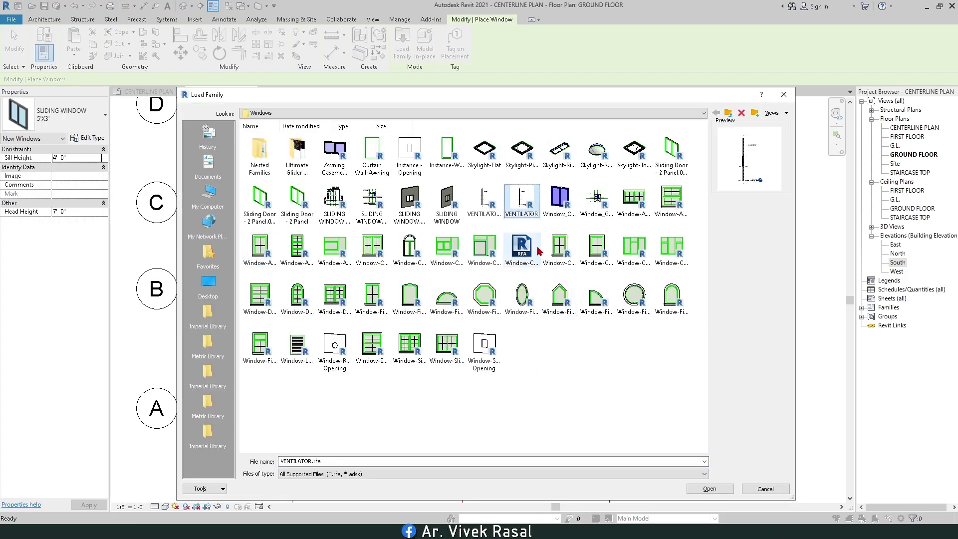
pyautogui.click(710, 489)
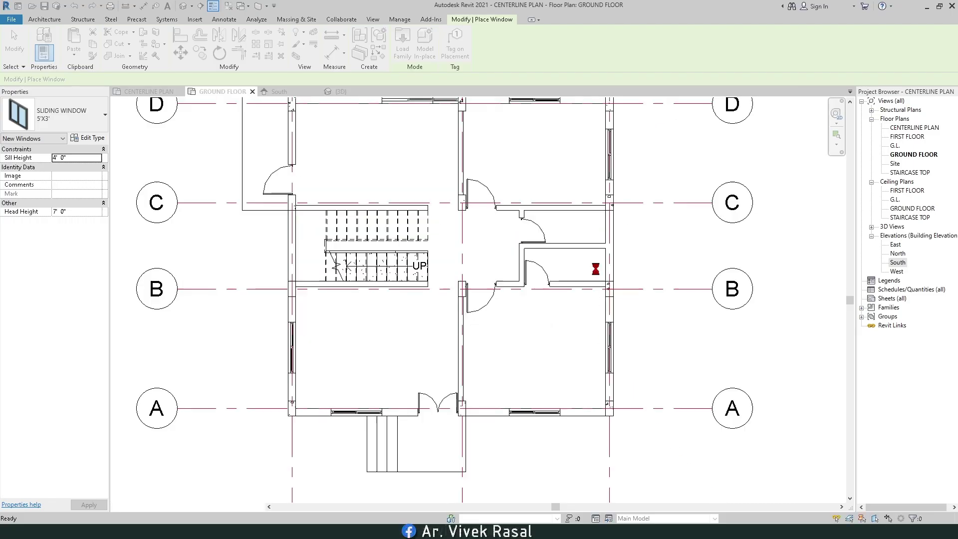
# Step: Place a VENTILATOR centred in the grid 3 wall of each of the two small rooms between grids B and C
pyautogui.scroll(3, 614, 266)
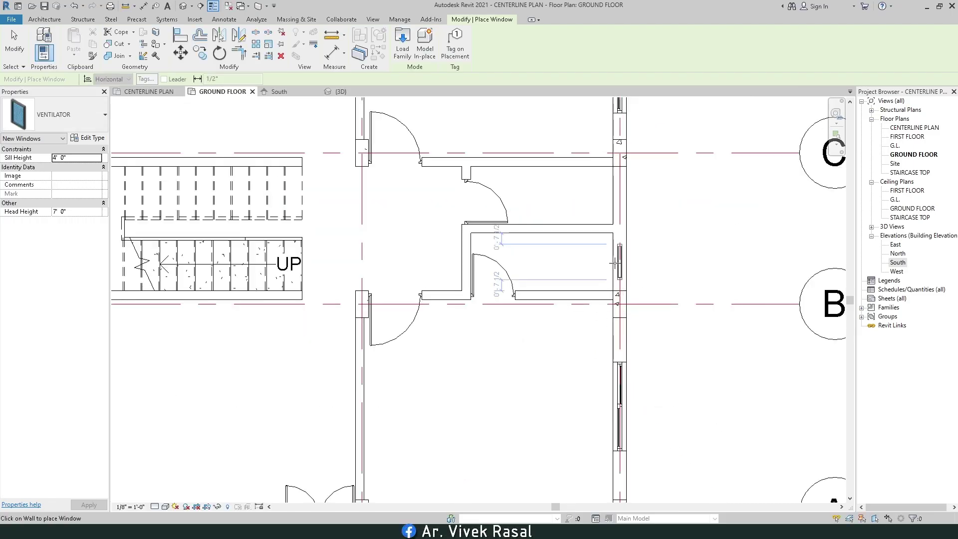
pyautogui.click(614, 263)
pyautogui.click(615, 193)
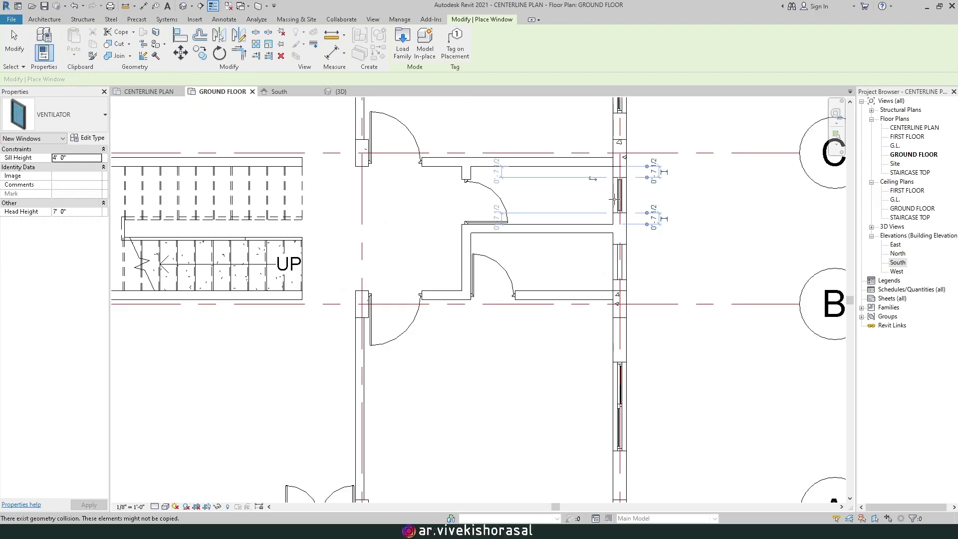
# Step: Finish placing ventilators and turn off thin lines so the ground floor plan displays its true line weights
pyautogui.scroll(-4, 619, 209)
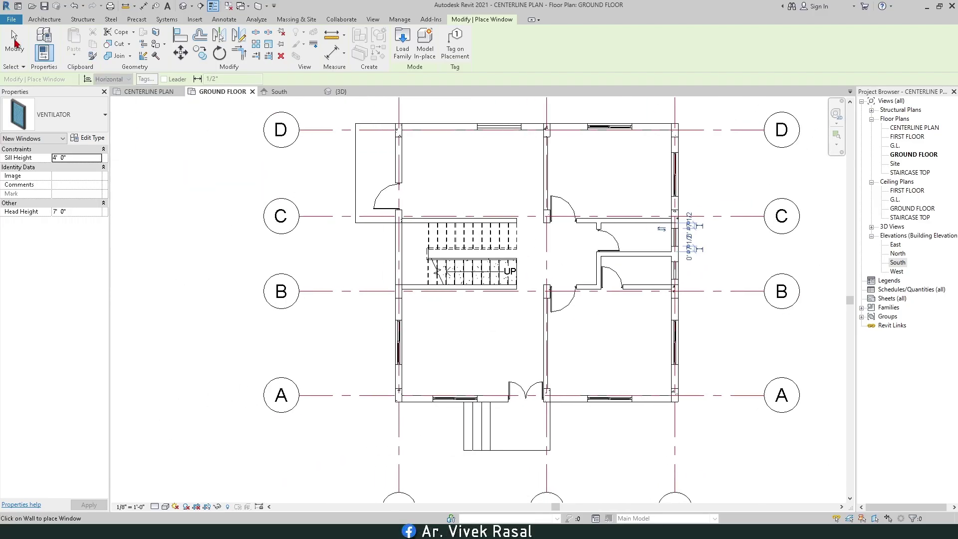
pyautogui.click(12, 40)
pyautogui.scroll(-2, 364, 196)
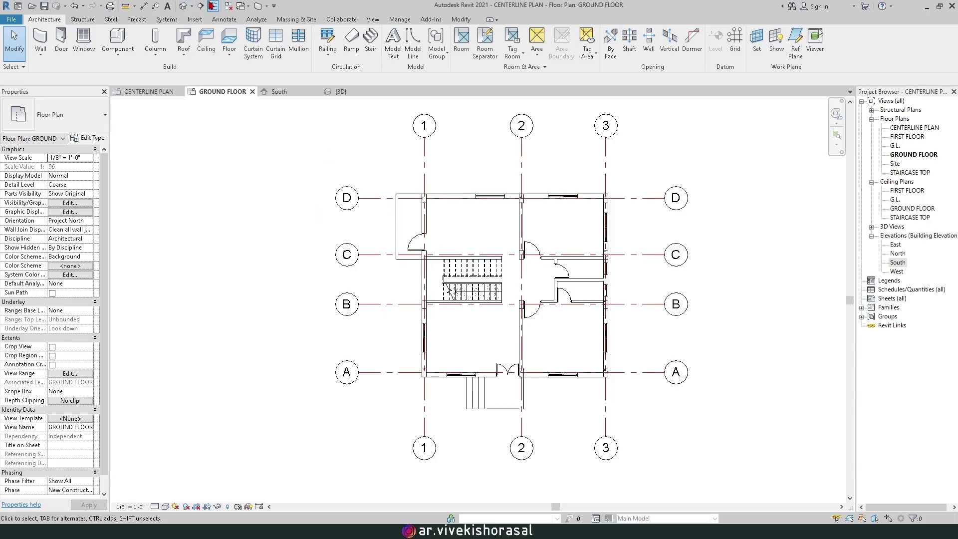
pyautogui.click(211, 5)
# Step: Examine the wall line weights, doors, windows and staircase across the ground floor plan
pyautogui.scroll(3, 449, 263)
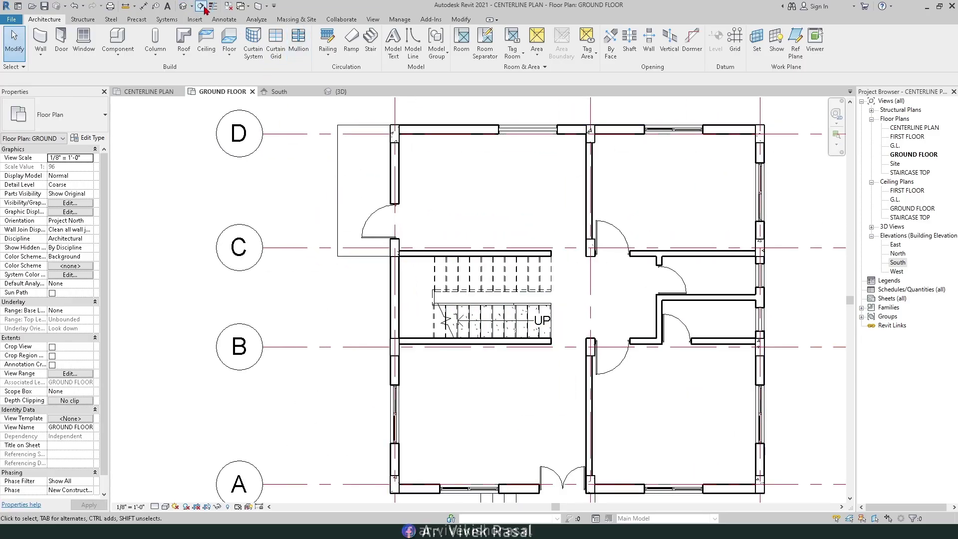
pyautogui.scroll(2, 439, 152)
pyautogui.scroll(-2, 682, 252)
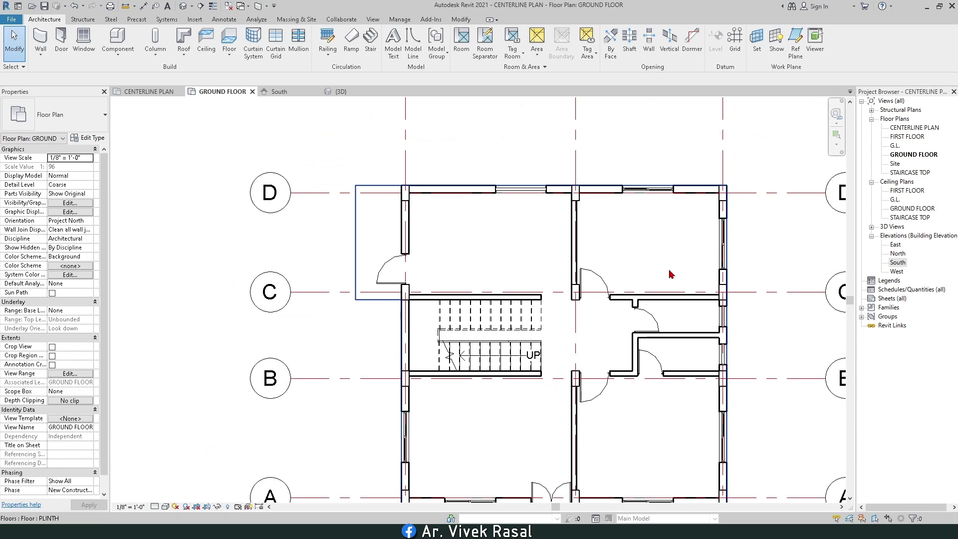
pyautogui.moveTo(681, 252); pyautogui.dragTo(605, 201, button='middle')
pyautogui.moveTo(567, 291); pyautogui.dragTo(626, 293, button='middle')
pyautogui.scroll(-2, 438, 204)
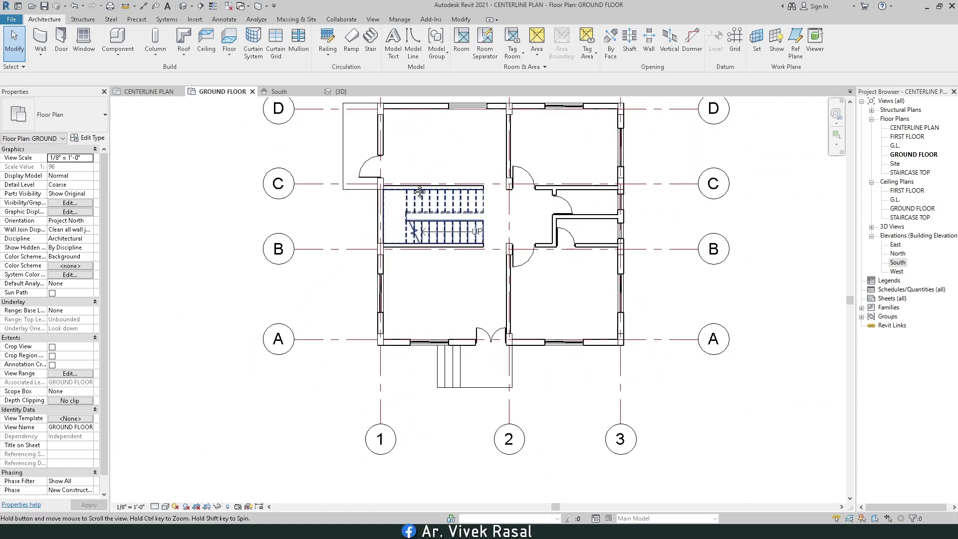
pyautogui.moveTo(439, 204); pyautogui.dragTo(406, 168, button='middle')
pyautogui.scroll(1, 321, 326)
pyautogui.scroll(3, 406, 316)
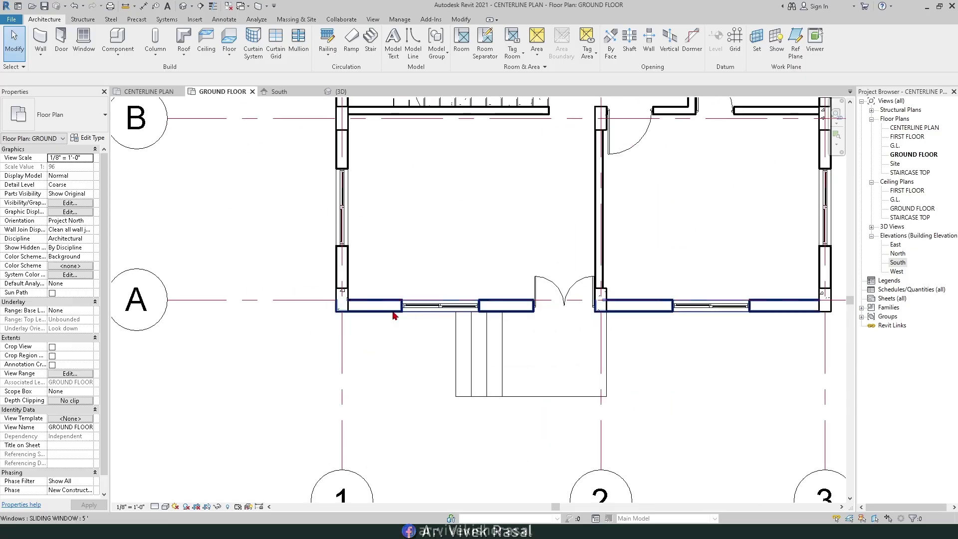
pyautogui.scroll(1, 430, 304)
pyautogui.moveTo(430, 304); pyautogui.dragTo(472, 344, button='middle')
pyautogui.scroll(-1, 473, 344)
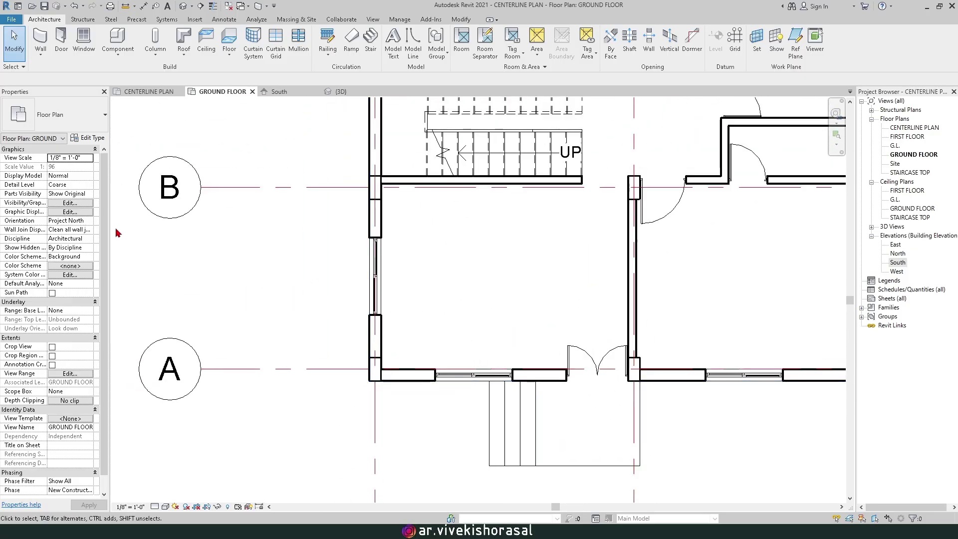
# Step: In the ground floor plan's visibility/graphic overrides, set the foreground cut pattern of Walls to Steel
pyautogui.click(58, 205)
pyautogui.scroll(-7, 708, 247)
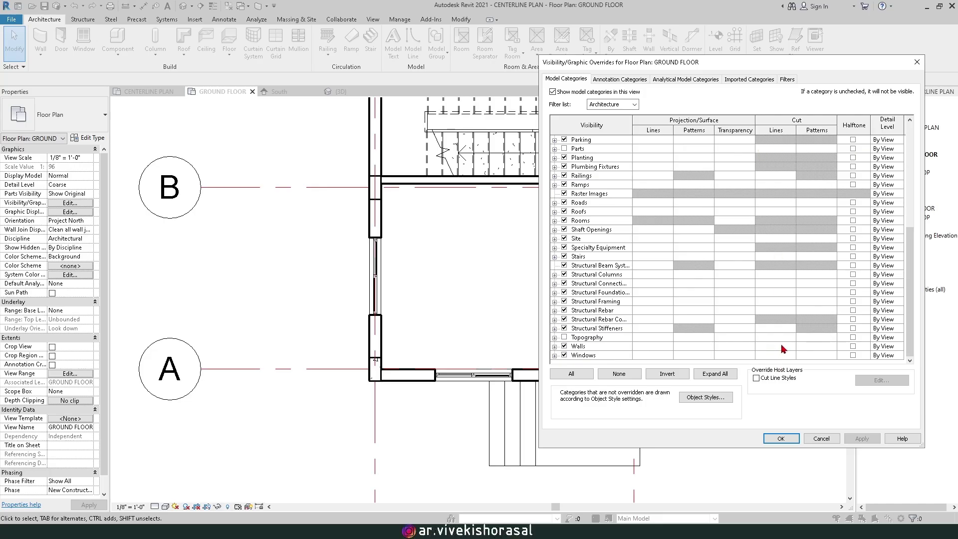
pyautogui.click(808, 346)
pyautogui.click(807, 346)
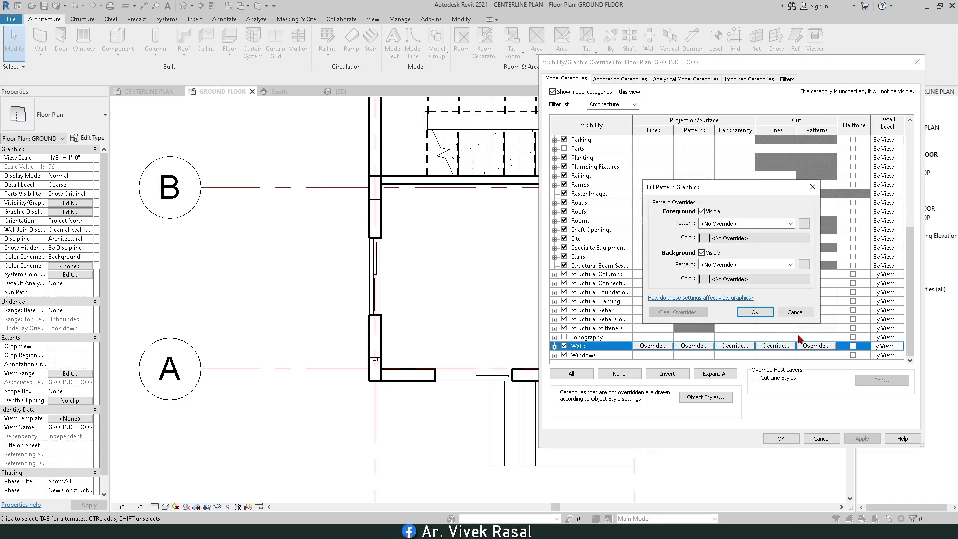
pyautogui.click(737, 225)
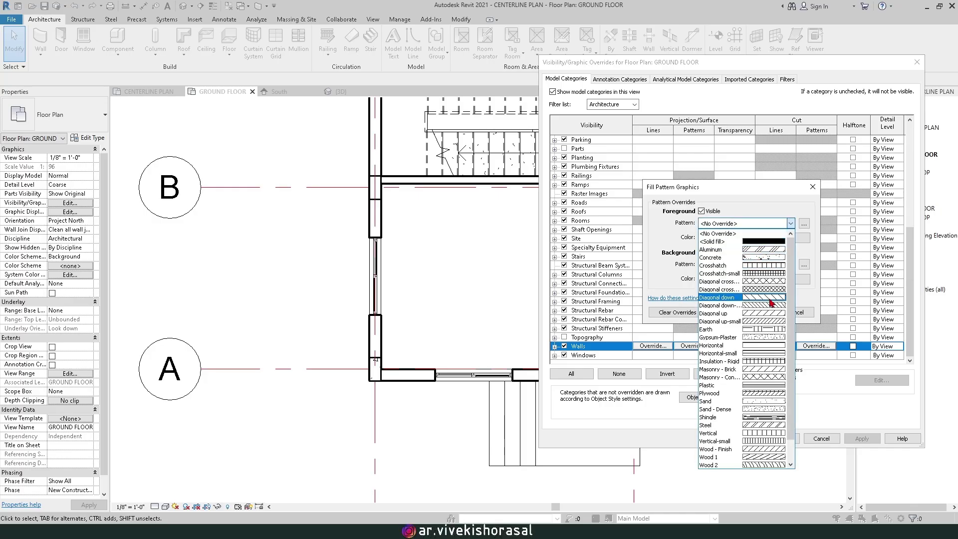
pyautogui.scroll(-1, 775, 440)
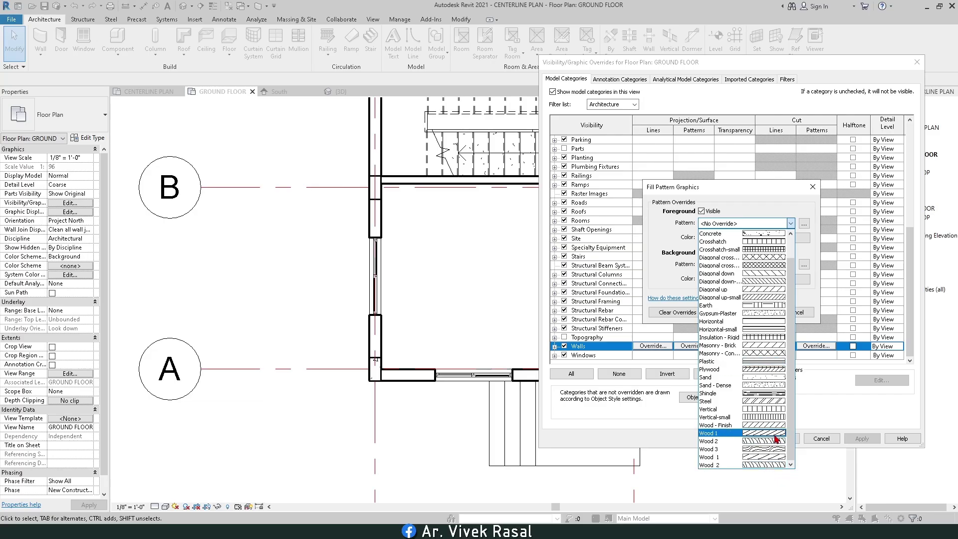
pyautogui.scroll(1, 774, 415)
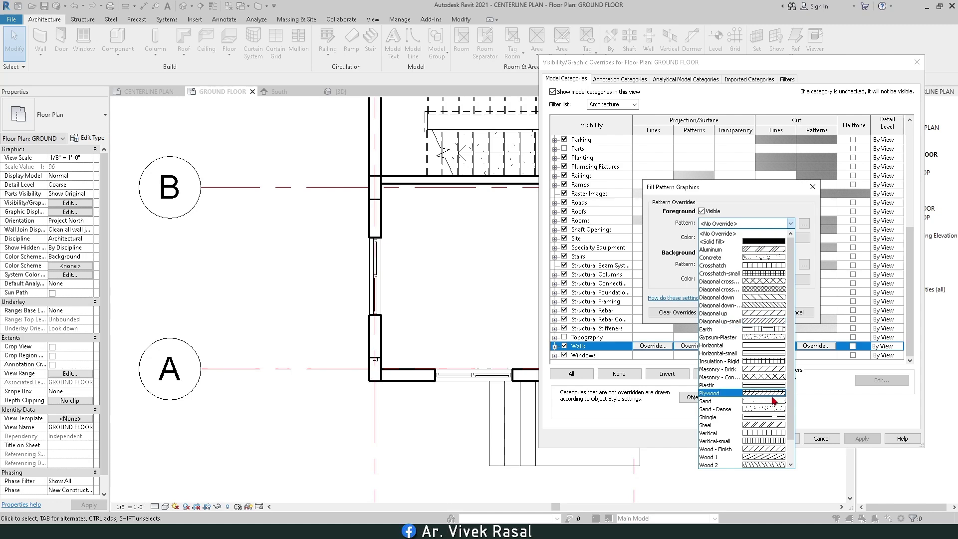
pyautogui.click(774, 425)
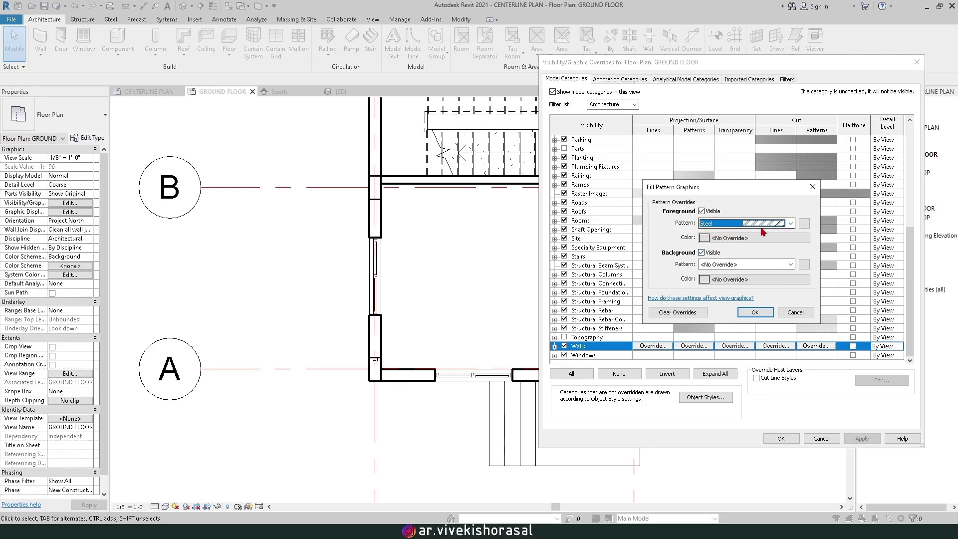
# Step: Set the Steel fill pattern's import scale to 0.5 and apply the wall cut pattern override to the plan
pyautogui.click(803, 224)
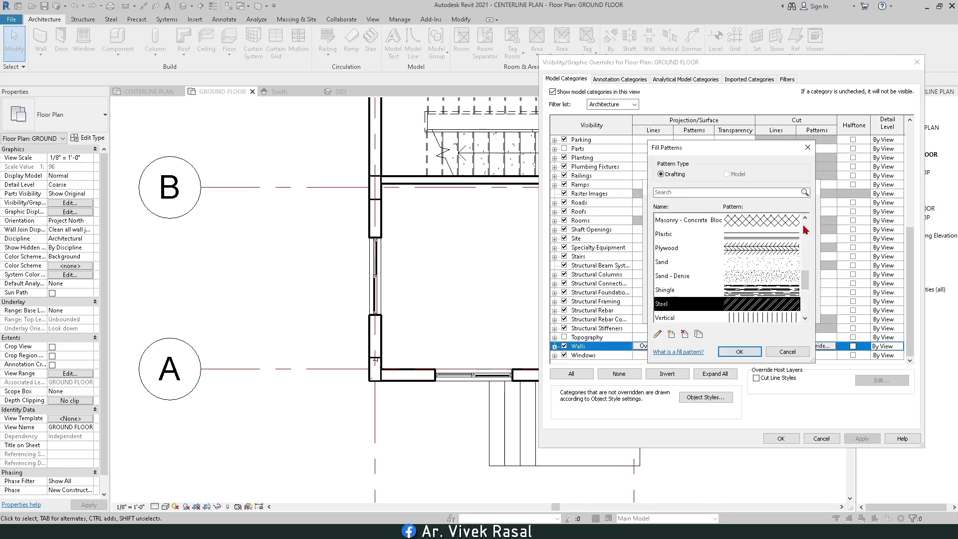
pyautogui.click(657, 334)
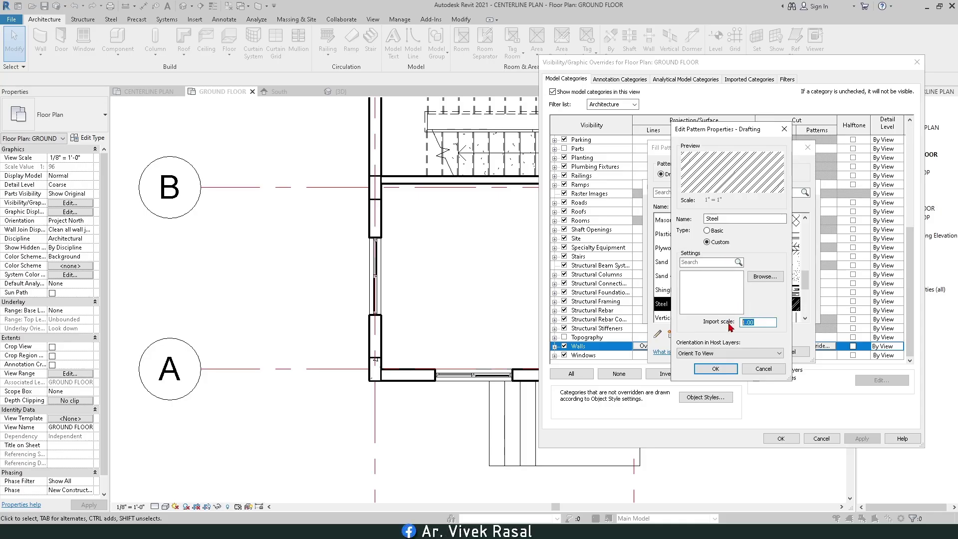
pyautogui.write('.5')
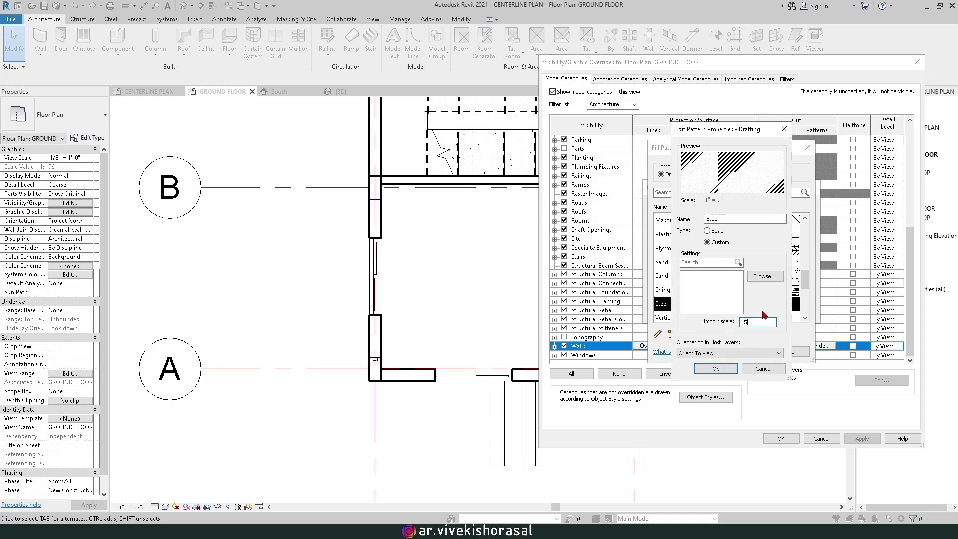
pyautogui.click(722, 372)
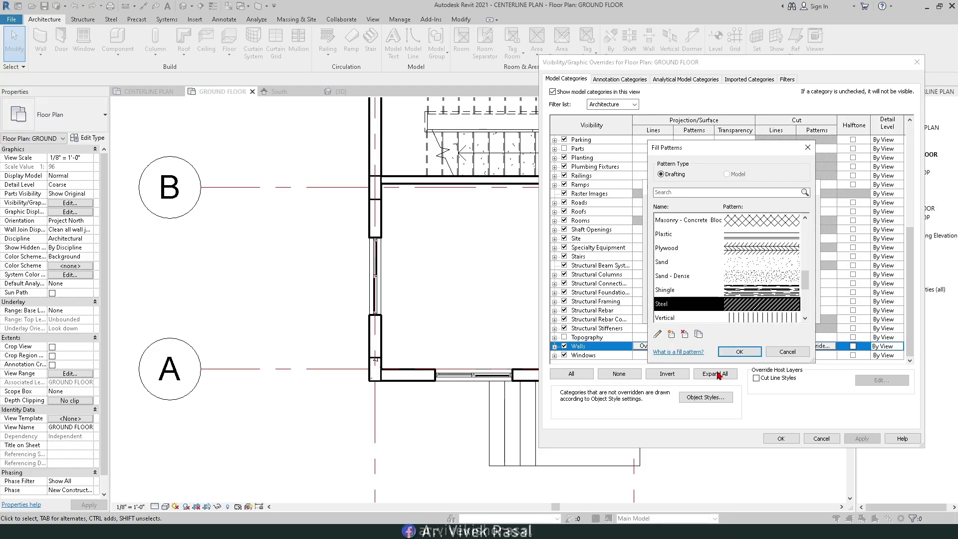
pyautogui.click(739, 352)
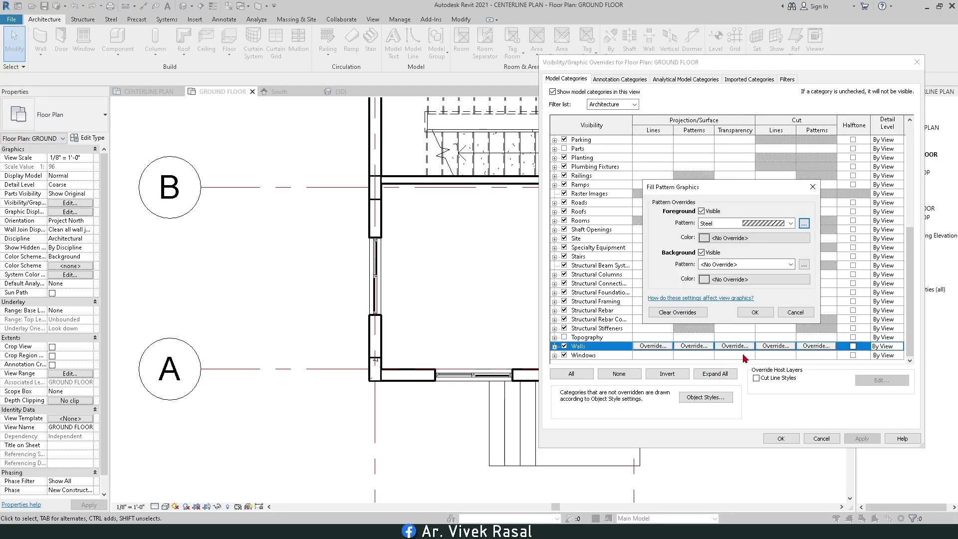
pyautogui.click(755, 313)
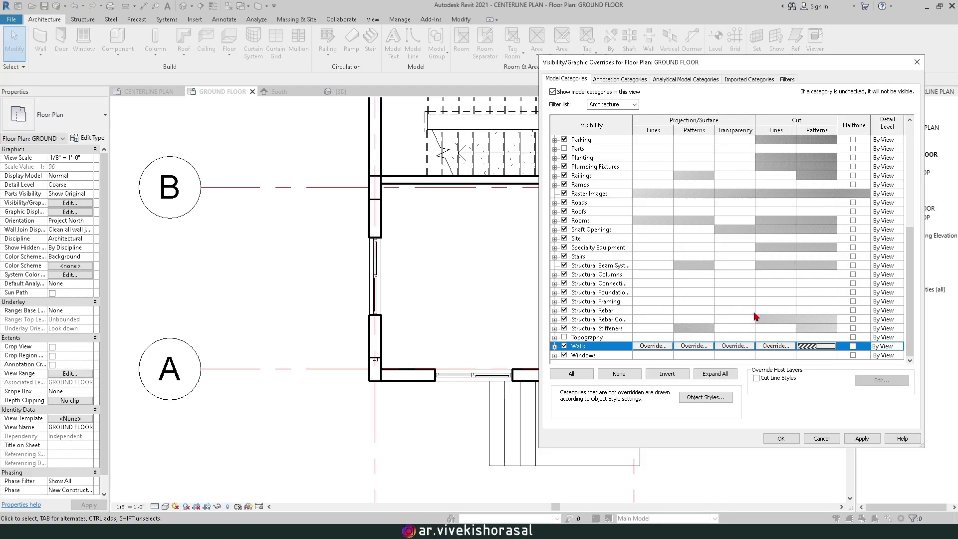
pyautogui.click(780, 438)
# Step: Reopen the cut pattern override for Walls and set the Steel fill pattern's import scale to 0.25
pyautogui.scroll(5, 493, 314)
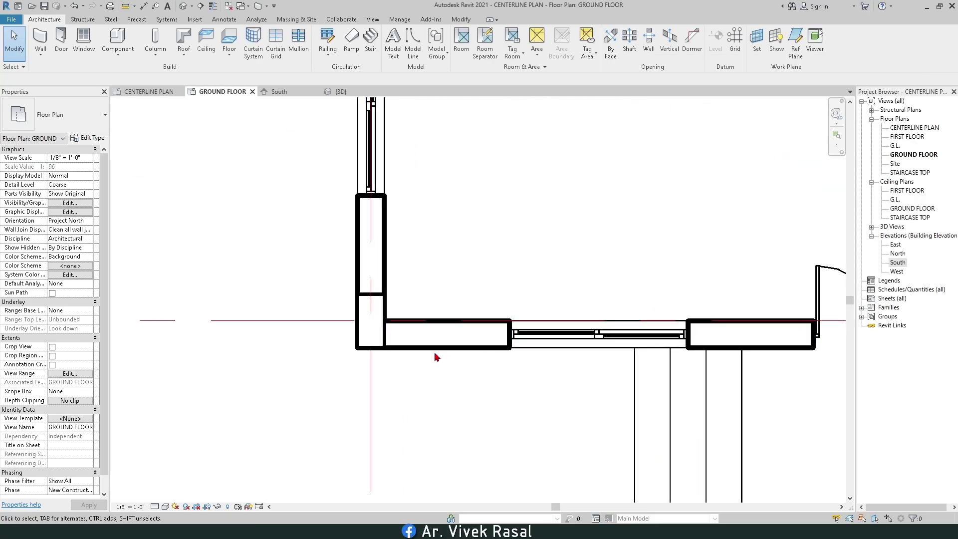
pyautogui.scroll(-3, 487, 377)
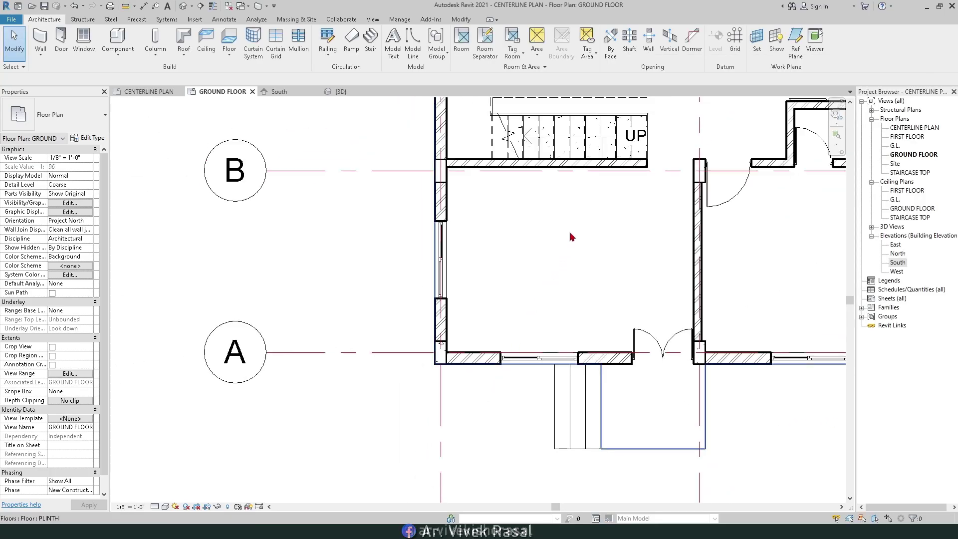
pyautogui.scroll(-2, 564, 247)
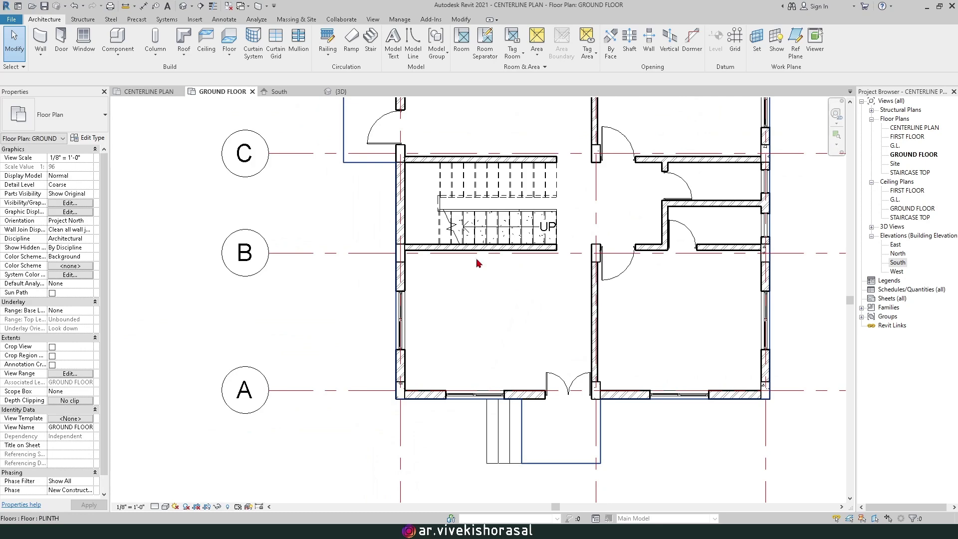
pyautogui.scroll(1, 513, 254)
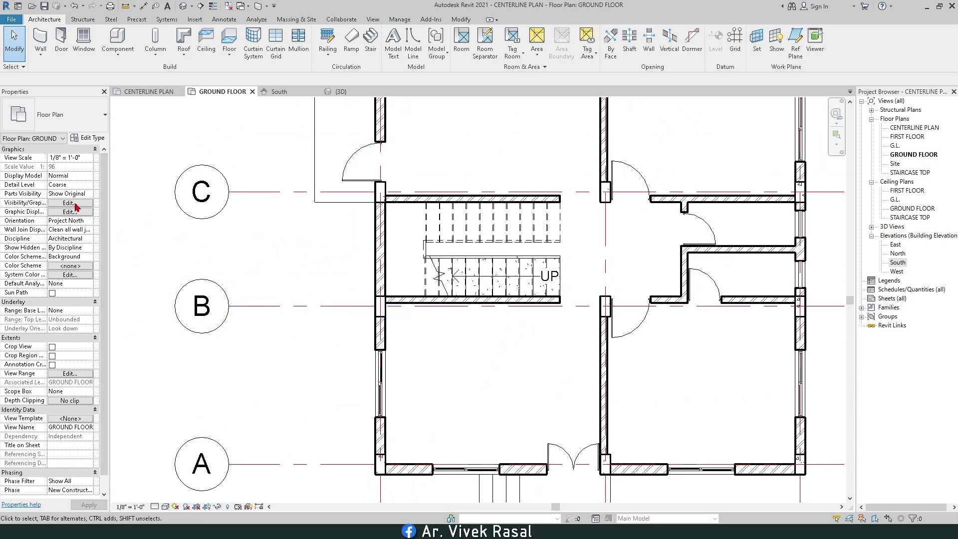
pyautogui.click(76, 204)
pyautogui.scroll(-8, 754, 285)
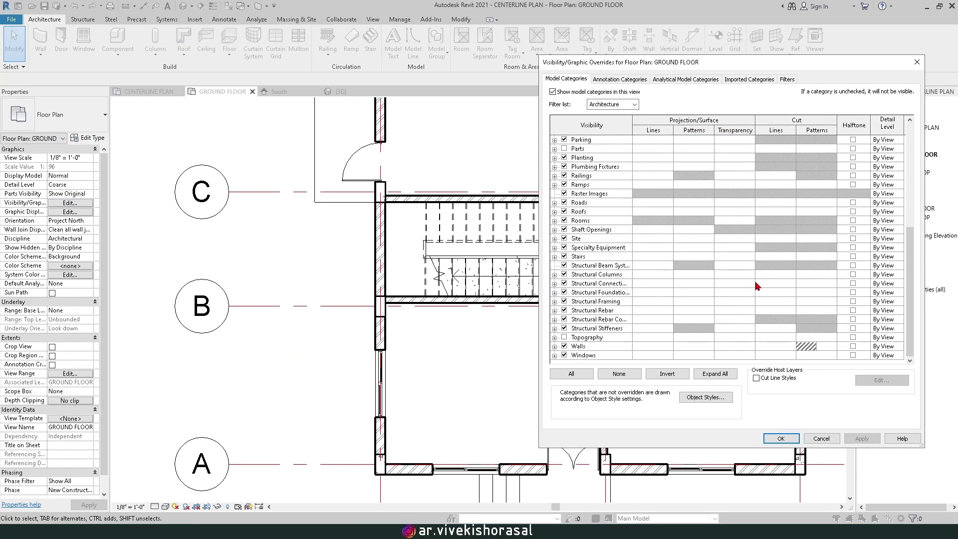
pyautogui.click(802, 347)
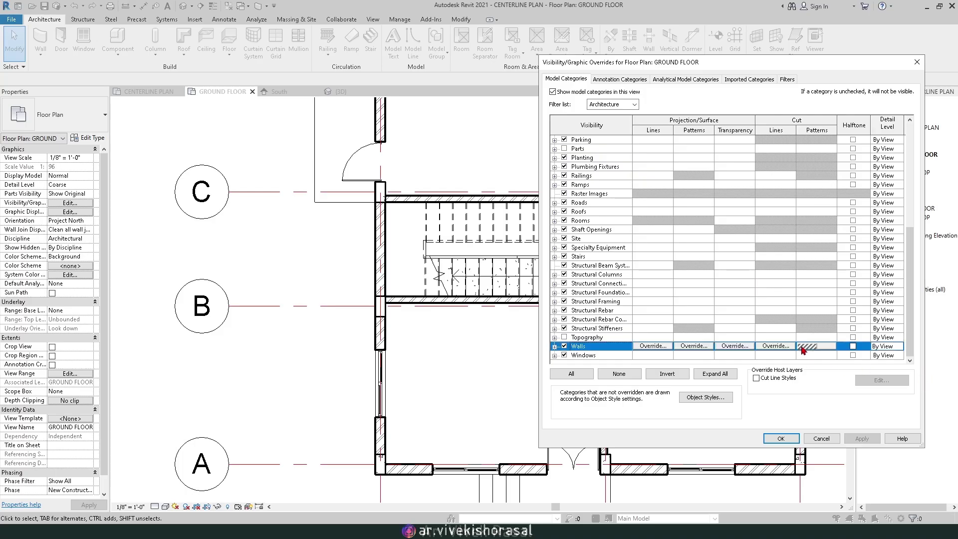
pyautogui.click(803, 347)
pyautogui.click(803, 224)
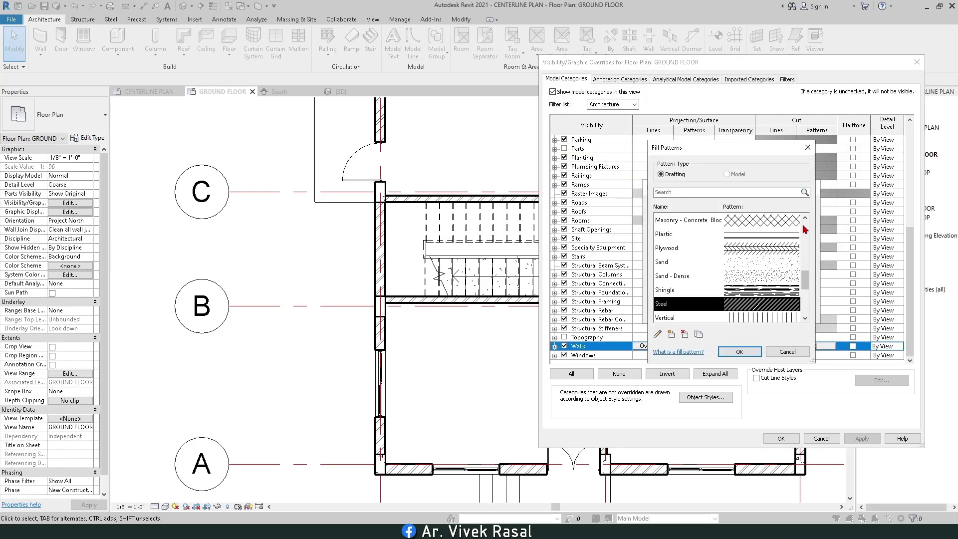
pyautogui.click(658, 333)
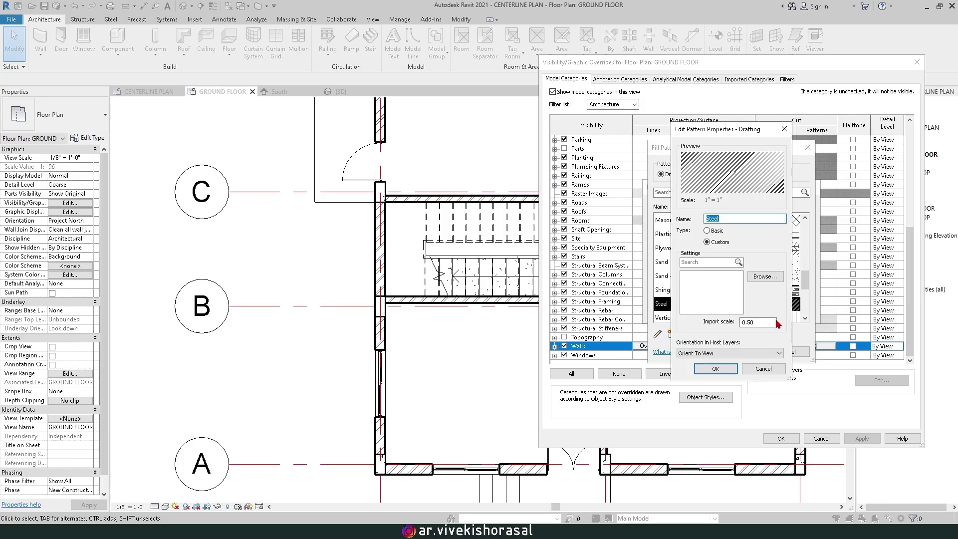
pyautogui.write('.25')
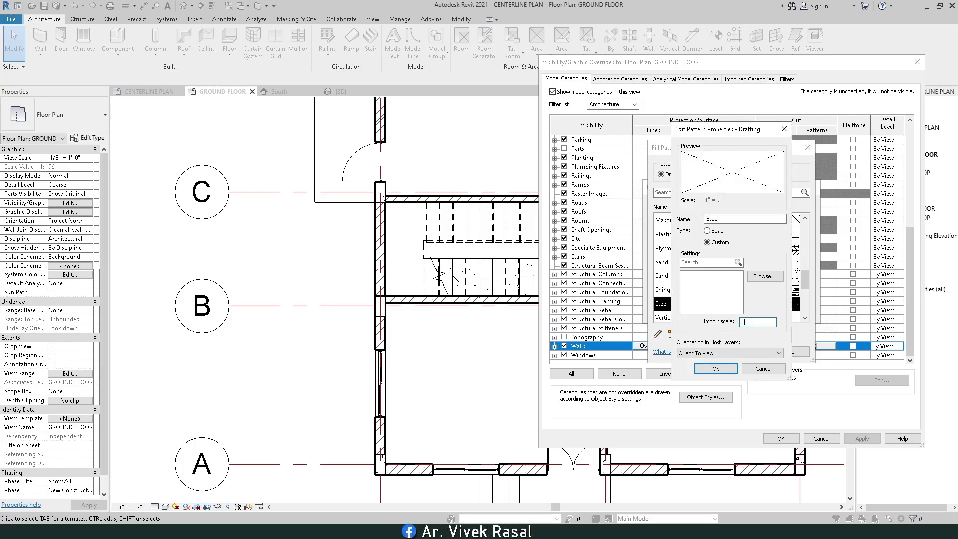
pyautogui.click(726, 369)
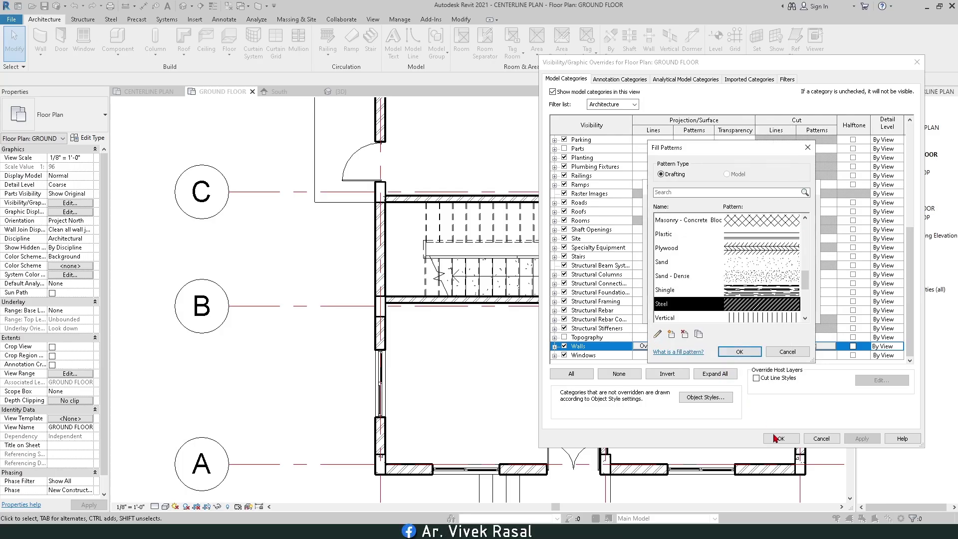
pyautogui.click(740, 353)
pyautogui.click(755, 313)
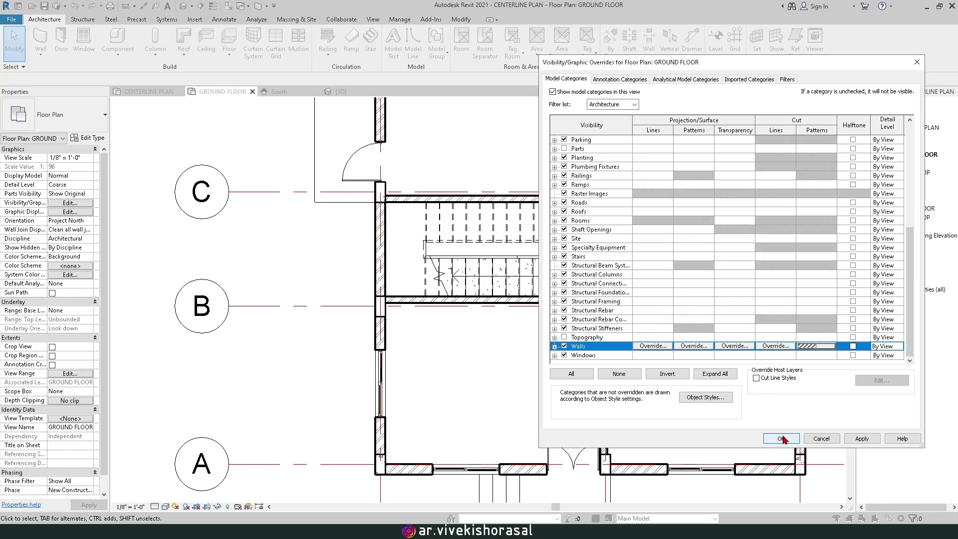
pyautogui.click(782, 438)
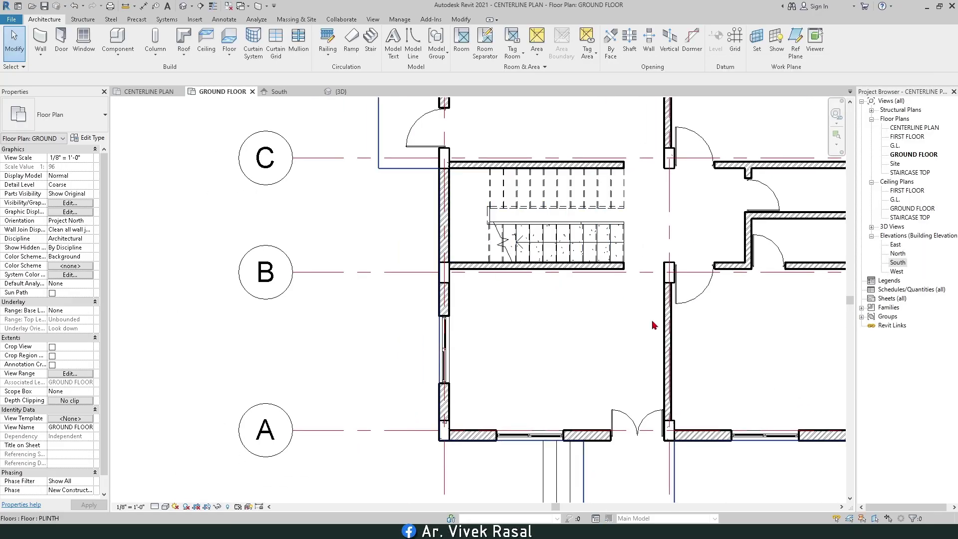
# Step: Inspect the wall hatching around the rooms, entrance and staircase throughout the ground floor plan
pyautogui.moveTo(725, 366); pyautogui.dragTo(593, 269, button='middle')
pyautogui.scroll(-1, 593, 269)
pyautogui.scroll(6, 663, 352)
pyautogui.scroll(-2, 663, 352)
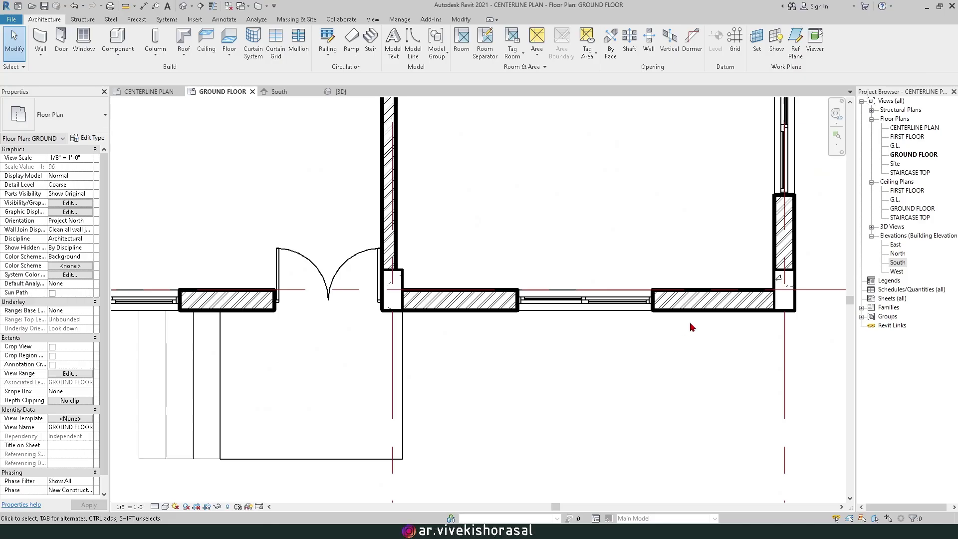
pyautogui.moveTo(658, 334); pyautogui.dragTo(587, 345, button='middle')
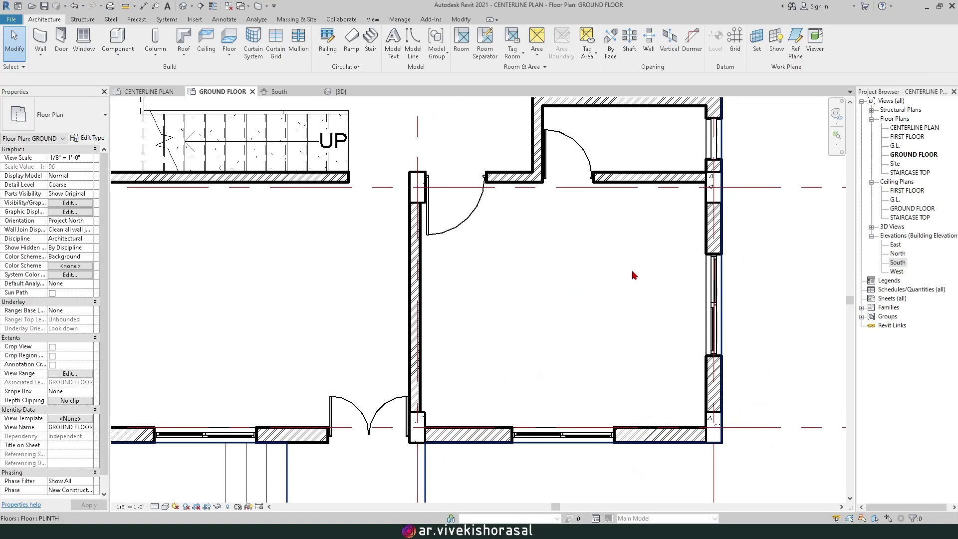
pyautogui.moveTo(675, 183); pyautogui.dragTo(552, 365, button='middle')
pyautogui.scroll(4, 585, 314)
pyautogui.scroll(-5, 588, 313)
pyautogui.scroll(-3, 588, 313)
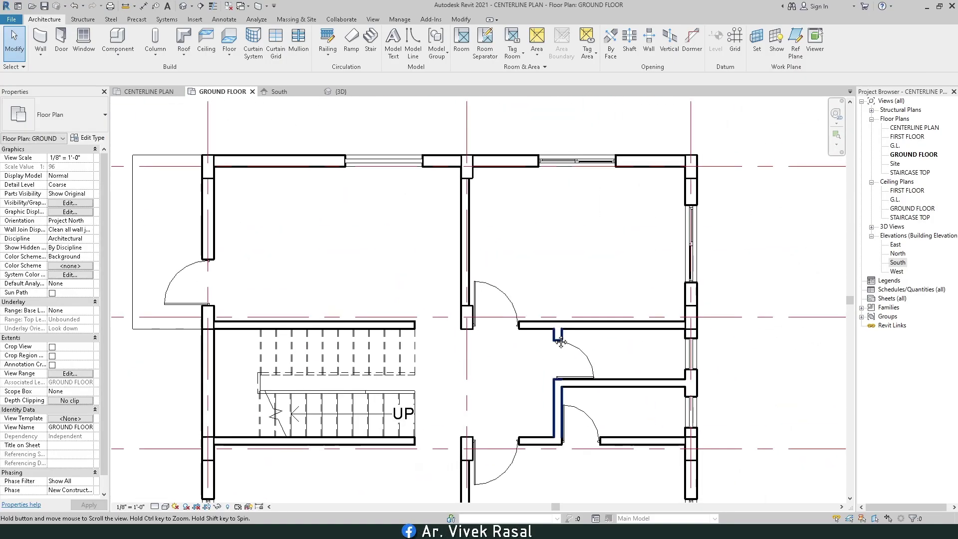
pyautogui.scroll(3, 478, 142)
pyautogui.scroll(-3, 477, 139)
pyautogui.moveTo(492, 262); pyautogui.dragTo(456, 217, button='middle')
pyautogui.scroll(-1, 458, 210)
pyautogui.moveTo(457, 168); pyautogui.dragTo(473, 224, button='middle')
pyautogui.moveTo(479, 299); pyautogui.dragTo(426, 233, button='middle')
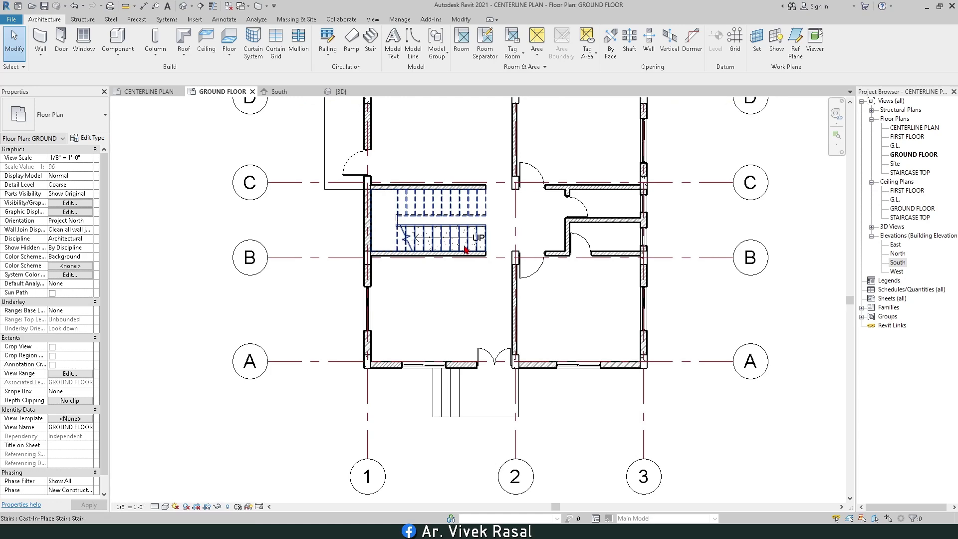
# Step: Add an aligned dimension along the wall piece between the column at grids A and 1 and the adjacent window
pyautogui.click(144, 7)
pyautogui.moveTo(437, 260); pyautogui.dragTo(399, 174, button='middle')
pyautogui.scroll(4, 399, 175)
pyautogui.scroll(2, 400, 172)
pyautogui.moveTo(383, 305); pyautogui.dragTo(387, 268, button='middle')
pyautogui.scroll(2, 388, 267)
pyautogui.click(363, 304)
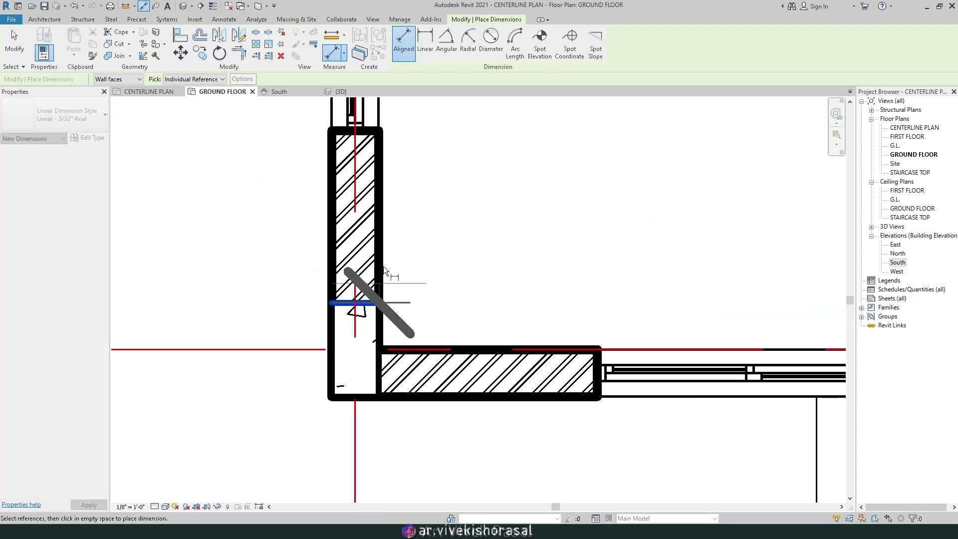
pyautogui.click(366, 131)
pyautogui.scroll(-1, 467, 166)
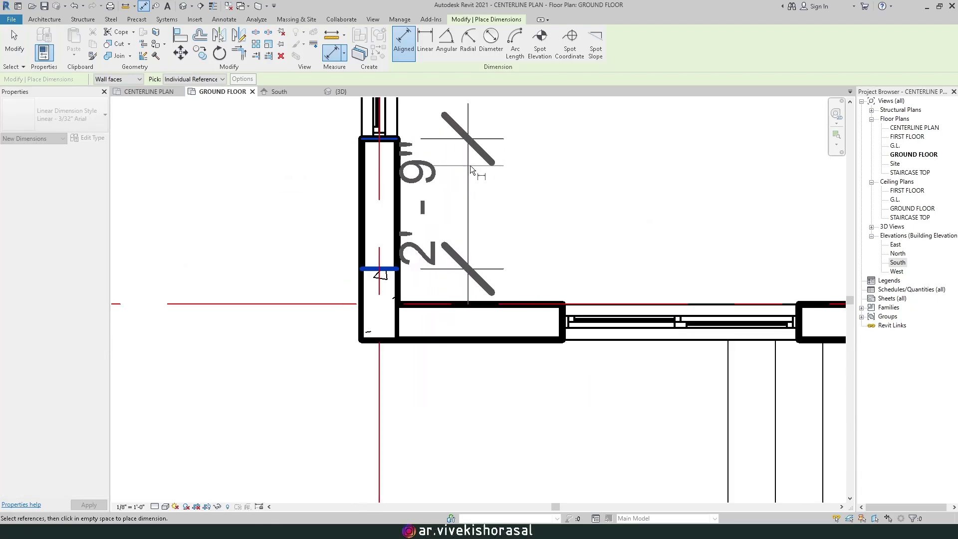
pyautogui.click(485, 172)
pyautogui.scroll(-2, 449, 299)
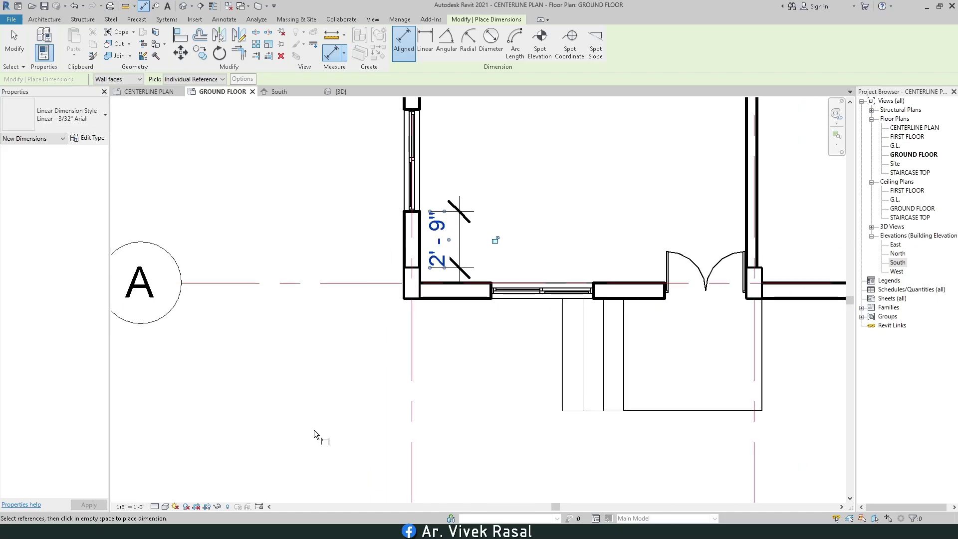
# Step: Set the ground floor plan's view scale to 3/16" = 1'-0"
pyautogui.click(131, 508)
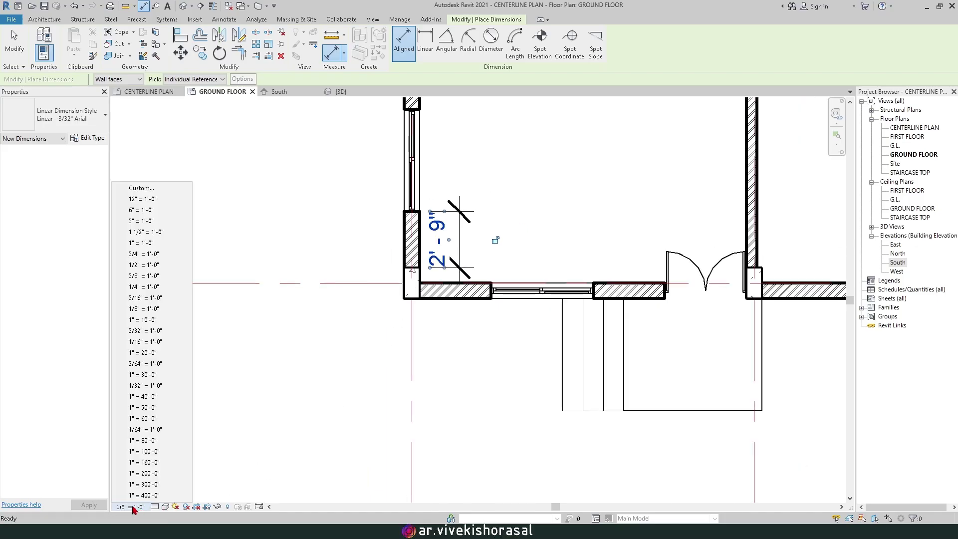
pyautogui.click(145, 298)
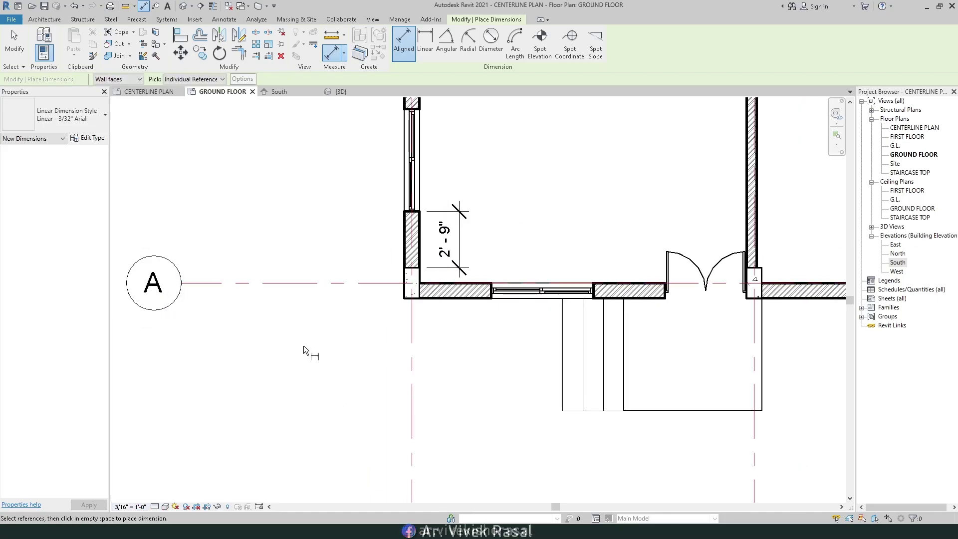
pyautogui.scroll(-2, 462, 330)
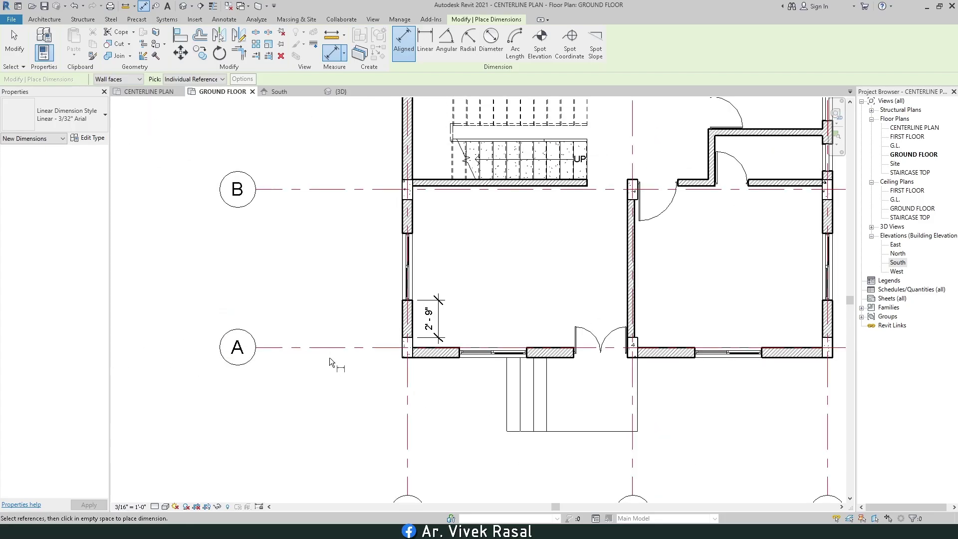
# Step: Set the text background of the Linear - 3/32" Arial dimension type to Transparent
pyautogui.click(14, 45)
pyautogui.click(440, 315)
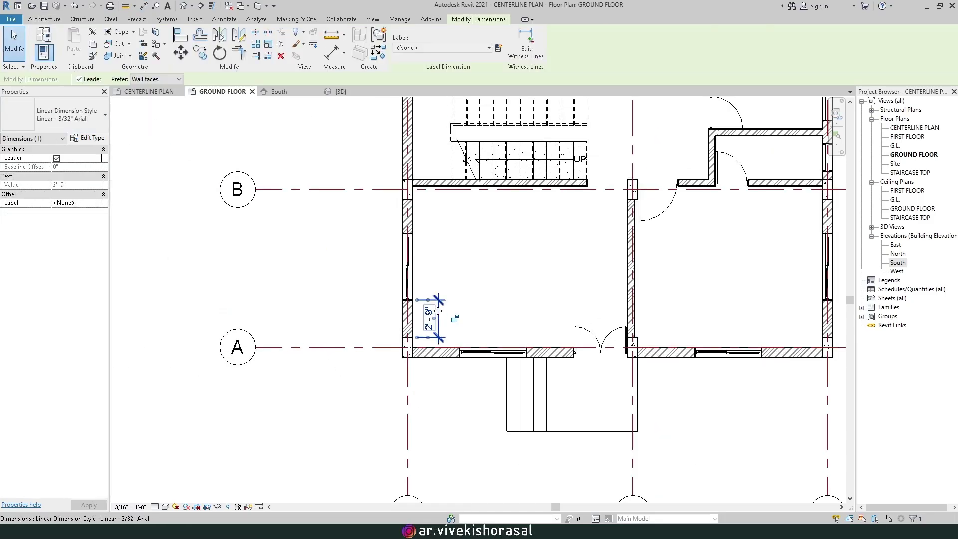
pyautogui.click(92, 139)
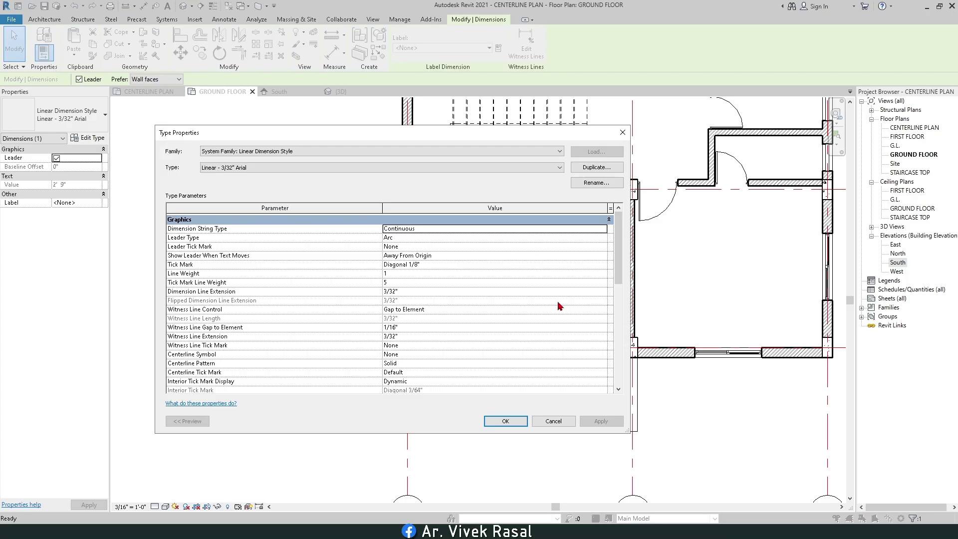
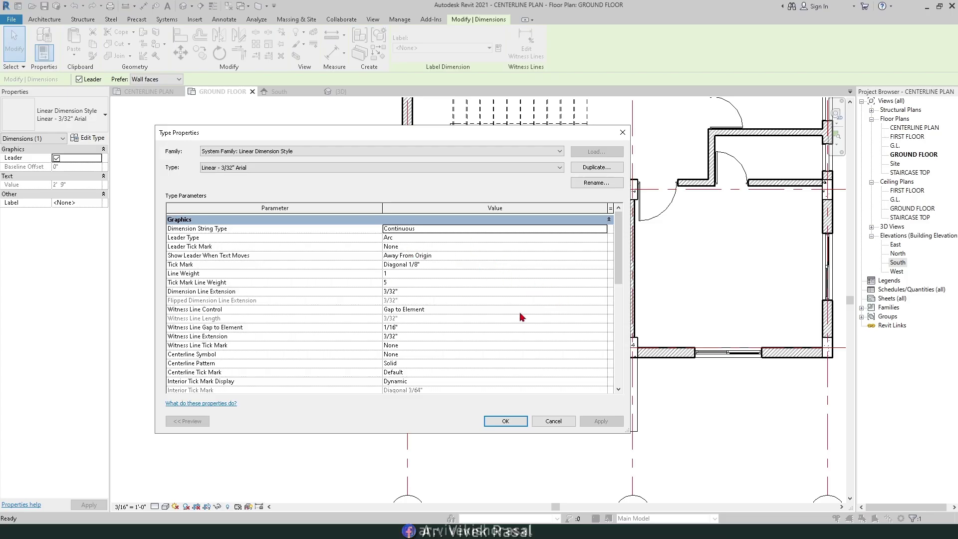
pyautogui.scroll(-3, 533, 291)
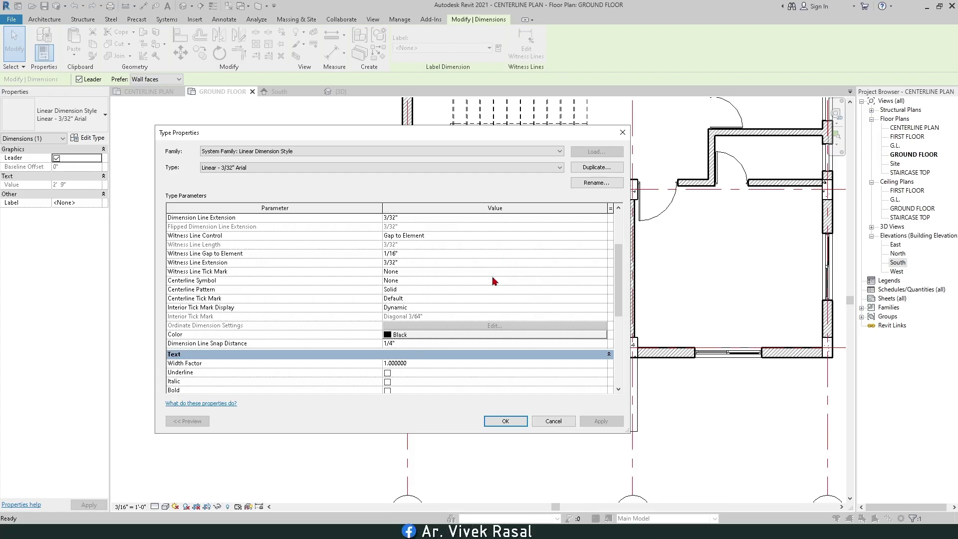
pyautogui.scroll(-1, 497, 278)
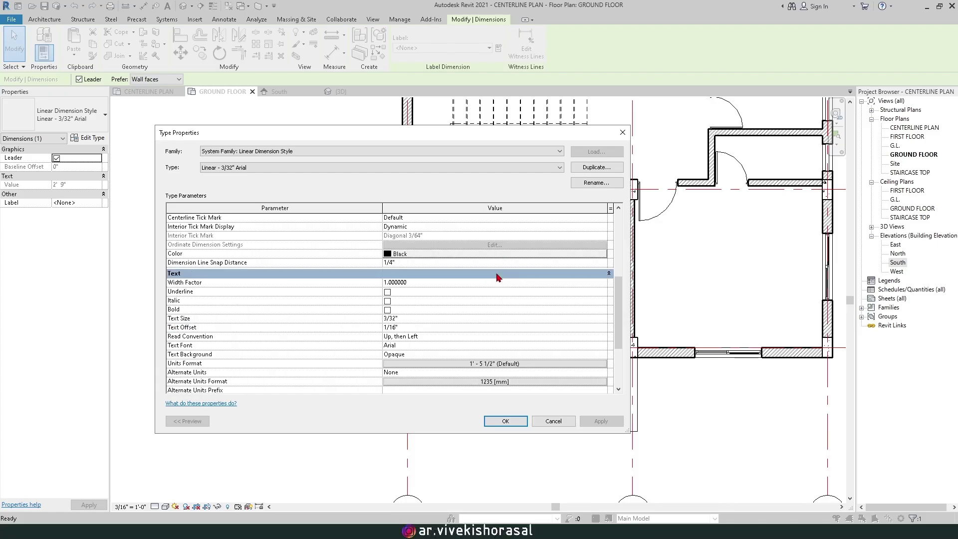
pyautogui.scroll(3, 497, 278)
pyautogui.scroll(1, 497, 277)
pyautogui.scroll(-6, 496, 277)
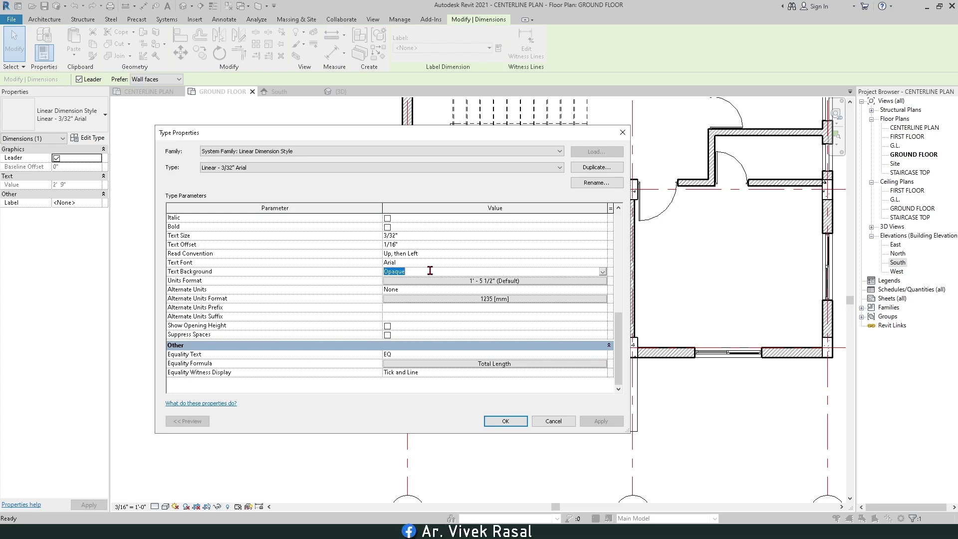
pyautogui.click(604, 272)
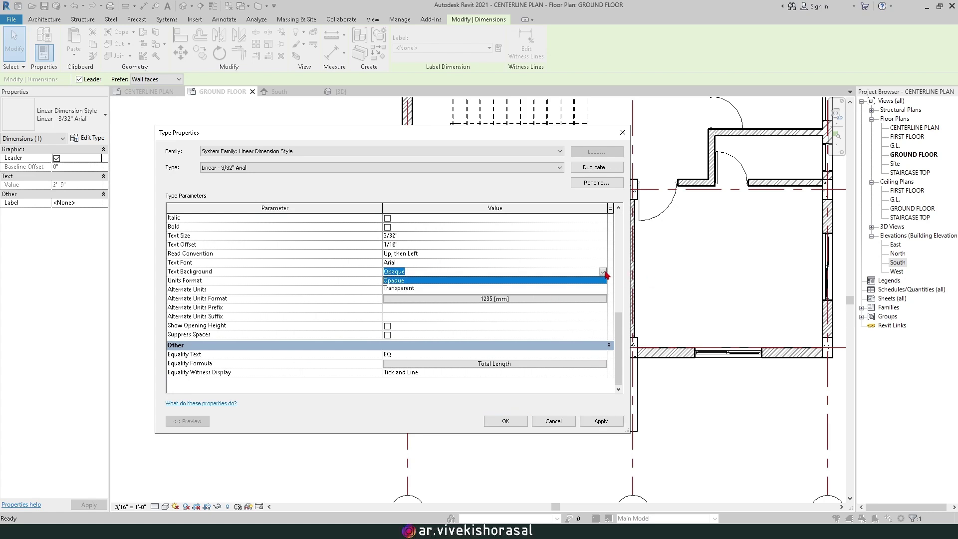
pyautogui.click(499, 290)
pyautogui.moveTo(506, 134); pyautogui.dragTo(806, 221)
pyautogui.moveTo(677, 223); pyautogui.dragTo(536, 140)
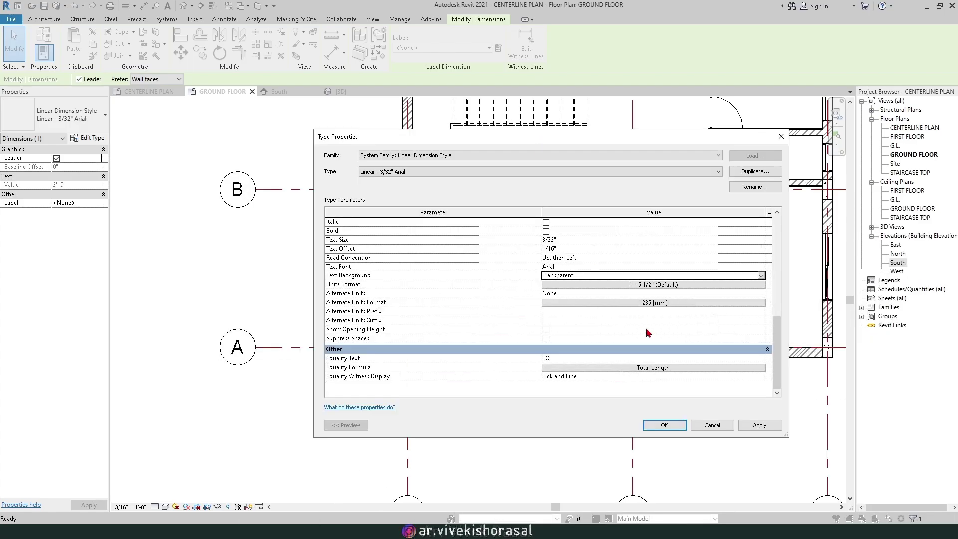
pyautogui.click(663, 427)
# Step: Set the ground floor plan's view scale to 1/4" = 1'-0"
pyautogui.scroll(3, 434, 322)
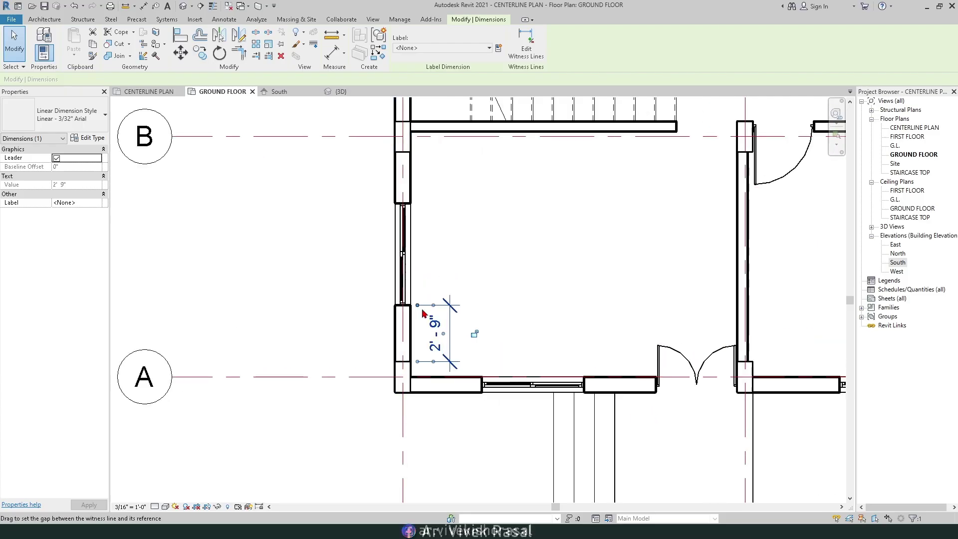
pyautogui.click(133, 507)
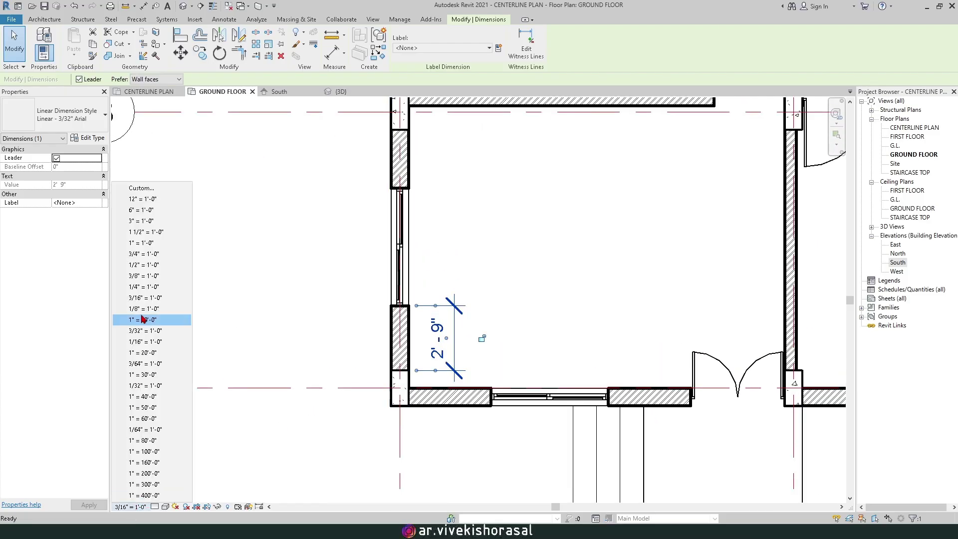
pyautogui.click(148, 288)
pyautogui.moveTo(546, 316); pyautogui.dragTo(517, 326, button='middle')
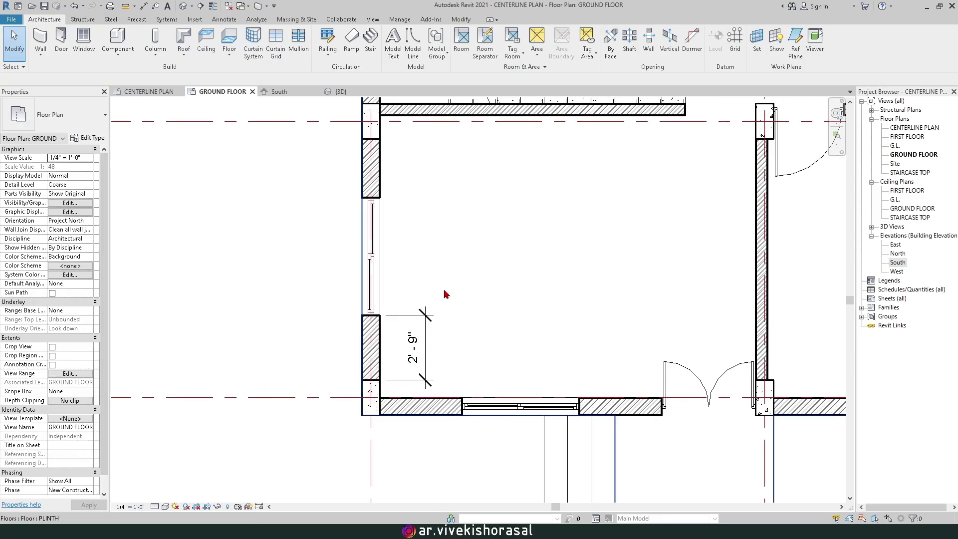
pyautogui.click(445, 289)
pyautogui.press('Escape')
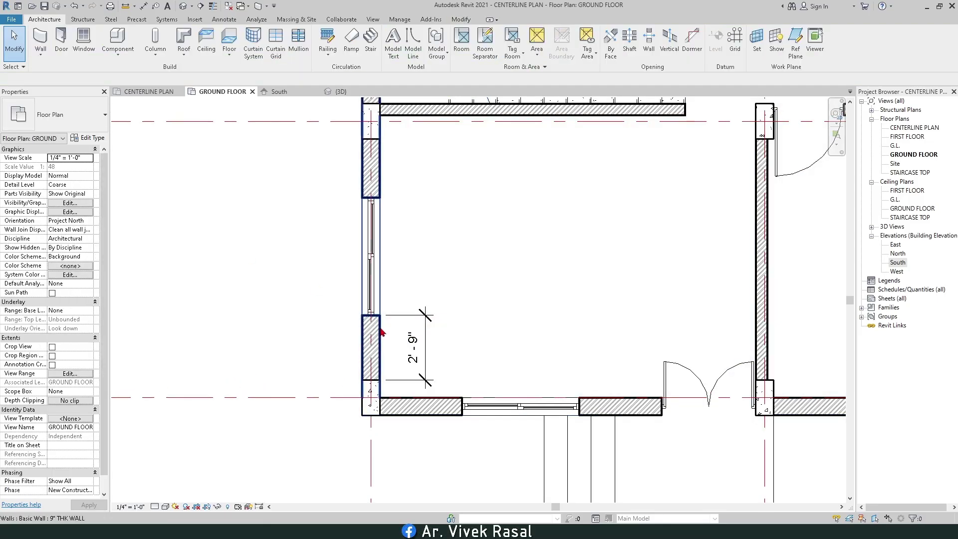
# Step: Delete the dimension beside the wall piece near the corner of grids A and 1
pyautogui.click(406, 320)
pyautogui.scroll(2, 399, 322)
pyautogui.press('Escape')
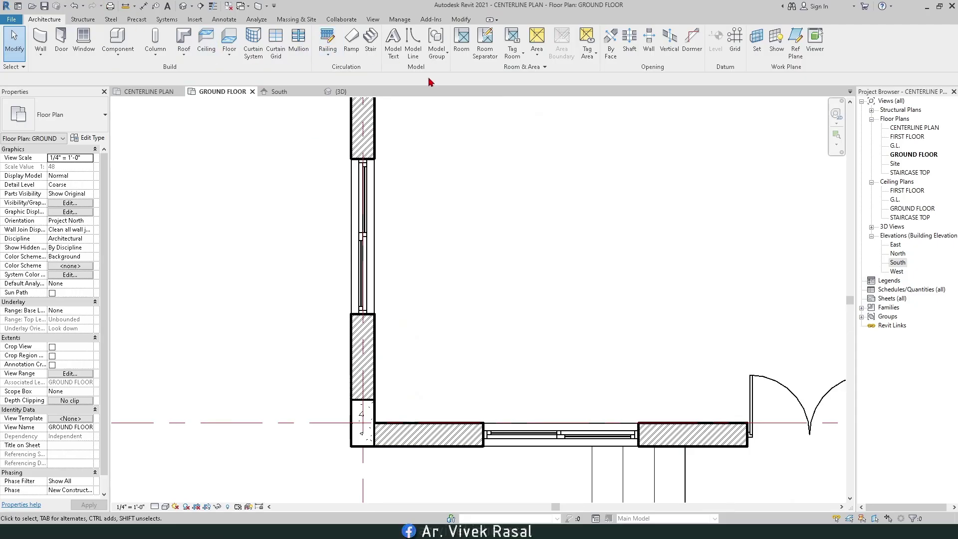
# Step: Place an aligned dimension inside the room, from the corner column's face to the near edge of the window on grid 1
pyautogui.click(144, 6)
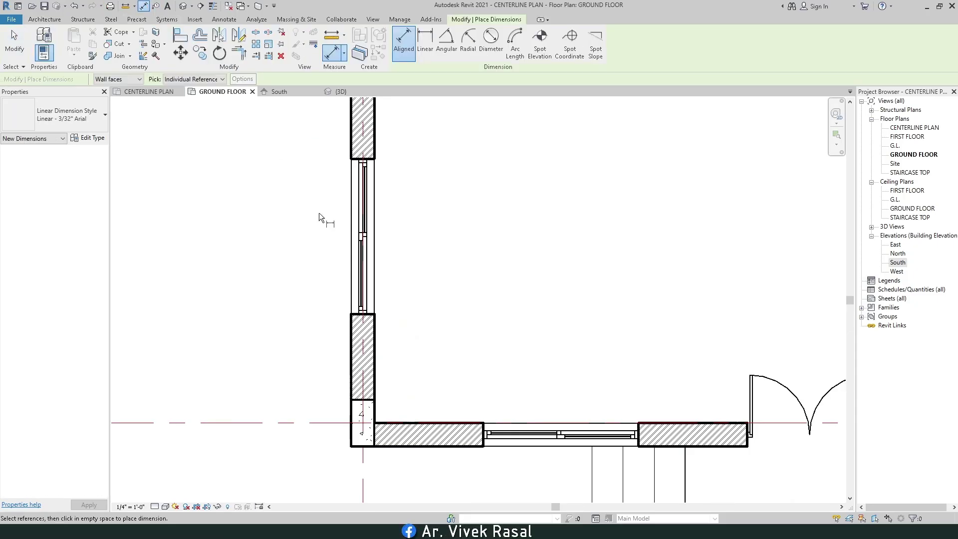
pyautogui.scroll(2, 382, 406)
pyautogui.click(351, 270)
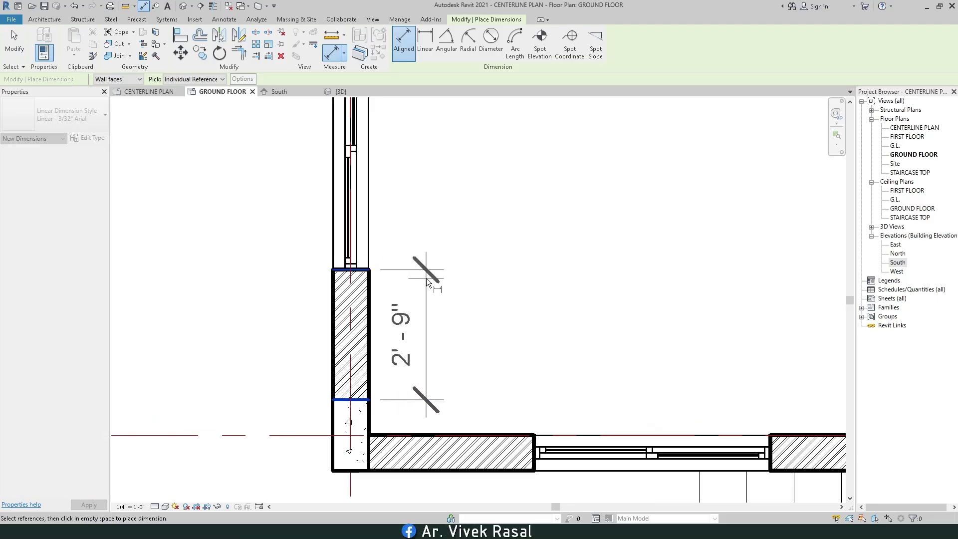
pyautogui.click(426, 277)
# Step: Dimension the width of the window on grid 1 between its two wall edges
pyautogui.click(369, 272)
pyautogui.moveTo(381, 184); pyautogui.dragTo(343, 353, button='middle')
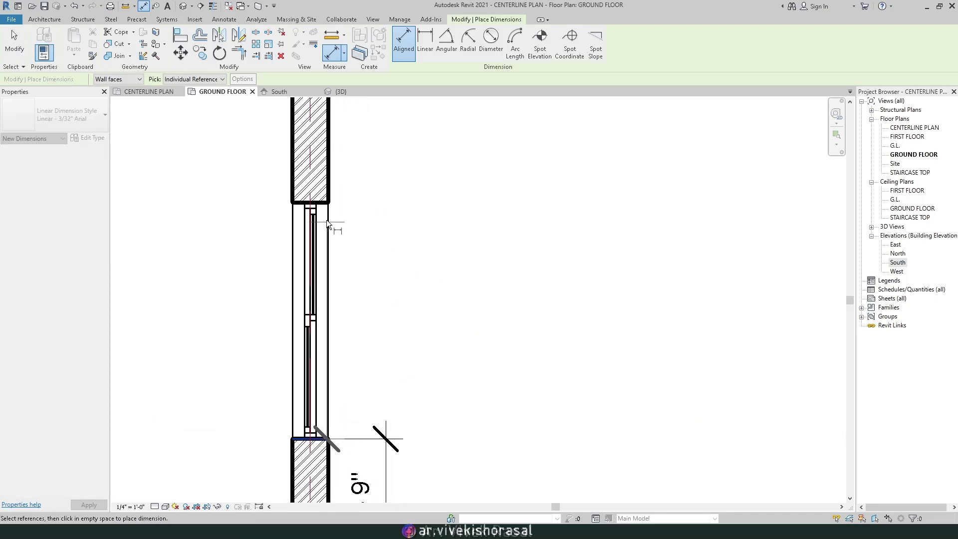
pyautogui.click(322, 202)
pyautogui.scroll(-2, 311, 202)
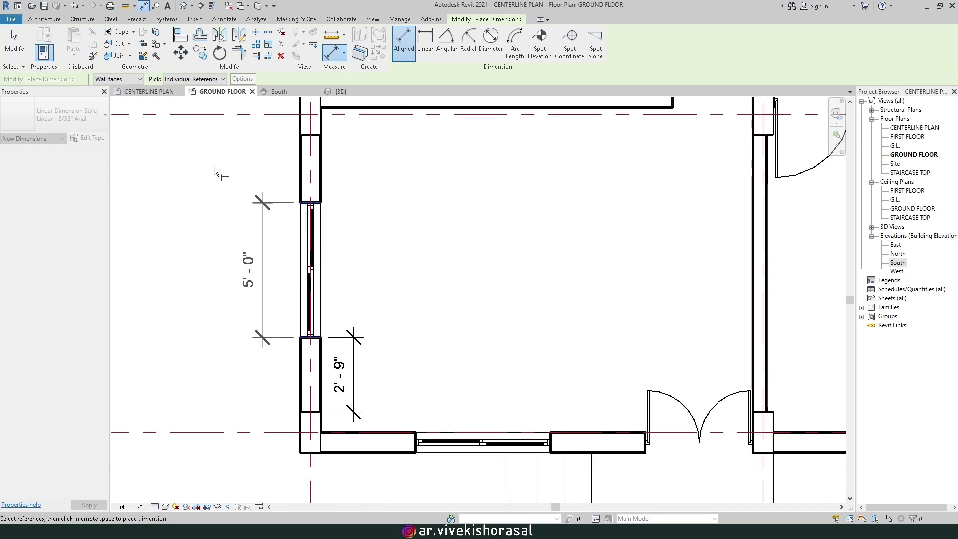
pyautogui.press('F1')
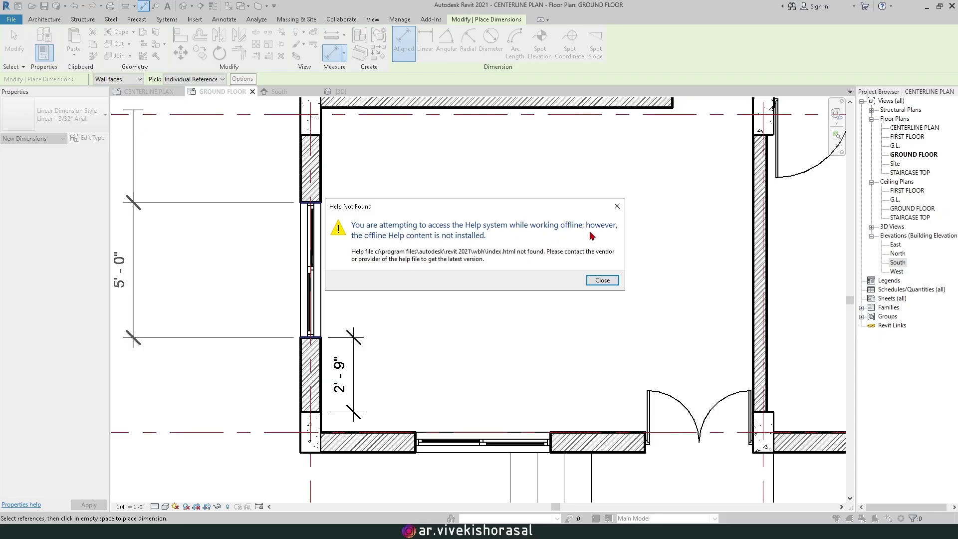
pyautogui.click(603, 280)
pyautogui.scroll(3, 260, 430)
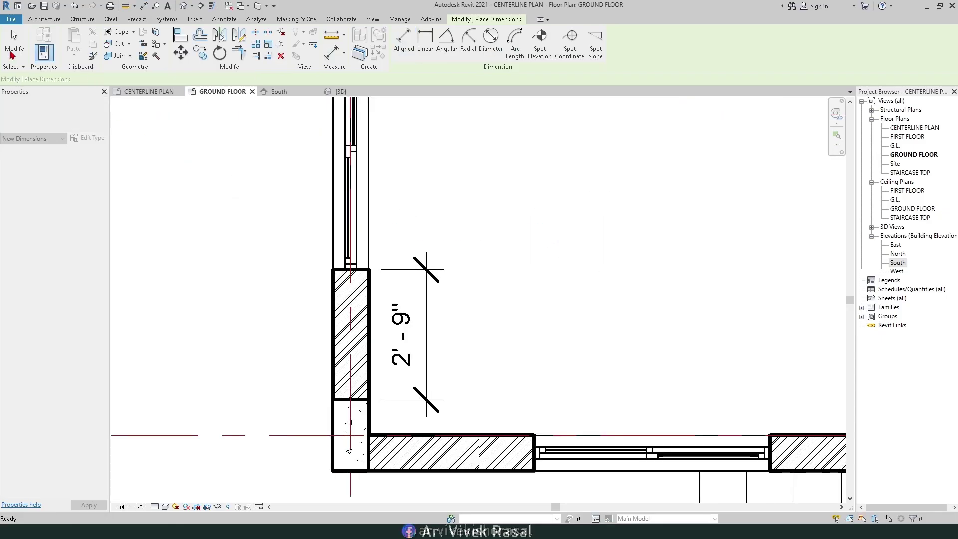
pyautogui.press('Escape')
pyautogui.press('Escape')
# Step: Replace the 2'-9" dimension with an aligned dimension string along the left outer wall, from lower to upper column through both window edges
pyautogui.click(427, 313)
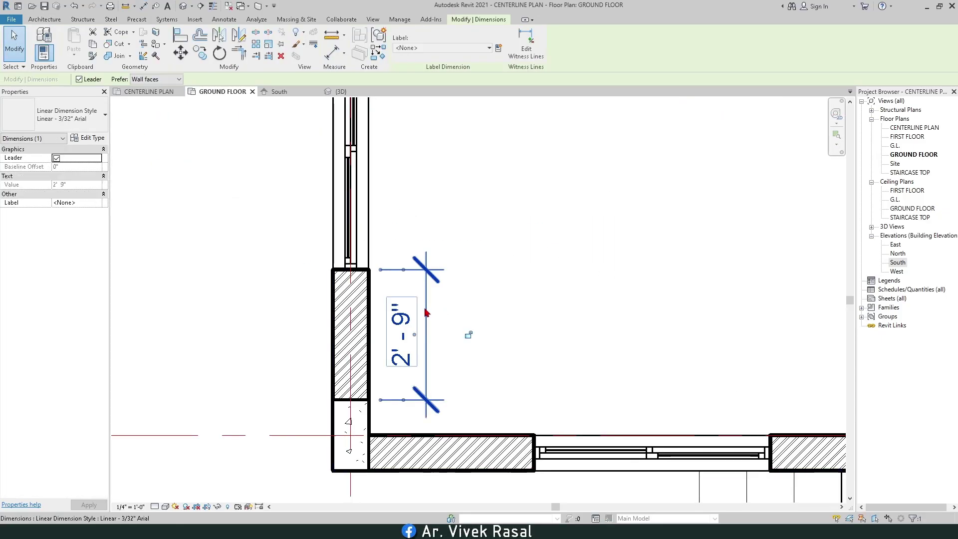
pyautogui.press('Delete')
pyautogui.click(145, 6)
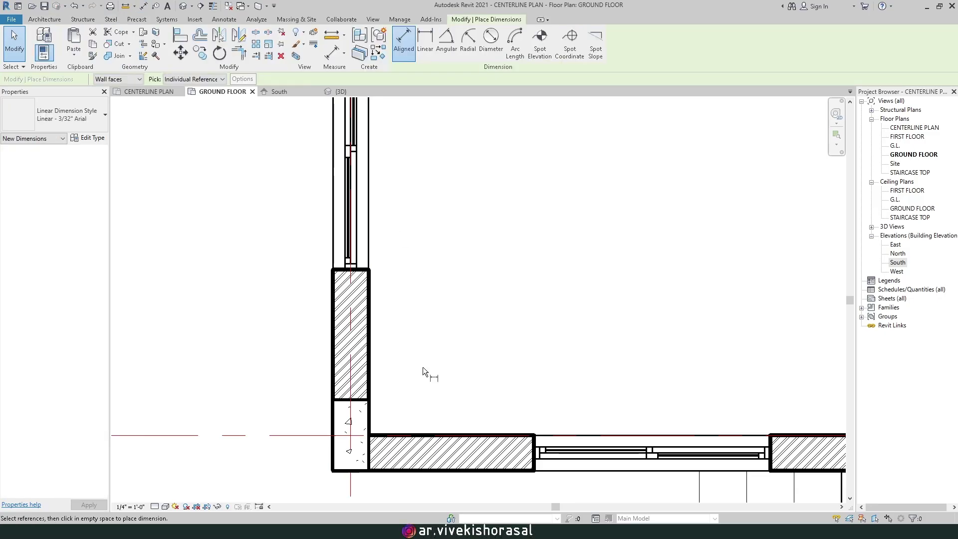
pyautogui.scroll(1, 359, 407)
pyautogui.click(355, 241)
pyautogui.moveTo(366, 178); pyautogui.dragTo(345, 378, button='middle')
pyautogui.click(340, 170)
pyautogui.moveTo(373, 125); pyautogui.dragTo(348, 395, button='middle')
pyautogui.click(331, 343)
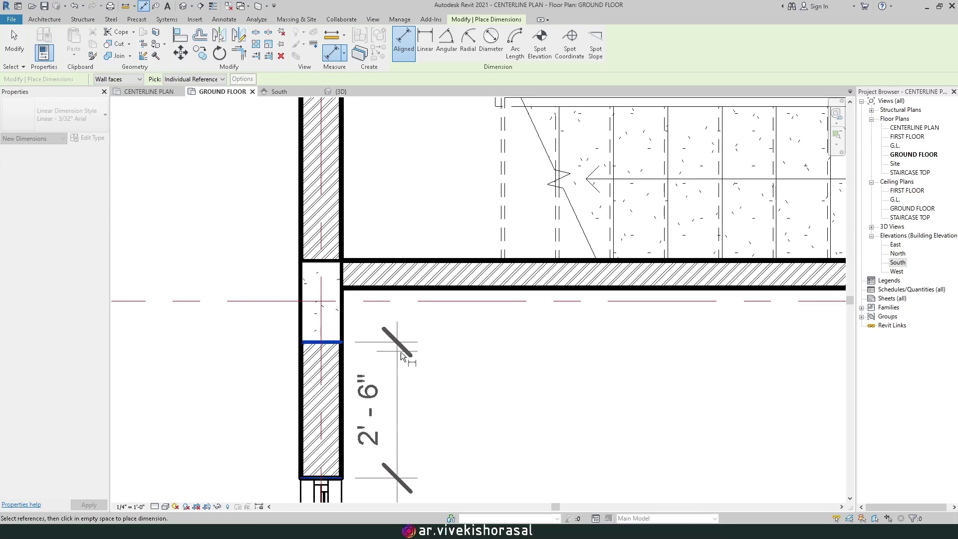
pyautogui.moveTo(434, 407); pyautogui.dragTo(456, 286, button='middle')
pyautogui.scroll(-1, 444, 273)
pyautogui.moveTo(443, 393); pyautogui.dragTo(473, 202, button='middle')
# Step: Add an overall aligned dimension between the lower and upper walls of the left room, inside the window dimension string
pyautogui.moveTo(464, 341); pyautogui.dragTo(440, 394, button='middle')
pyautogui.scroll(1, 442, 415)
pyautogui.click(439, 395)
pyautogui.scroll(-2, 443, 239)
pyautogui.click(402, 159)
pyautogui.click(460, 199)
# Step: Dimension the left room's lower wall with one aligned string from the corner column through both window edges to the double door opening
pyautogui.scroll(-2, 457, 225)
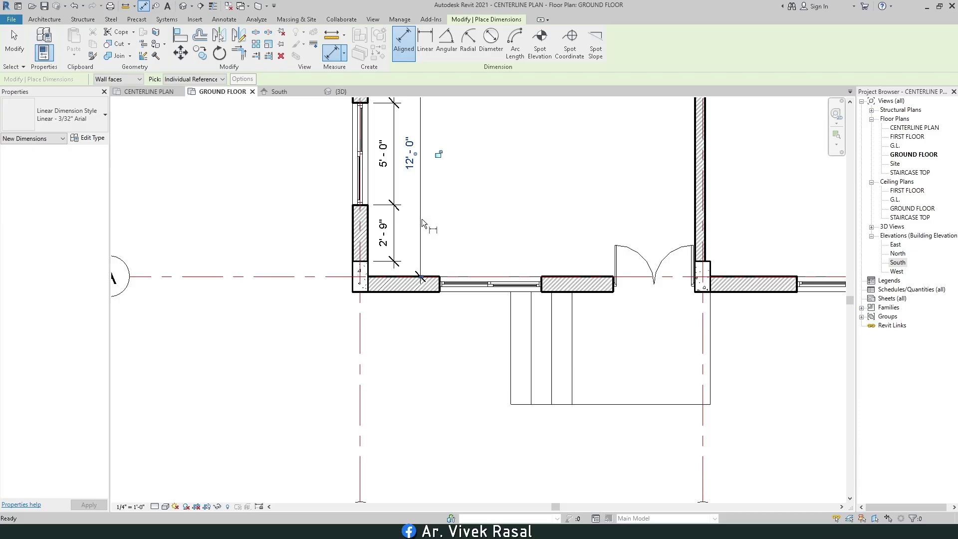
pyautogui.scroll(4, 340, 264)
pyautogui.click(403, 278)
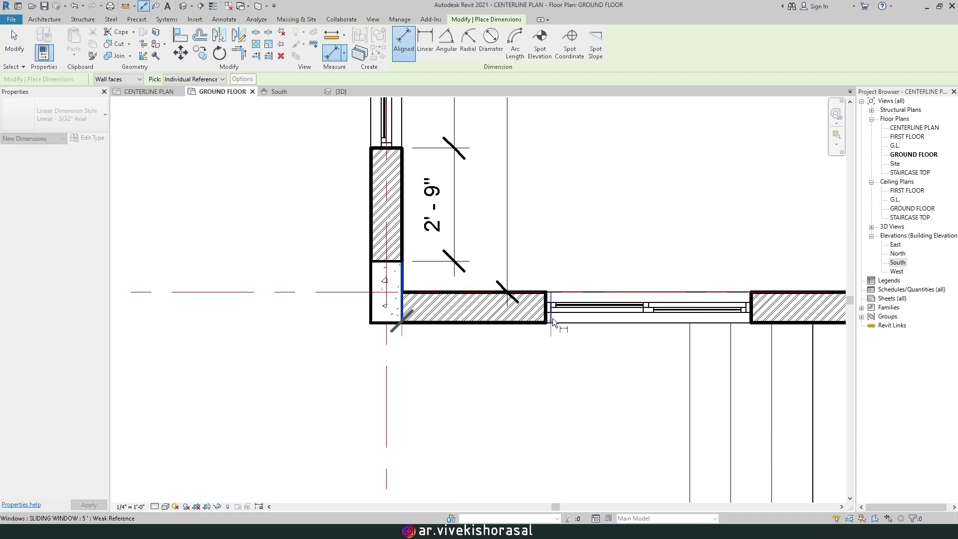
pyautogui.click(549, 308)
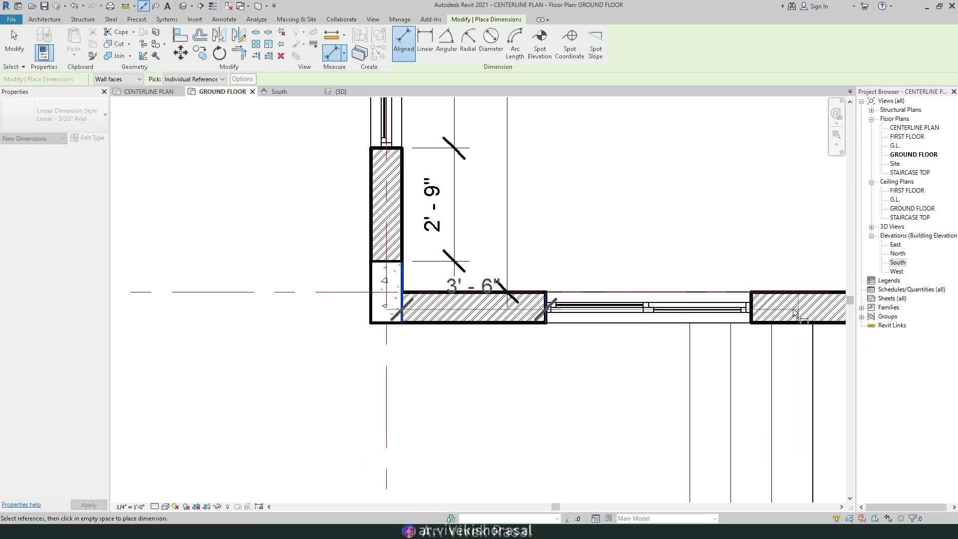
pyautogui.click(754, 307)
pyautogui.moveTo(754, 307); pyautogui.dragTo(450, 327, button='middle')
pyautogui.click(588, 308)
pyautogui.moveTo(588, 308); pyautogui.dragTo(615, 363, button='middle')
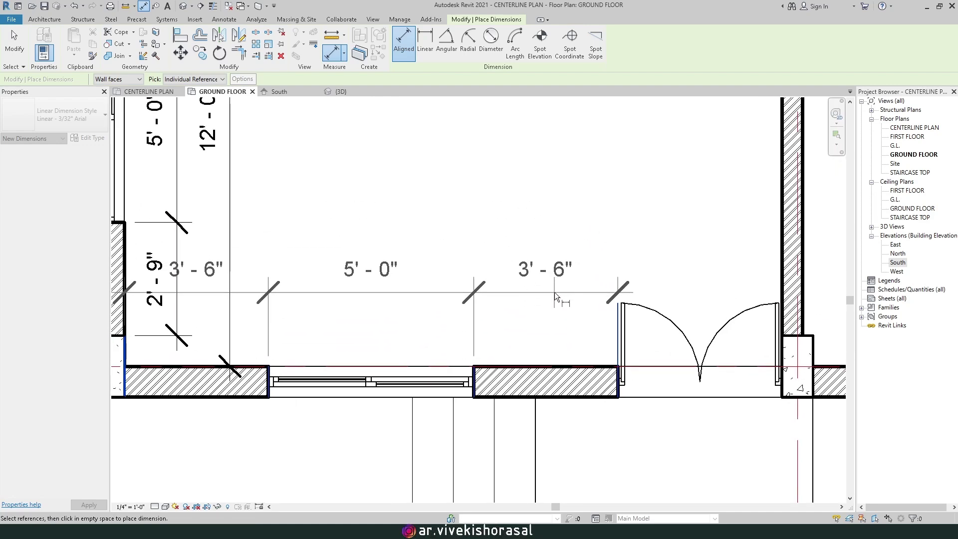
pyautogui.click(556, 294)
pyautogui.moveTo(298, 183); pyautogui.dragTo(406, 230, button='middle')
pyautogui.click(28, 52)
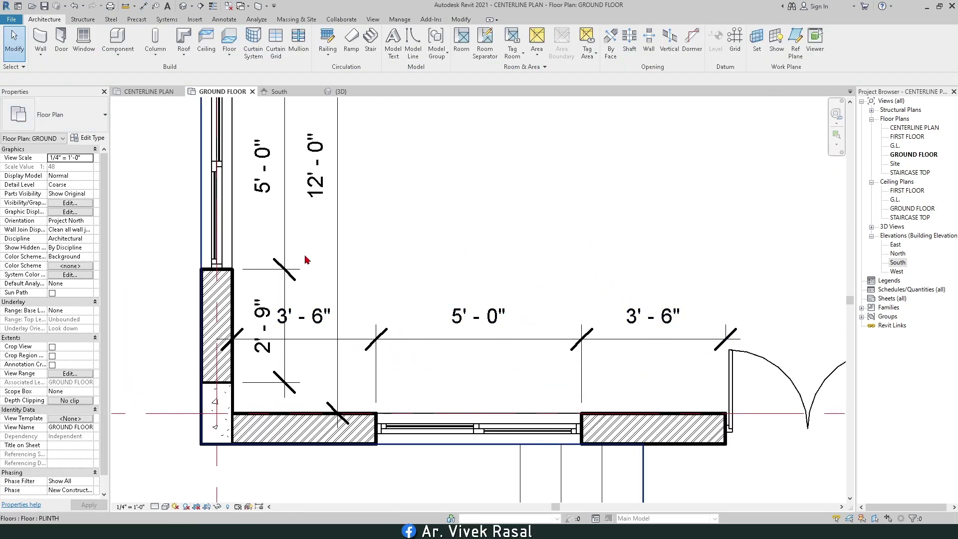
# Step: Move the first 3'-6" text of the lower wall string up and right on its leader, clear of the vertical dimensions
pyautogui.scroll(1, 370, 257)
pyautogui.click(370, 257)
pyautogui.scroll(1, 397, 267)
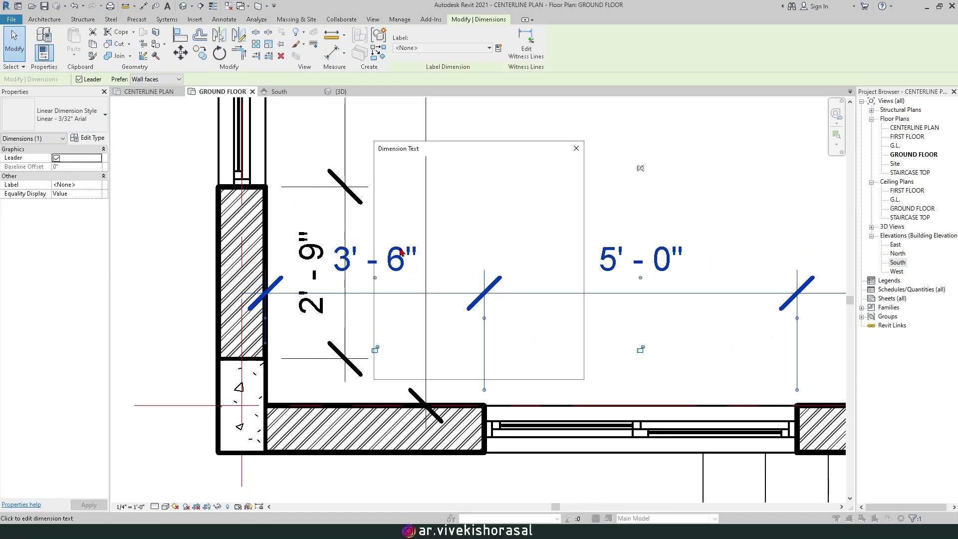
pyautogui.click(396, 267)
pyautogui.click(509, 369)
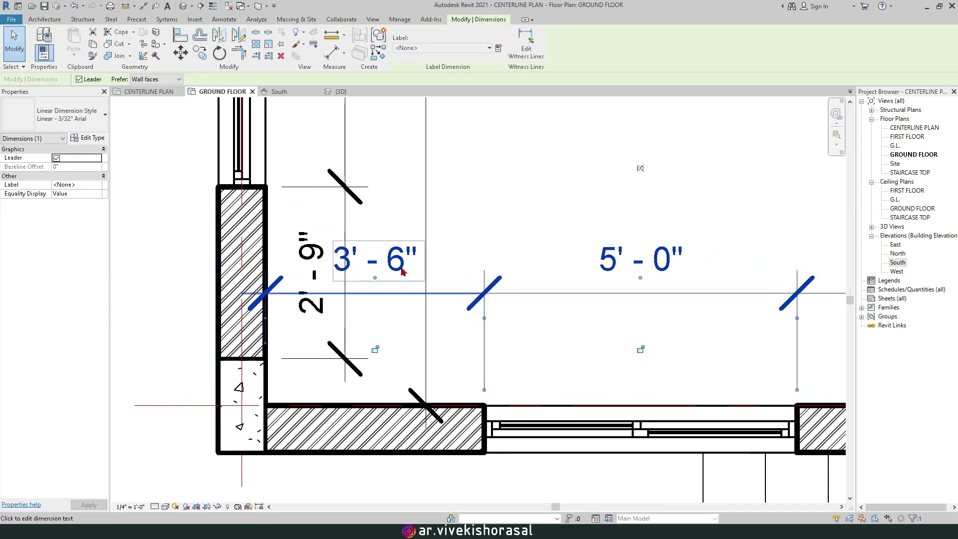
pyautogui.moveTo(376, 278); pyautogui.dragTo(434, 249)
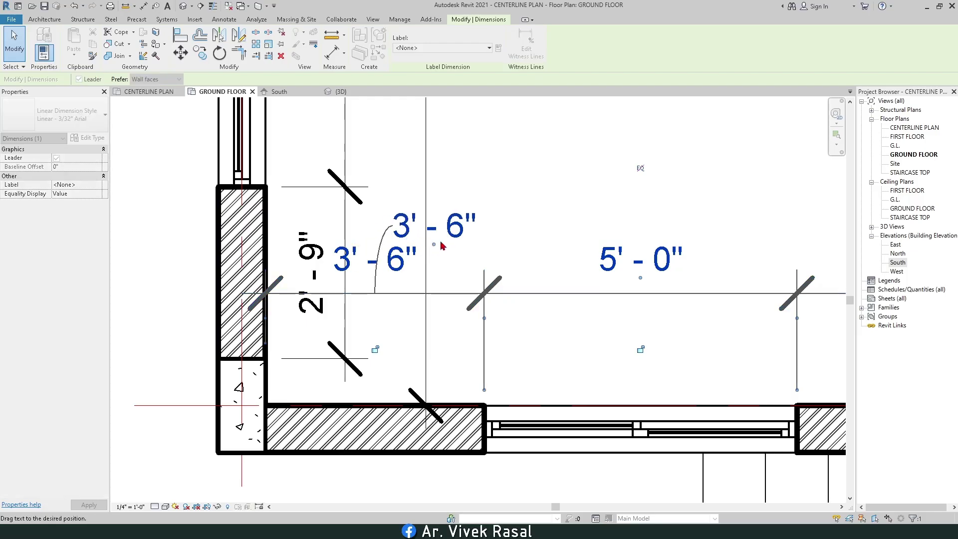
pyautogui.moveTo(519, 220); pyautogui.dragTo(519, 216)
pyautogui.scroll(-3, 520, 216)
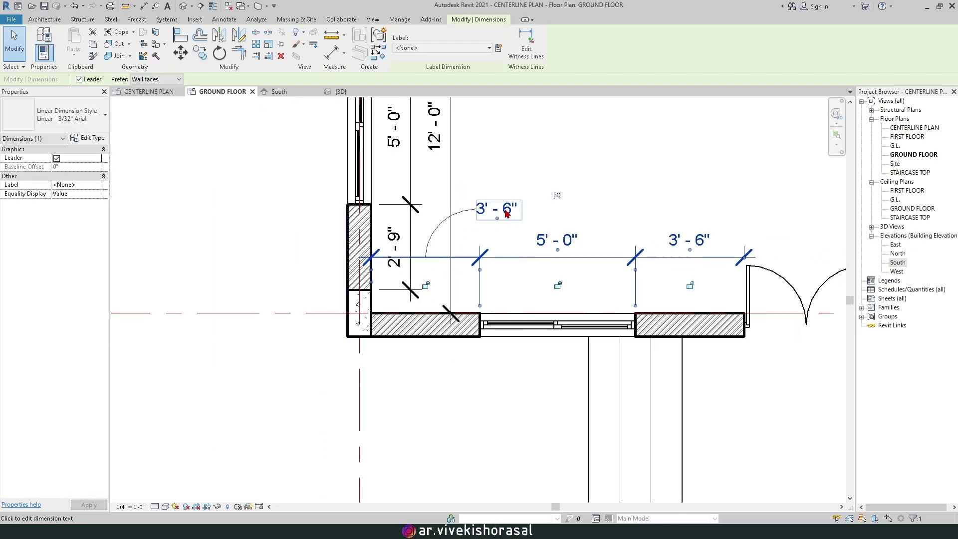
pyautogui.scroll(-2, 274, 253)
pyautogui.click(253, 213)
# Step: Try to move the witness line at the double door end of the left room's lower wall dimension string
pyautogui.scroll(-2, 488, 387)
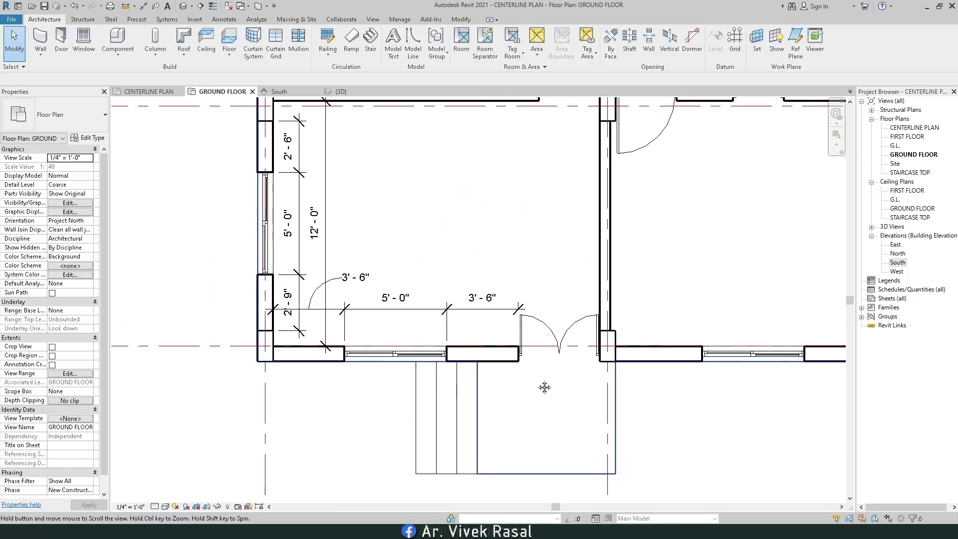
pyautogui.click(480, 309)
pyautogui.scroll(4, 519, 307)
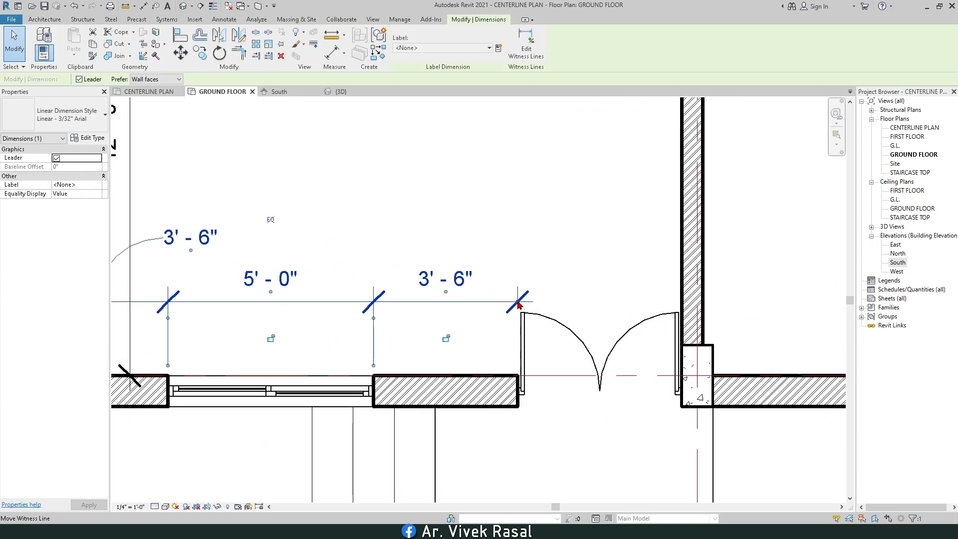
pyautogui.moveTo(519, 304); pyautogui.dragTo(519, 375)
pyautogui.scroll(-1, 529, 324)
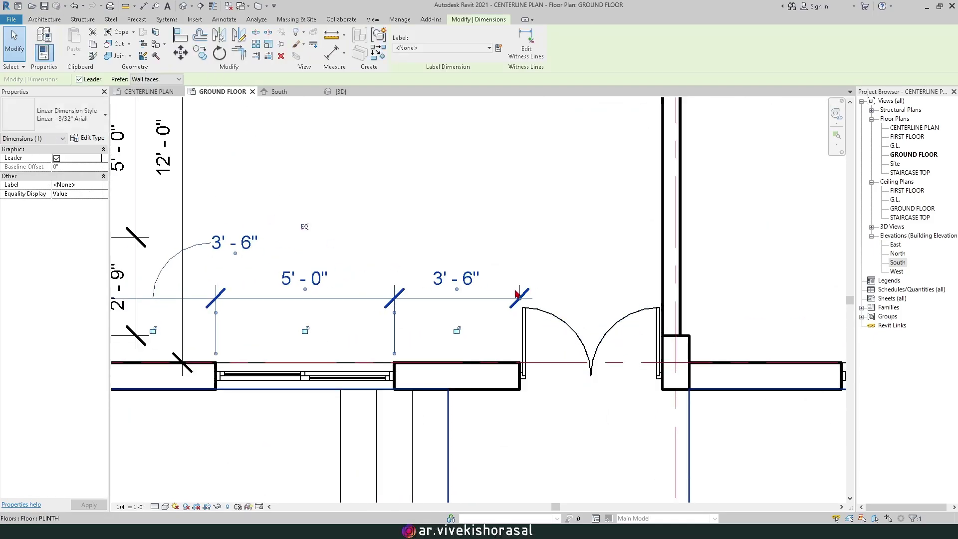
pyautogui.scroll(-3, 518, 279)
pyautogui.press('Escape')
# Step: Dimension the wall below the staircase with an aligned string from the left column face through the wall end to the middle column
pyautogui.moveTo(625, 250); pyautogui.dragTo(634, 324, button='middle')
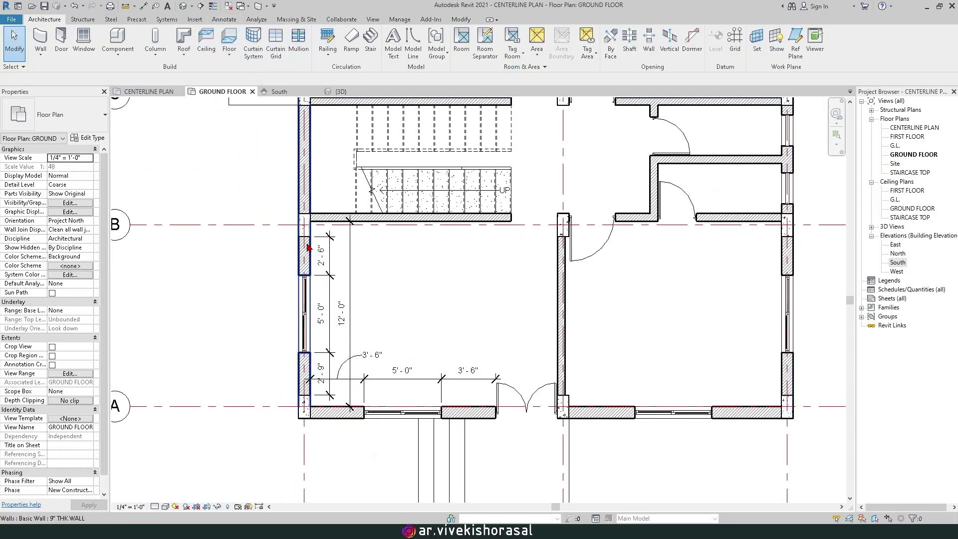
pyautogui.scroll(2, 316, 216)
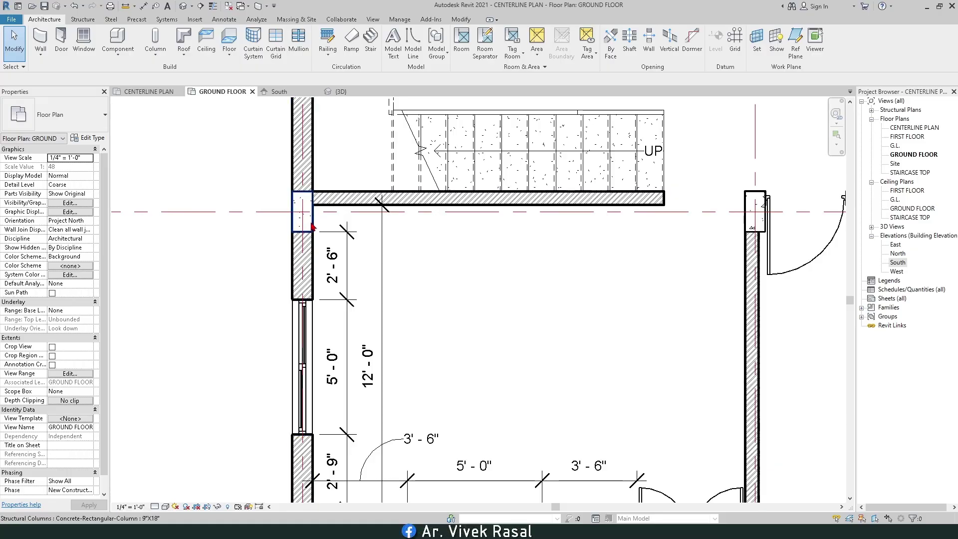
pyautogui.scroll(-1, 316, 213)
pyautogui.scroll(2, 305, 204)
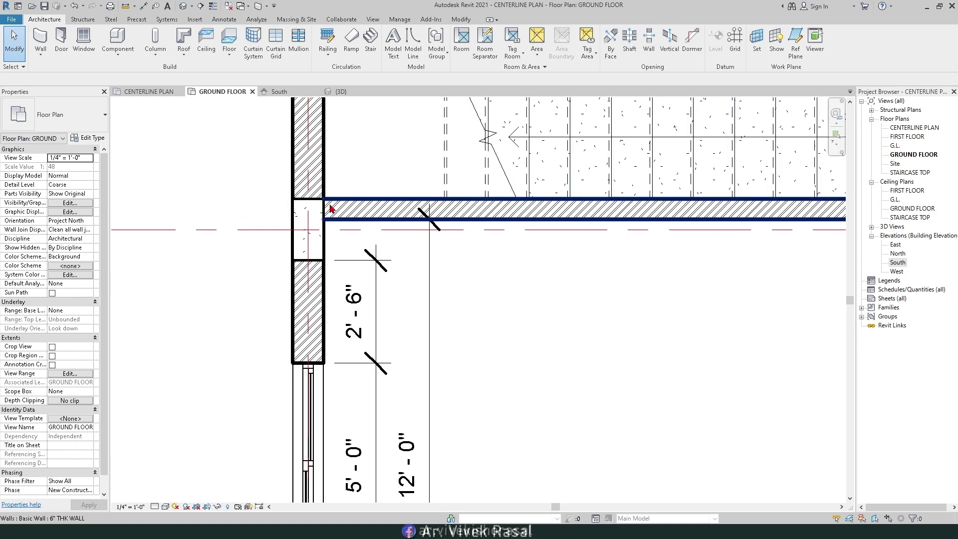
pyautogui.scroll(-1, 327, 207)
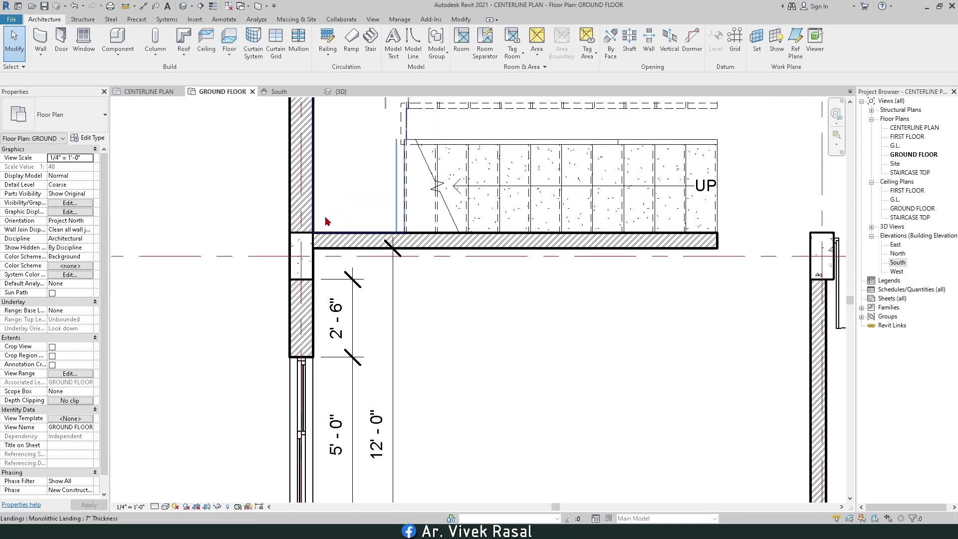
pyautogui.click(144, 6)
pyautogui.scroll(2, 315, 245)
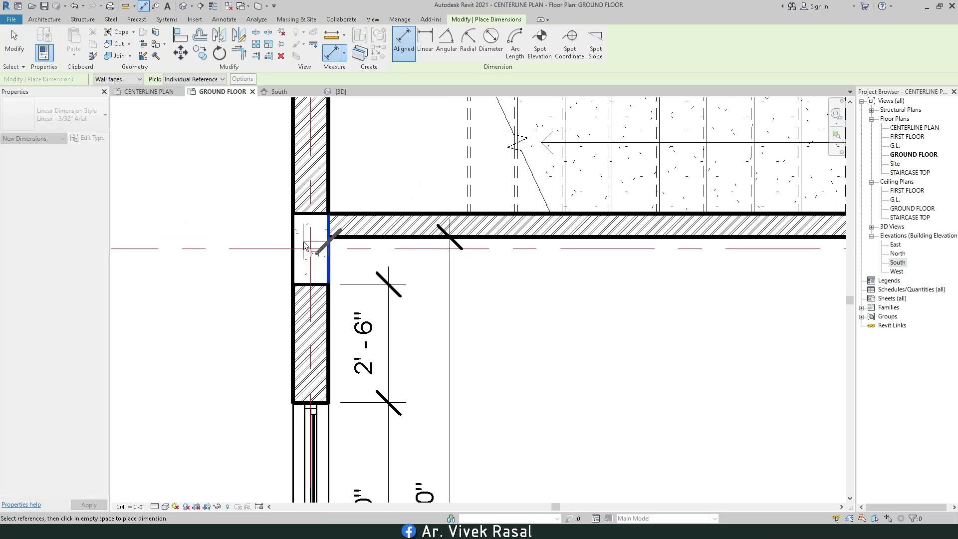
pyautogui.scroll(-1, 307, 244)
pyautogui.scroll(1, 675, 256)
pyautogui.click(747, 232)
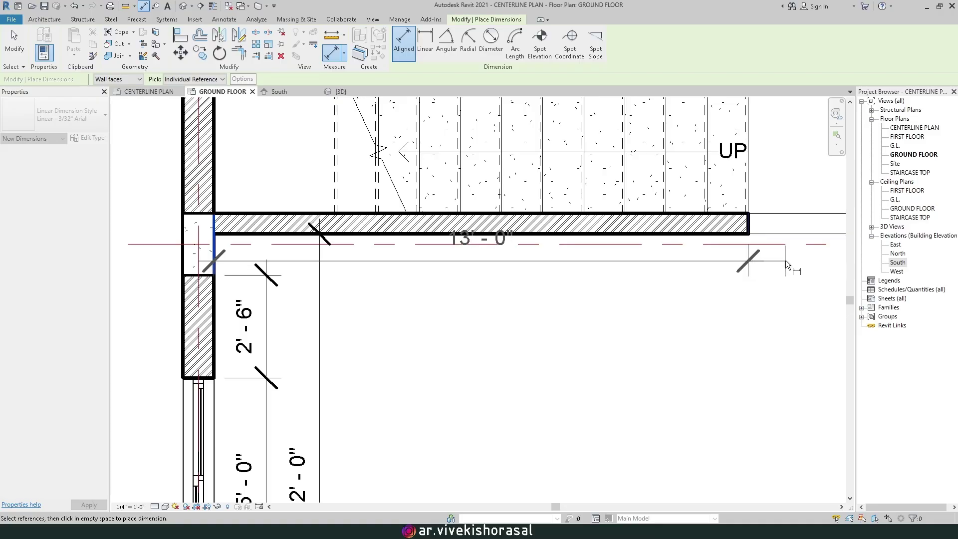
pyautogui.moveTo(783, 261); pyautogui.dragTo(653, 283, button='middle')
pyautogui.click(742, 278)
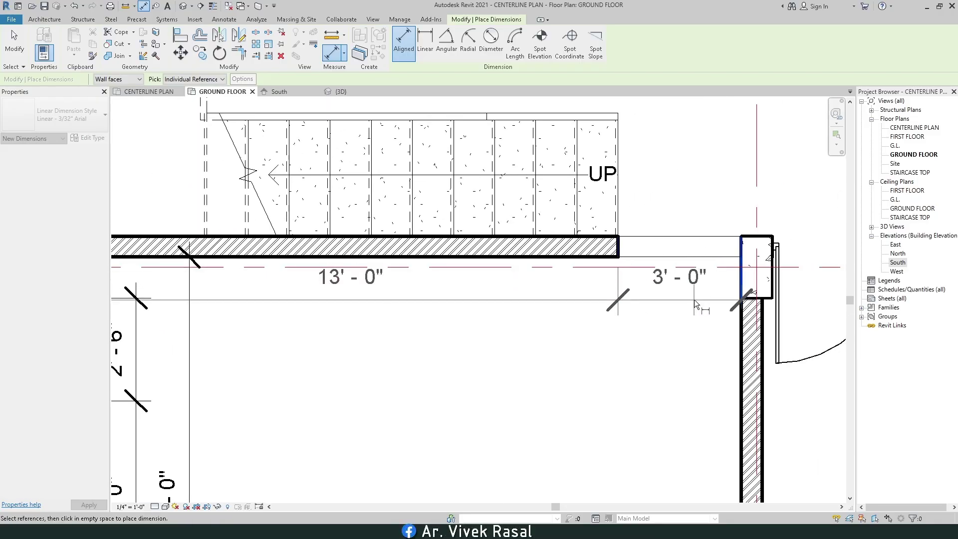
pyautogui.click(694, 312)
pyautogui.scroll(-3, 675, 286)
pyautogui.moveTo(547, 328); pyautogui.dragTo(558, 237, button='middle')
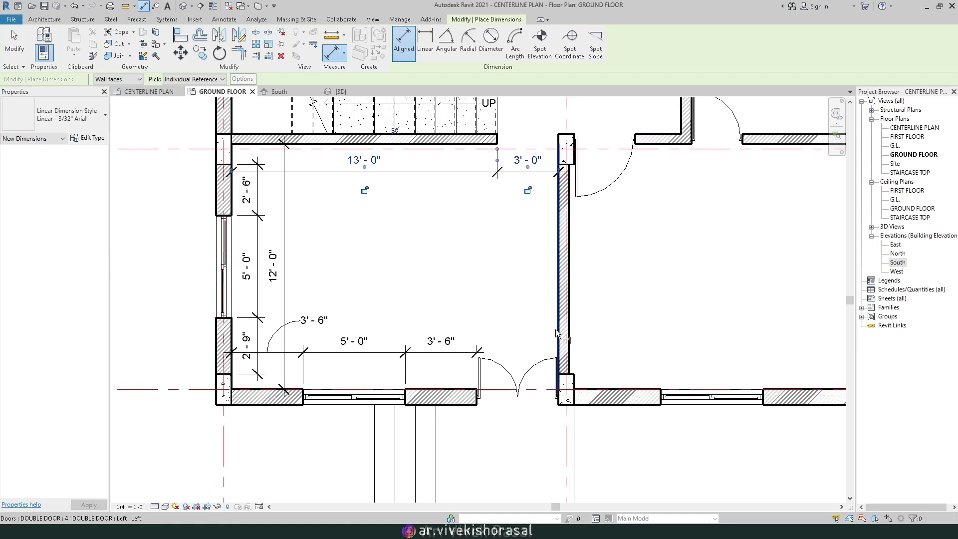
pyautogui.moveTo(588, 271); pyautogui.dragTo(508, 303, button='middle')
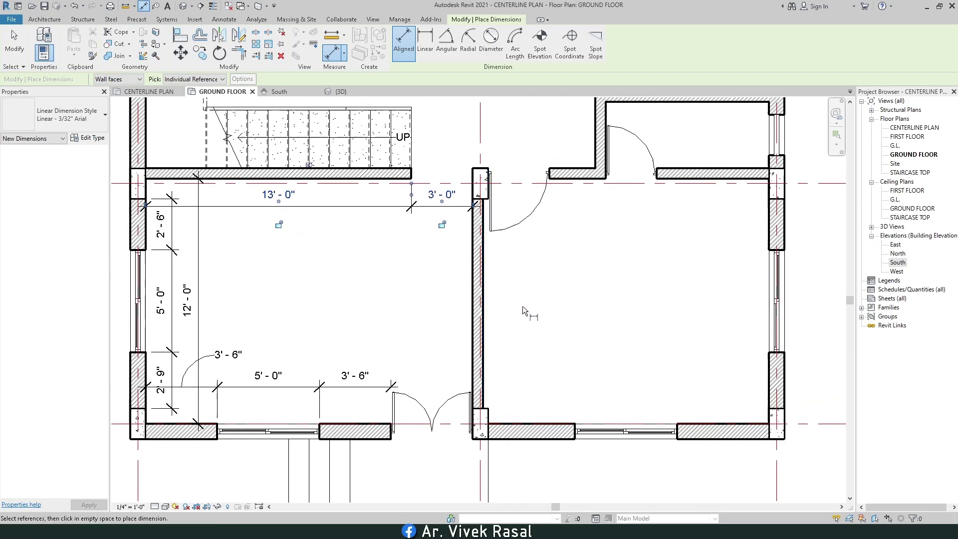
pyautogui.moveTo(439, 399); pyautogui.dragTo(424, 324, button='middle')
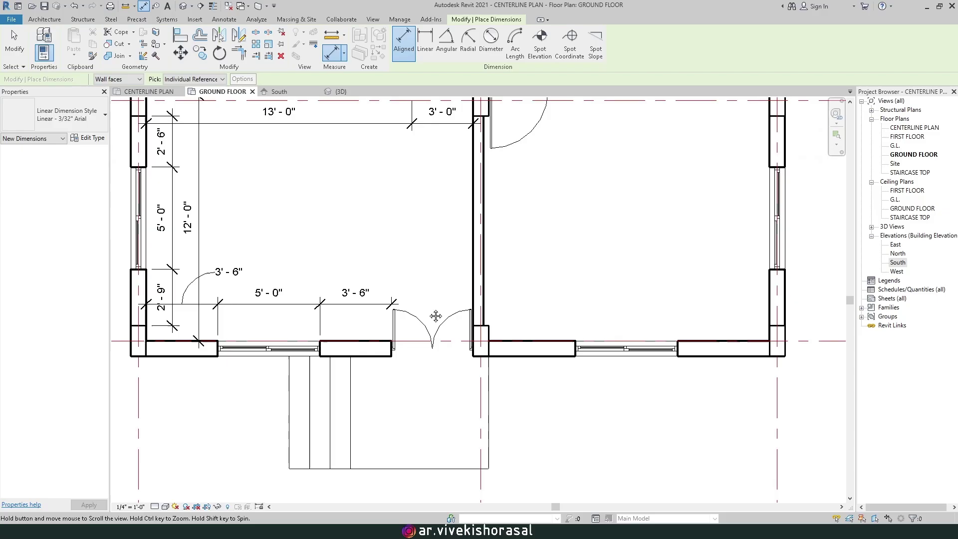
pyautogui.press('Escape')
pyautogui.press('Escape')
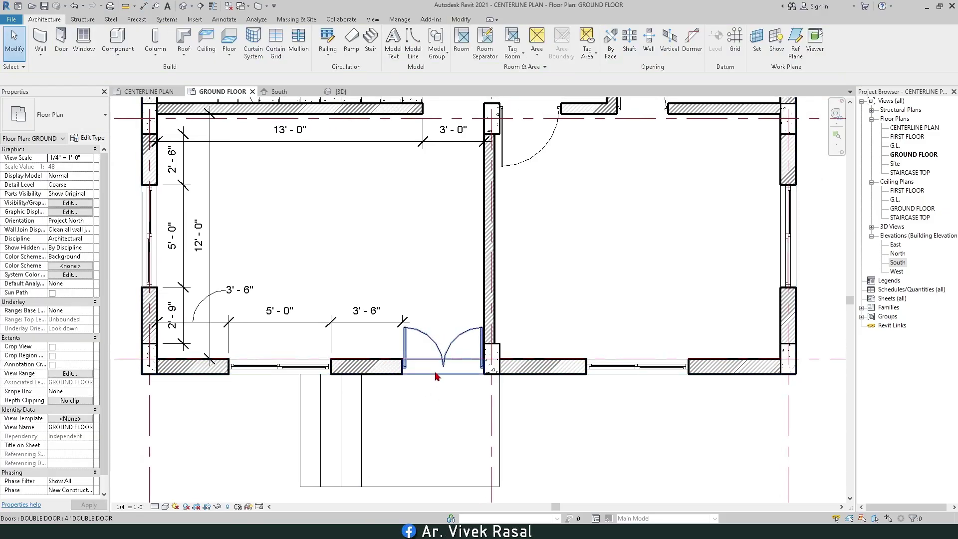
# Step: Dimension the right room's lower wall with one aligned string from the middle column through both window edges to the right corner column
pyautogui.moveTo(634, 227); pyautogui.dragTo(556, 251, button='middle')
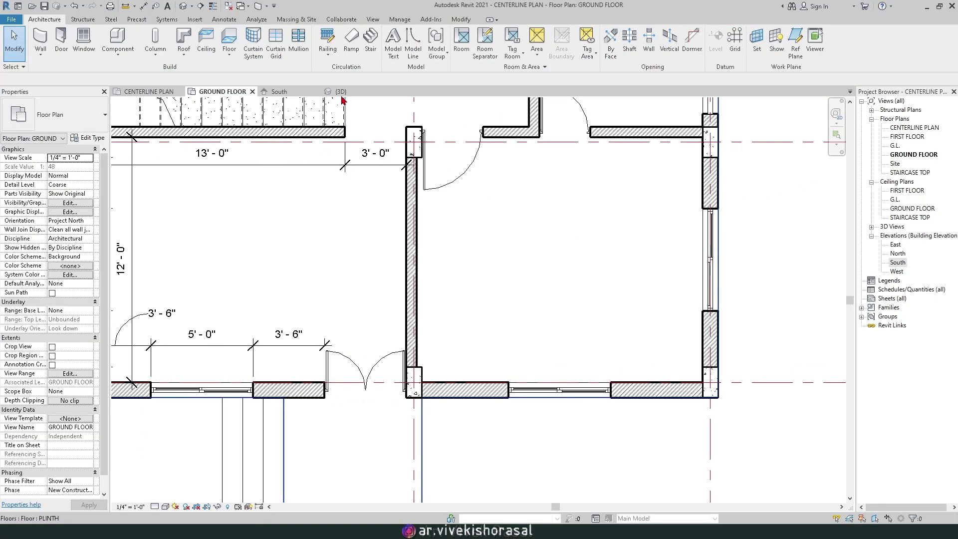
pyautogui.click(145, 6)
pyautogui.scroll(3, 464, 357)
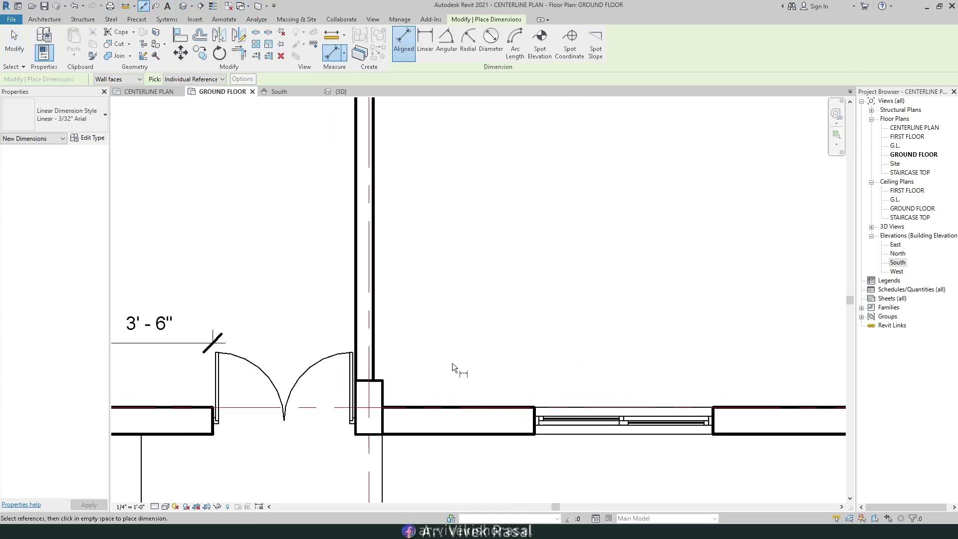
pyautogui.click(381, 392)
pyautogui.scroll(2, 519, 406)
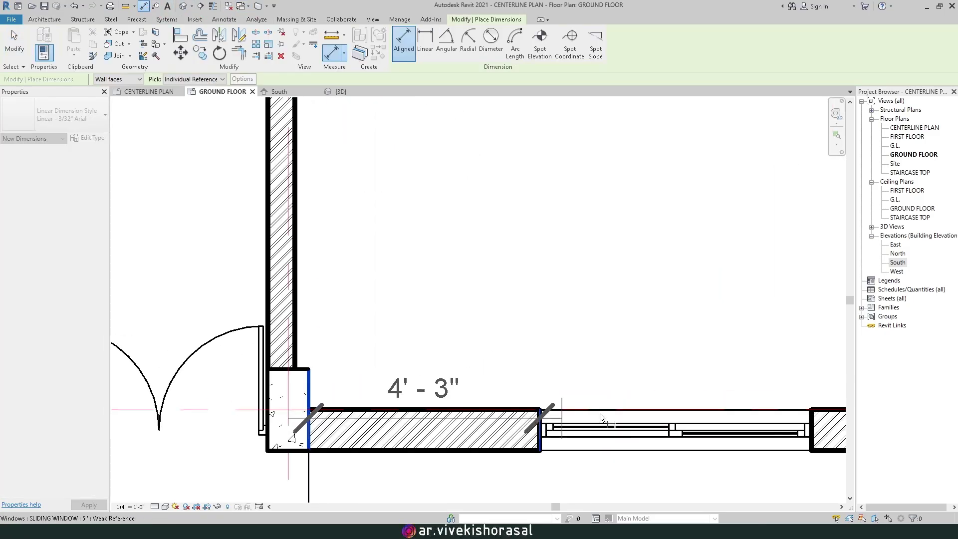
pyautogui.moveTo(637, 379); pyautogui.dragTo(402, 344, button='middle')
pyautogui.click(576, 391)
pyautogui.moveTo(649, 383); pyautogui.dragTo(504, 378, button='middle')
pyautogui.click(674, 368)
pyautogui.scroll(-3, 569, 297)
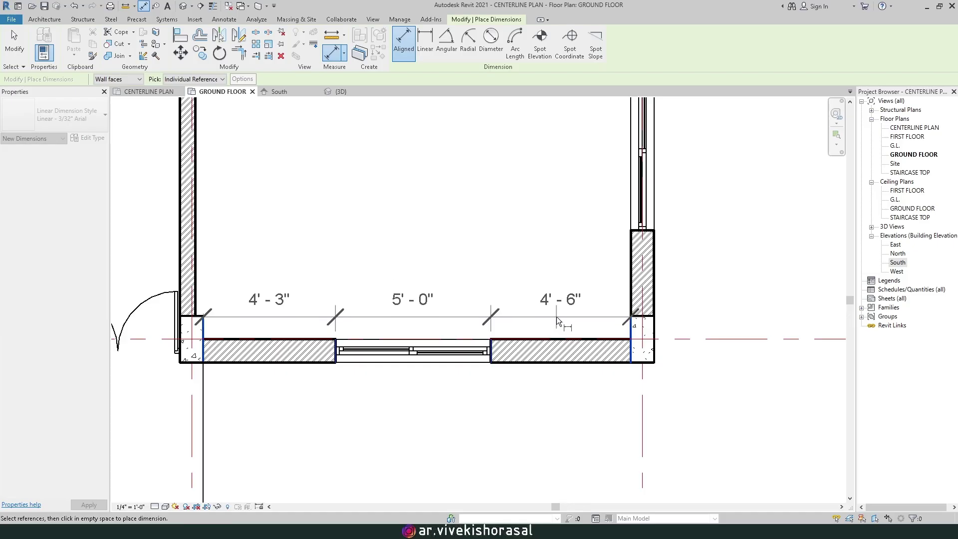
pyautogui.click(556, 317)
# Step: Dimension the lower right room's outer side wall with one aligned string from the lower corner column through both window edges to the upper column
pyautogui.moveTo(512, 310); pyautogui.dragTo(584, 332, button='middle')
pyautogui.moveTo(718, 357); pyautogui.dragTo(574, 407, button='middle')
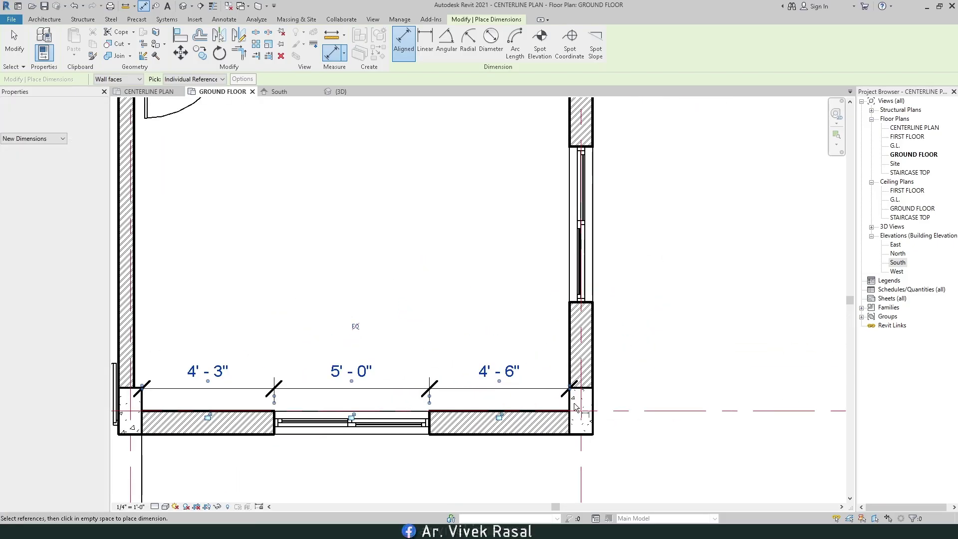
pyautogui.scroll(3, 574, 404)
pyautogui.click(579, 377)
pyautogui.moveTo(569, 268); pyautogui.dragTo(566, 305, button='middle')
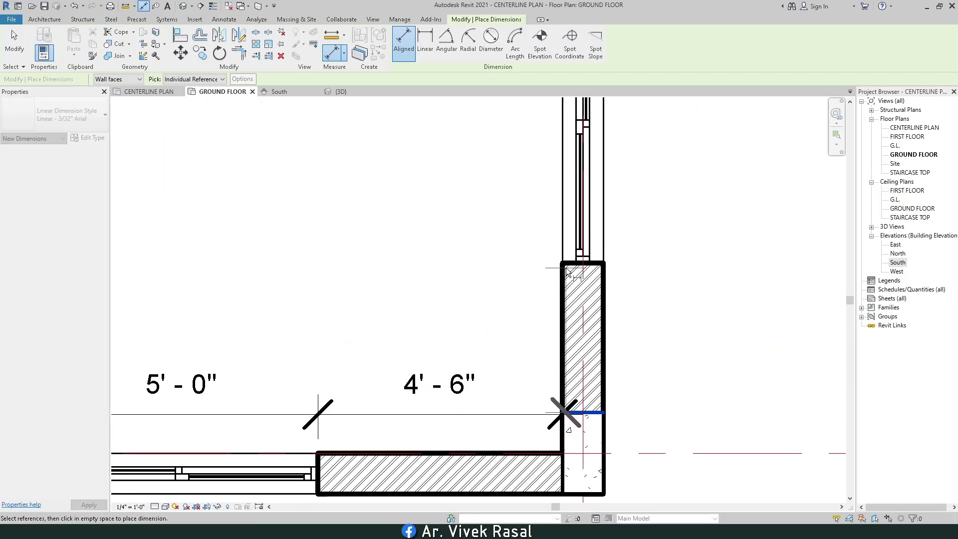
pyautogui.click(567, 265)
pyautogui.moveTo(573, 182); pyautogui.dragTo(513, 420, button='middle')
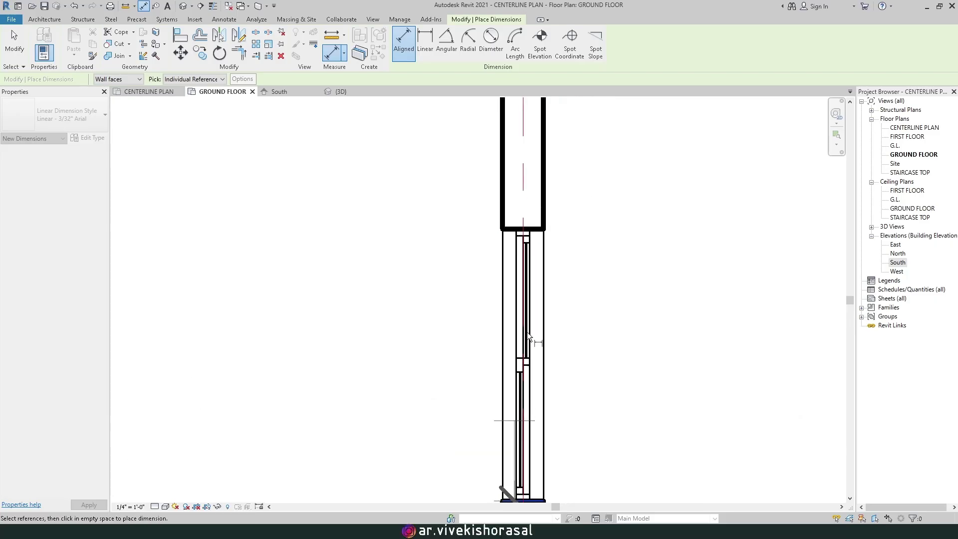
pyautogui.click(508, 231)
pyautogui.scroll(-2, 507, 231)
pyautogui.moveTo(487, 198); pyautogui.dragTo(494, 293, button='middle')
pyautogui.scroll(2, 505, 254)
pyautogui.click(522, 231)
pyautogui.scroll(-2, 522, 233)
pyautogui.click(479, 230)
# Step: Dimension the wall between the right column and the lower small room's door with an aligned dimension below it, and turn on thin-line display
pyautogui.moveTo(387, 272); pyautogui.dragTo(509, 310, button='middle')
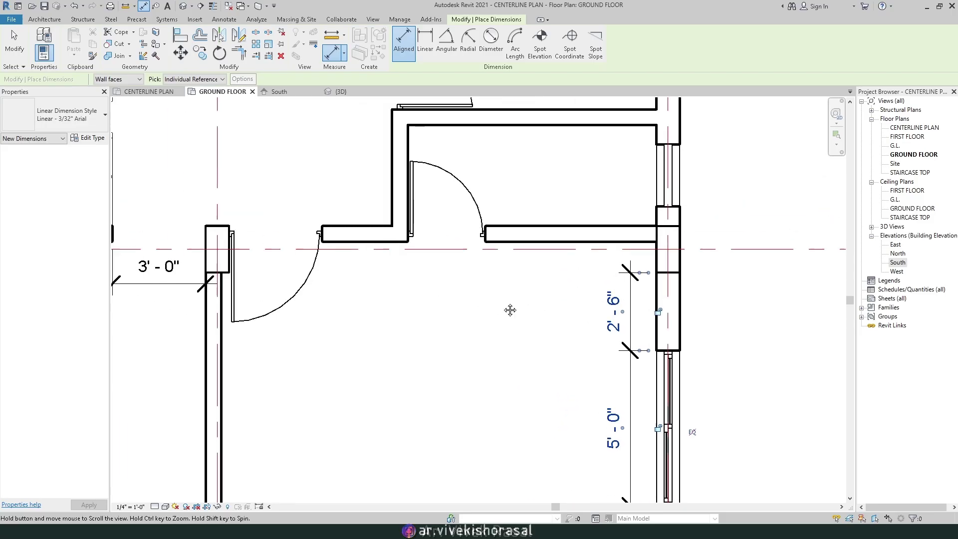
pyautogui.scroll(2, 672, 257)
pyautogui.click(646, 238)
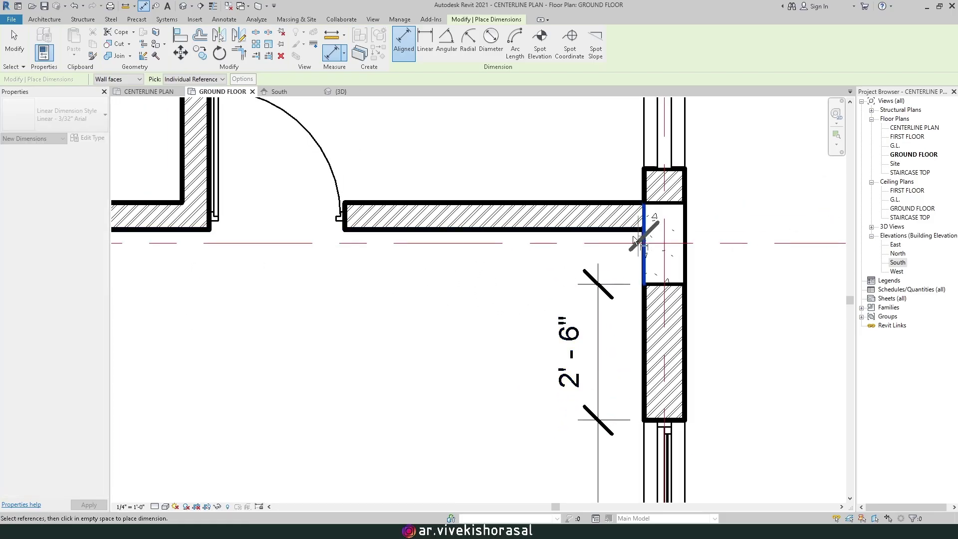
pyautogui.click(349, 224)
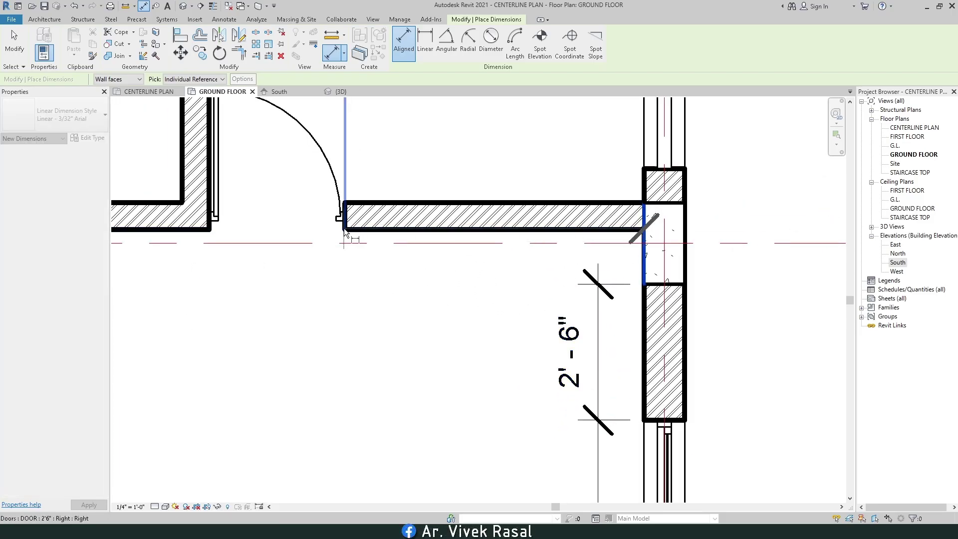
pyautogui.click(348, 283)
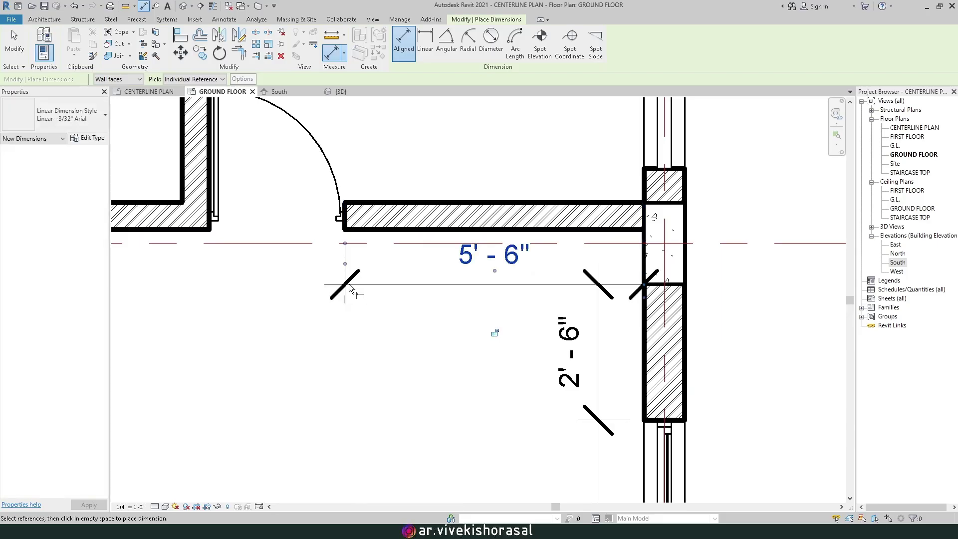
pyautogui.moveTo(291, 243); pyautogui.dragTo(392, 283, button='middle')
pyautogui.click(213, 9)
# Step: Dimension the door opening beside the middle column and the adjoining wall with one aligned string from the column face to the small room's partition
pyautogui.moveTo(417, 344); pyautogui.dragTo(466, 342, button='middle')
pyautogui.scroll(-2, 470, 337)
pyautogui.moveTo(354, 319); pyautogui.dragTo(441, 336, button='middle')
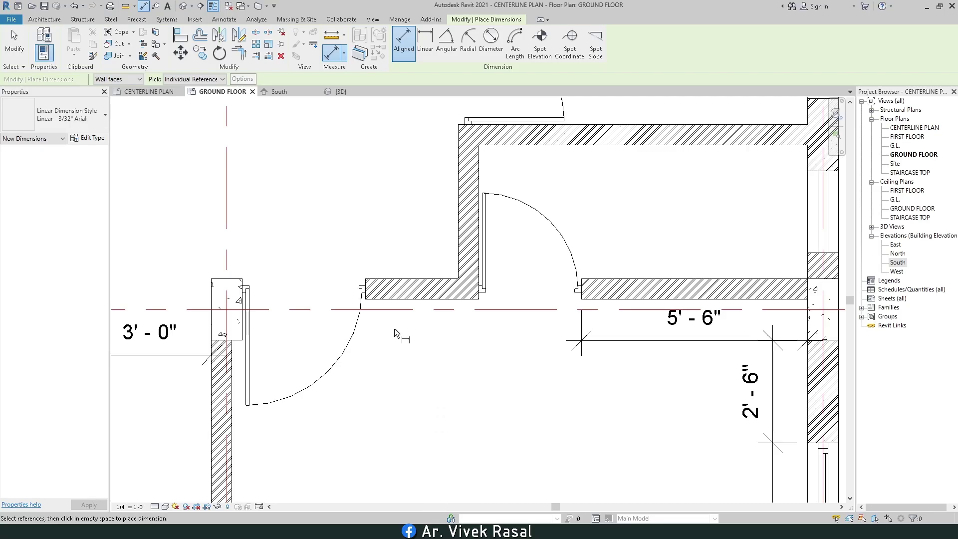
pyautogui.scroll(1, 331, 357)
pyautogui.scroll(2, 323, 298)
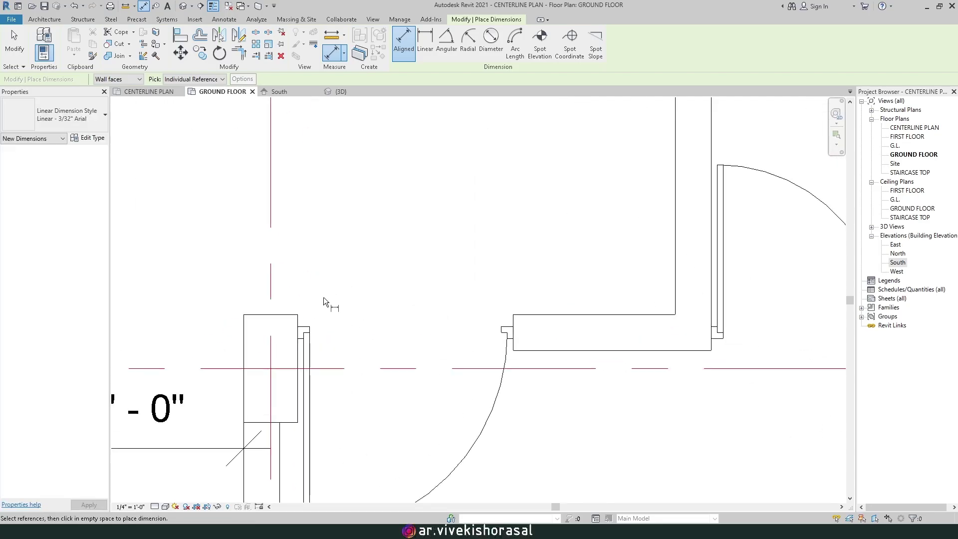
pyautogui.click(299, 327)
pyautogui.click(514, 320)
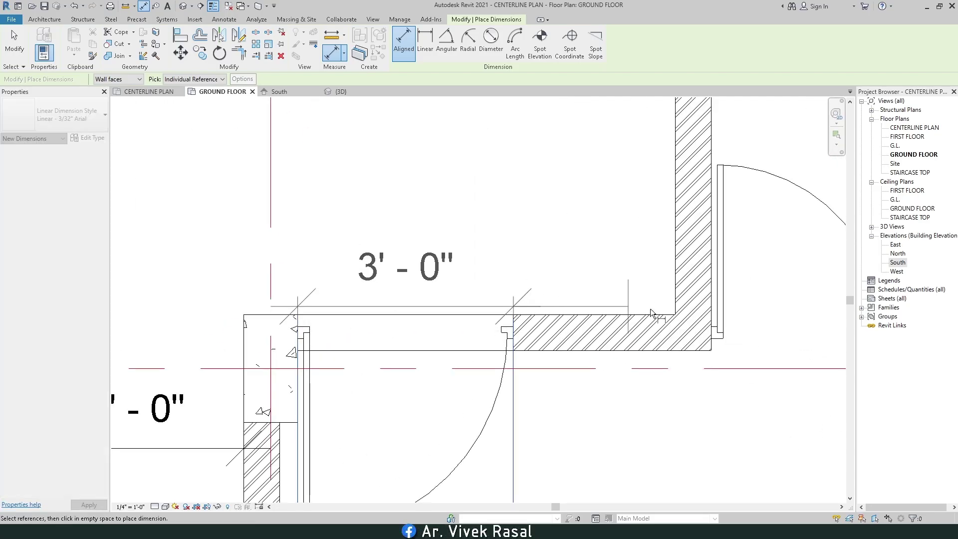
pyautogui.click(677, 290)
pyautogui.click(602, 280)
# Step: Add aligned dimensions for the depth and width of the lower small room between its inner wall faces
pyautogui.scroll(-1, 654, 317)
pyautogui.moveTo(655, 319); pyautogui.dragTo(232, 337, button='middle')
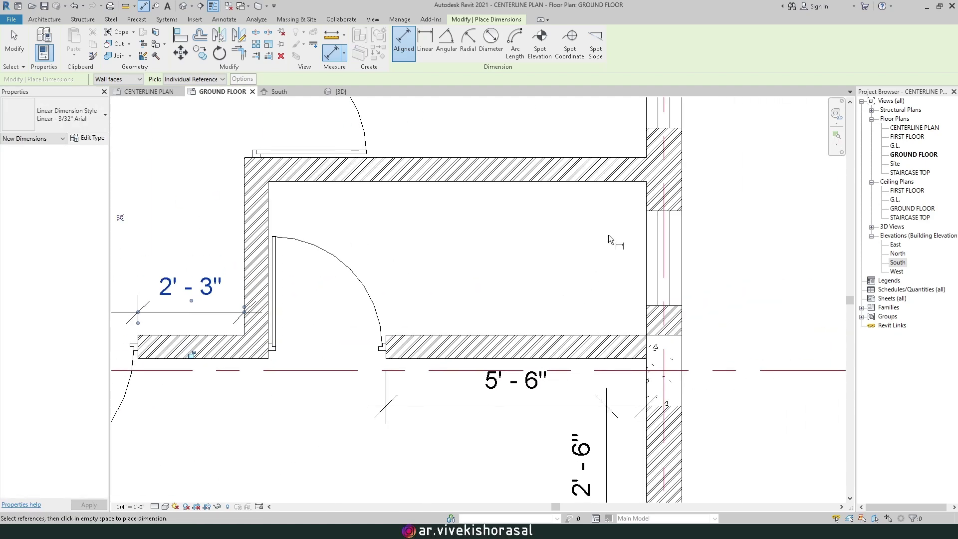
pyautogui.click(617, 183)
pyautogui.click(621, 313)
pyautogui.click(610, 304)
pyautogui.moveTo(279, 187); pyautogui.dragTo(352, 243, button='middle')
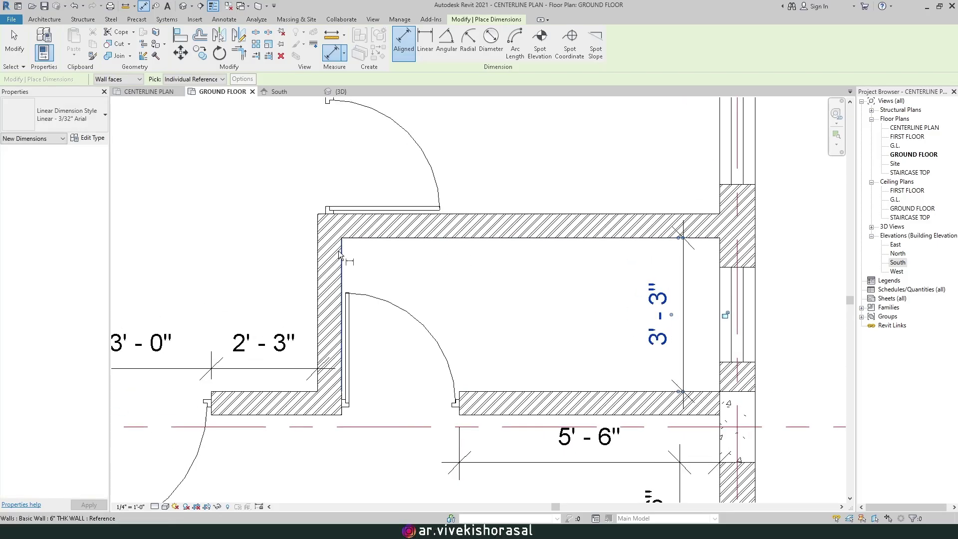
pyautogui.click(339, 250)
pyautogui.click(719, 280)
pyautogui.click(609, 288)
# Step: Add aligned dimensions for the depth and width of the upper small room between its inner wall faces
pyautogui.scroll(-1, 614, 300)
pyautogui.moveTo(649, 200); pyautogui.dragTo(642, 253, button='middle')
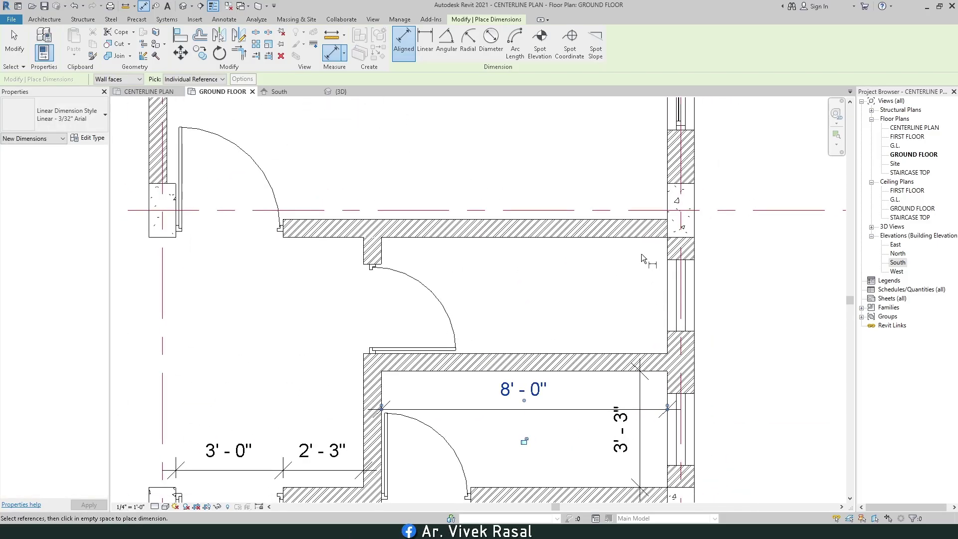
pyautogui.click(640, 360)
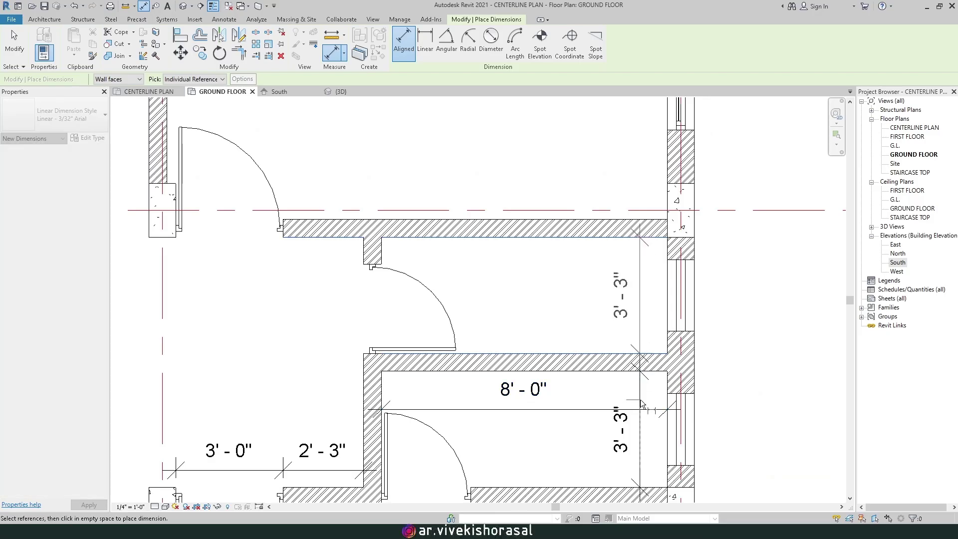
pyautogui.click(641, 403)
pyautogui.moveTo(618, 393); pyautogui.dragTo(703, 422, button='middle')
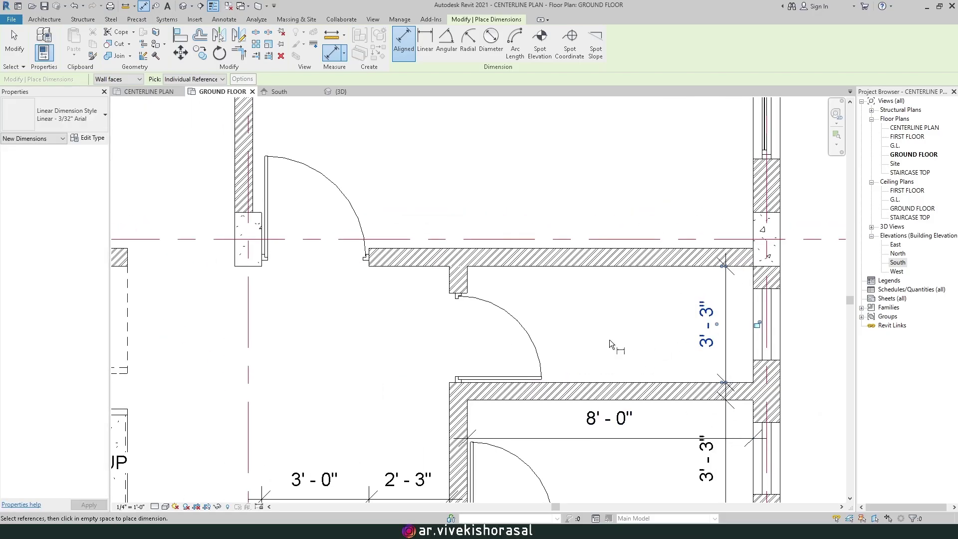
pyautogui.click(469, 283)
pyautogui.click(753, 292)
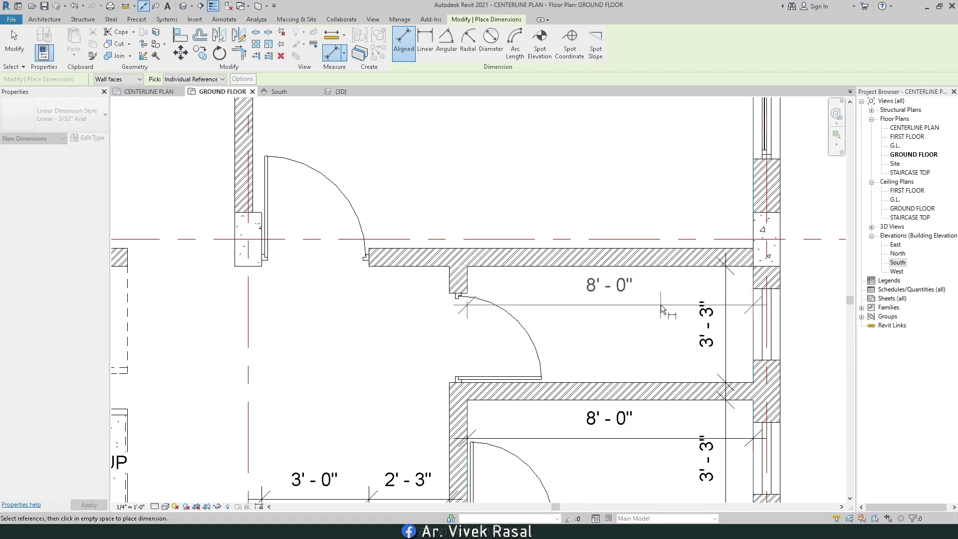
pyautogui.click(661, 304)
# Step: Dimension the wall above the staircase with one aligned string from the middle column through the wall's free end to the left column
pyautogui.scroll(-3, 661, 305)
pyautogui.moveTo(550, 244)
pyautogui.mouseDown(button='middle')
pyautogui.moveTo(592, 283)
pyautogui.moveTo(585, 247)
pyautogui.moveTo(601, 228)
pyautogui.mouseUp(button='middle')
pyautogui.scroll(-1, 455, 191)
pyautogui.moveTo(455, 192); pyautogui.dragTo(510, 314, button='middle')
pyautogui.scroll(5, 629, 348)
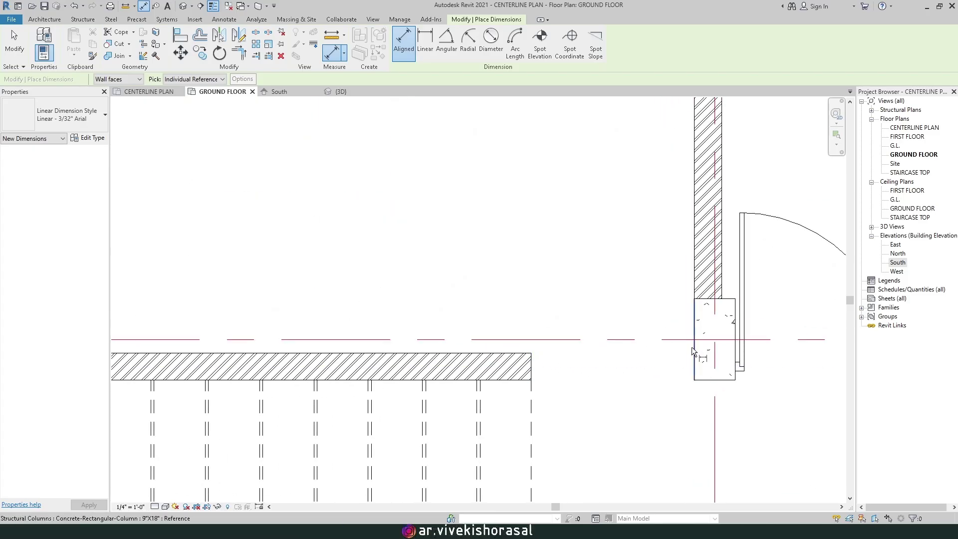
pyautogui.click(693, 352)
pyautogui.click(532, 355)
pyautogui.scroll(-2, 481, 300)
pyautogui.scroll(4, 481, 300)
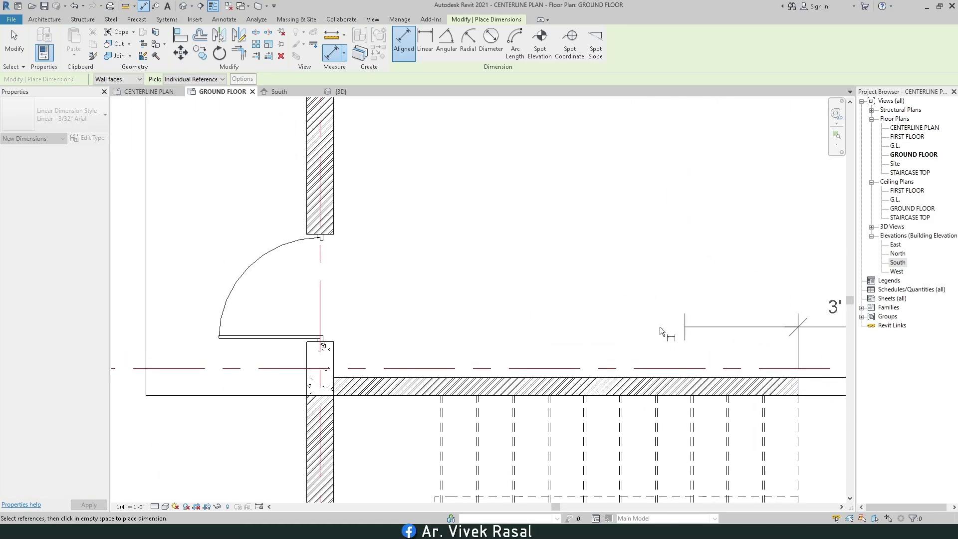
pyautogui.click(340, 365)
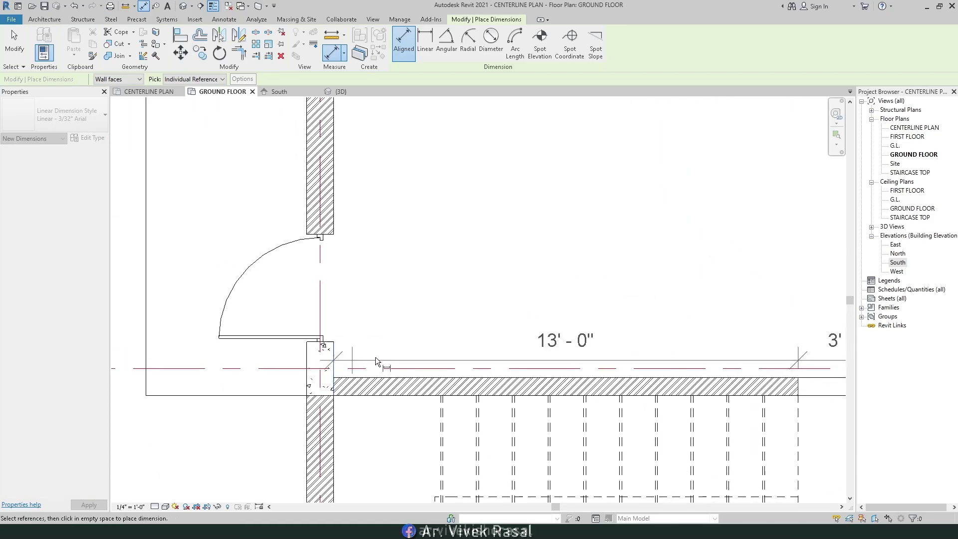
pyautogui.click(430, 348)
pyautogui.scroll(-2, 387, 317)
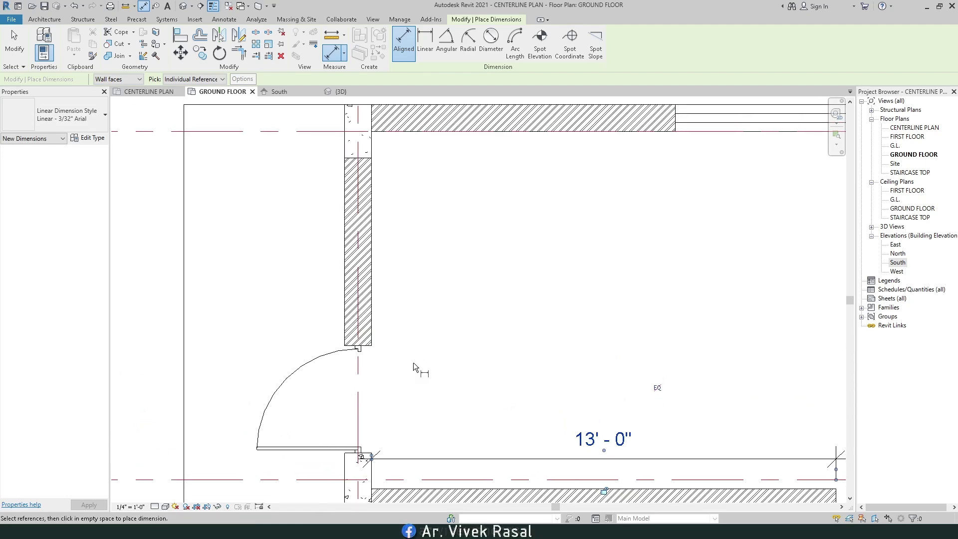
pyautogui.scroll(2, 367, 458)
pyautogui.scroll(-1, 367, 456)
pyautogui.moveTo(400, 298)
pyautogui.mouseDown(button='middle')
pyautogui.moveTo(393, 398)
pyautogui.moveTo(394, 293)
pyautogui.mouseUp(button='middle')
pyautogui.scroll(2, 380, 315)
pyautogui.scroll(-1, 367, 402)
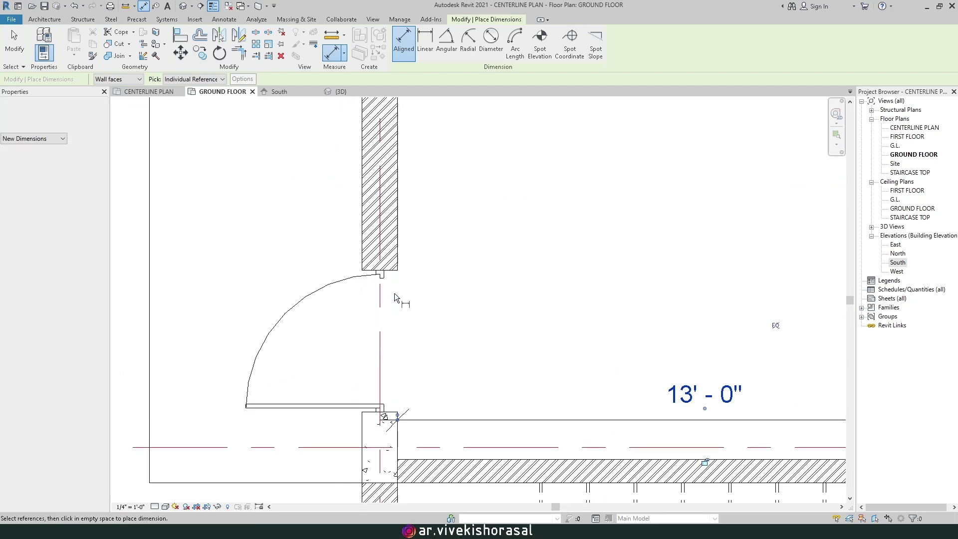
pyautogui.moveTo(395, 415); pyautogui.dragTo(386, 418)
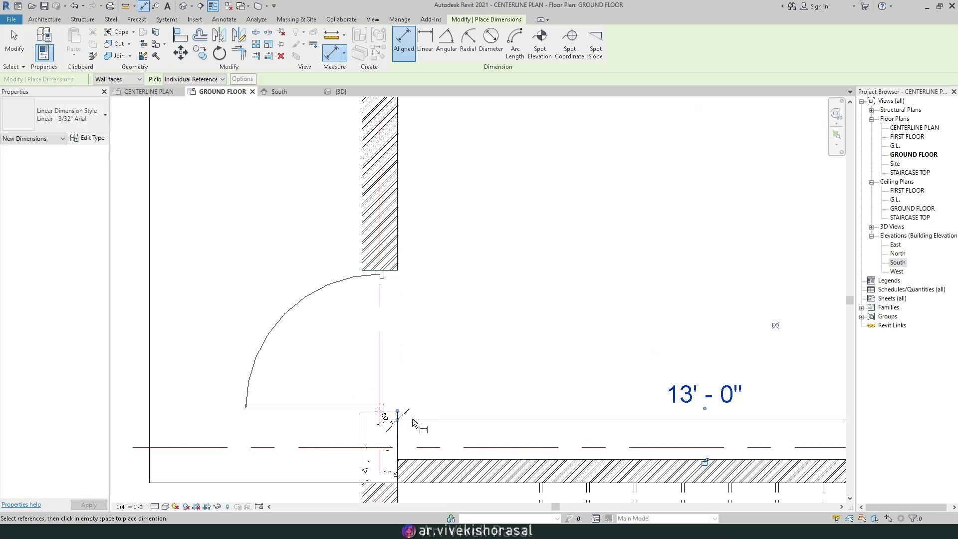
pyautogui.press('Escape')
pyautogui.press('Escape')
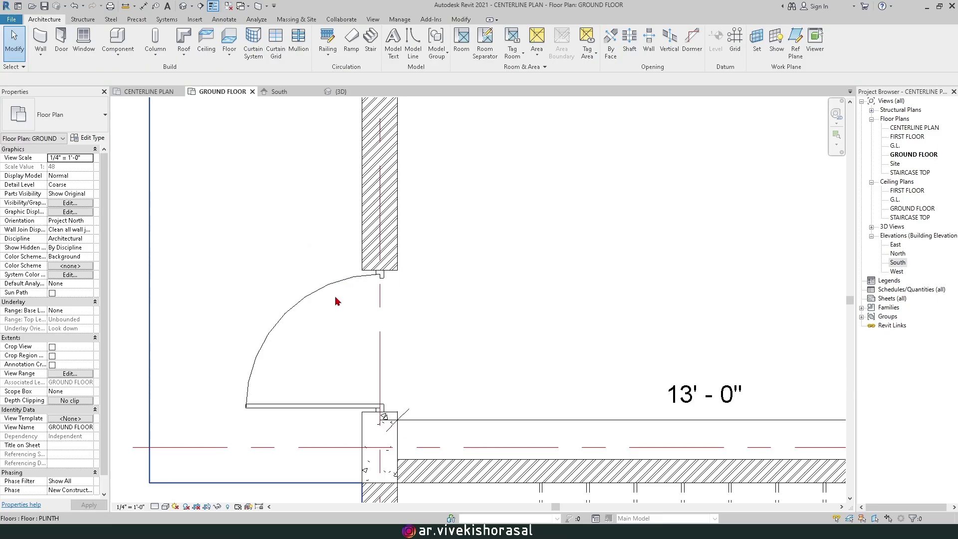
# Step: Dimension the upper left room's outer side wall with one aligned string from the lower column through the door opening to the upper column
pyautogui.click(144, 6)
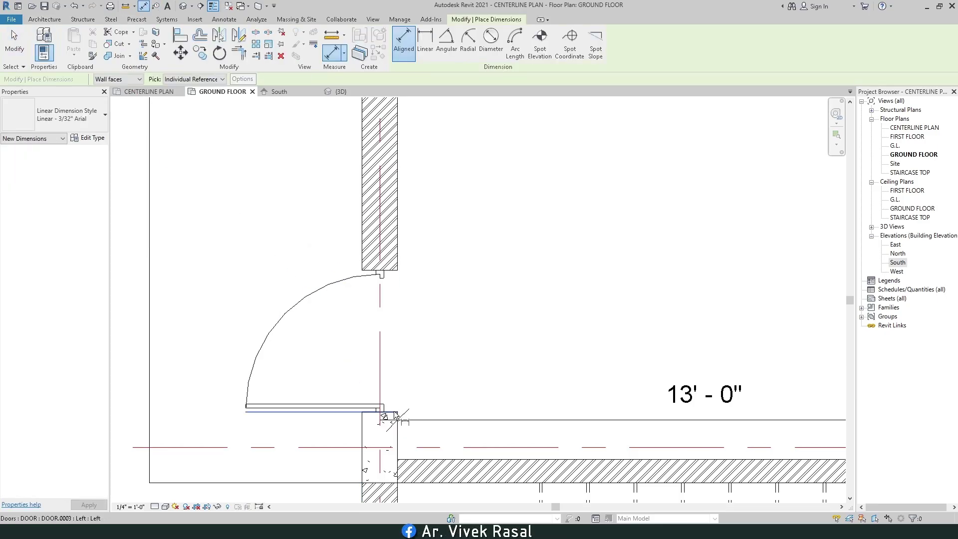
pyautogui.click(404, 282)
pyautogui.scroll(3, 408, 250)
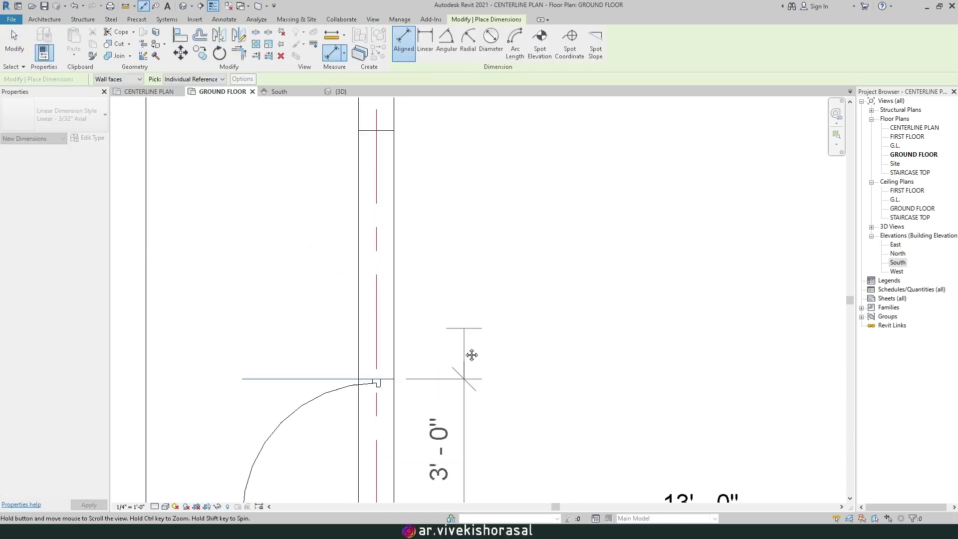
pyautogui.click(391, 167)
pyautogui.scroll(-2, 391, 167)
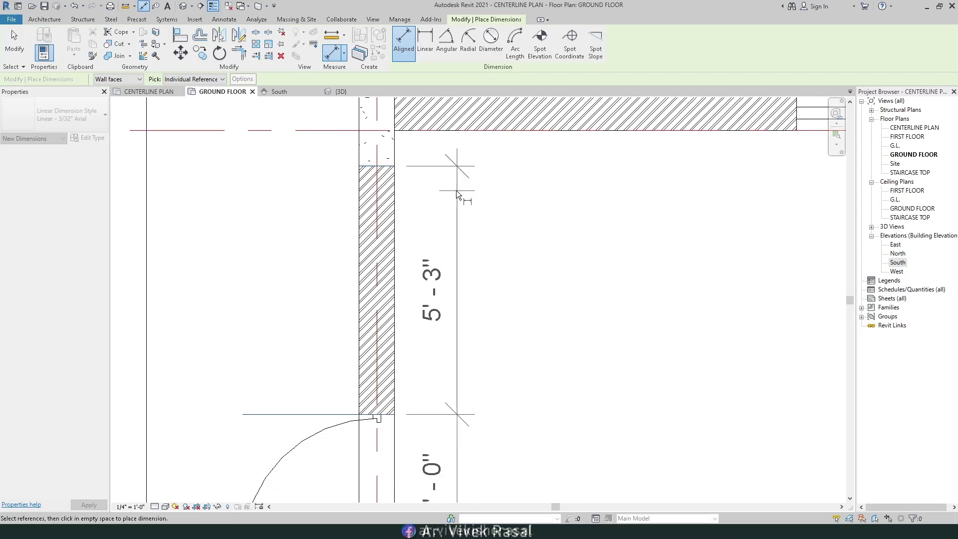
pyautogui.click(452, 192)
# Step: Dimension the upper left room's top wall with one aligned string from the left column through both window edges to the middle column
pyautogui.moveTo(451, 192); pyautogui.dragTo(416, 274, button='middle')
pyautogui.click(334, 233)
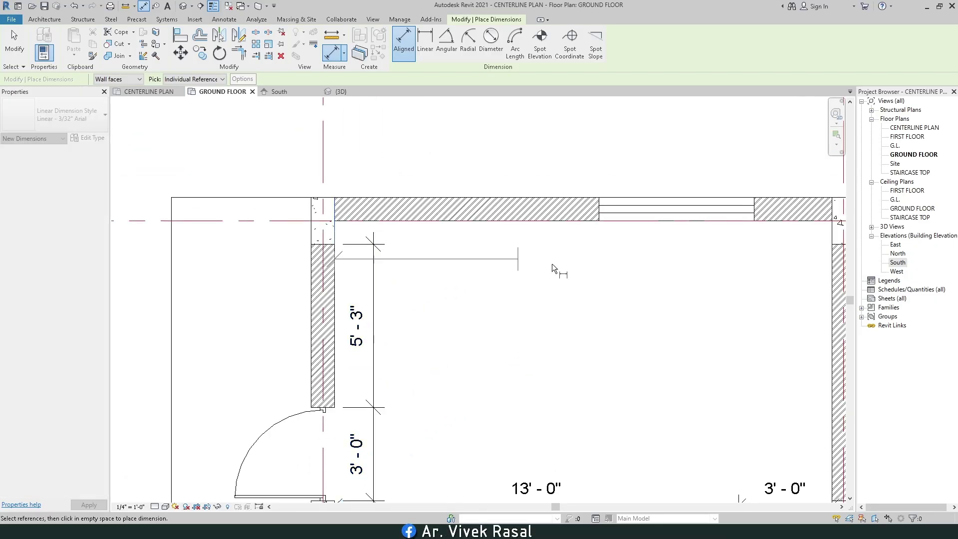
pyautogui.click(753, 220)
pyautogui.moveTo(754, 220); pyautogui.dragTo(577, 240, button='middle')
pyautogui.click(655, 255)
pyautogui.click(610, 292)
# Step: Dimension the upper right room's top wall from the middle column through both window edges to the corner column, in line with the neighbouring room's string
pyautogui.scroll(-2, 559, 323)
pyautogui.moveTo(559, 322); pyautogui.dragTo(445, 174, button='middle')
pyautogui.scroll(3, 445, 175)
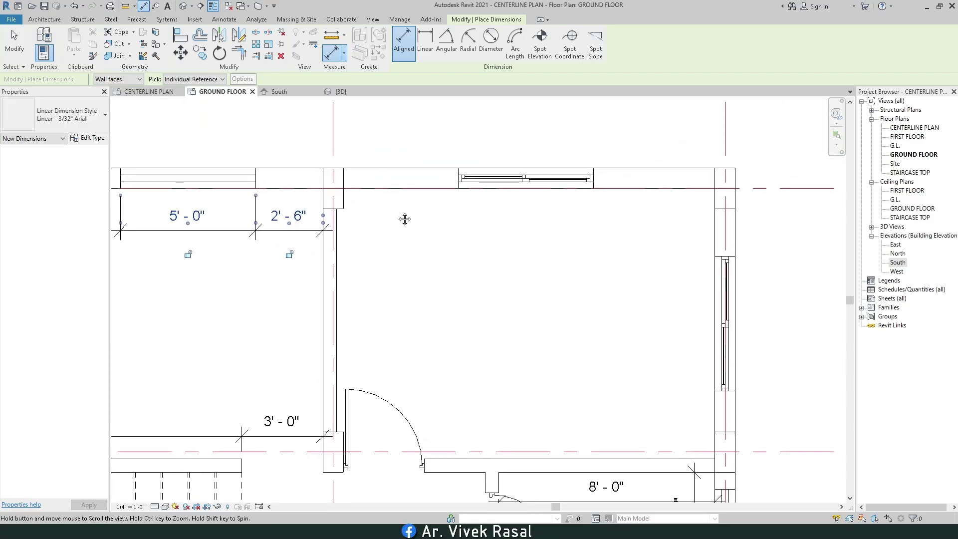
pyautogui.click(343, 196)
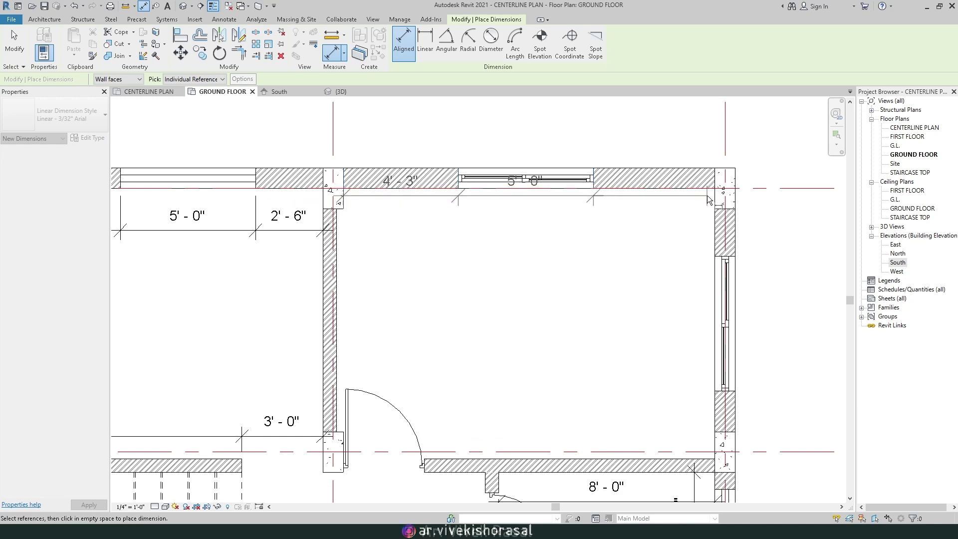
pyautogui.click(715, 219)
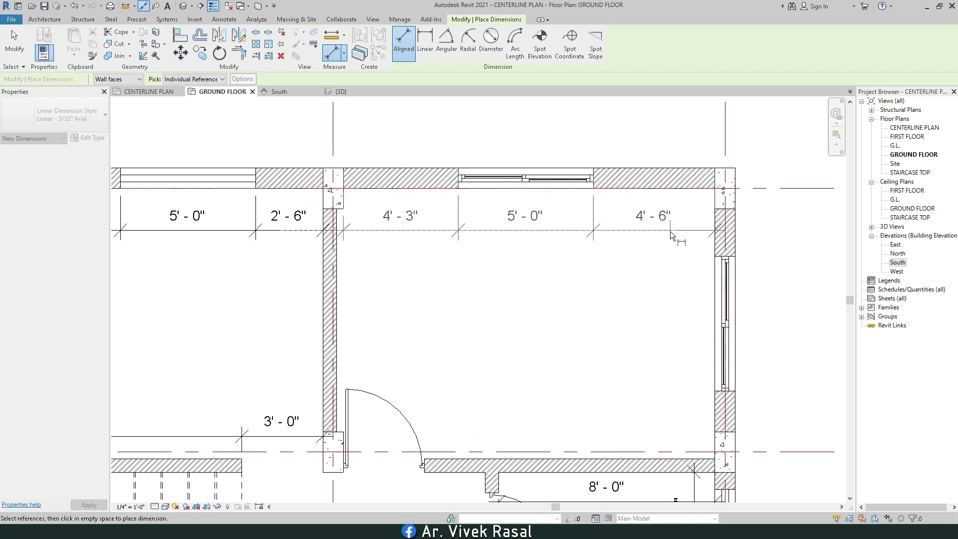
pyautogui.click(670, 232)
# Step: Dimension the upper right room's outer side wall with one aligned string from the corner column through both window edges to the column at grid C
pyautogui.moveTo(669, 232); pyautogui.dragTo(606, 225, button='middle')
pyautogui.scroll(2, 645, 194)
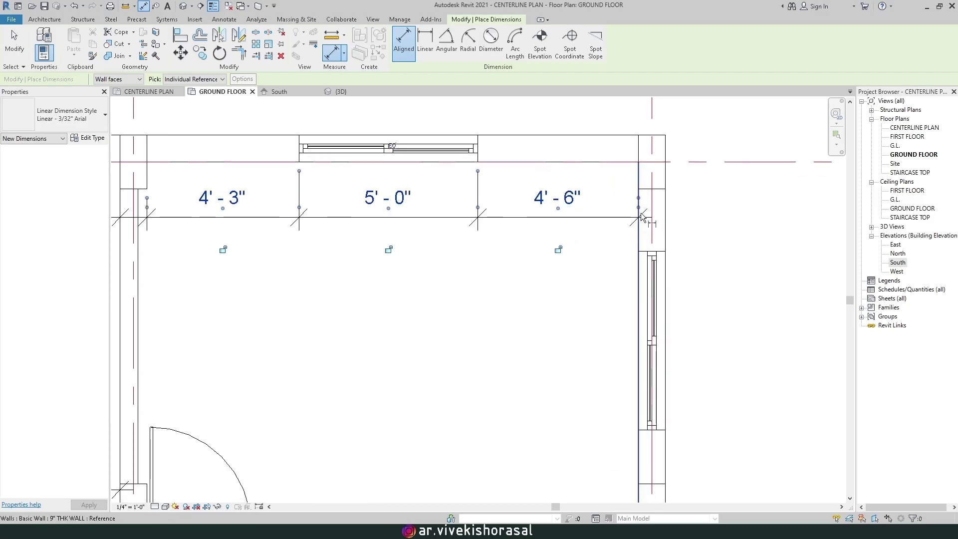
pyautogui.click(638, 252)
pyautogui.click(638, 254)
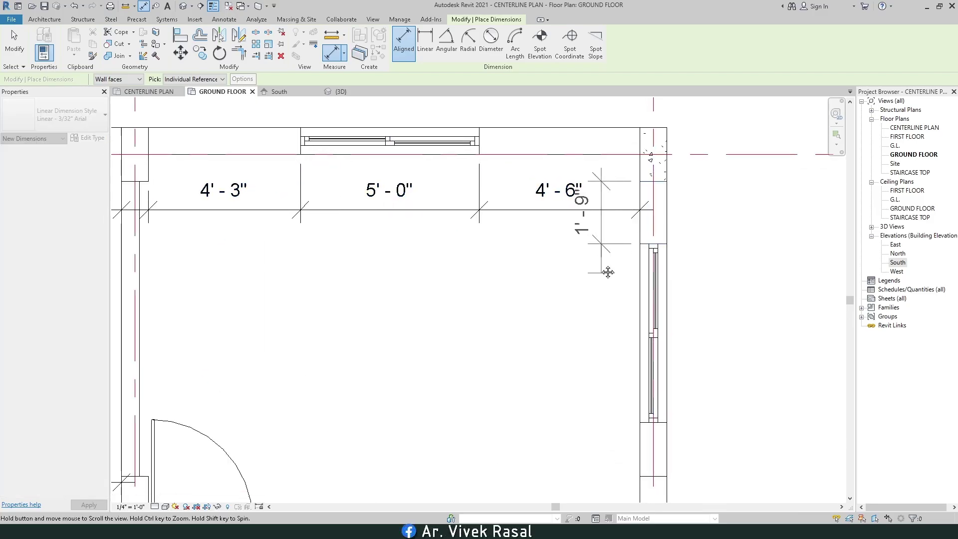
pyautogui.moveTo(641, 452); pyautogui.dragTo(640, 414, button='middle')
pyautogui.click(640, 396)
pyautogui.moveTo(642, 452); pyautogui.dragTo(643, 399, button='middle')
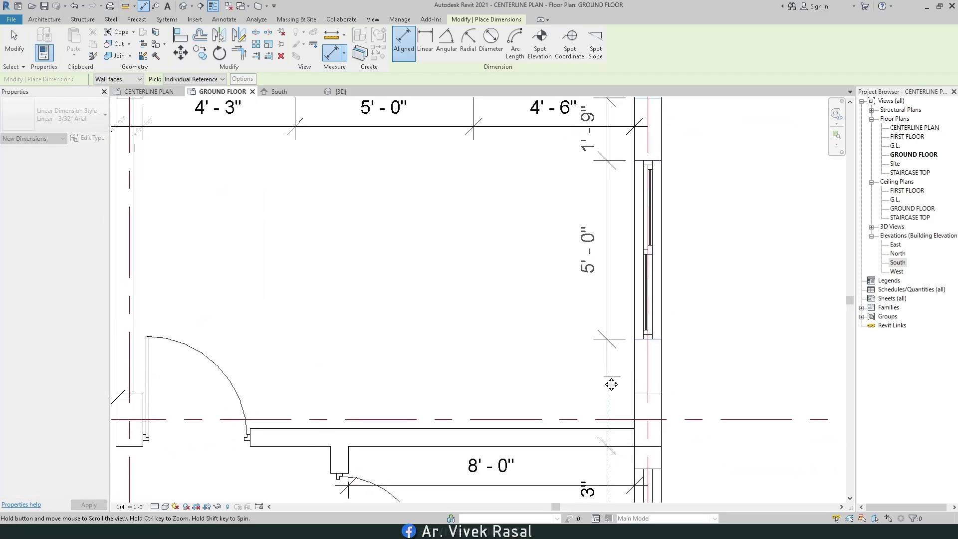
pyautogui.click(641, 395)
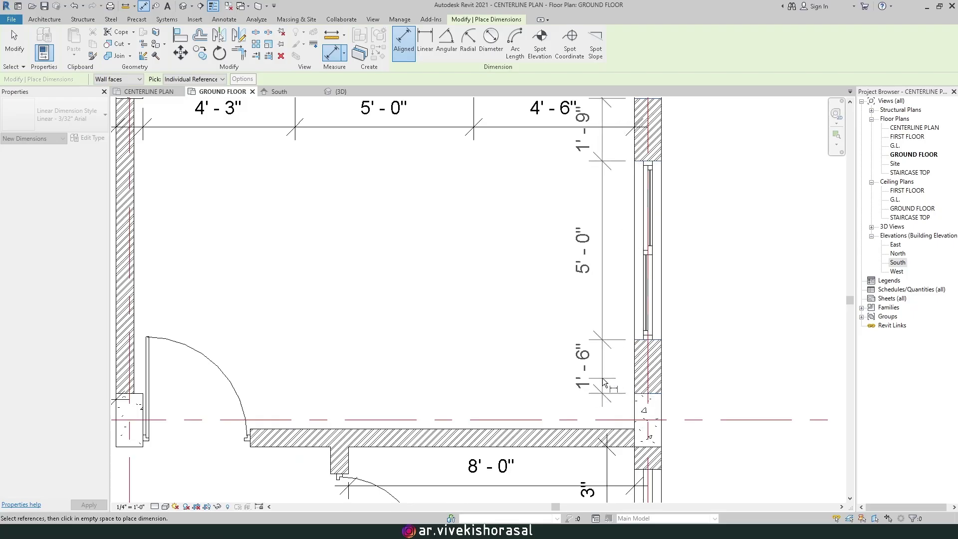
pyautogui.click(603, 378)
pyautogui.scroll(-5, 604, 360)
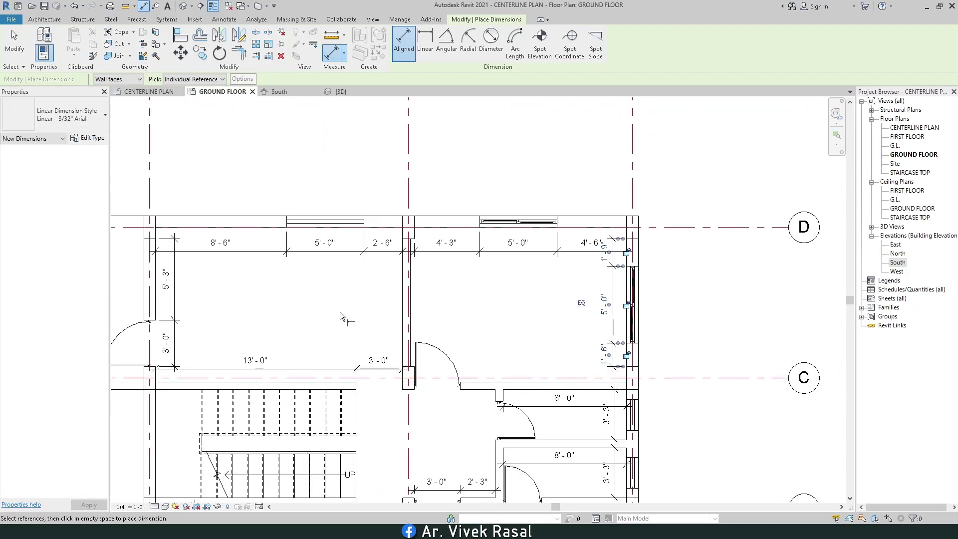
# Step: Add an aligned dimension for the building's overall outer width, above the wall on grid D
pyautogui.scroll(3, 360, 295)
pyautogui.moveTo(487, 276); pyautogui.dragTo(225, 275, button='middle')
pyautogui.click(715, 244)
pyautogui.scroll(-4, 664, 206)
# Step: Dimension the building's overall outer depth from the corner column at grid D to the one at grid A, outside the side wall
pyautogui.scroll(5, 656, 226)
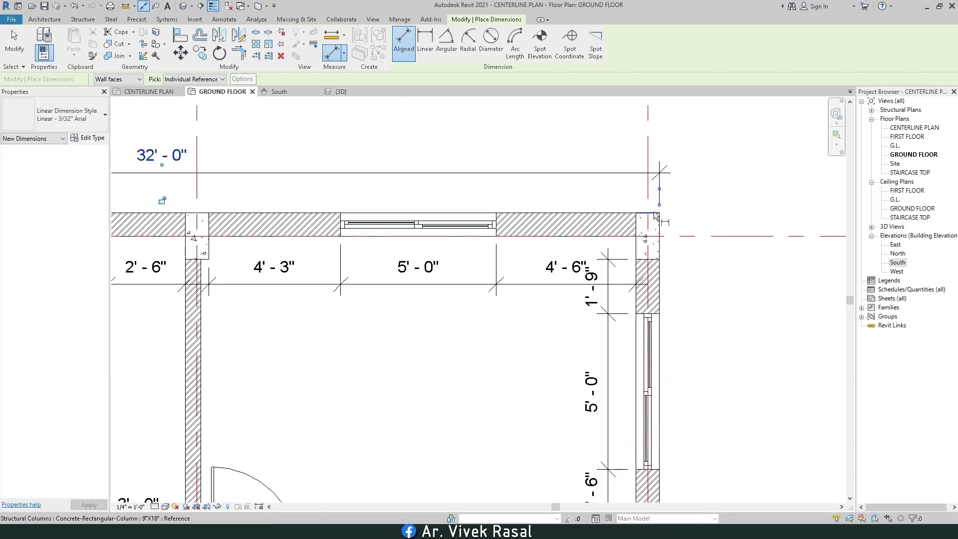
pyautogui.click(655, 213)
pyautogui.scroll(-3, 664, 202)
pyautogui.moveTo(647, 387); pyautogui.dragTo(663, 22, button='middle')
pyautogui.scroll(3, 686, 414)
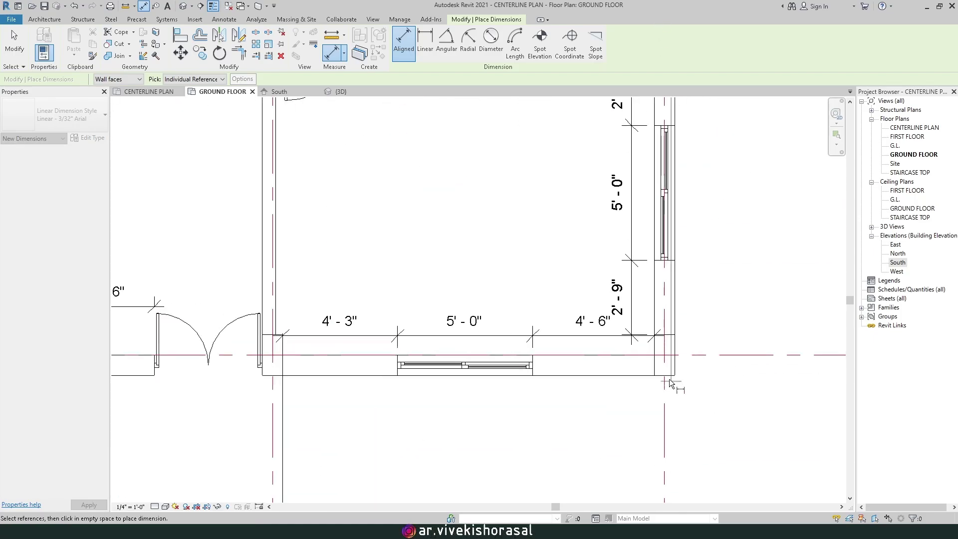
pyautogui.click(667, 373)
pyautogui.scroll(-2, 667, 373)
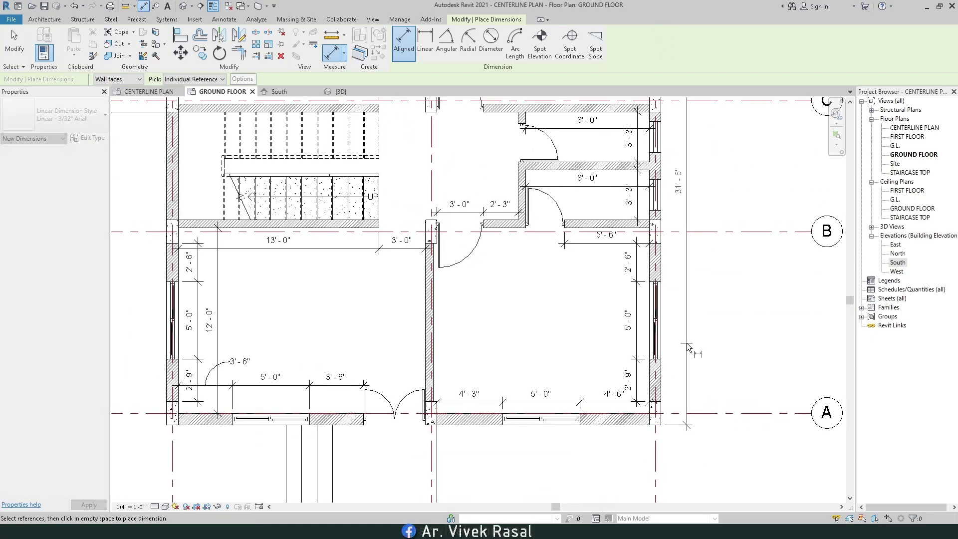
pyautogui.click(687, 343)
# Step: Dimension the entrance plinth's projection from the outer face of the grid A wall to the plinth's front edge
pyautogui.scroll(-2, 687, 343)
pyautogui.scroll(5, 670, 295)
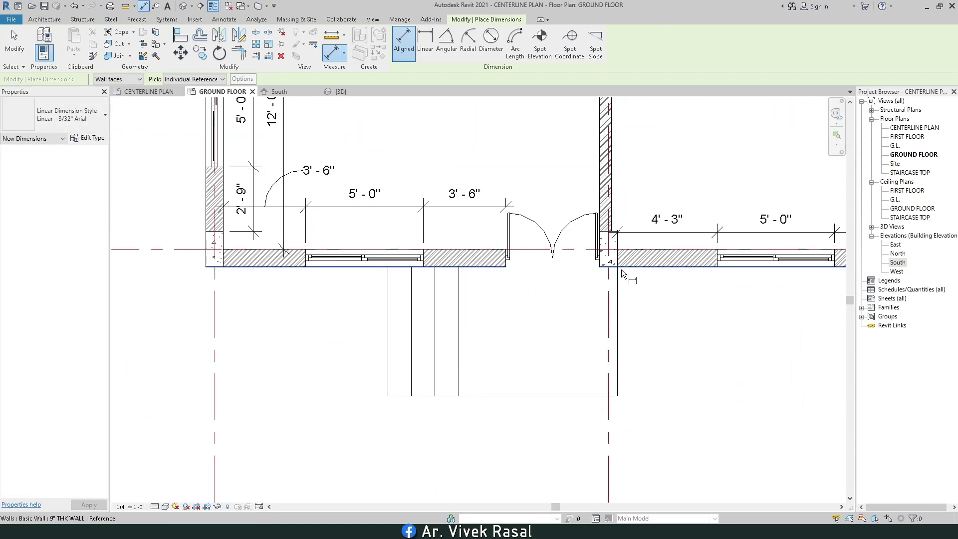
pyautogui.click(622, 269)
pyautogui.click(616, 397)
pyautogui.click(647, 387)
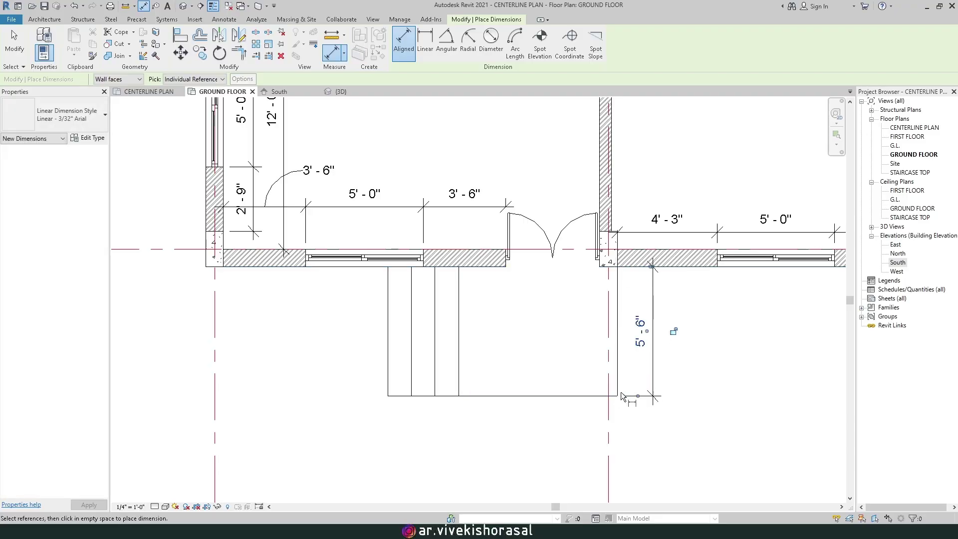
# Step: Dimension the entrance plinth's width in front of its edge, from the steps to its outer side
pyautogui.moveTo(494, 407); pyautogui.dragTo(535, 315, button='middle')
pyautogui.click(499, 300)
pyautogui.click(656, 289)
pyautogui.click(607, 326)
# Step: Dimension the three entrance step treads with one aligned string, in line with the plinth's width dimension
pyautogui.scroll(2, 607, 326)
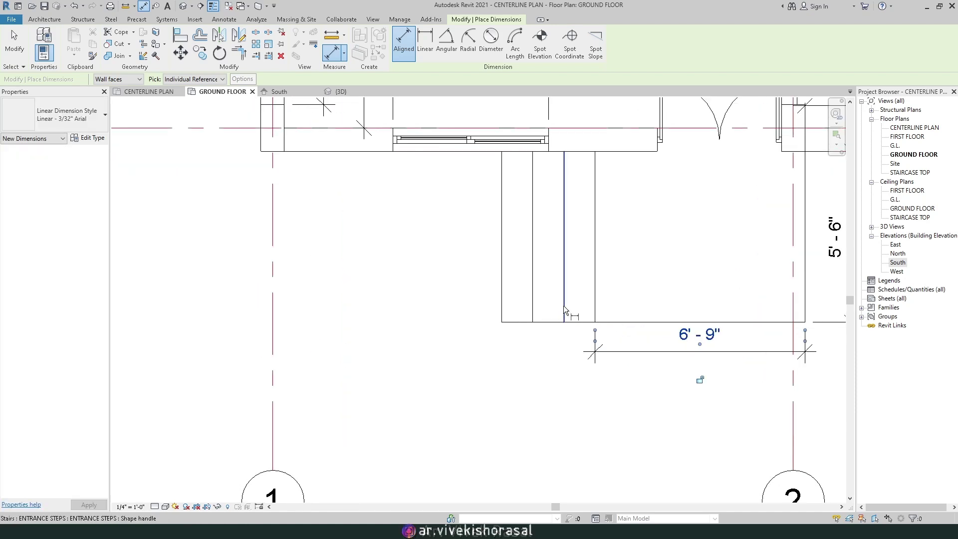
pyautogui.click(565, 307)
pyautogui.click(594, 304)
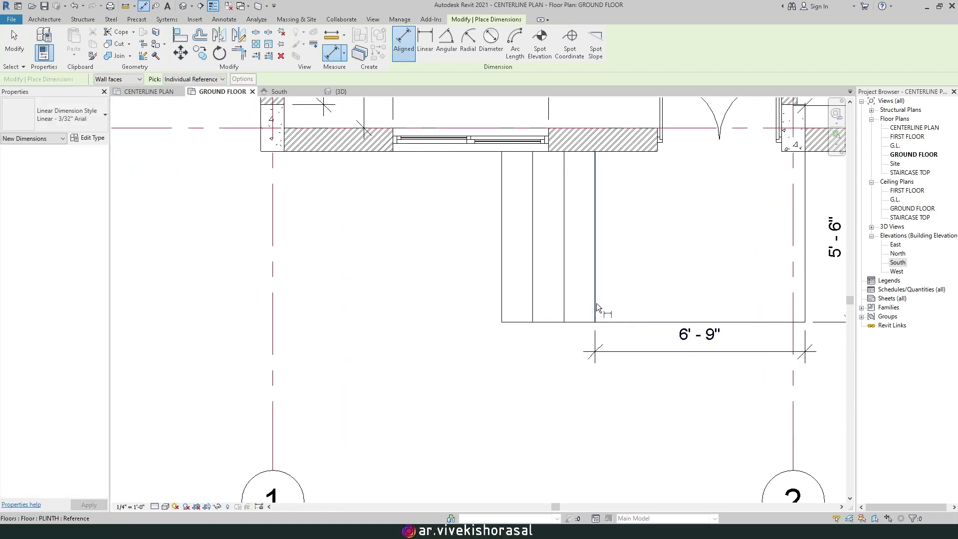
pyautogui.click(533, 309)
pyautogui.click(502, 309)
pyautogui.click(623, 354)
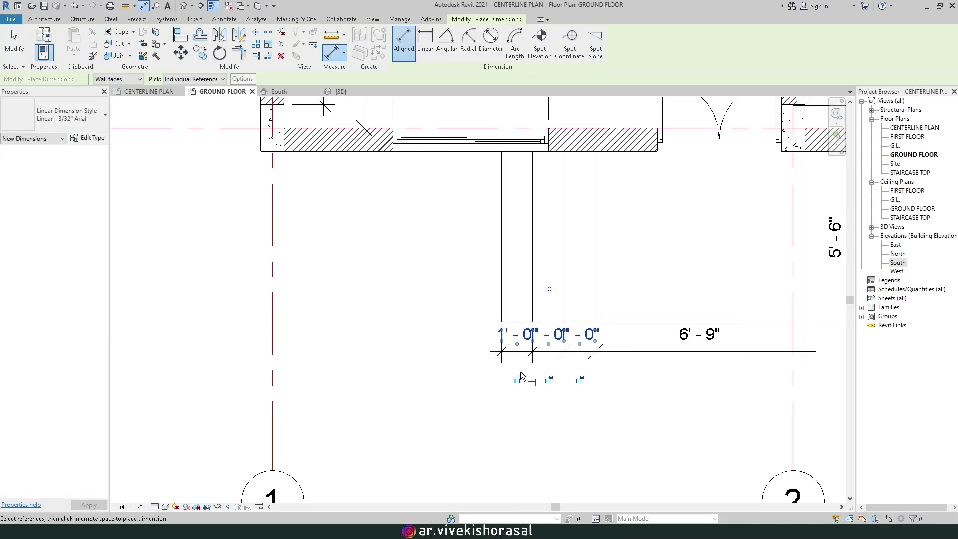
# Step: Move the three overlapping tread dimension texts below the string on leaders so that each stands apart
pyautogui.click(15, 48)
pyautogui.moveTo(436, 275); pyautogui.dragTo(391, 239, button='middle')
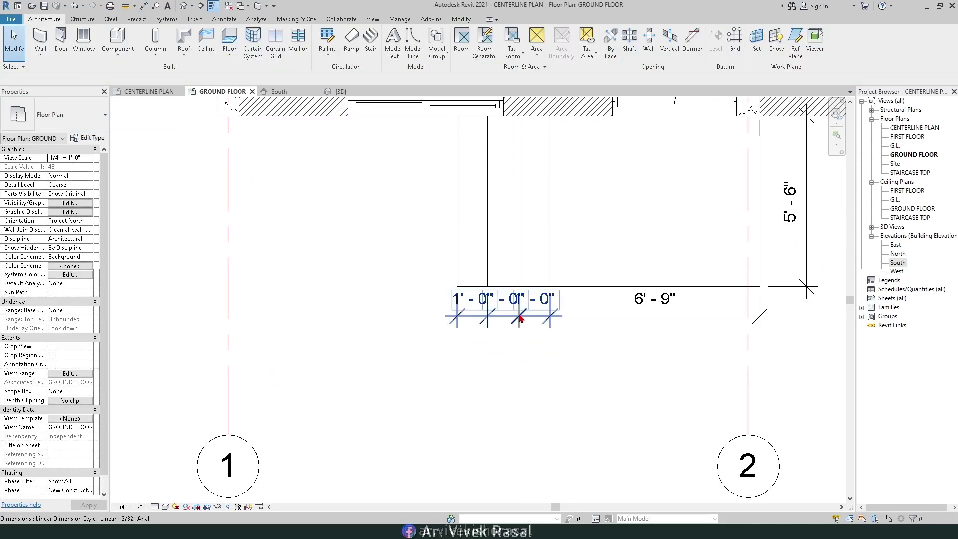
pyautogui.click(539, 325)
pyautogui.scroll(3, 538, 322)
pyautogui.moveTo(534, 319); pyautogui.dragTo(615, 391)
pyautogui.moveTo(481, 297); pyautogui.dragTo(548, 296, button='middle')
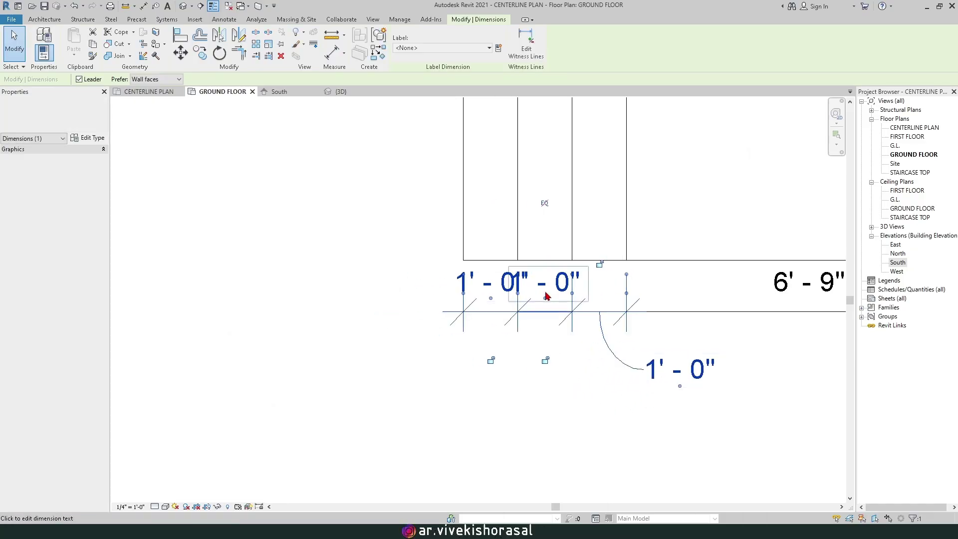
pyautogui.click(548, 296)
pyautogui.press('Escape')
pyautogui.moveTo(546, 298); pyautogui.dragTo(587, 403)
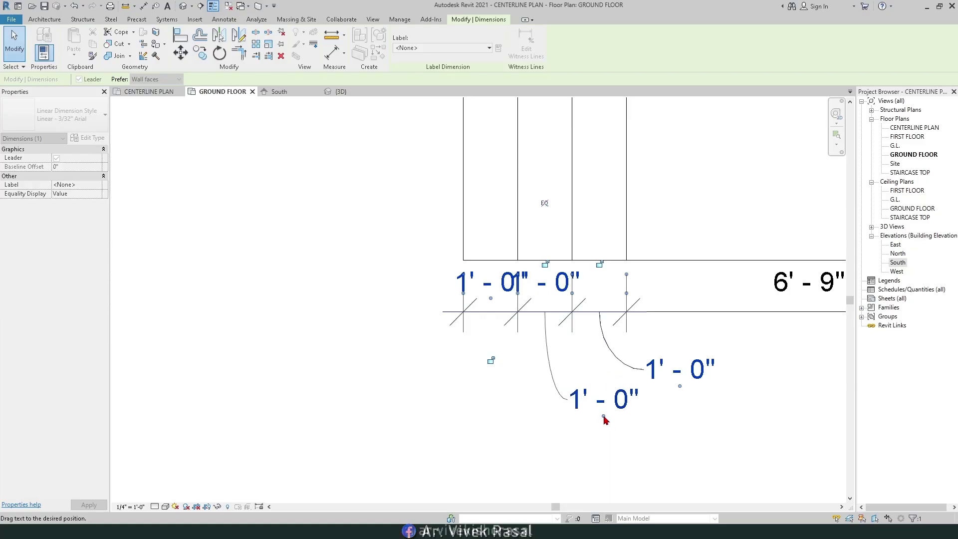
pyautogui.moveTo(604, 418); pyautogui.dragTo(667, 412, button='middle')
pyautogui.moveTo(549, 300); pyautogui.dragTo(479, 394)
pyautogui.press('Escape')
pyautogui.scroll(-4, 434, 320)
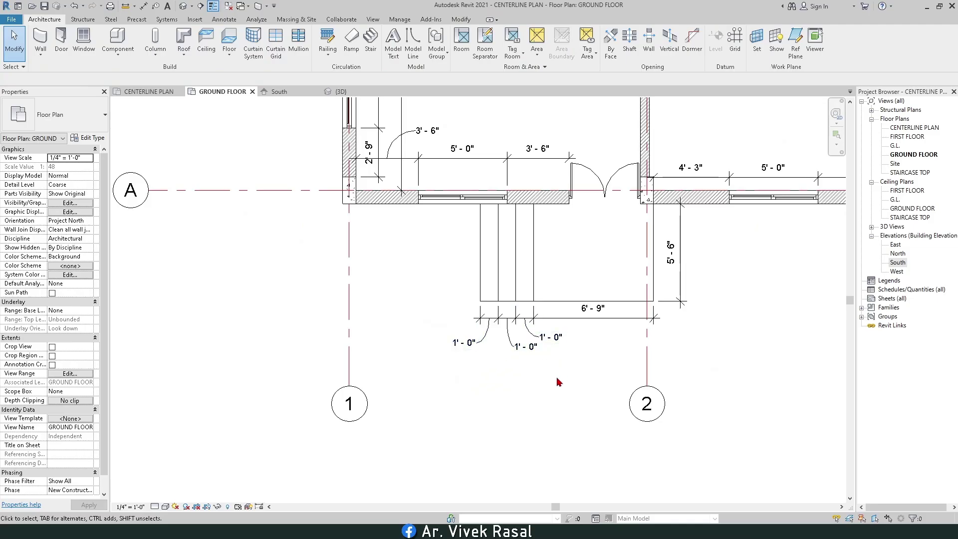
# Step: Set the colour of the Linear - 3/32" Arial dimension type to red
pyautogui.scroll(1, 524, 350)
pyautogui.scroll(-1, 530, 363)
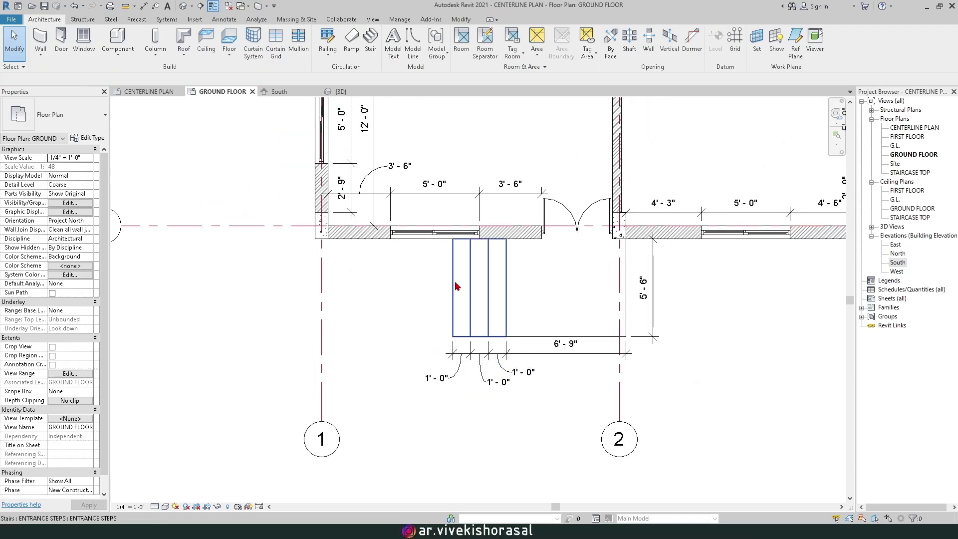
pyautogui.click(438, 195)
pyautogui.click(100, 139)
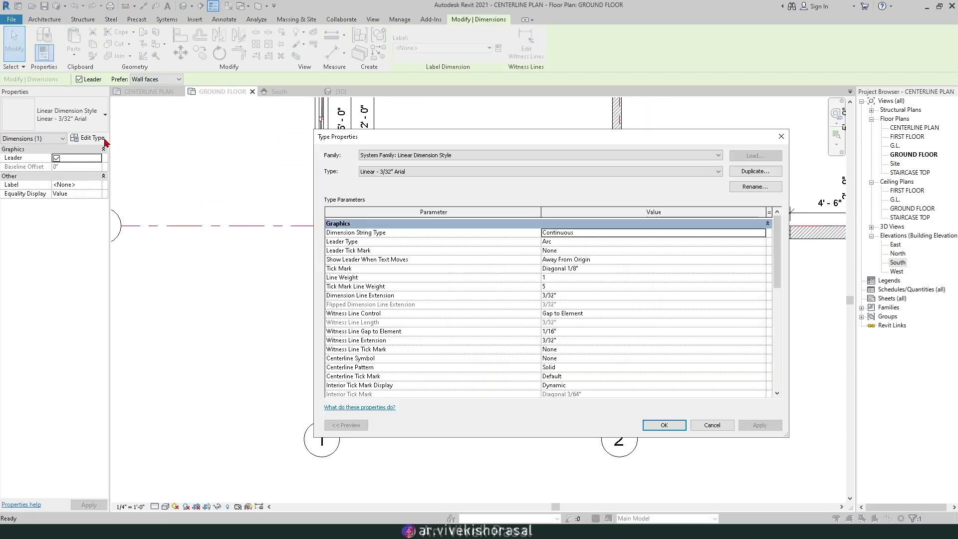
pyautogui.scroll(-5, 507, 274)
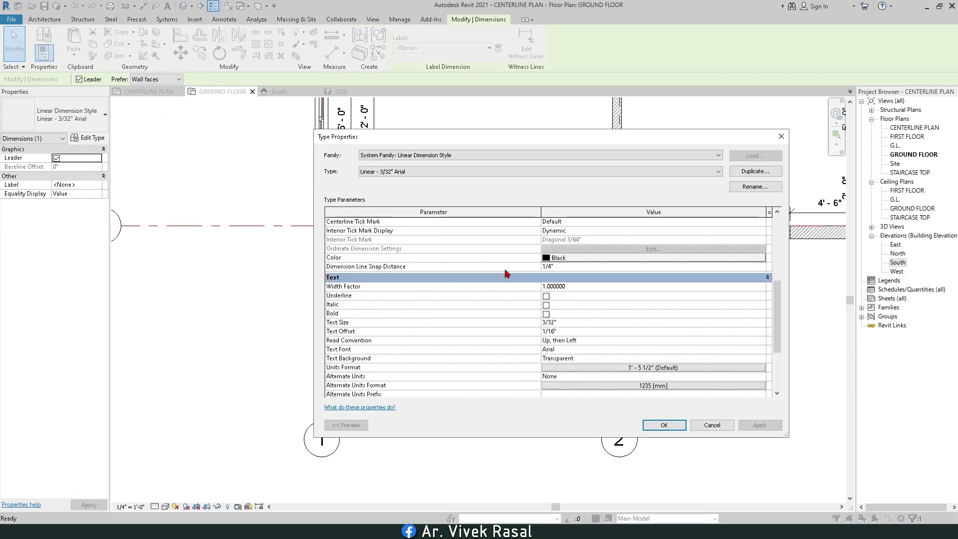
pyautogui.click(590, 259)
pyautogui.click(447, 227)
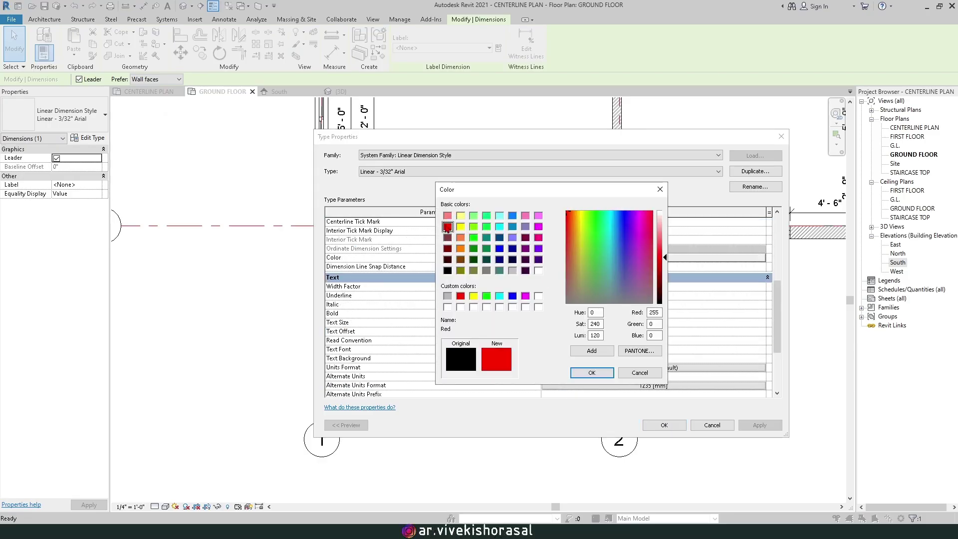
pyautogui.click(577, 376)
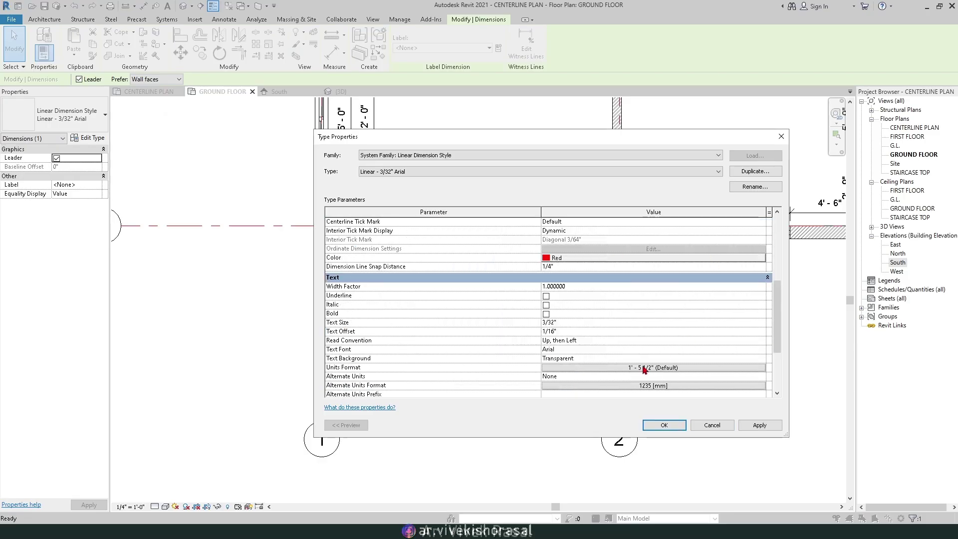
pyautogui.click(664, 425)
pyautogui.click(394, 297)
# Step: Review the dimension strings and columns across the ground floor plan
pyautogui.scroll(-2, 370, 300)
pyautogui.moveTo(590, 253); pyautogui.dragTo(505, 378, button='middle')
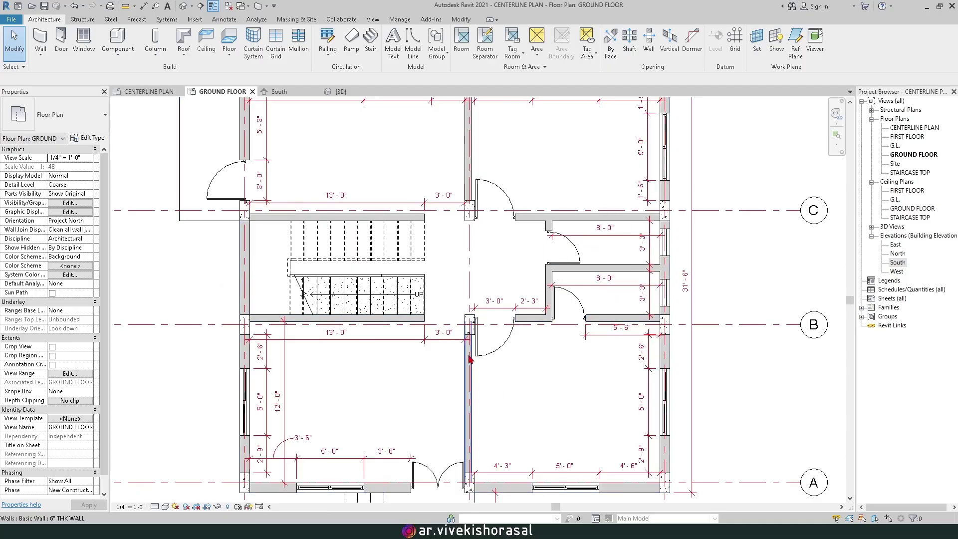
pyautogui.scroll(-1, 467, 351)
pyautogui.moveTo(539, 407); pyautogui.dragTo(513, 514, button='middle')
pyautogui.scroll(-1, 371, 321)
pyautogui.scroll(2, 371, 319)
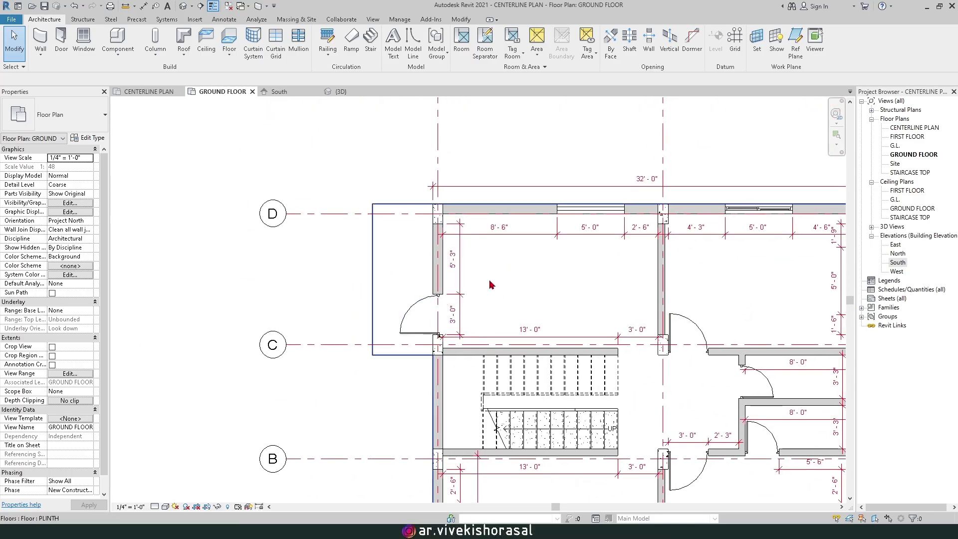
pyautogui.scroll(5, 469, 197)
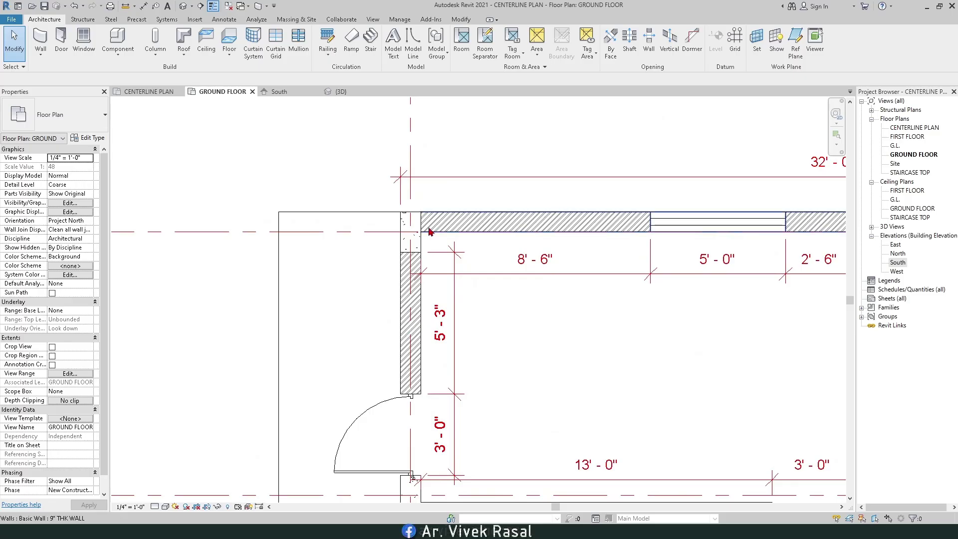
pyautogui.scroll(-2, 385, 214)
pyautogui.moveTo(384, 214); pyautogui.dragTo(422, 255, button='middle')
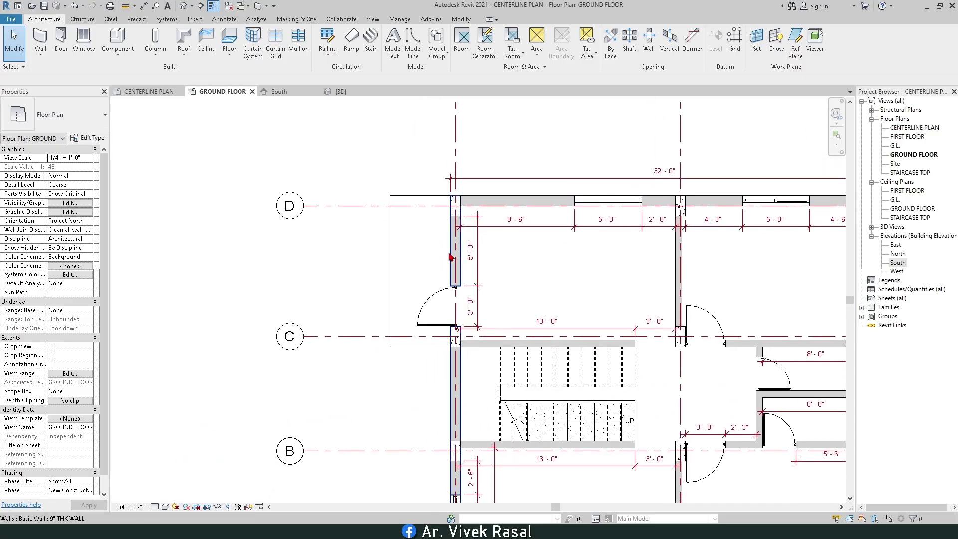
# Step: Override the cut line colour of Structural Columns to blue in the Ground Floor view's visibility graphics
pyautogui.scroll(2, 200, 193)
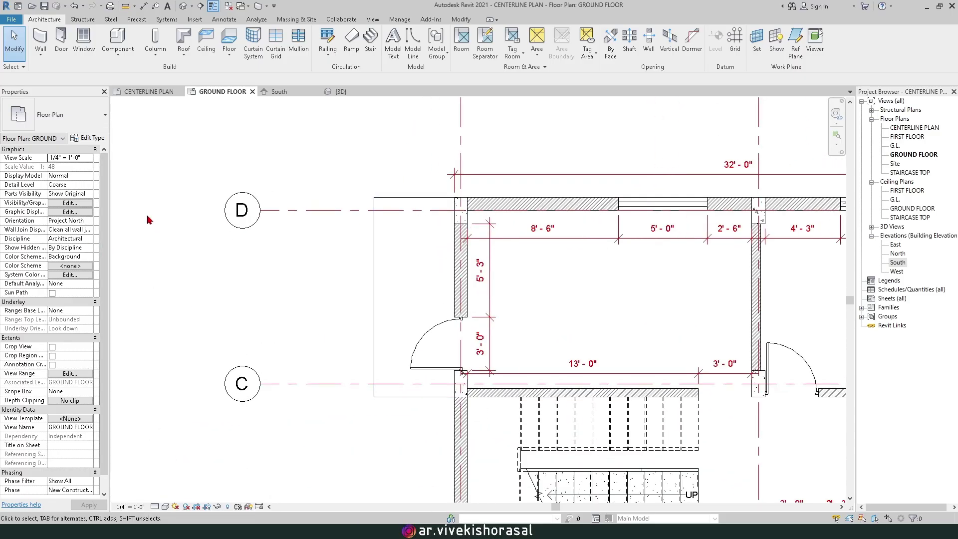
pyautogui.click(82, 204)
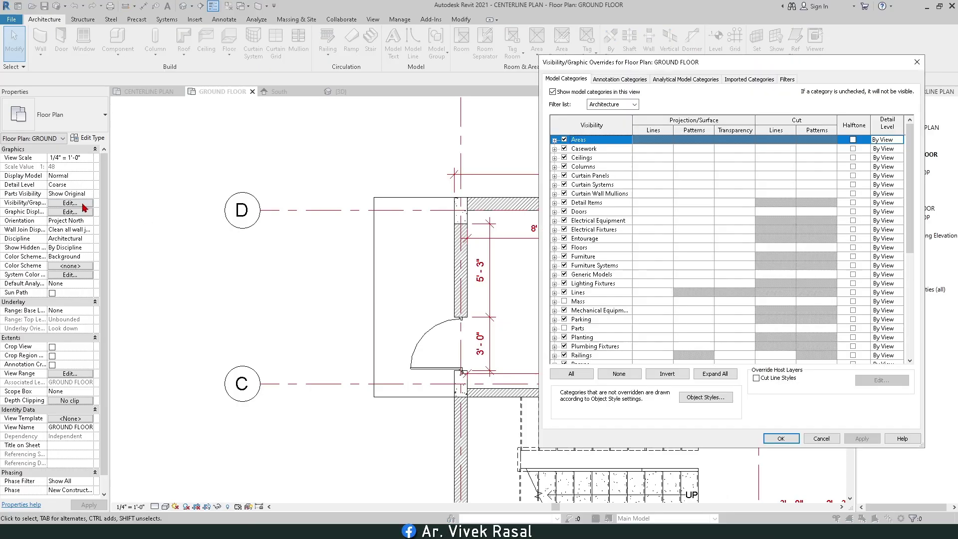
pyautogui.scroll(-5, 717, 275)
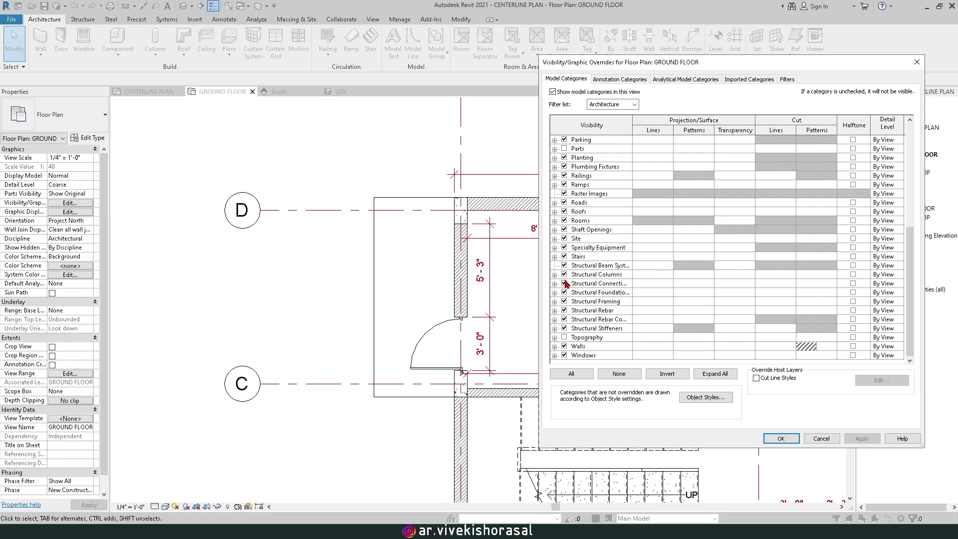
pyautogui.click(775, 273)
pyautogui.click(775, 274)
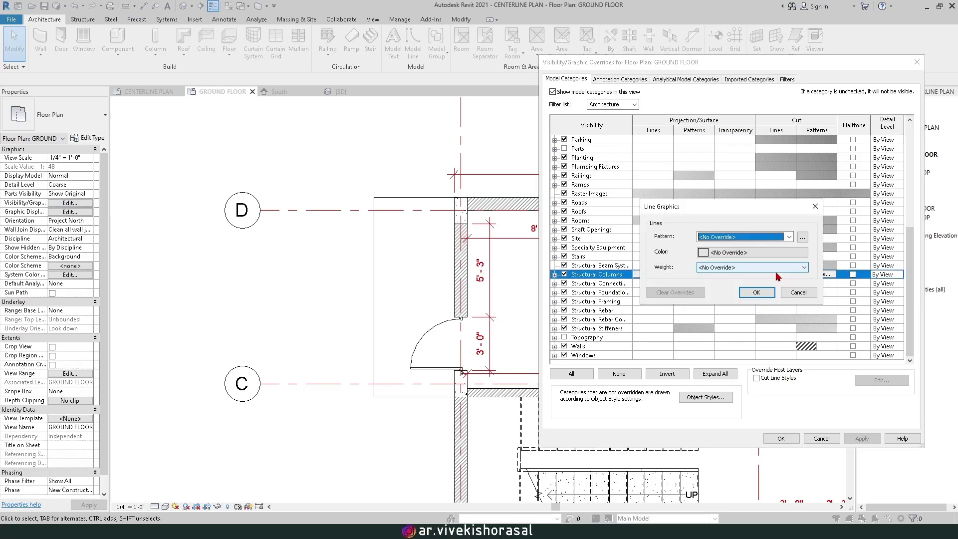
pyautogui.click(766, 240)
pyautogui.click(716, 256)
pyautogui.click(735, 258)
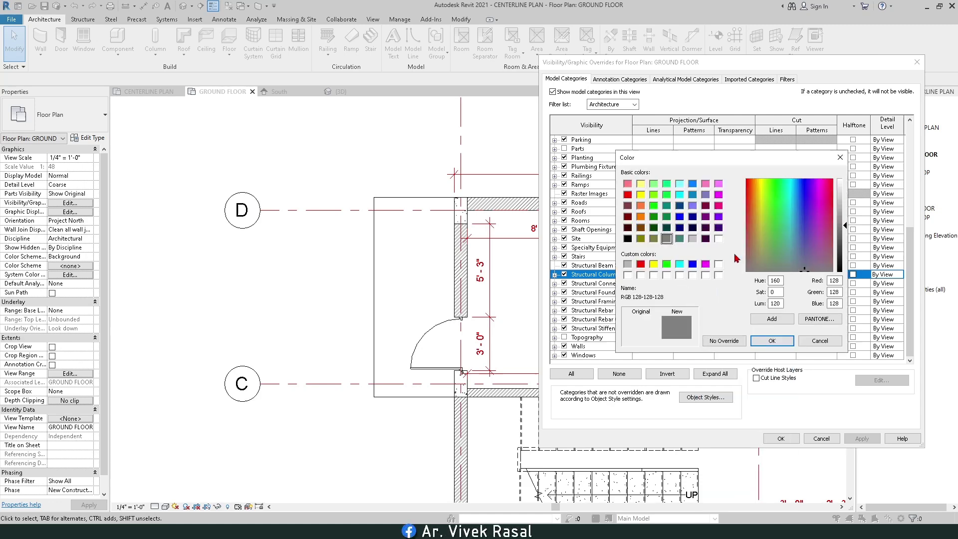
pyautogui.click(693, 264)
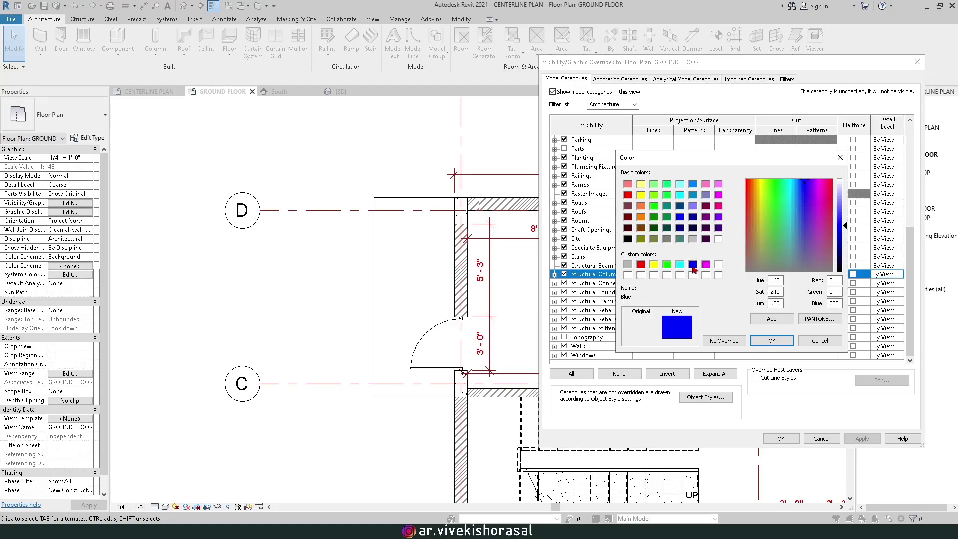
pyautogui.click(771, 341)
pyautogui.click(759, 294)
pyautogui.click(784, 437)
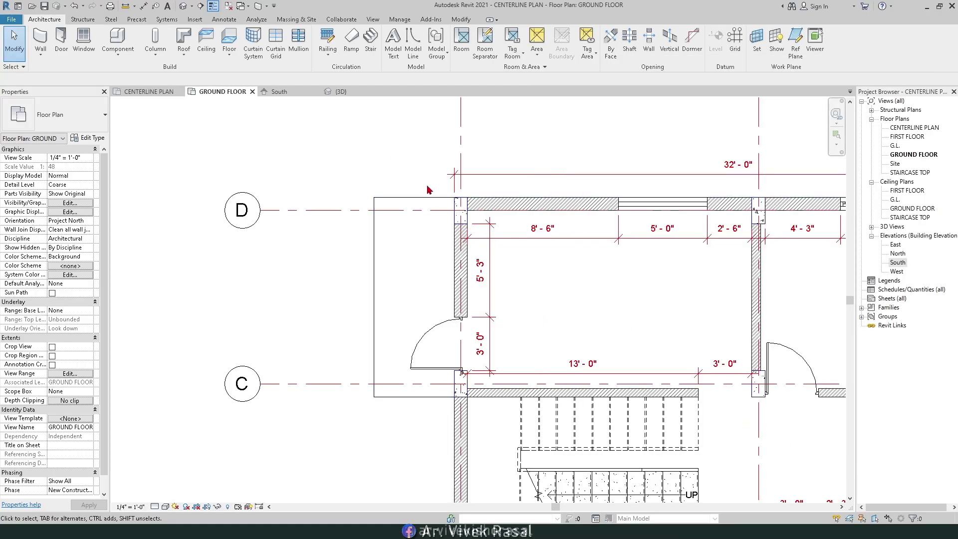
# Step: Turn off Thin Lines and check the line weights over the whole ground floor plan
pyautogui.scroll(-1, 419, 180)
pyautogui.click(215, 9)
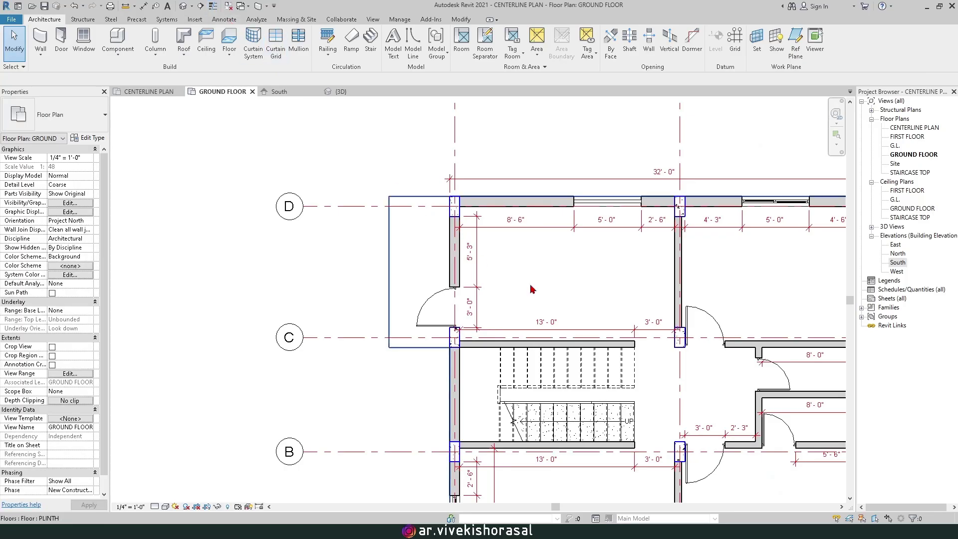
pyautogui.moveTo(627, 313); pyautogui.dragTo(518, 272, button='middle')
pyautogui.scroll(-1, 515, 269)
pyautogui.moveTo(731, 414); pyautogui.dragTo(726, 364, button='middle')
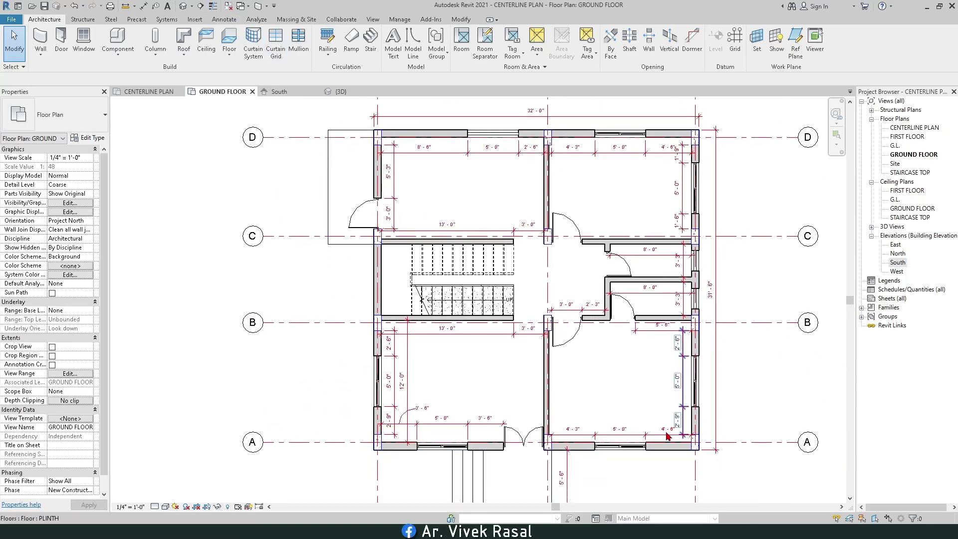
pyautogui.moveTo(435, 387); pyautogui.dragTo(453, 340, button='middle')
pyautogui.moveTo(507, 233); pyautogui.dragTo(508, 271, button='middle')
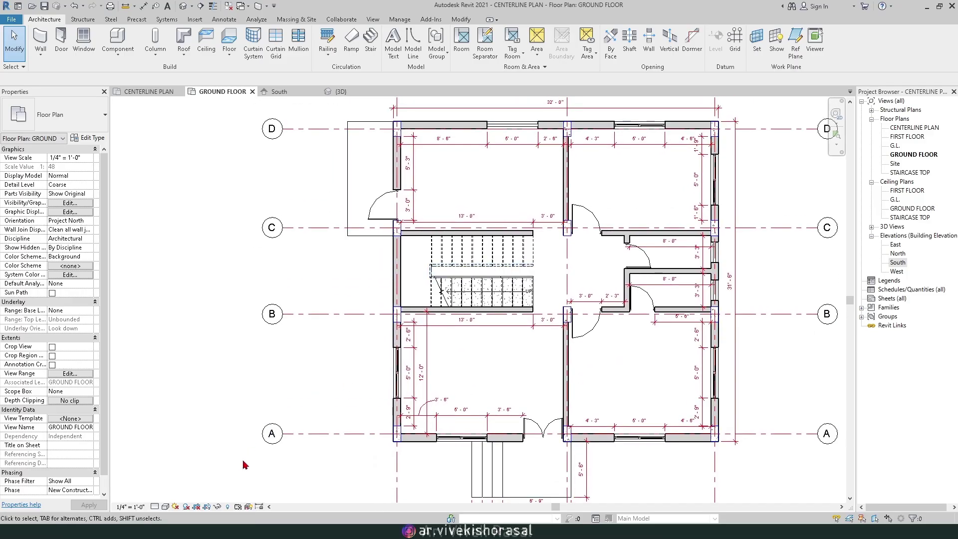
# Step: Turn on shadows in the Ground Floor view and set the Sunlight from Top Right preset to azimuth 120° and altitude 15°
pyautogui.click(186, 507)
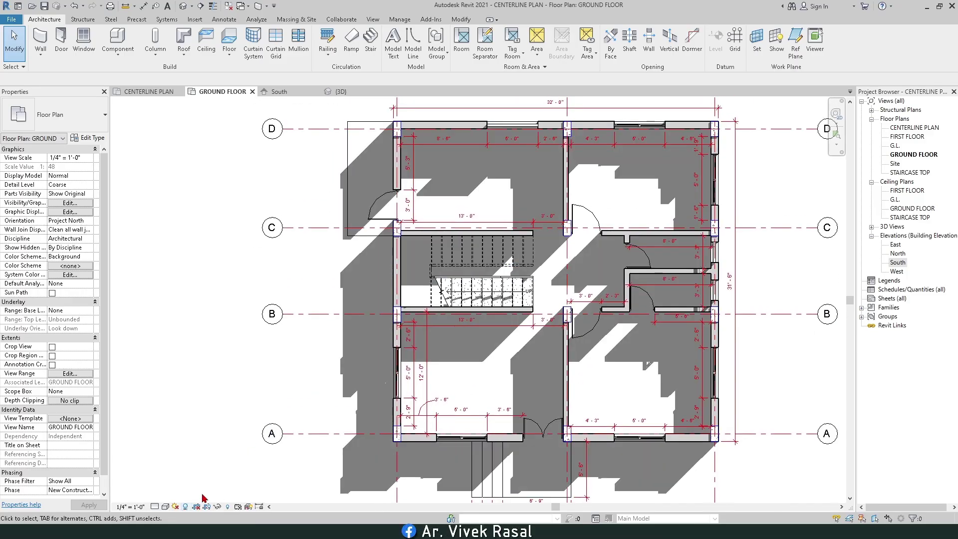
pyautogui.click(165, 507)
pyautogui.click(212, 431)
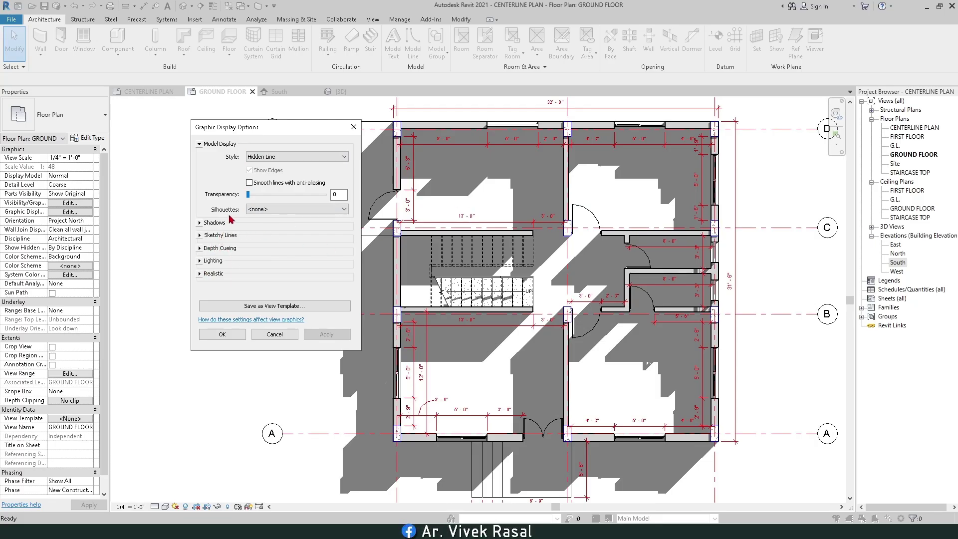
pyautogui.click(200, 261)
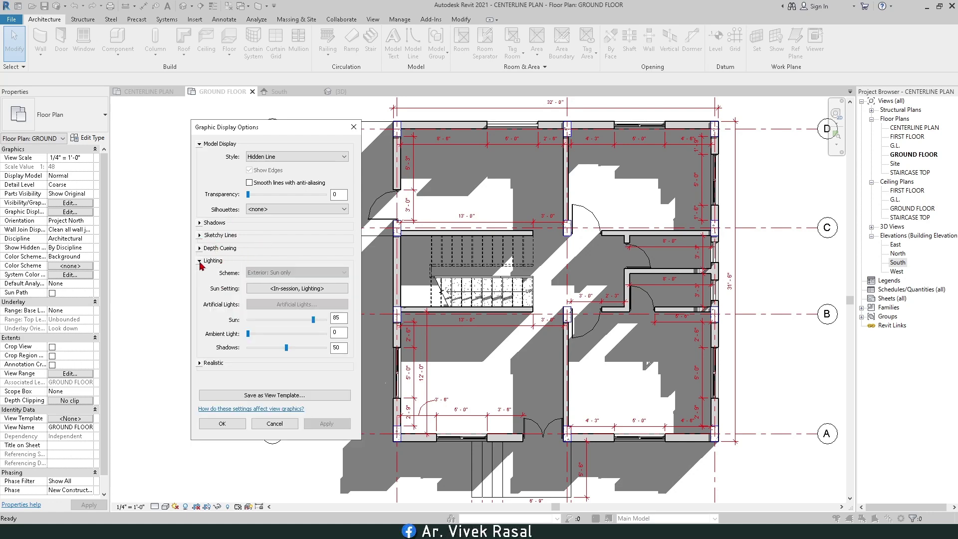
pyautogui.click(293, 288)
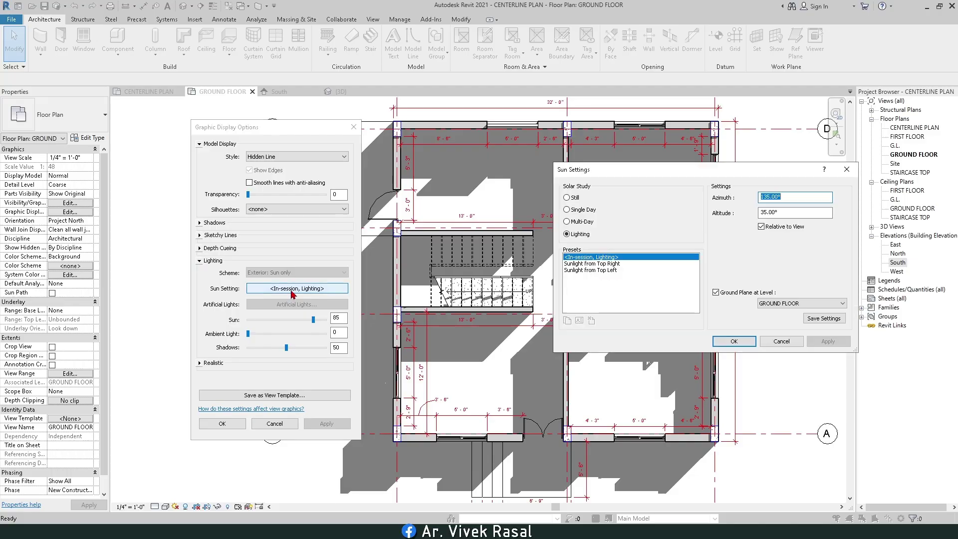
pyautogui.click(603, 264)
pyautogui.doubleClick(797, 196)
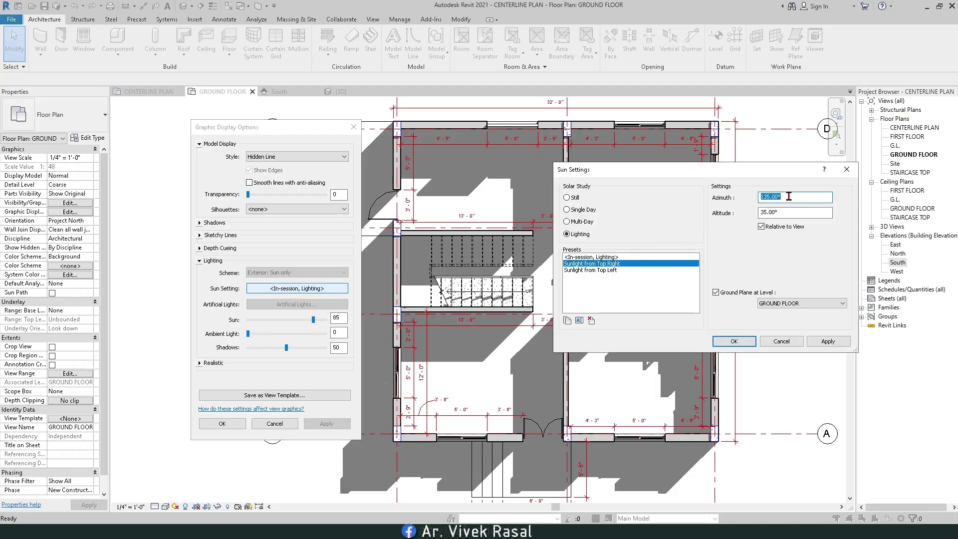
pyautogui.click(780, 214)
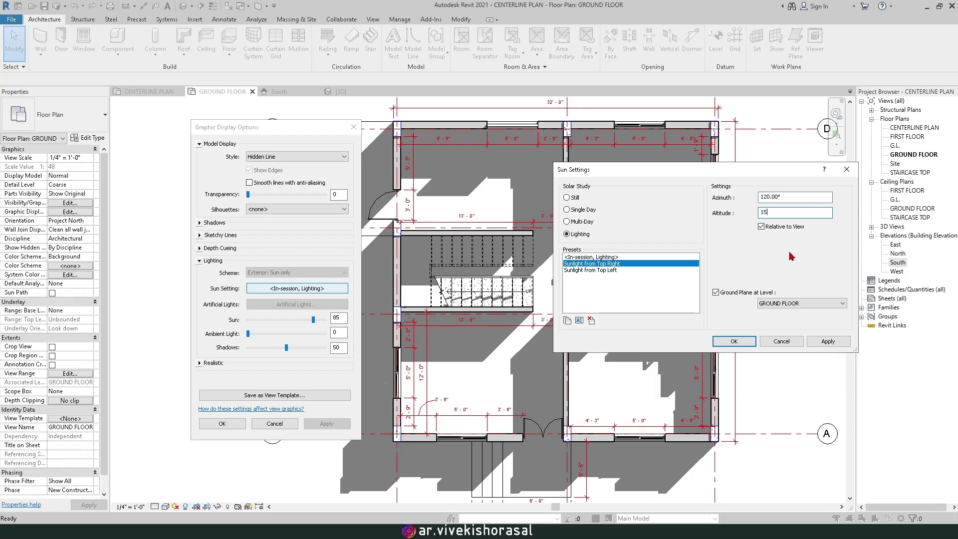
pyautogui.click(734, 341)
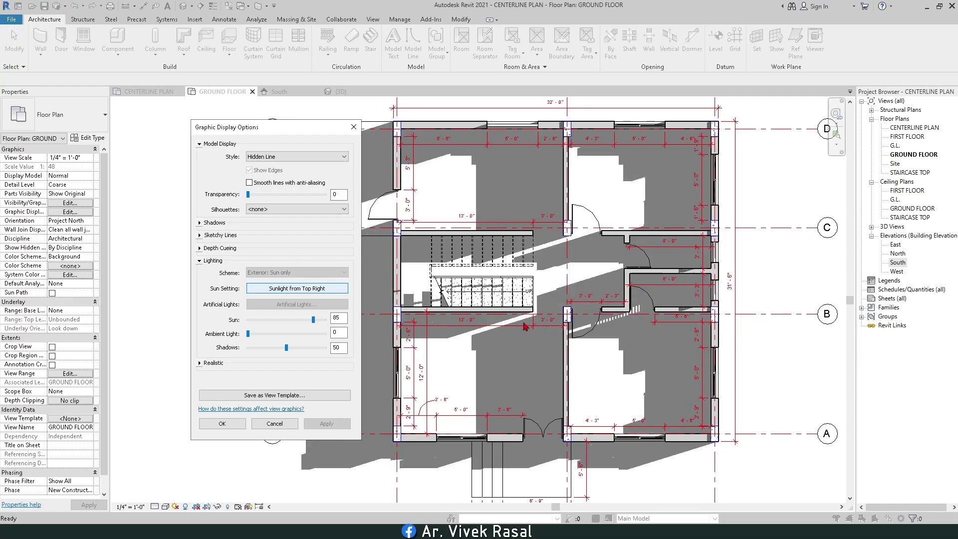
# Step: Readjust the azimuth of the Sunlight from Top Right preset and accept the graphic display options
pyautogui.click(303, 289)
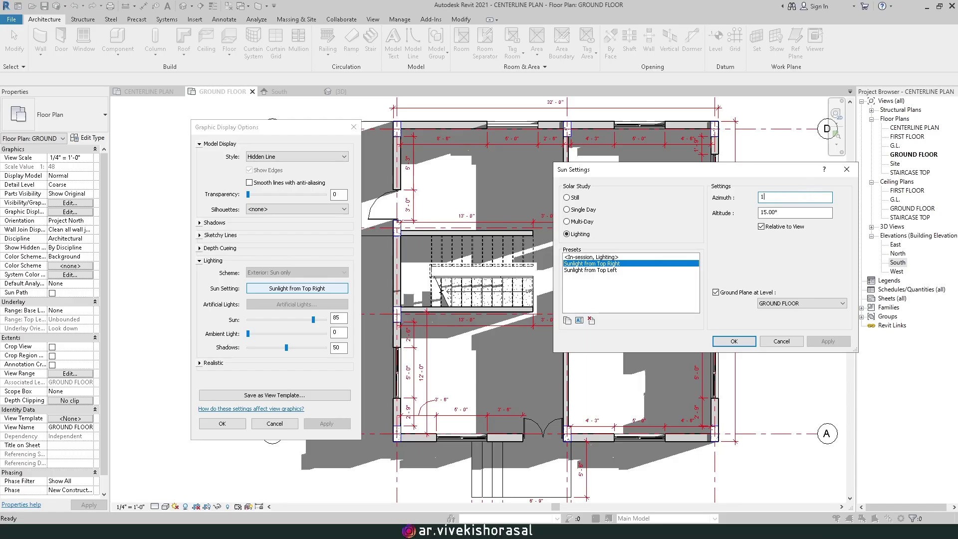
pyautogui.click(749, 342)
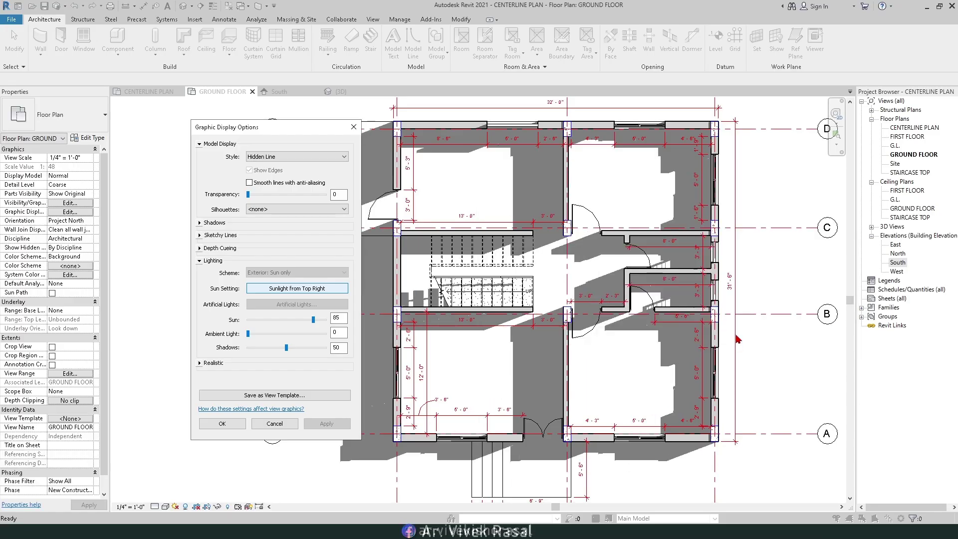
pyautogui.click(238, 427)
# Step: Check the shadows over the whole ground floor plan and turn them off
pyautogui.scroll(-3, 489, 223)
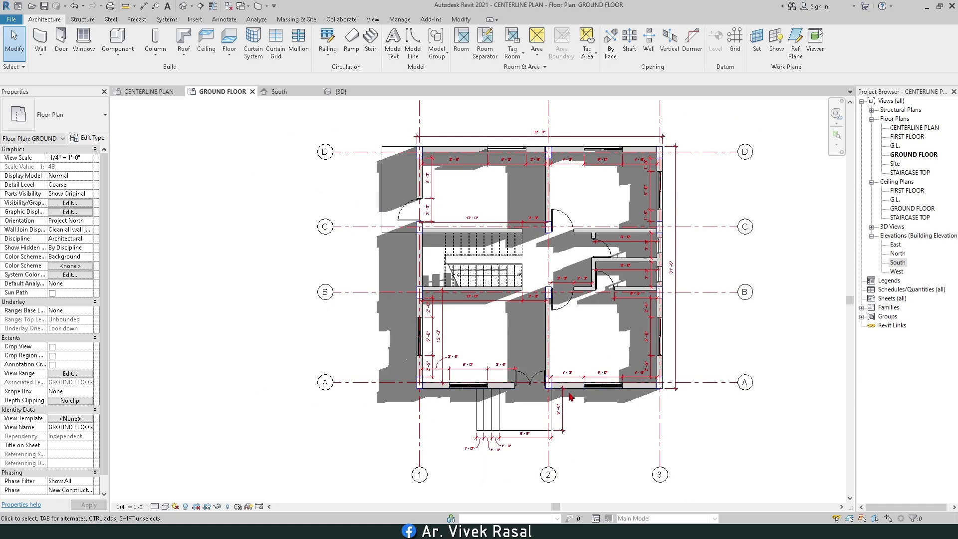
pyautogui.moveTo(483, 255); pyautogui.dragTo(534, 251, button='middle')
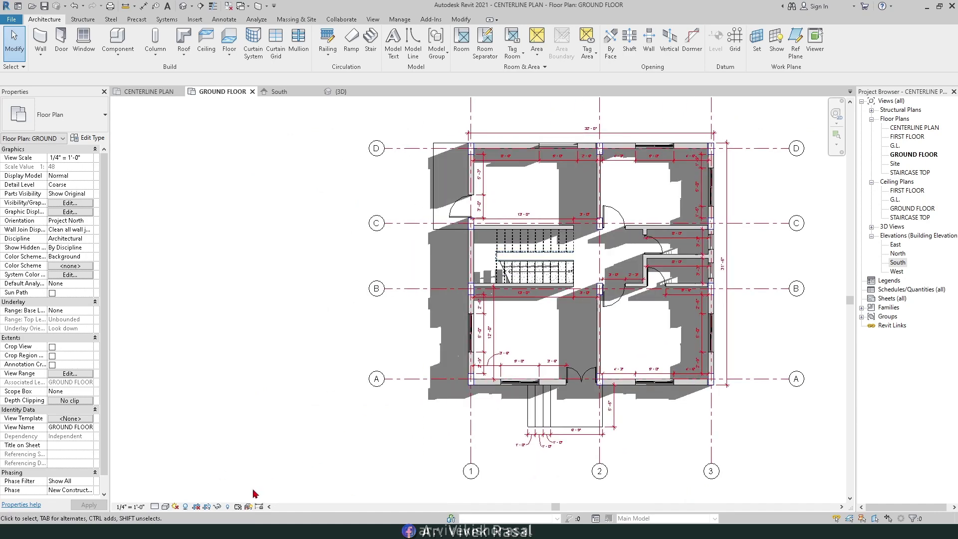
pyautogui.click(186, 507)
pyautogui.moveTo(591, 208); pyautogui.dragTo(513, 251, button='middle')
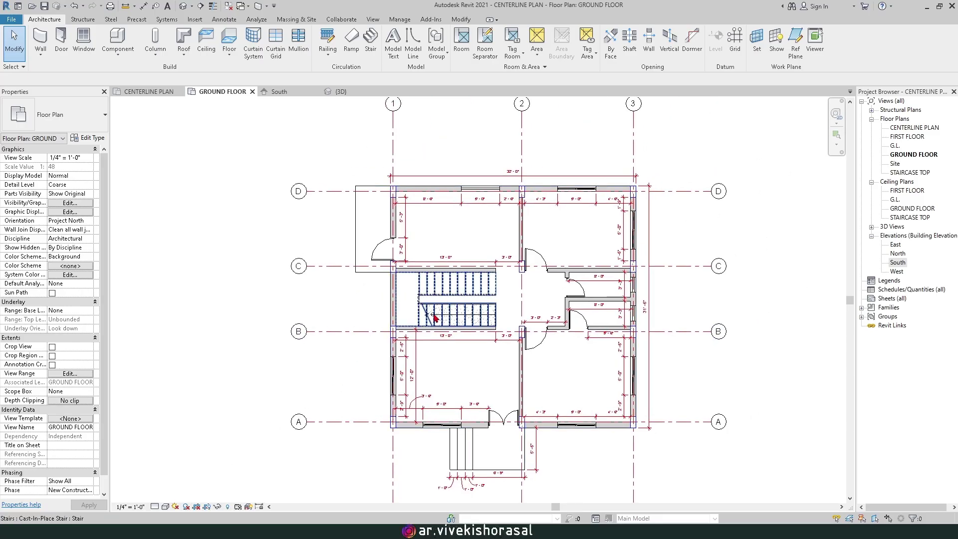
pyautogui.moveTo(309, 307); pyautogui.dragTo(331, 278, button='middle')
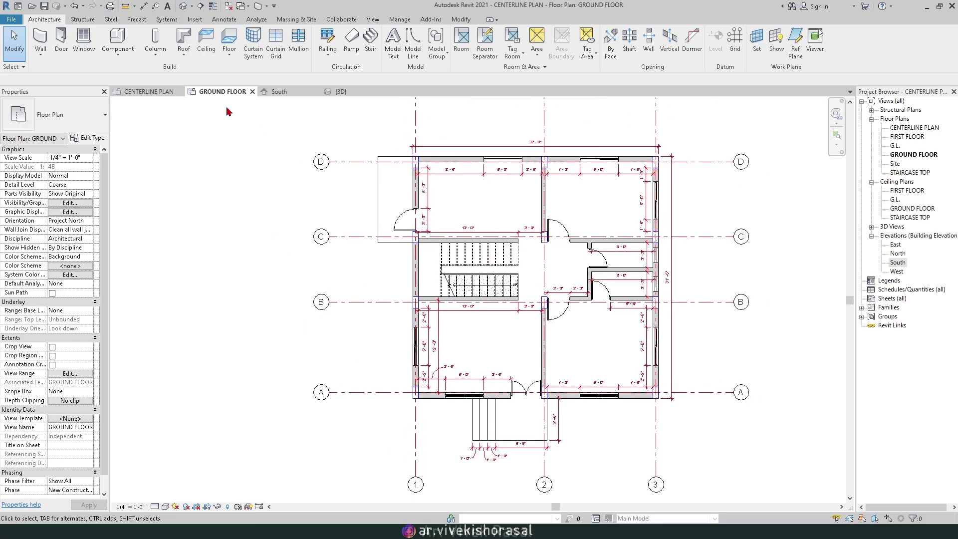
# Step: Add aligned dimensions for the width and length of the plinth projection beside the side door, between grids C and D
pyautogui.click(143, 6)
pyautogui.scroll(3, 357, 114)
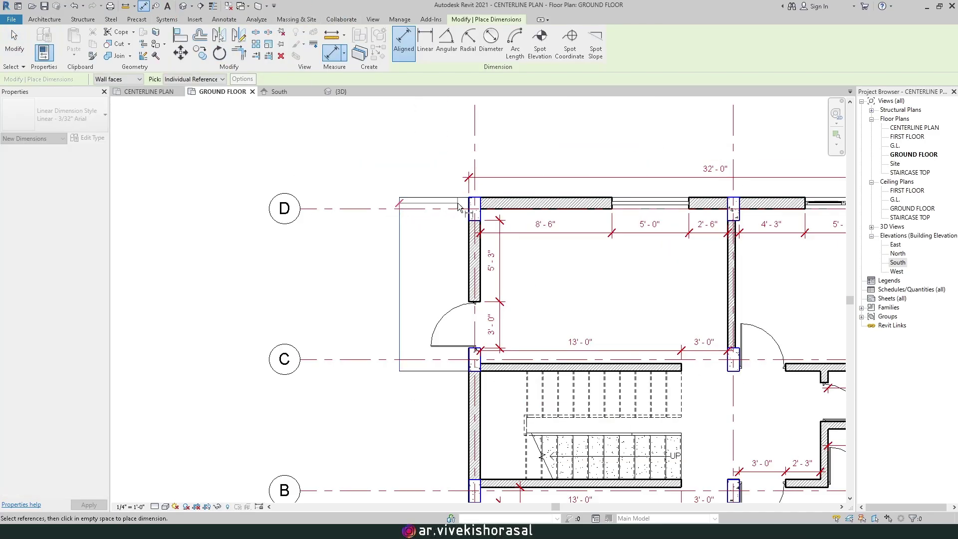
pyautogui.click(496, 178)
pyautogui.moveTo(368, 296); pyautogui.dragTo(449, 195, button='middle')
pyautogui.click(453, 160)
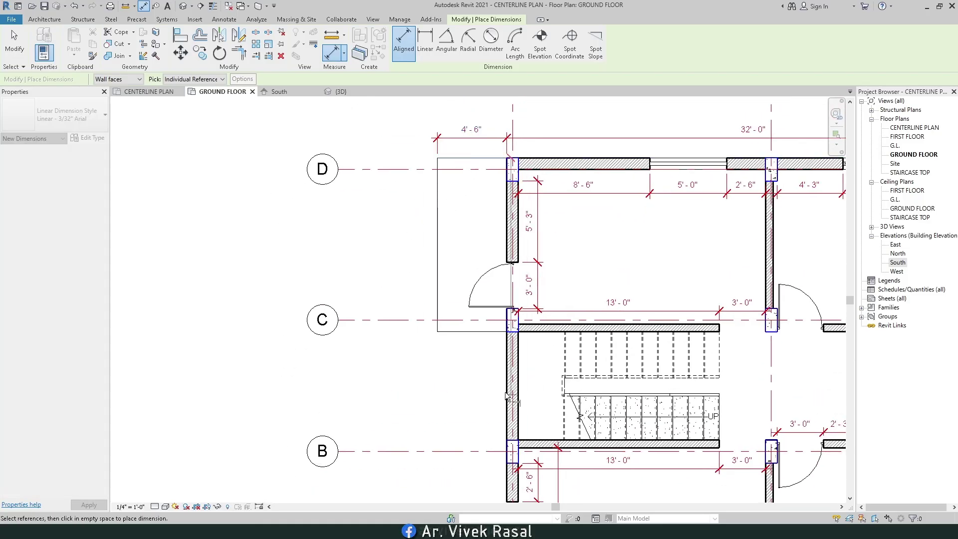
pyautogui.click(456, 332)
pyautogui.click(415, 293)
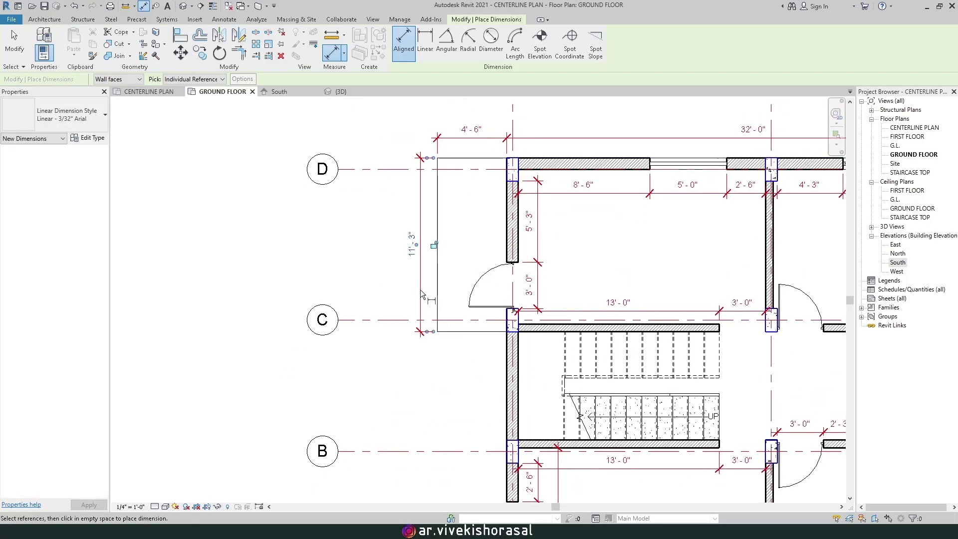
# Step: Place a continuous aligned dimension string across grids D, C, B and A beside the plan
pyautogui.scroll(-4, 420, 290)
pyautogui.scroll(3, 341, 174)
pyautogui.click(358, 187)
pyautogui.click(344, 317)
pyautogui.click(343, 433)
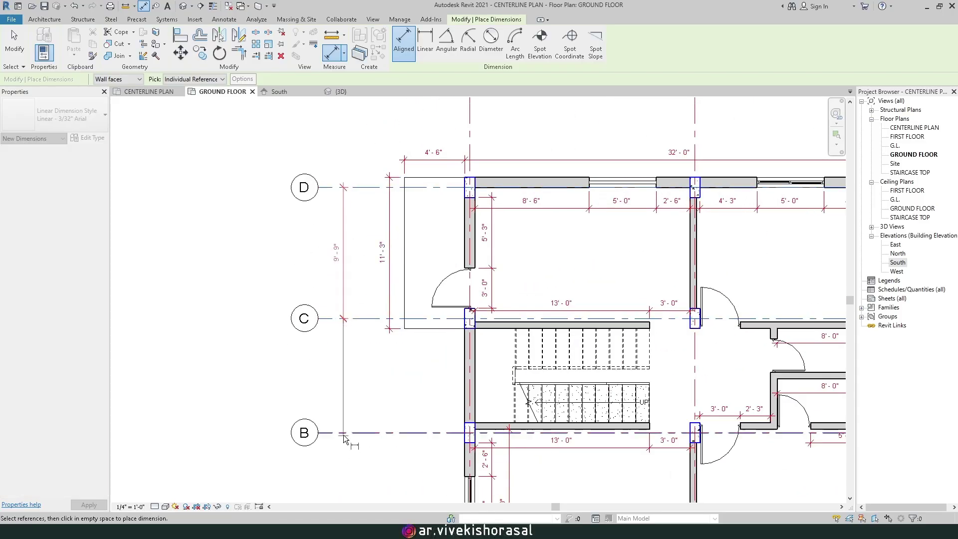
pyautogui.moveTo(344, 439); pyautogui.dragTo(362, 271, button='middle')
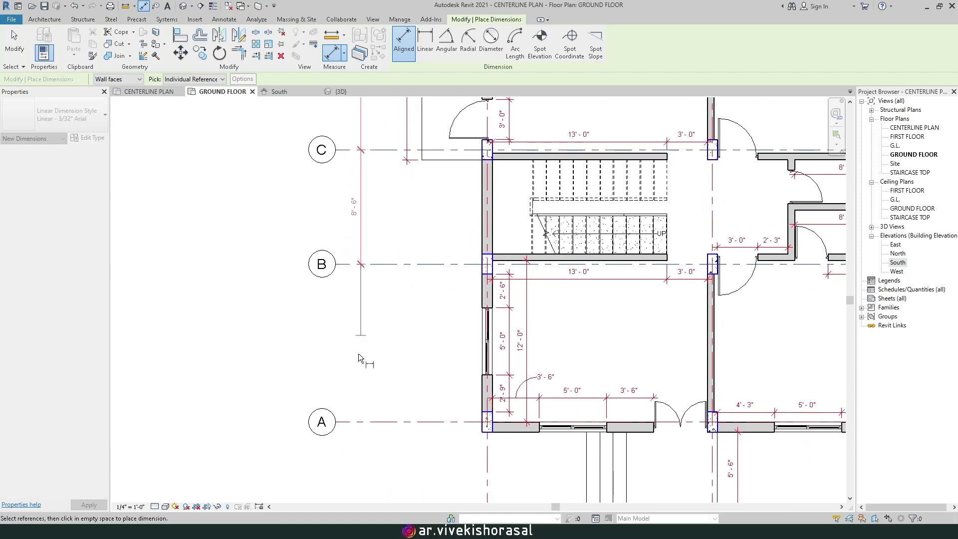
pyautogui.scroll(-2, 360, 427)
pyautogui.click(358, 421)
pyautogui.click(357, 455)
# Step: Place a continuous aligned dimension string across grids 1, 2 and 3 above the plan, and end the dimension command
pyautogui.scroll(-1, 356, 449)
pyautogui.moveTo(412, 215); pyautogui.dragTo(376, 294, button='middle')
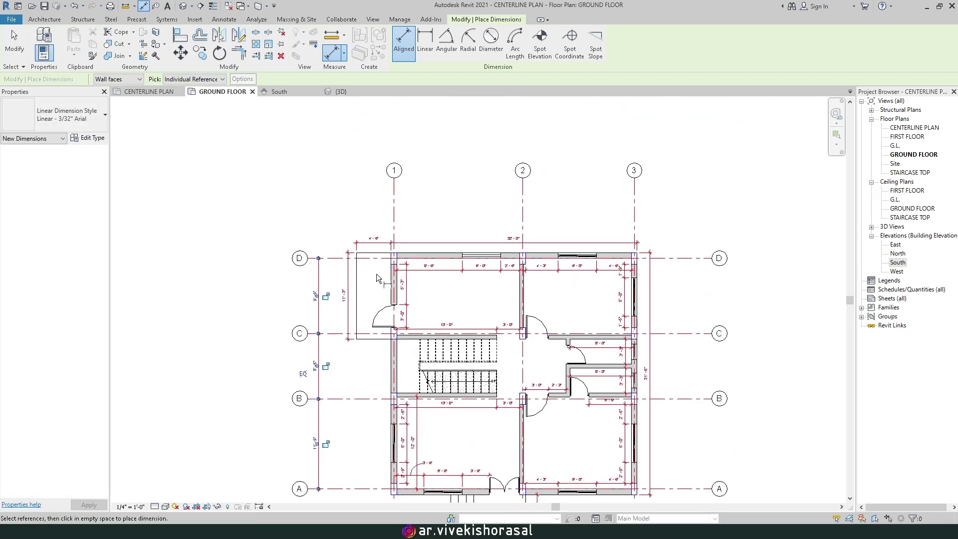
pyautogui.scroll(1, 394, 214)
pyautogui.click(393, 214)
pyautogui.click(543, 209)
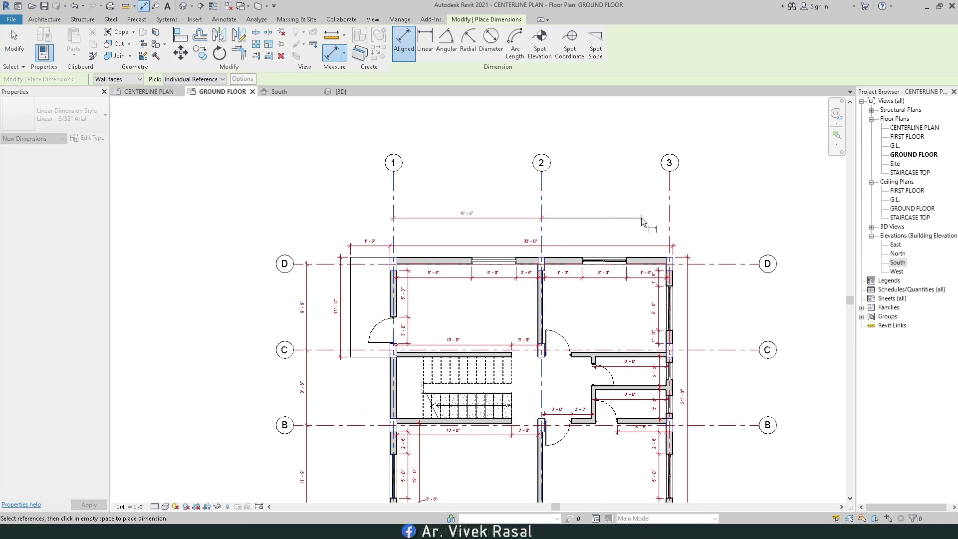
pyautogui.click(669, 214)
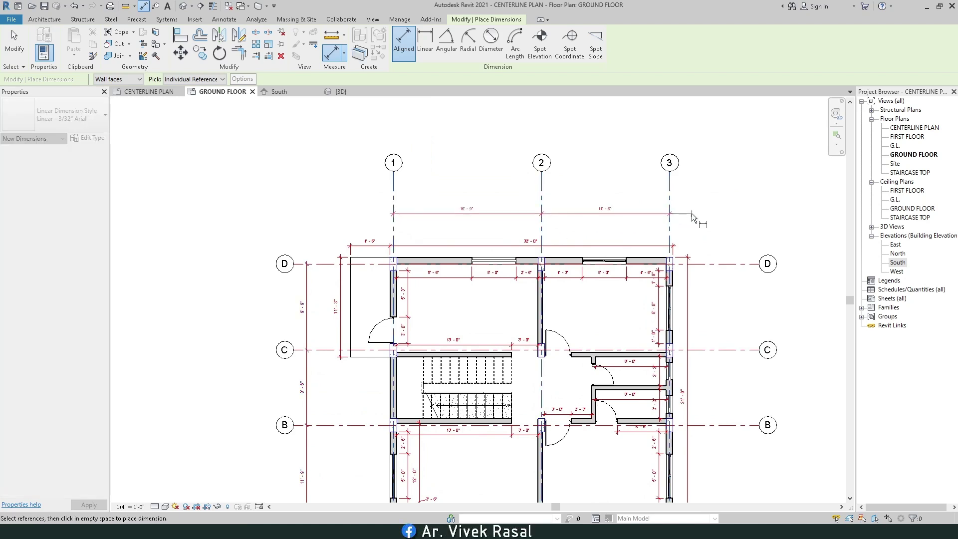
pyautogui.click(692, 213)
pyautogui.scroll(-1, 692, 214)
pyautogui.moveTo(340, 193); pyautogui.dragTo(317, 171, button='middle')
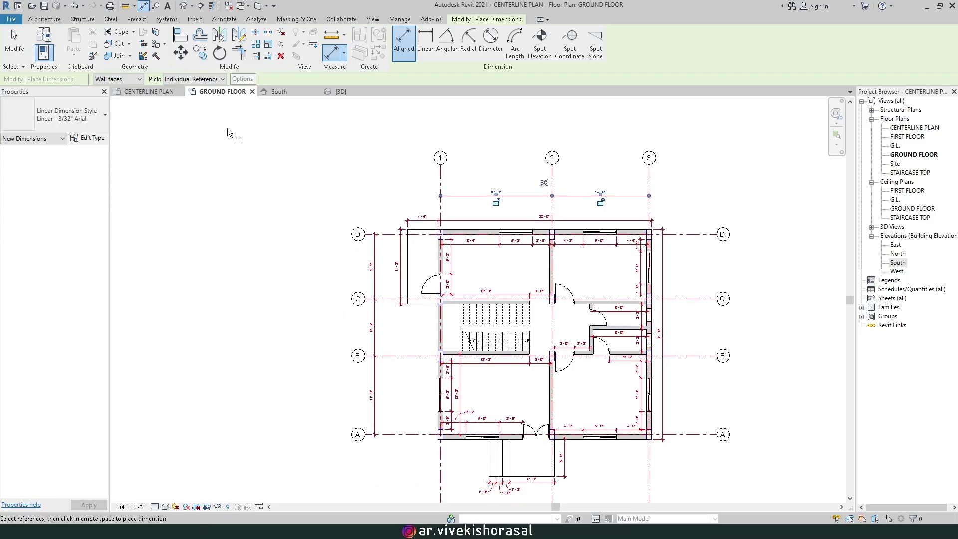
pyautogui.click(23, 45)
# Step: Examine the rooms, stairs, entrance steps and outer dimension strings for dimensions still missing from the ground floor plan
pyautogui.moveTo(617, 348); pyautogui.dragTo(580, 317, button='middle')
pyautogui.scroll(-2, 579, 317)
pyautogui.scroll(3, 474, 372)
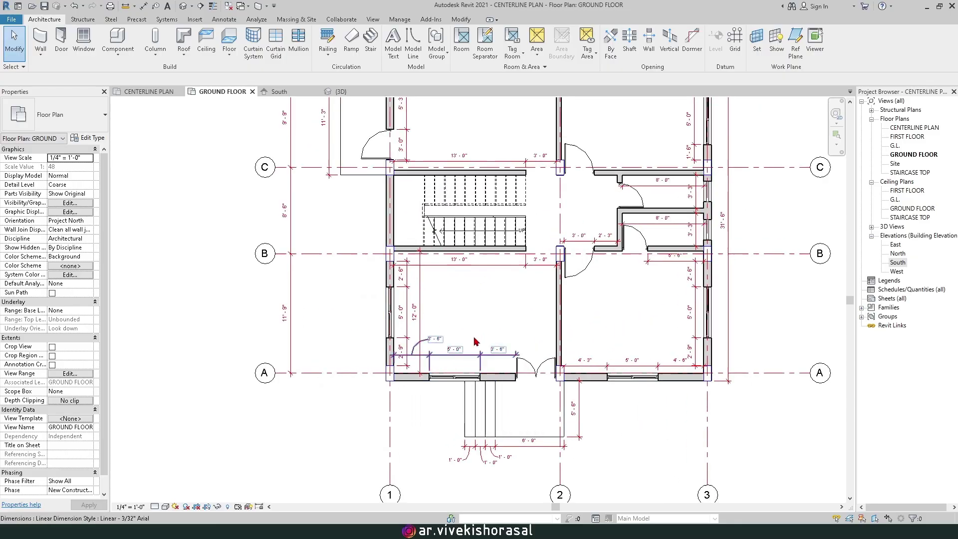
pyautogui.scroll(2, 466, 350)
pyautogui.scroll(-1, 507, 338)
pyautogui.moveTo(507, 338); pyautogui.dragTo(521, 246, button='middle')
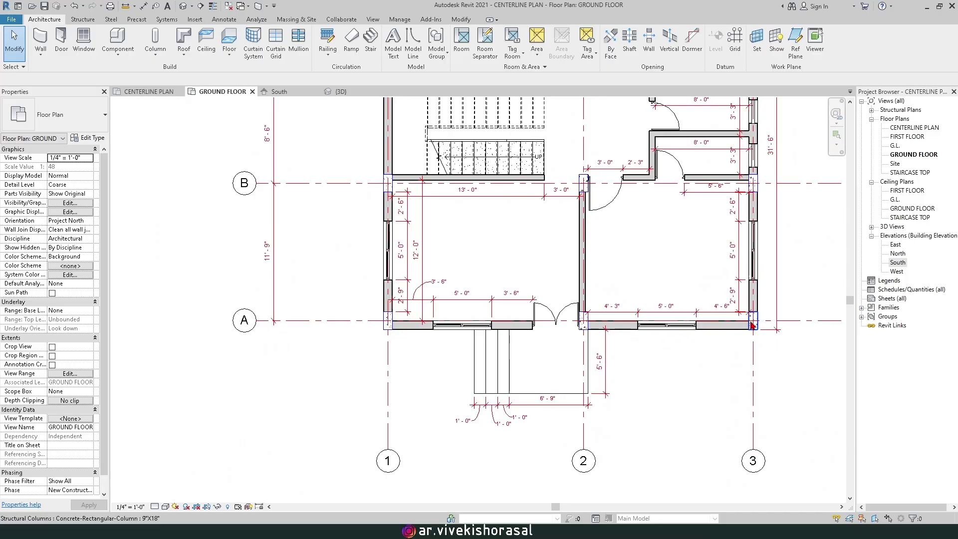
pyautogui.moveTo(563, 250); pyautogui.dragTo(522, 304, button='middle')
pyautogui.scroll(-1, 601, 280)
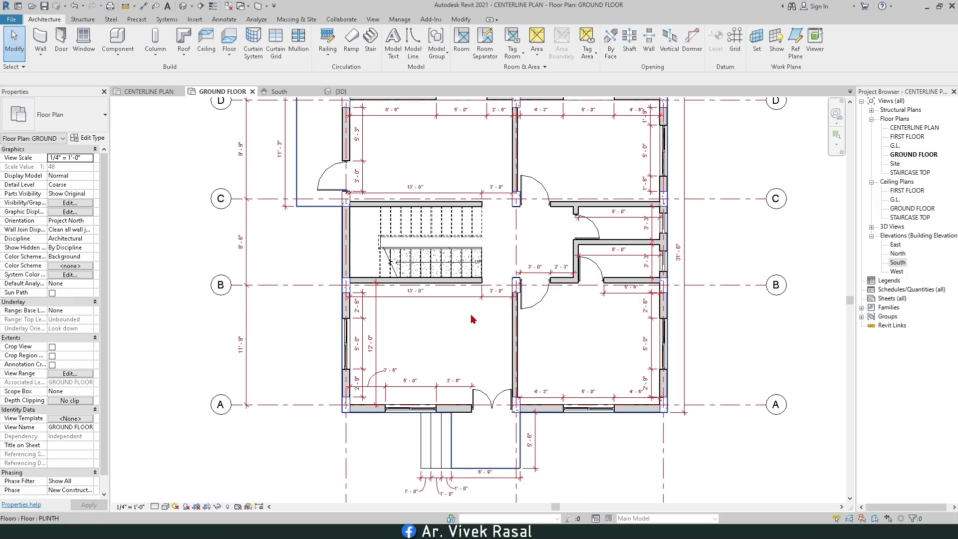
pyautogui.moveTo(396, 220); pyautogui.dragTo(431, 262, button='middle')
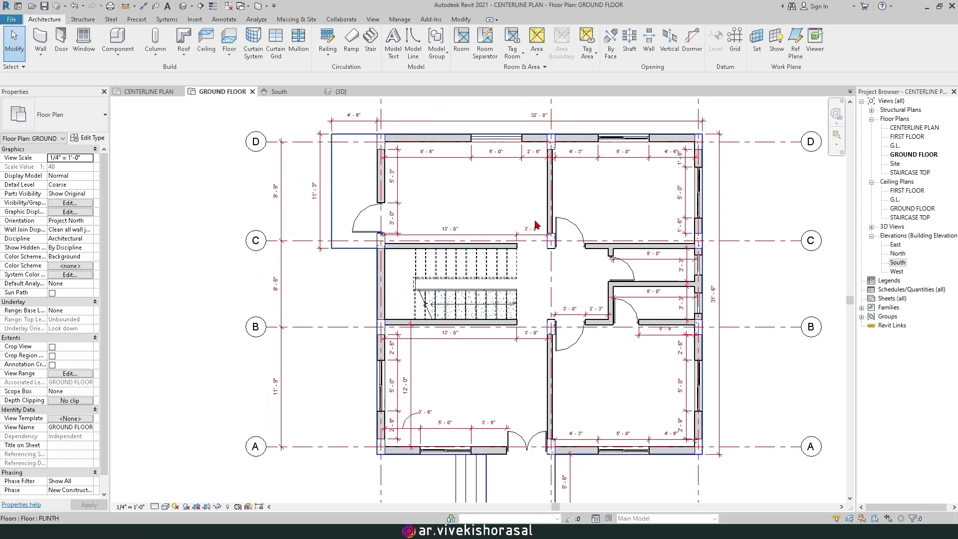
pyautogui.moveTo(505, 339); pyautogui.dragTo(474, 312, button='middle')
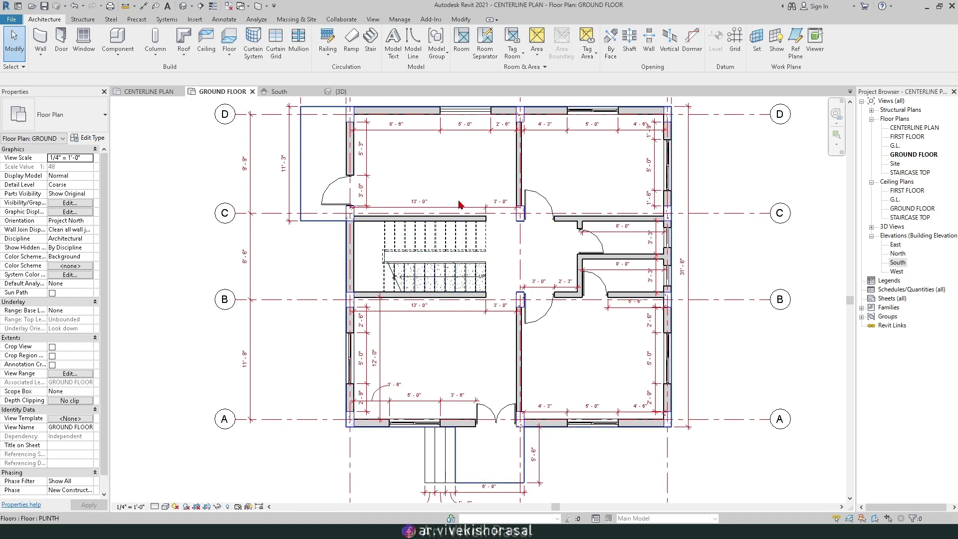
# Step: Add aligned dimensions for the full inner width and depth of the room between grids 1–2 and C–D
pyautogui.click(143, 6)
pyautogui.scroll(4, 341, 122)
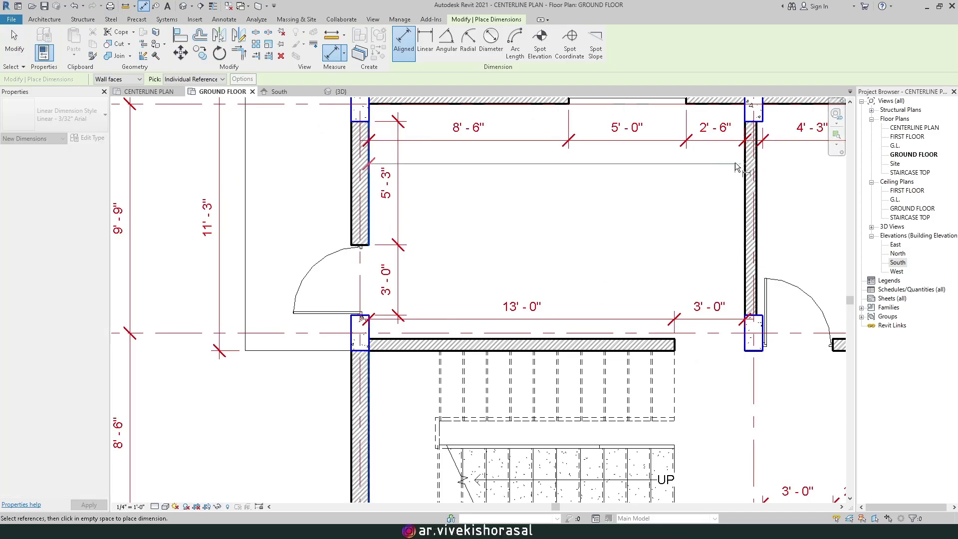
pyautogui.click(737, 168)
pyautogui.click(678, 172)
pyautogui.moveTo(487, 135); pyautogui.dragTo(530, 147, button='middle')
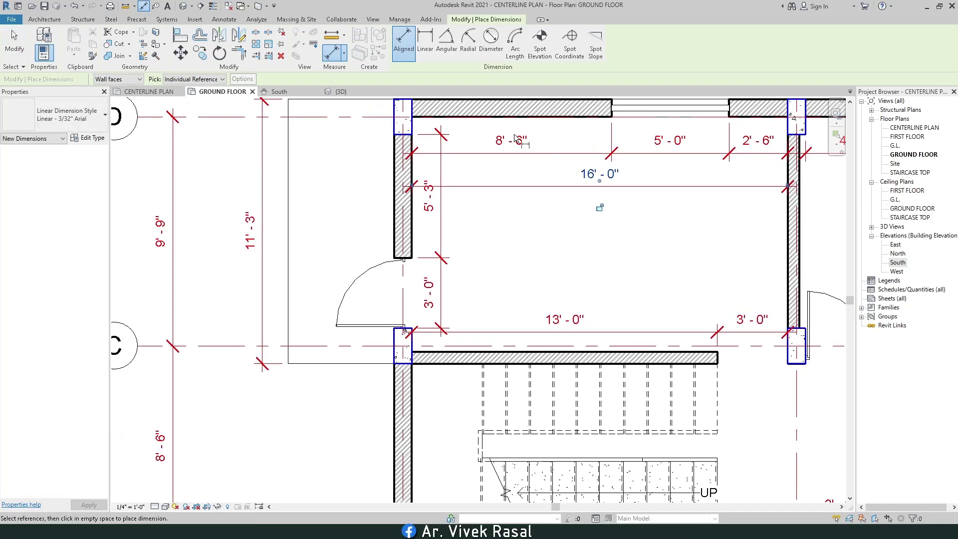
pyautogui.click(471, 117)
pyautogui.click(476, 352)
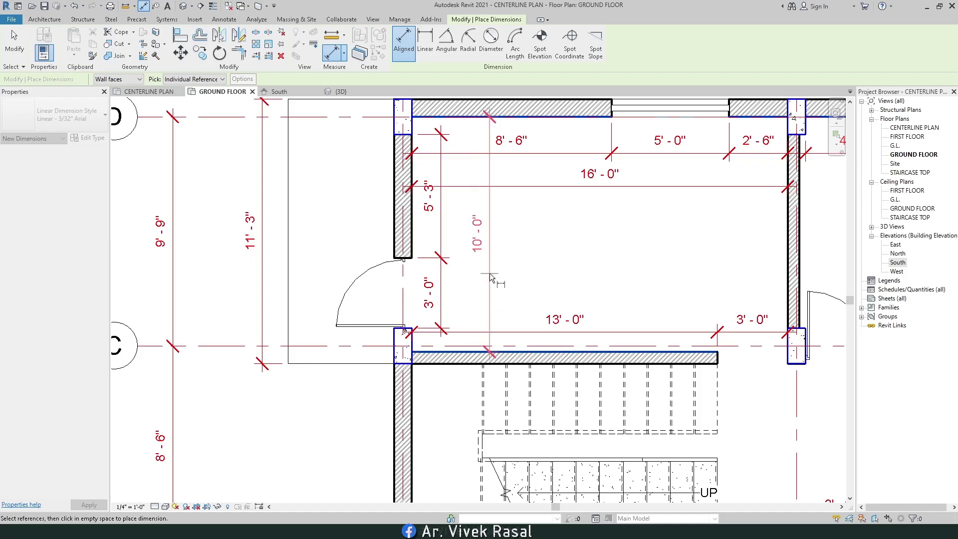
pyautogui.click(490, 274)
# Step: Add aligned dimensions for the full inner width and depth of the room between grids 2–3 and C–D
pyautogui.scroll(-2, 487, 265)
pyautogui.moveTo(674, 224); pyautogui.dragTo(344, 242, button='middle')
pyautogui.scroll(2, 366, 237)
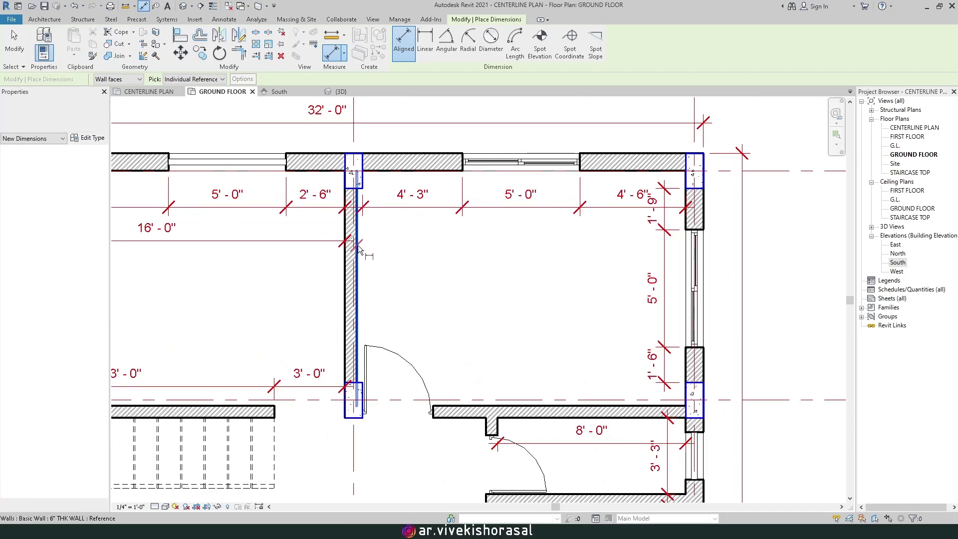
pyautogui.click(358, 250)
pyautogui.click(686, 249)
pyautogui.click(606, 248)
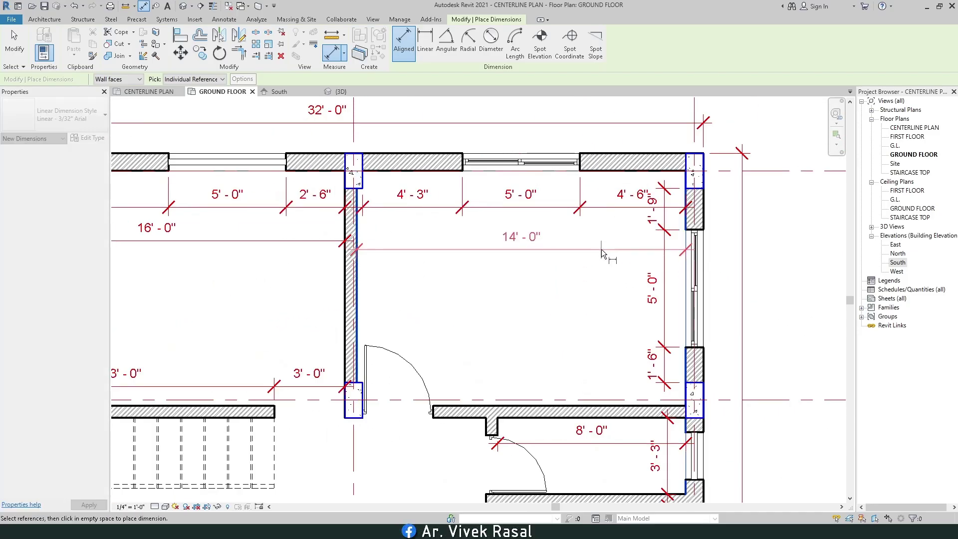
pyautogui.click(612, 171)
pyautogui.click(610, 406)
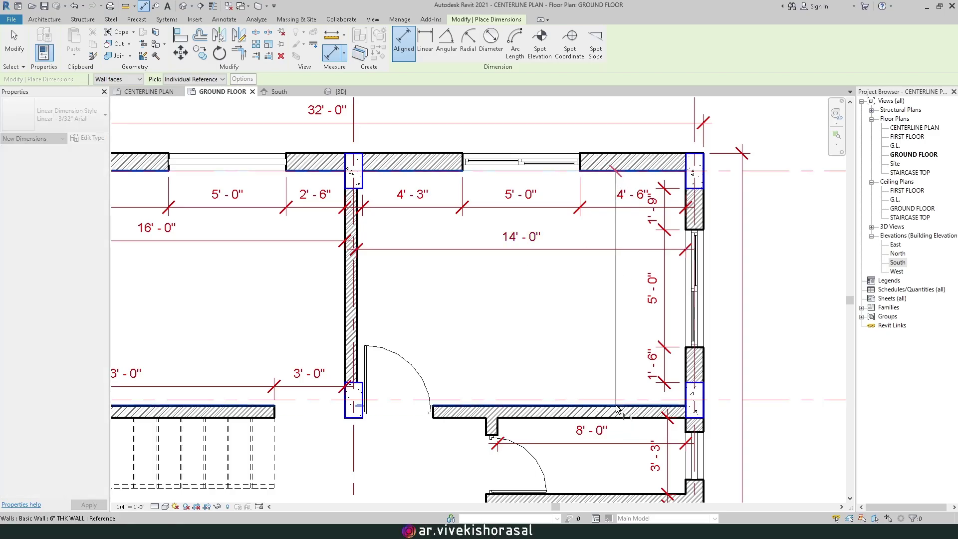
pyautogui.click(611, 368)
# Step: Add aligned dimensions for the full inner width and depth of the room between grids 2–3 and A–B
pyautogui.scroll(-2, 610, 368)
pyautogui.scroll(2, 617, 314)
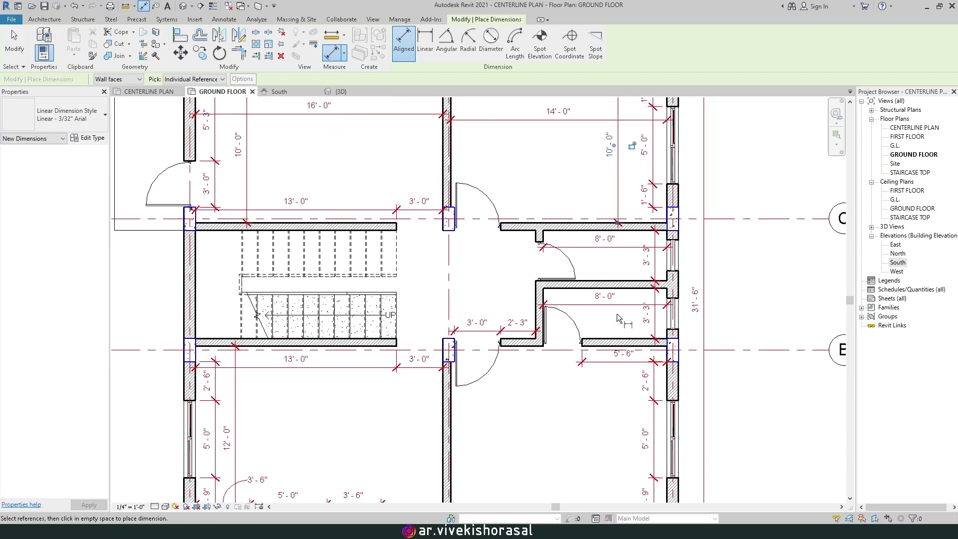
pyautogui.scroll(2, 526, 325)
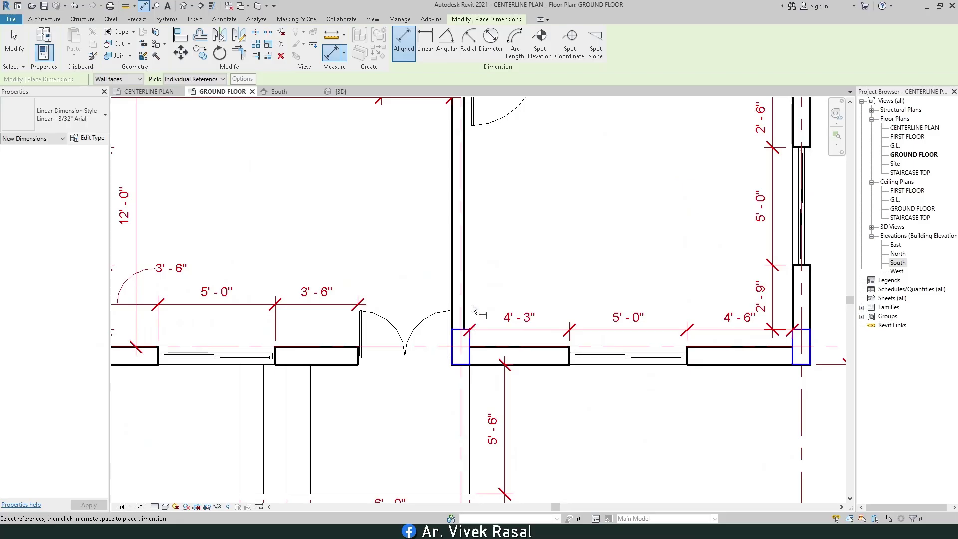
pyautogui.click(466, 292)
pyautogui.click(796, 304)
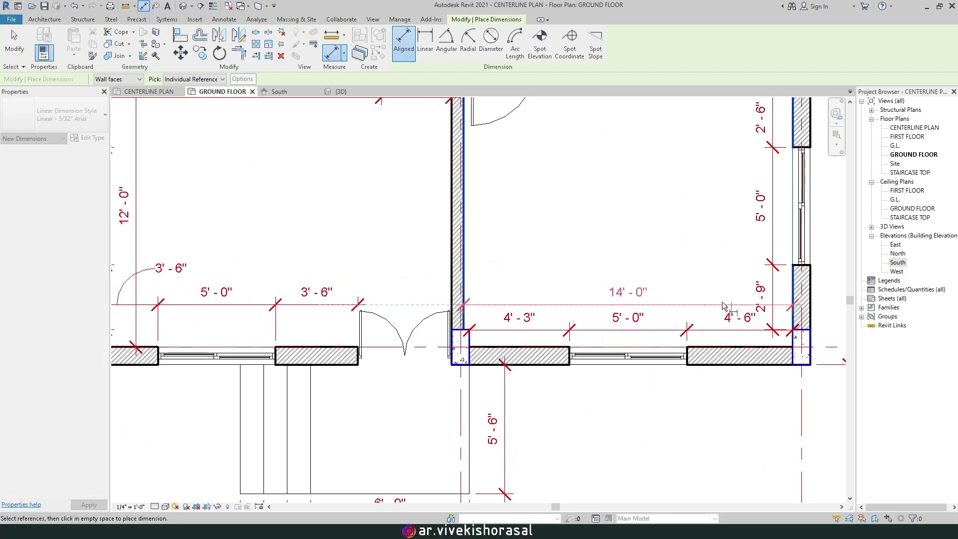
pyautogui.click(697, 299)
pyautogui.scroll(-2, 697, 299)
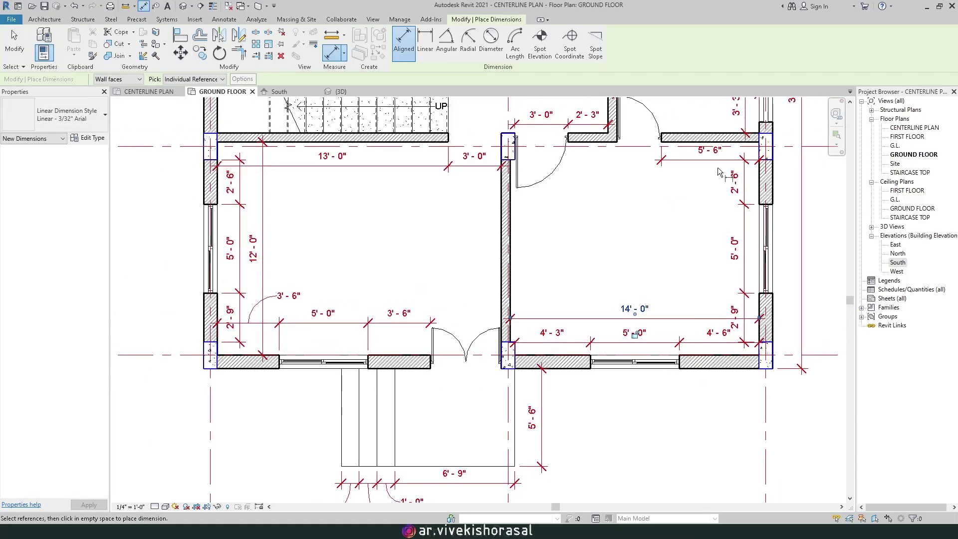
pyautogui.click(726, 143)
pyautogui.click(726, 357)
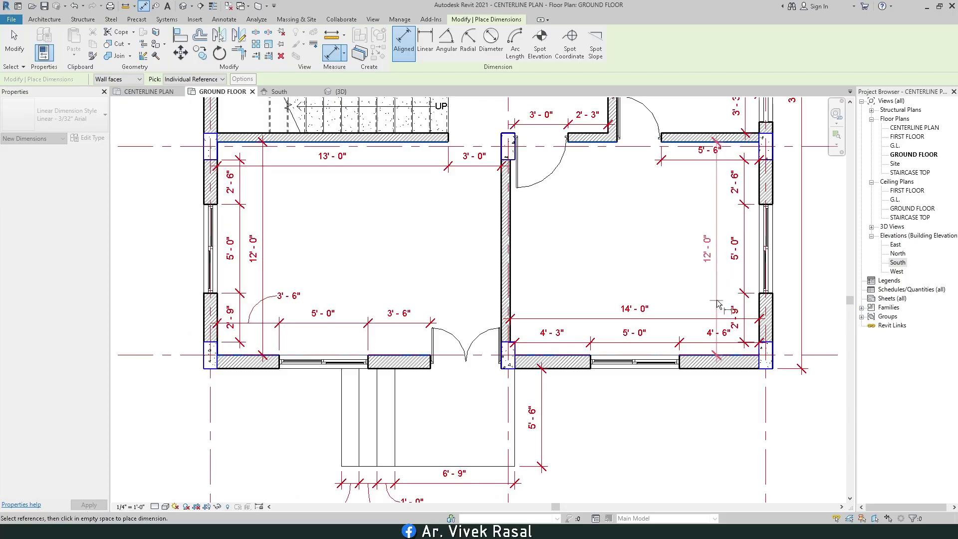
pyautogui.click(716, 298)
# Step: Add an aligned dimension for the full inner width of the room between grids 1–2 and A–B, and end the dimension command
pyautogui.moveTo(482, 222); pyautogui.dragTo(607, 235, button='middle')
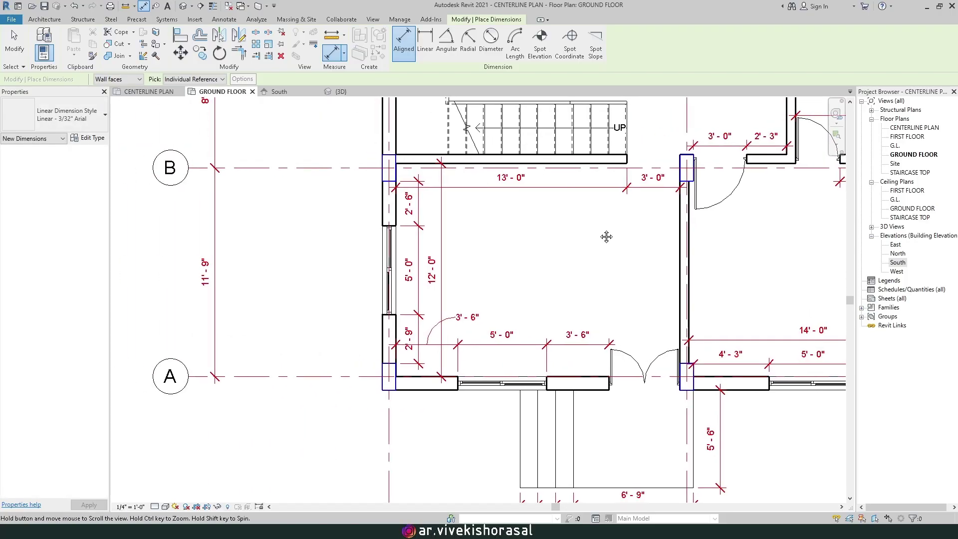
pyautogui.scroll(2, 393, 190)
pyautogui.click(394, 198)
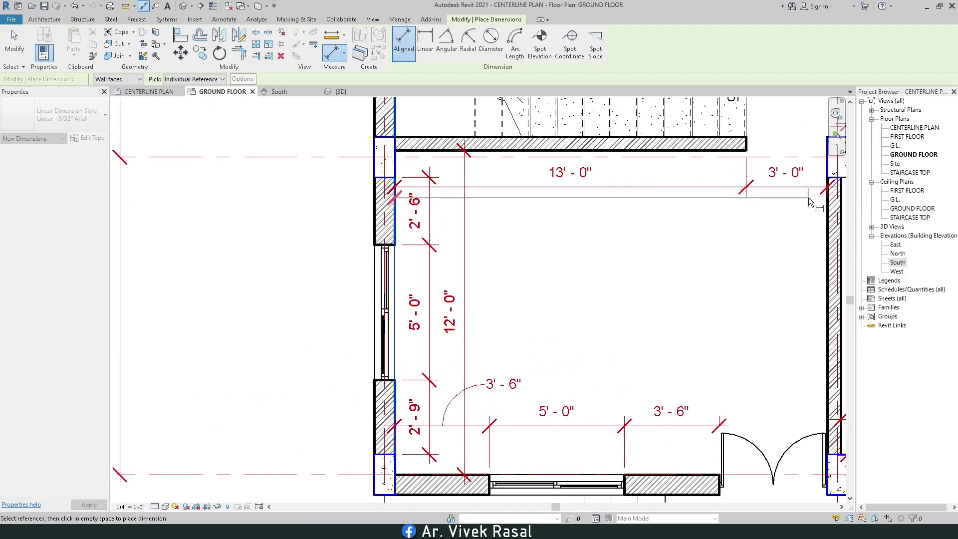
pyautogui.click(827, 216)
pyautogui.click(788, 218)
pyautogui.moveTo(747, 270); pyautogui.dragTo(773, 212, button='middle')
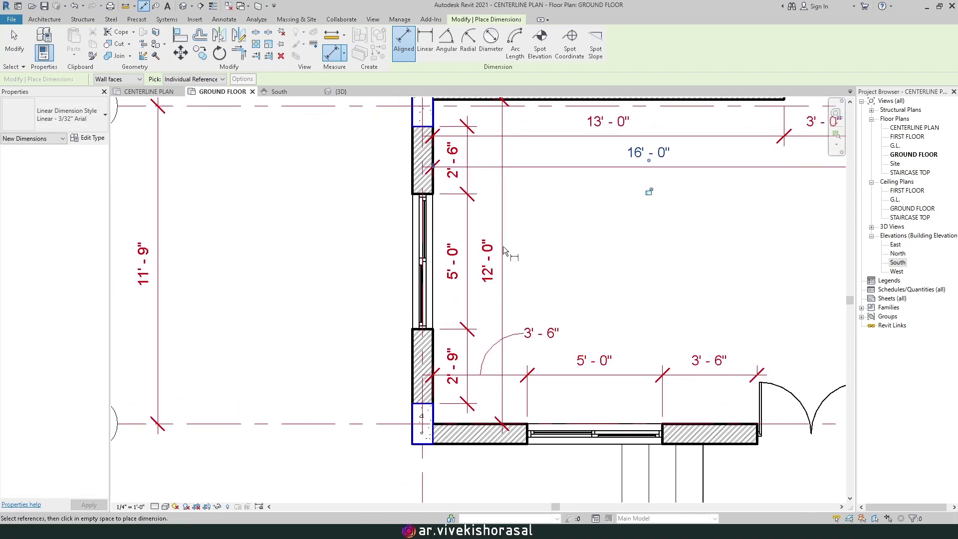
pyautogui.scroll(-2, 500, 252)
pyautogui.click(13, 47)
# Step: Place a text note reading "LIVING ROOM" inside the room between grids 1–2 and A–B
pyautogui.scroll(-2, 435, 199)
pyautogui.moveTo(316, 187); pyautogui.dragTo(317, 246, button='middle')
pyautogui.moveTo(437, 182); pyautogui.dragTo(462, 208, button='middle')
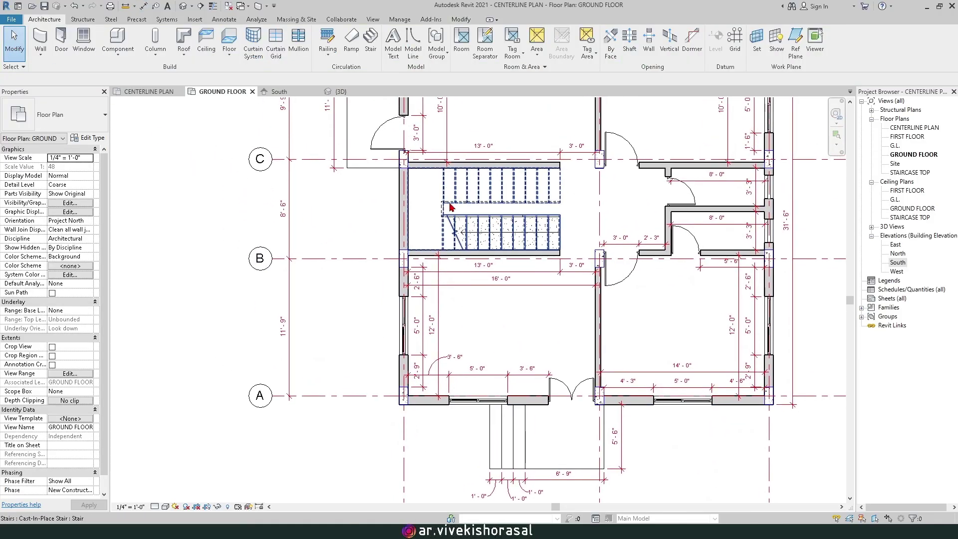
pyautogui.scroll(-1, 464, 301)
pyautogui.moveTo(464, 302)
pyautogui.mouseDown(button='middle')
pyautogui.moveTo(444, 306)
pyautogui.moveTo(412, 268)
pyautogui.moveTo(456, 301)
pyautogui.mouseUp(button='middle')
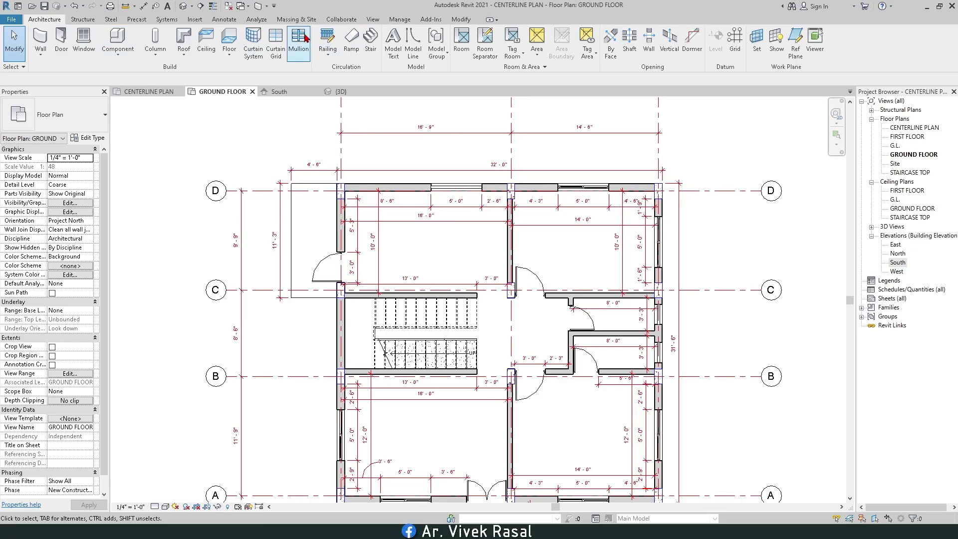
pyautogui.click(226, 20)
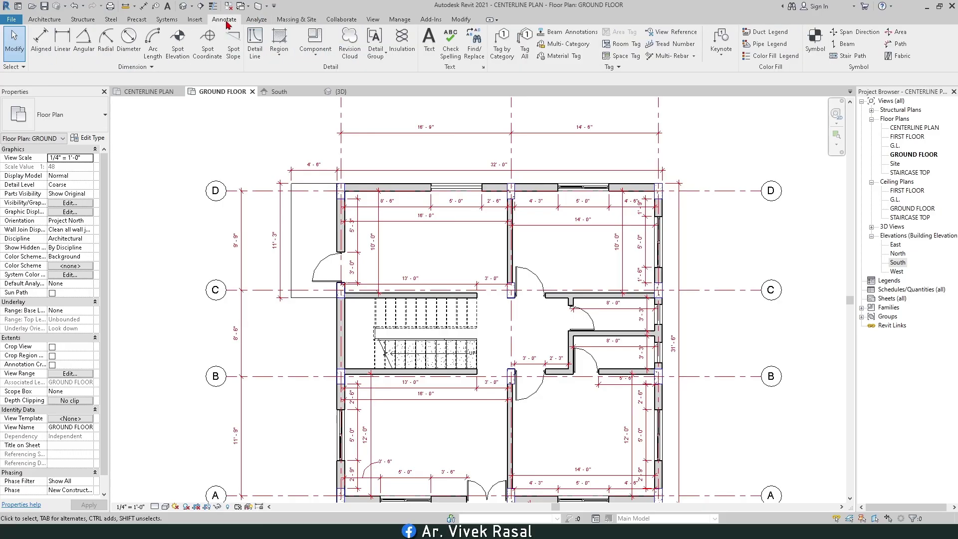
pyautogui.click(428, 40)
pyautogui.moveTo(405, 358); pyautogui.dragTo(388, 295, button='middle')
pyautogui.scroll(3, 394, 226)
pyautogui.scroll(2, 391, 223)
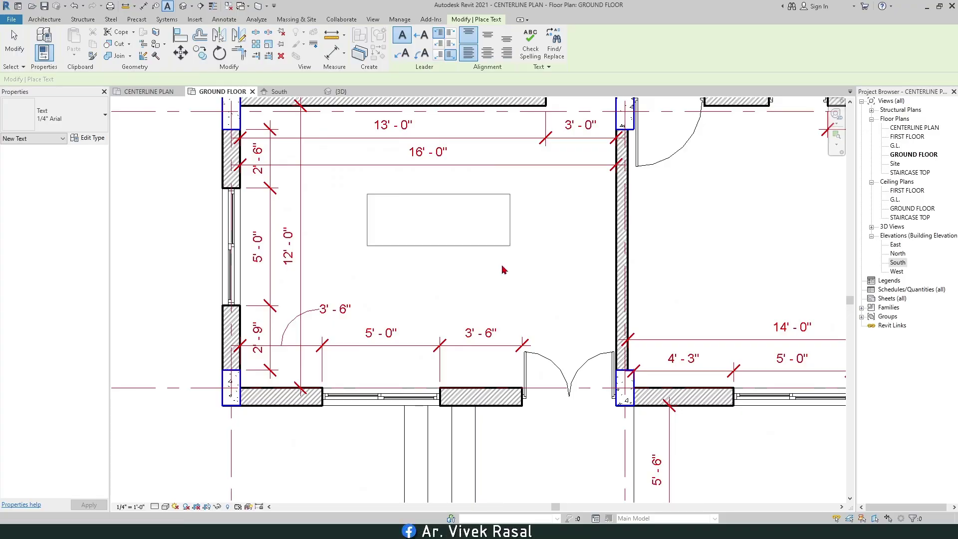
pyautogui.moveTo(367, 194); pyautogui.dragTo(511, 246)
pyautogui.write('LIVING')
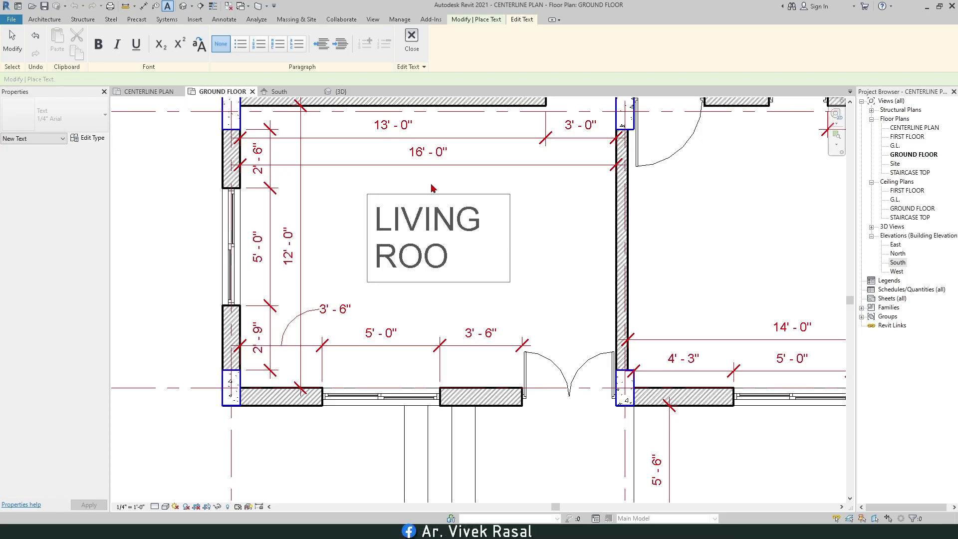
pyautogui.write(' ROOM')
# Step: Add the room size "16' X 12'" on a new line of the living room note and finish the text
pyautogui.press('Return')
pyautogui.write("16'")
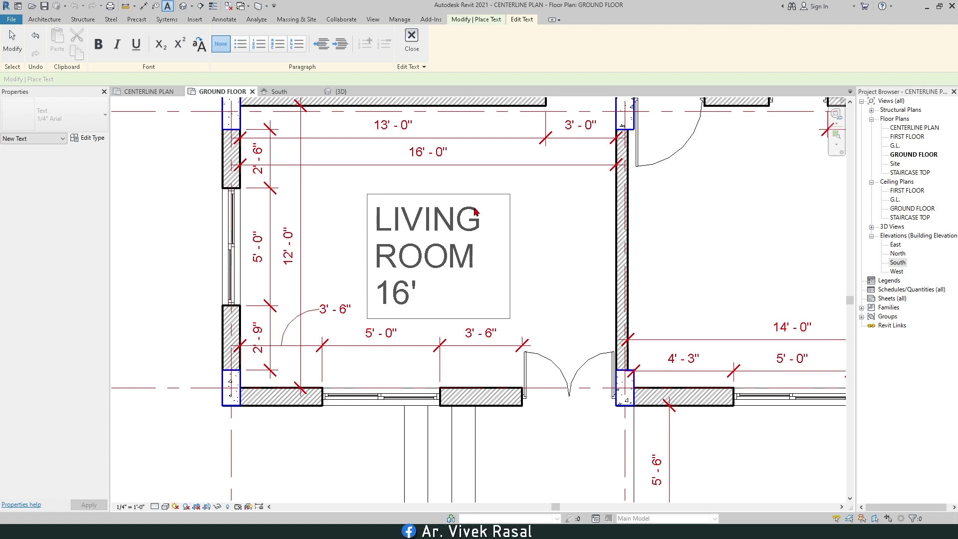
pyautogui.write(' X ')
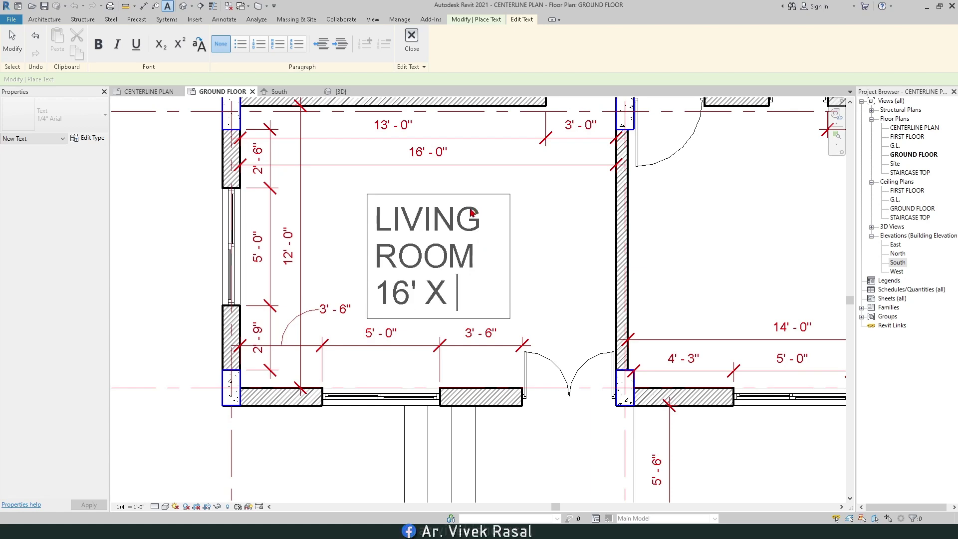
pyautogui.write('12')
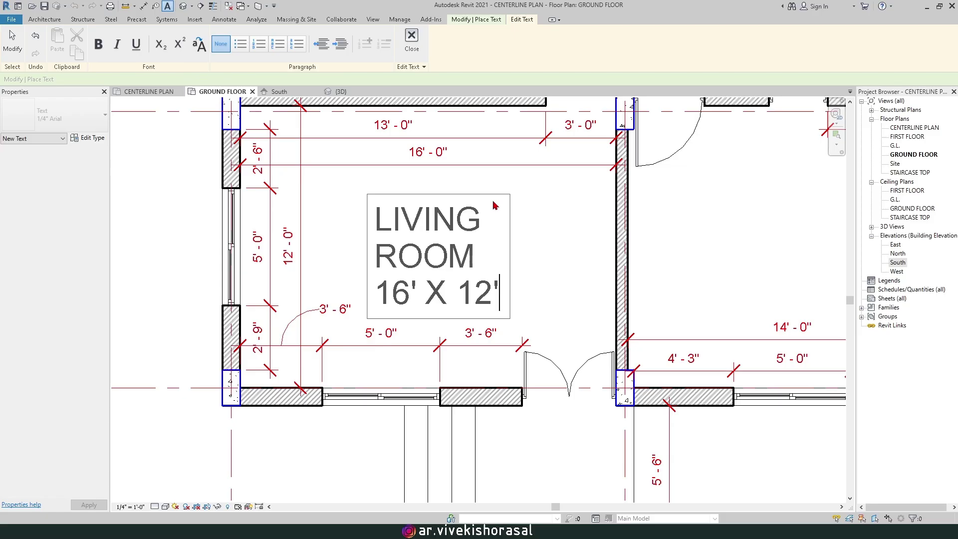
pyautogui.scroll(-2, 494, 202)
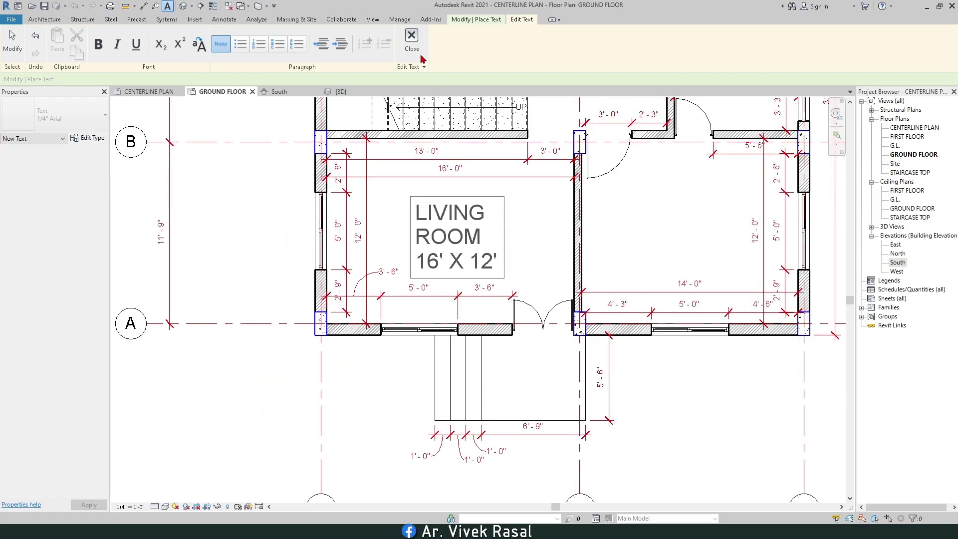
pyautogui.click(412, 40)
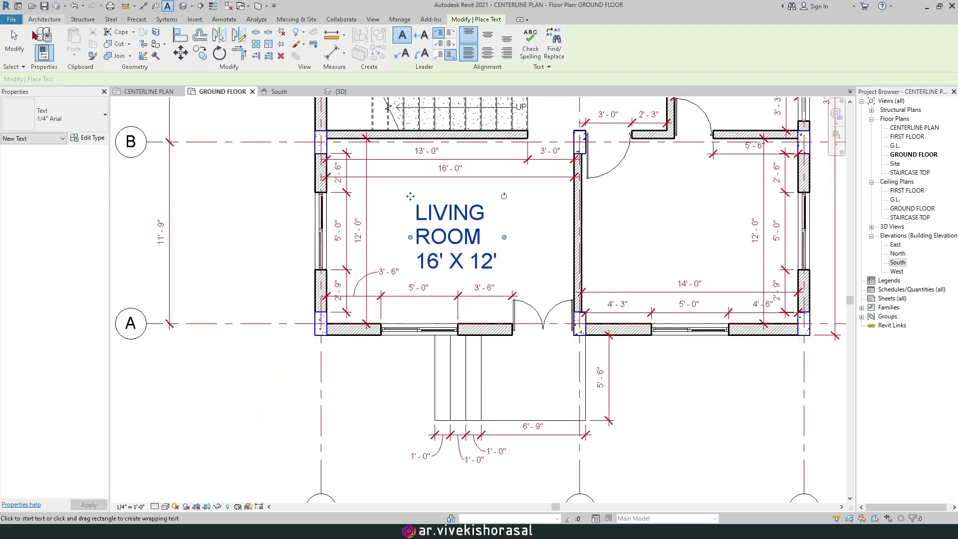
pyautogui.click(14, 44)
# Step: Center-align the living room label and widen its text box
pyautogui.click(469, 214)
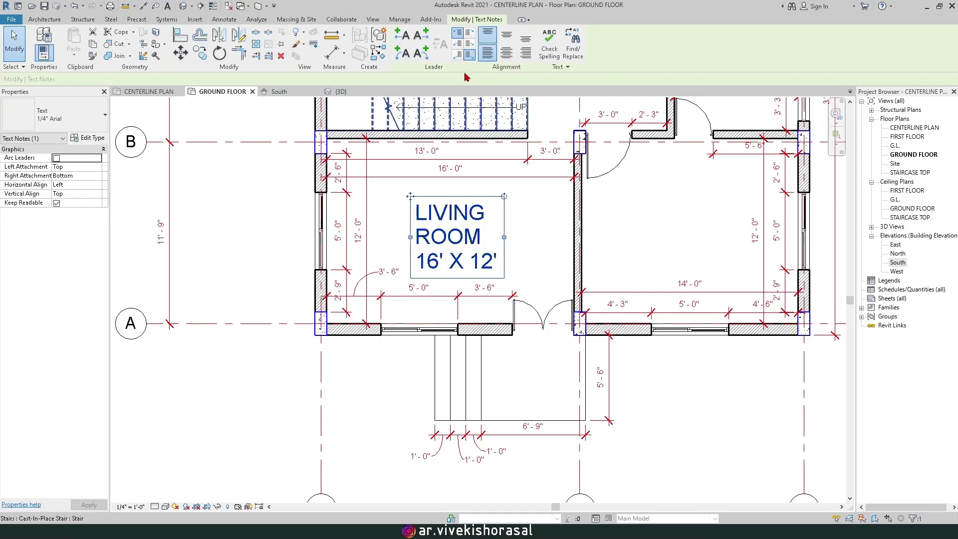
pyautogui.click(507, 52)
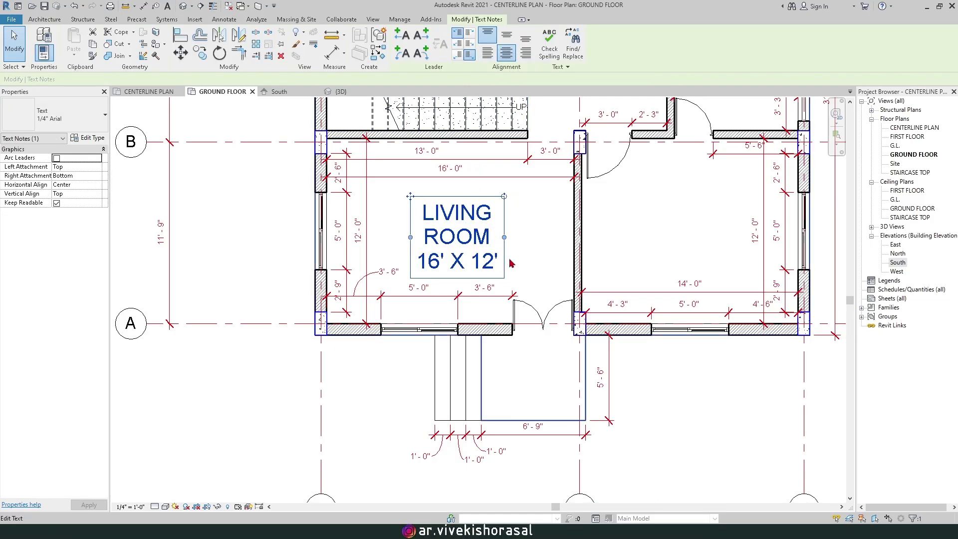
pyautogui.moveTo(505, 239)
pyautogui.mouseDown()
pyautogui.moveTo(496, 240)
pyautogui.moveTo(523, 235)
pyautogui.mouseUp()
pyautogui.moveTo(450, 210); pyautogui.dragTo(454, 239, button='middle')
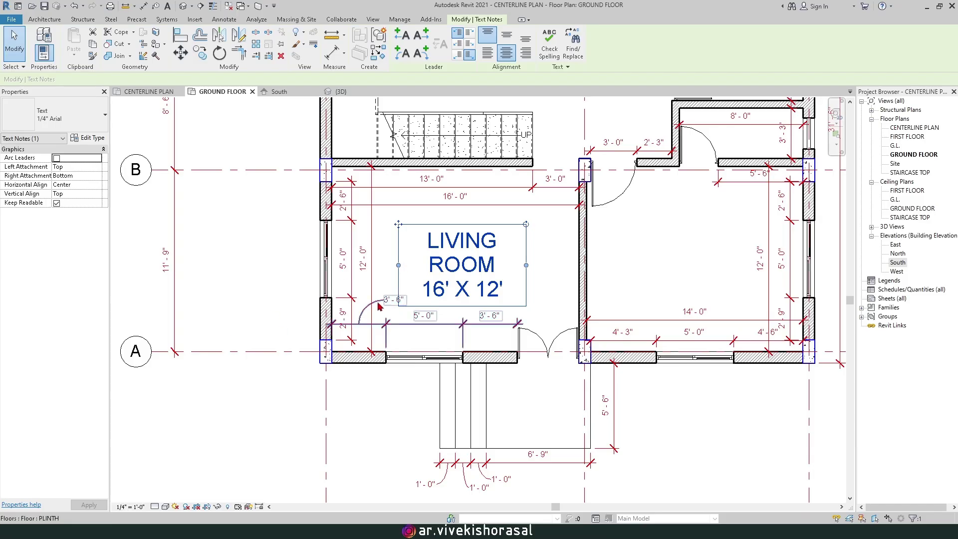
# Step: Set the text size of the label's 1/4" Arial type to .1
pyautogui.click(88, 138)
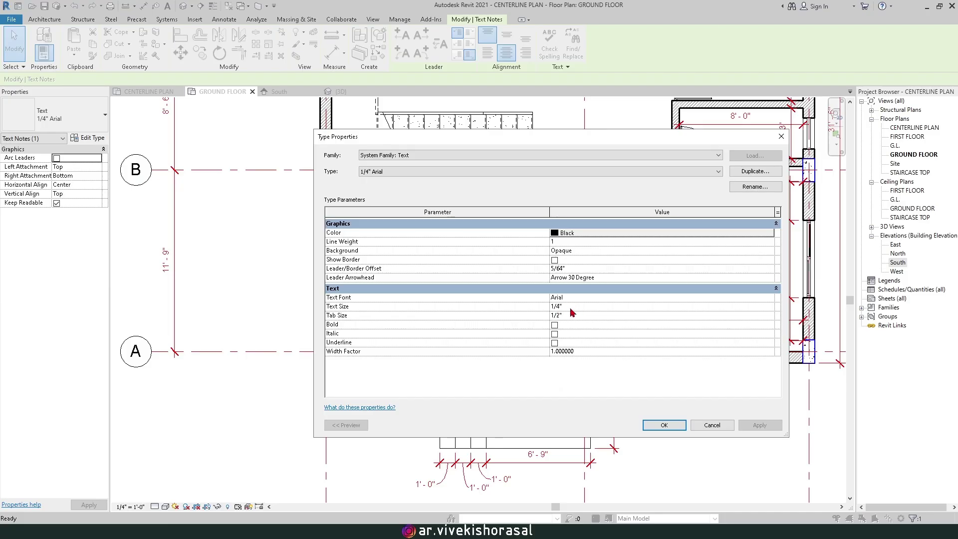
pyautogui.click(570, 307)
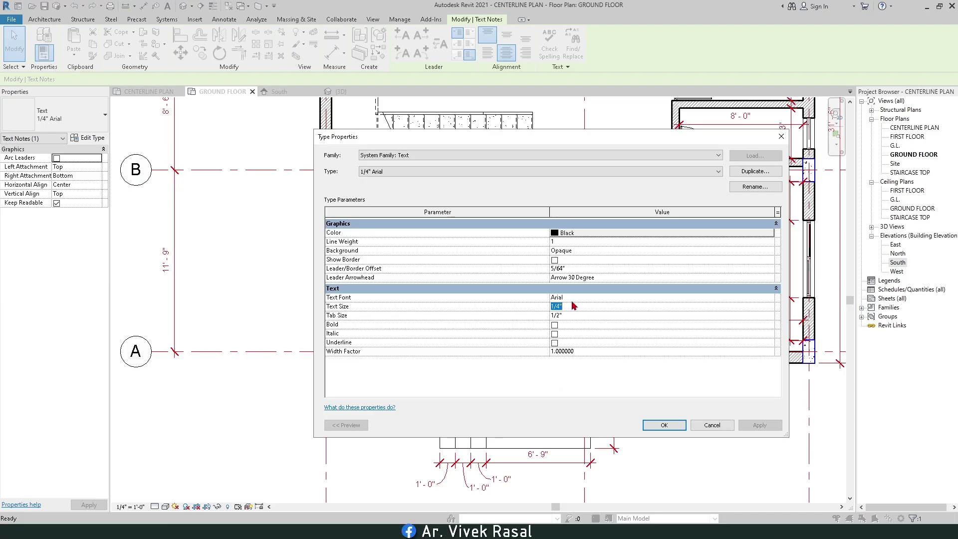
pyautogui.write('1')
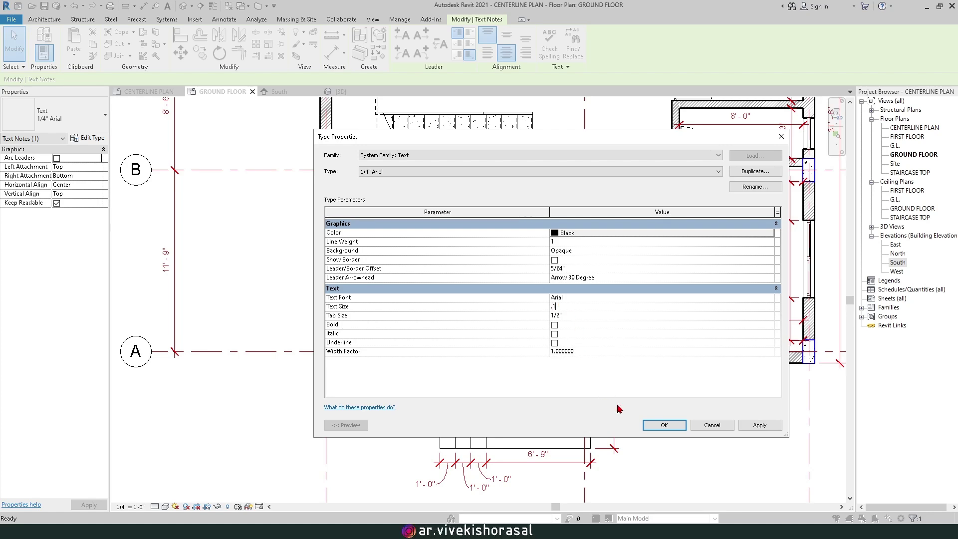
pyautogui.click(652, 428)
pyautogui.scroll(2, 488, 276)
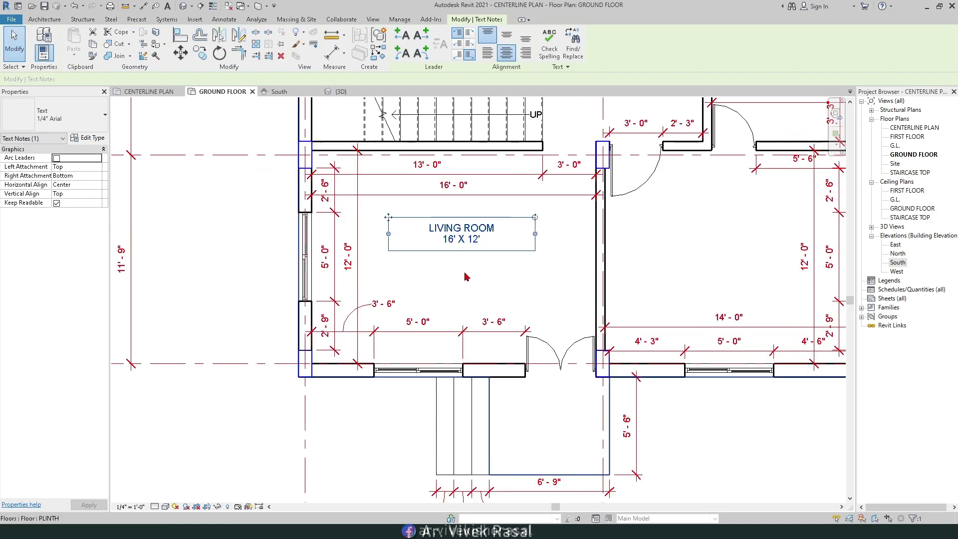
# Step: Narrow the living room label's box around its text and shift it slightly lower in the room, keeping it horizontal
pyautogui.click(482, 241)
pyautogui.scroll(-2, 483, 241)
pyautogui.click(488, 245)
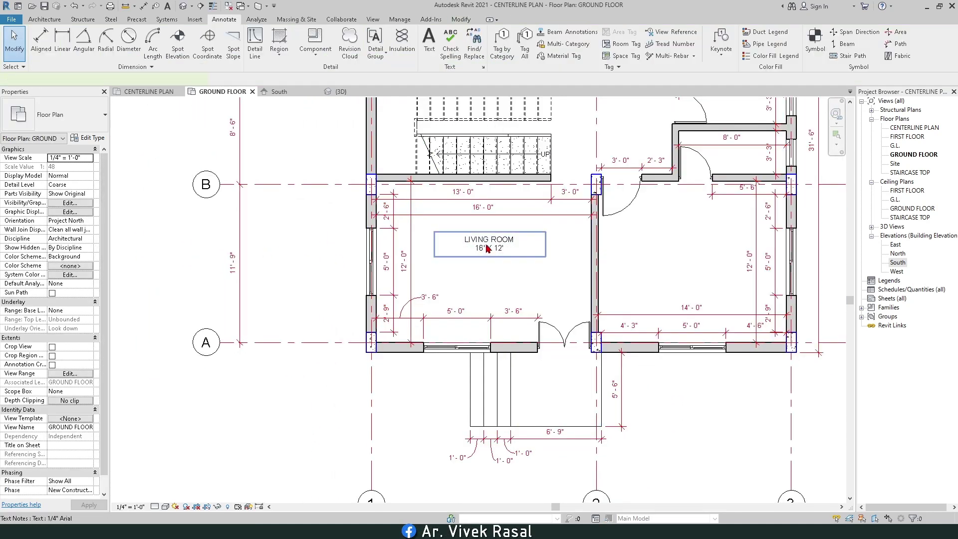
pyautogui.scroll(2, 488, 255)
pyautogui.moveTo(578, 242); pyautogui.dragTo(540, 246)
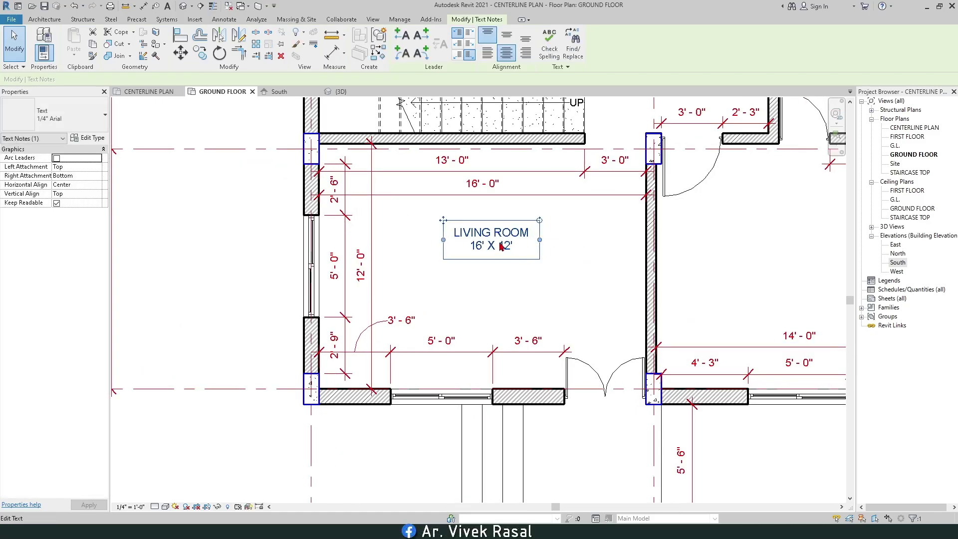
pyautogui.moveTo(446, 226); pyautogui.dragTo(454, 238)
pyautogui.moveTo(542, 236)
pyautogui.mouseDown()
pyautogui.moveTo(541, 273)
pyautogui.moveTo(524, 293)
pyautogui.moveTo(544, 254)
pyautogui.mouseUp()
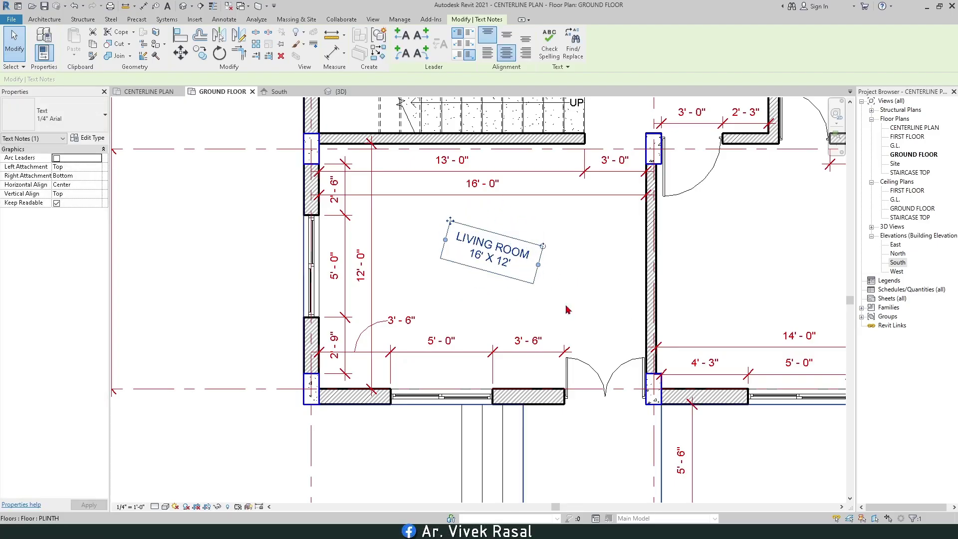
pyautogui.hotkey('ctrl', 'z')
# Step: Start copying the living room label with multiple copies enabled and place one in the room between grids 2–3 and A–B
pyautogui.scroll(-2, 527, 273)
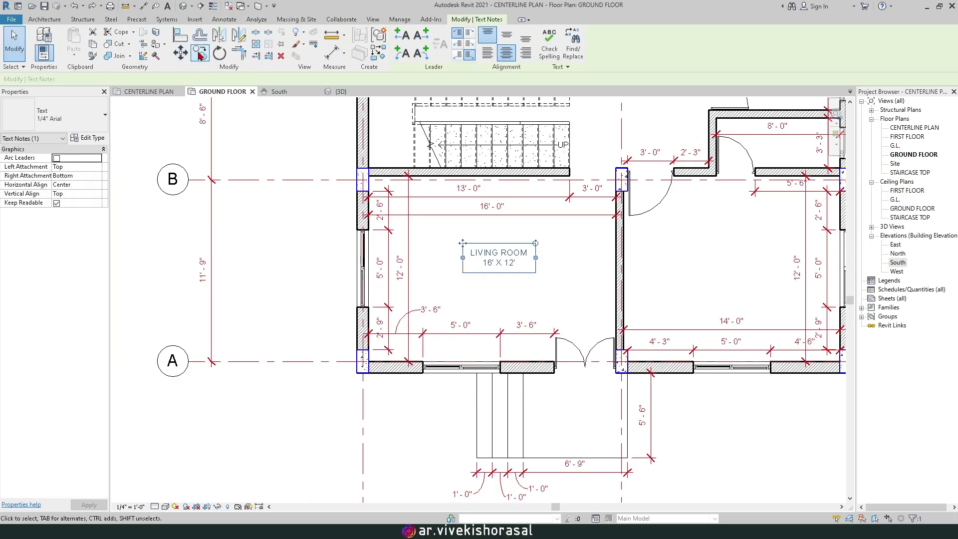
pyautogui.click(201, 53)
pyautogui.click(490, 254)
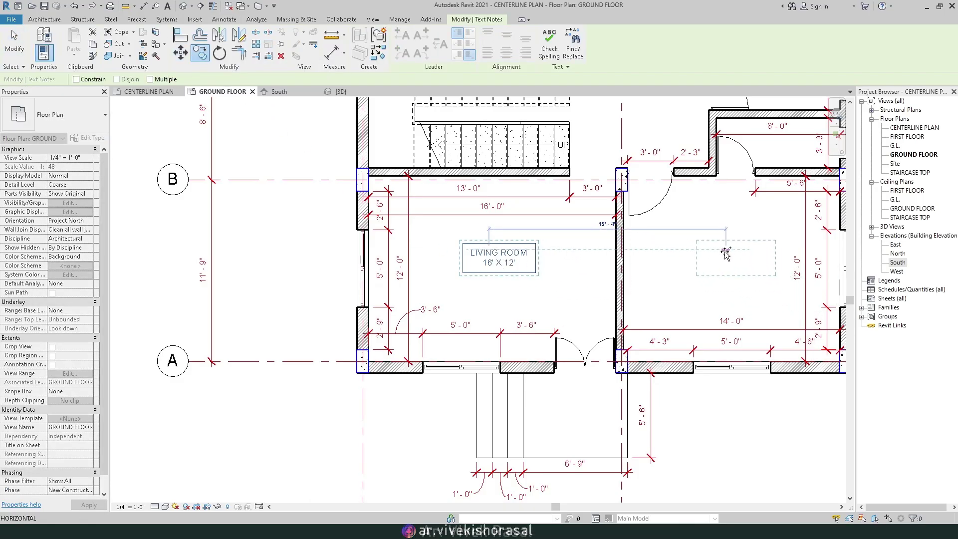
pyautogui.click(150, 80)
pyautogui.moveTo(586, 192); pyautogui.dragTo(529, 235, button='middle')
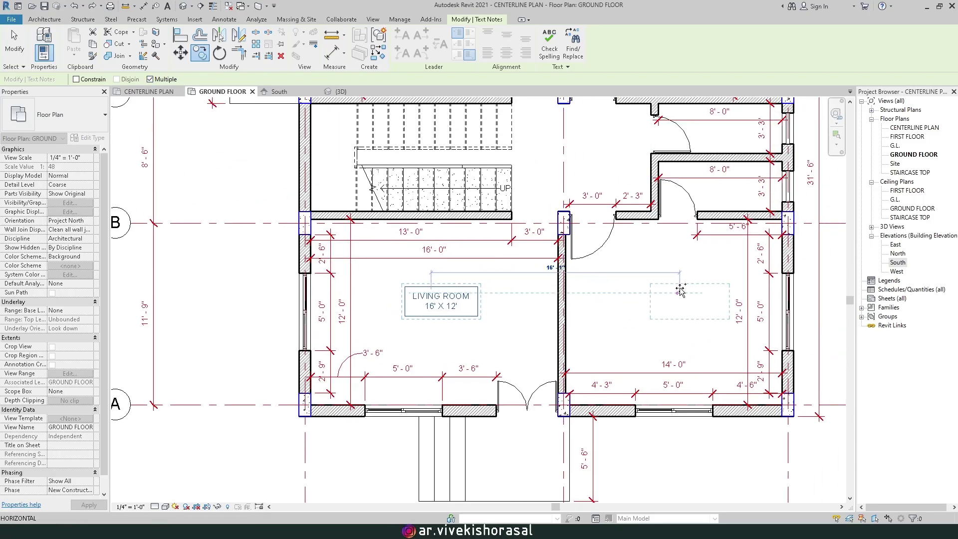
pyautogui.click(682, 291)
# Step: Place copies of the label in the two small 8'-0" wide rooms between grids B and C
pyautogui.scroll(3, 693, 279)
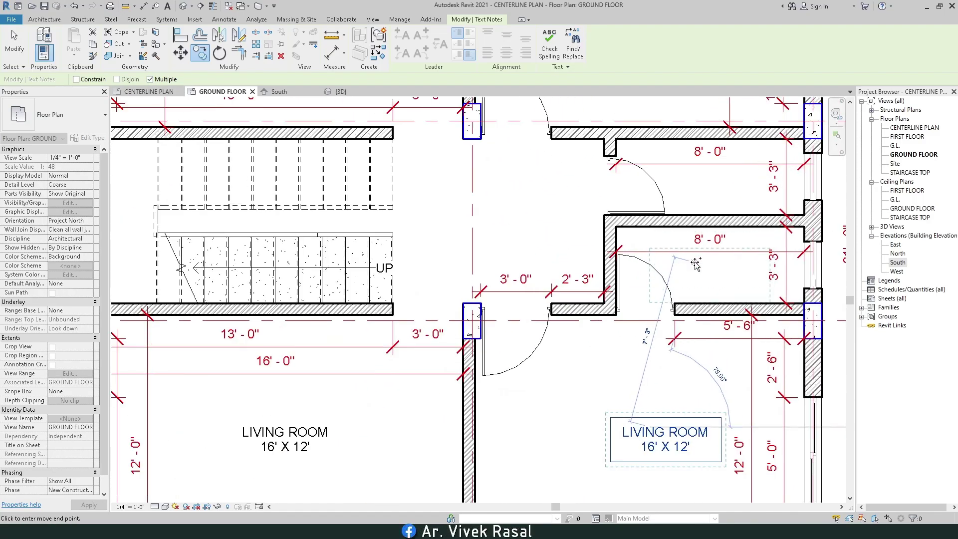
pyautogui.click(701, 259)
pyautogui.moveTo(698, 170); pyautogui.dragTo(694, 257, button='middle')
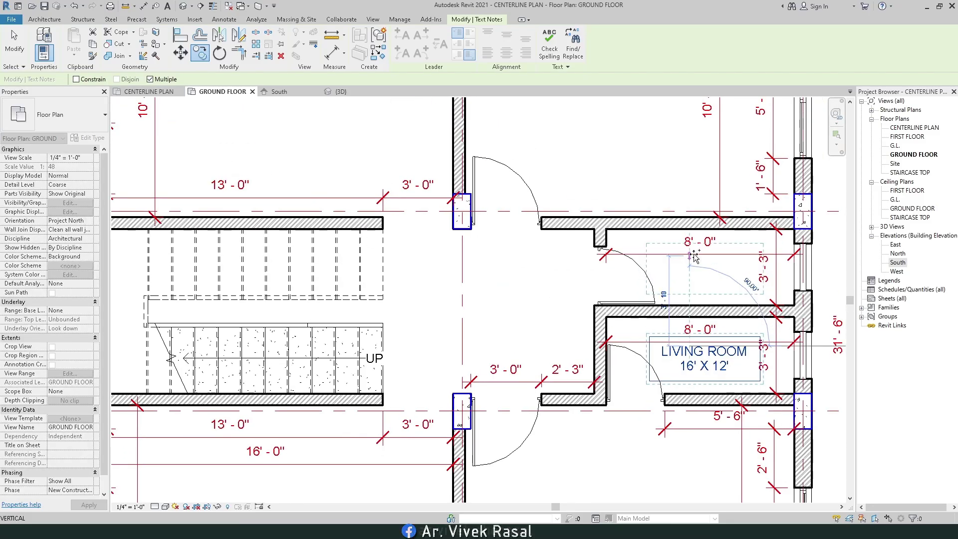
# Step: Place copies of the label in the two rooms between grids C and D, on both sides of grid 2
pyautogui.scroll(-1, 686, 237)
pyautogui.moveTo(671, 215); pyautogui.dragTo(684, 347, button='middle')
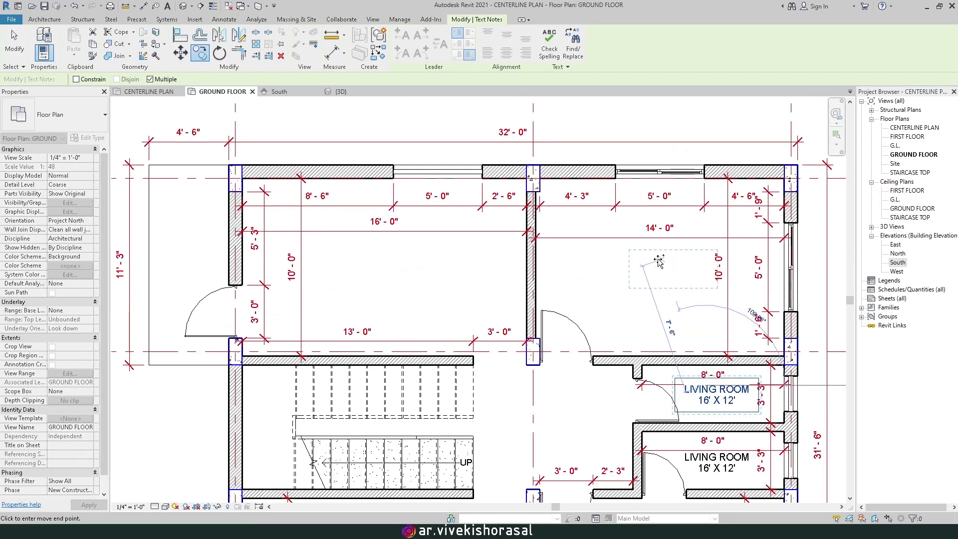
pyautogui.click(638, 263)
pyautogui.click(389, 265)
# Step: Place copies of the label on the entrance landing between grids 1–2 and in the open area outside grid 1, and finish copying
pyautogui.moveTo(422, 385); pyautogui.dragTo(519, 133, button='middle')
pyautogui.moveTo(578, 394); pyautogui.dragTo(592, 161, button='middle')
pyautogui.scroll(2, 592, 284)
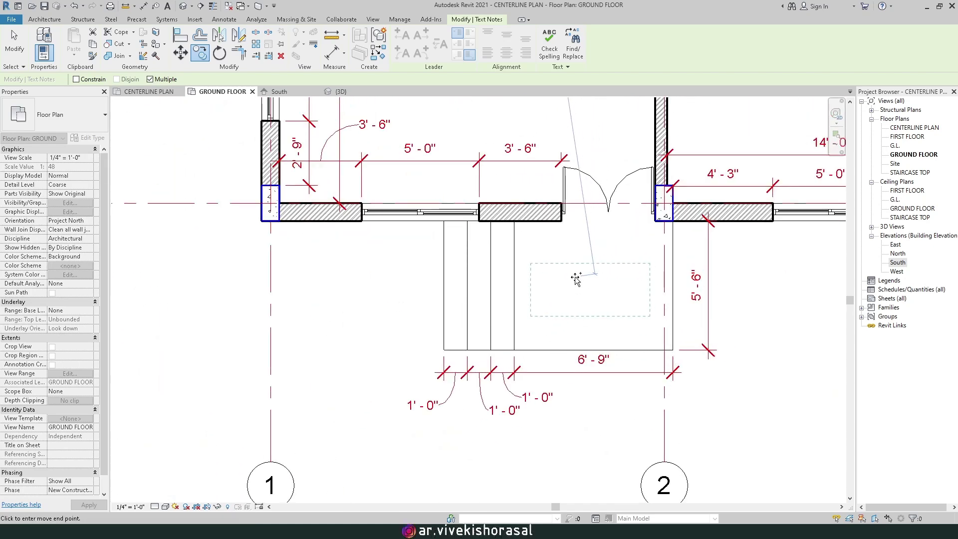
pyautogui.click(577, 278)
pyautogui.scroll(-3, 581, 374)
pyautogui.moveTo(517, 193); pyautogui.dragTo(610, 433, button='middle')
pyautogui.moveTo(471, 160); pyautogui.dragTo(477, 330, button='middle')
pyautogui.scroll(2, 428, 249)
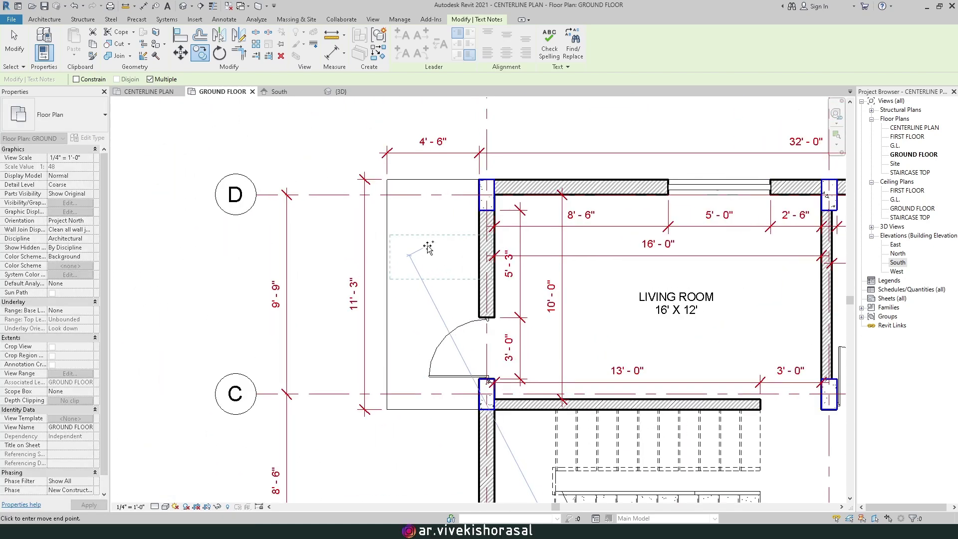
pyautogui.click(425, 248)
pyautogui.scroll(-2, 545, 298)
pyautogui.scroll(3, 614, 307)
pyautogui.press('Escape')
# Step: Change the label in the room between grids 1–2 and C–D to KITCHEN, 16' X 10'
pyautogui.moveTo(614, 306); pyautogui.dragTo(513, 276, button='middle')
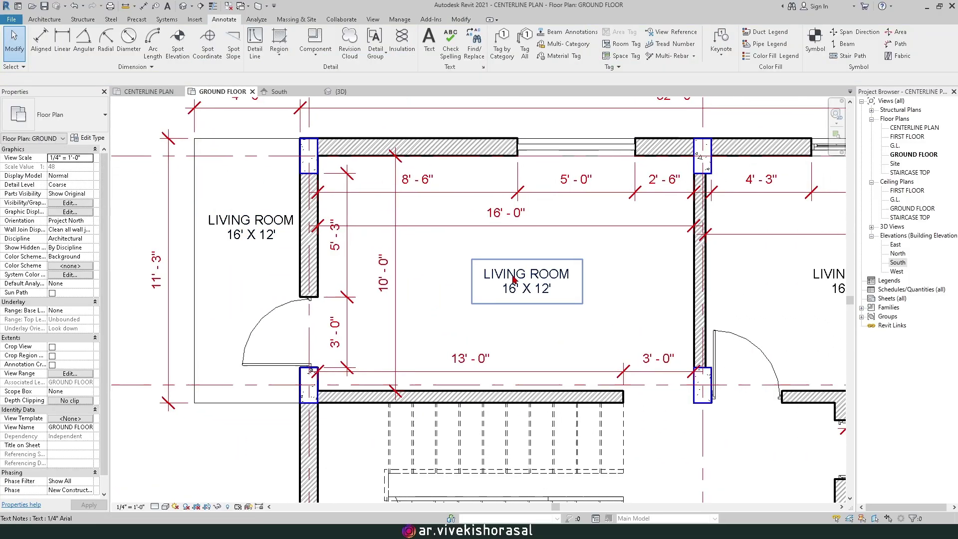
pyautogui.doubleClick(515, 280)
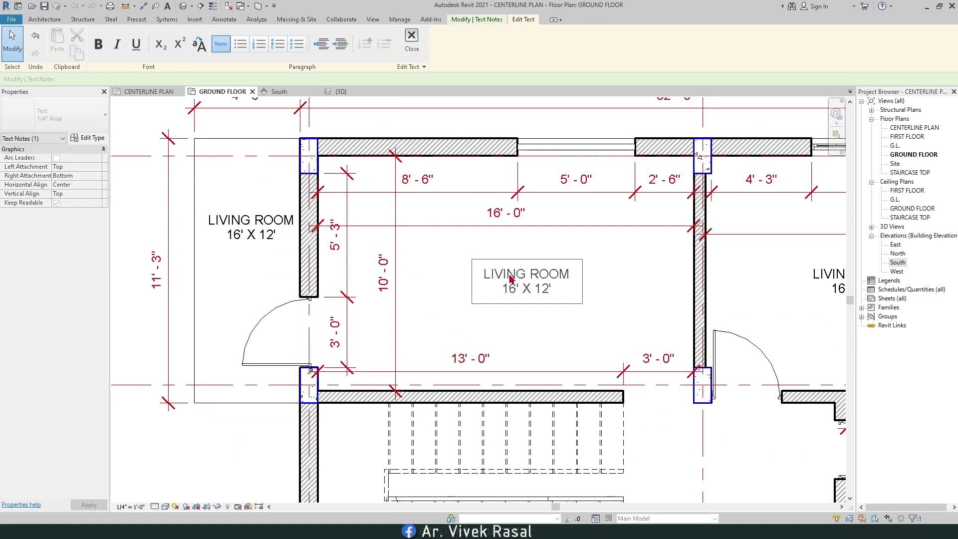
pyautogui.moveTo(575, 274); pyautogui.dragTo(485, 285)
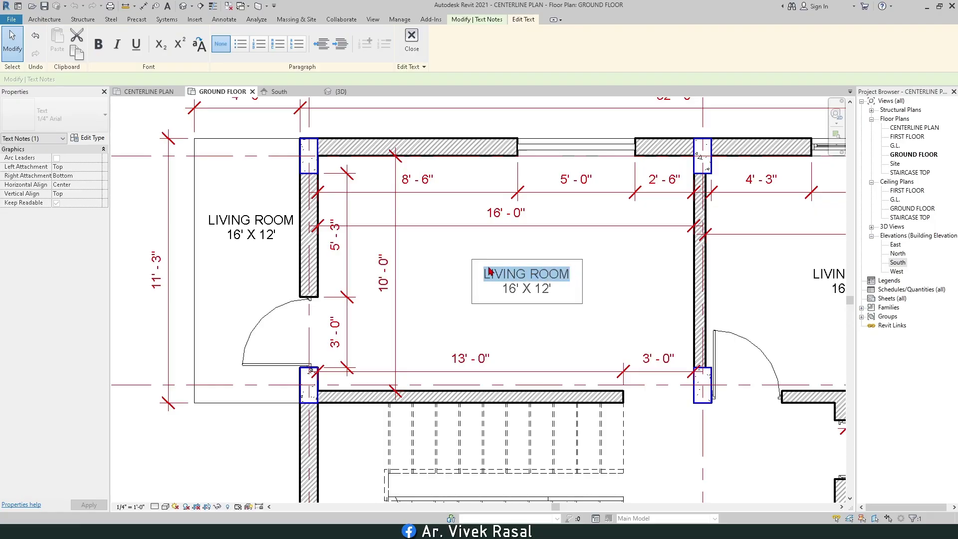
pyautogui.write('KITCH')
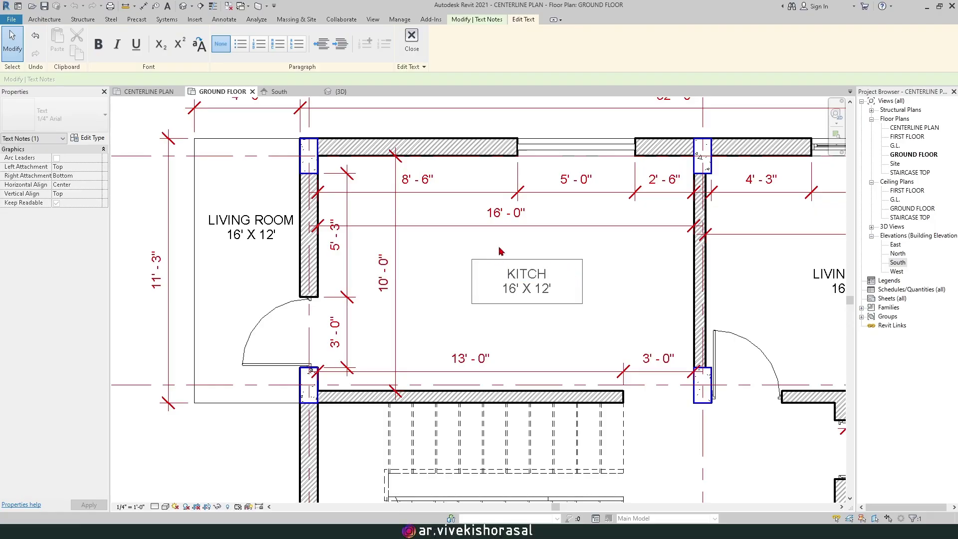
pyautogui.press('BackSpace')
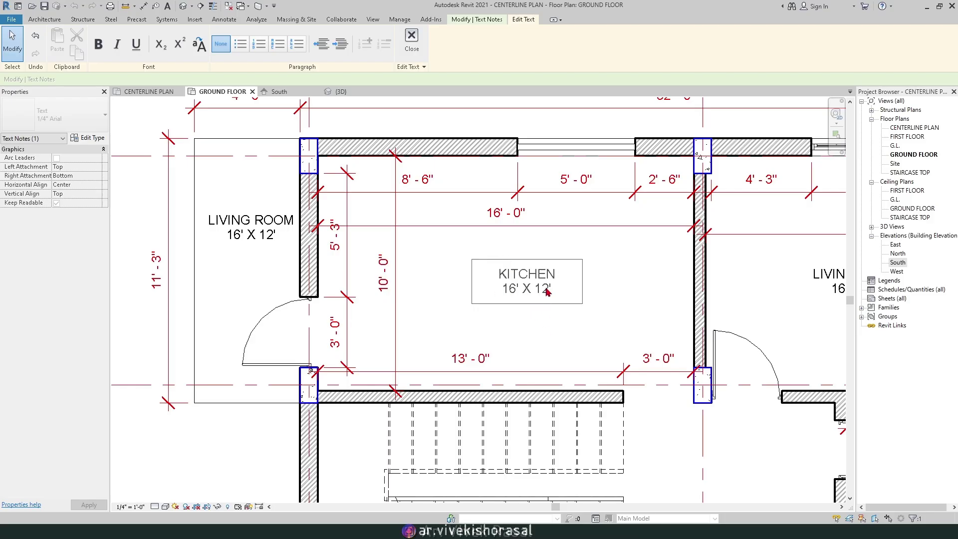
pyautogui.click(558, 343)
# Step: Change the label in the room between grids 2–3 and C–D to BED ROOM, 16' X 10'
pyautogui.scroll(-3, 558, 343)
pyautogui.click(606, 286)
pyautogui.doubleClick(606, 285)
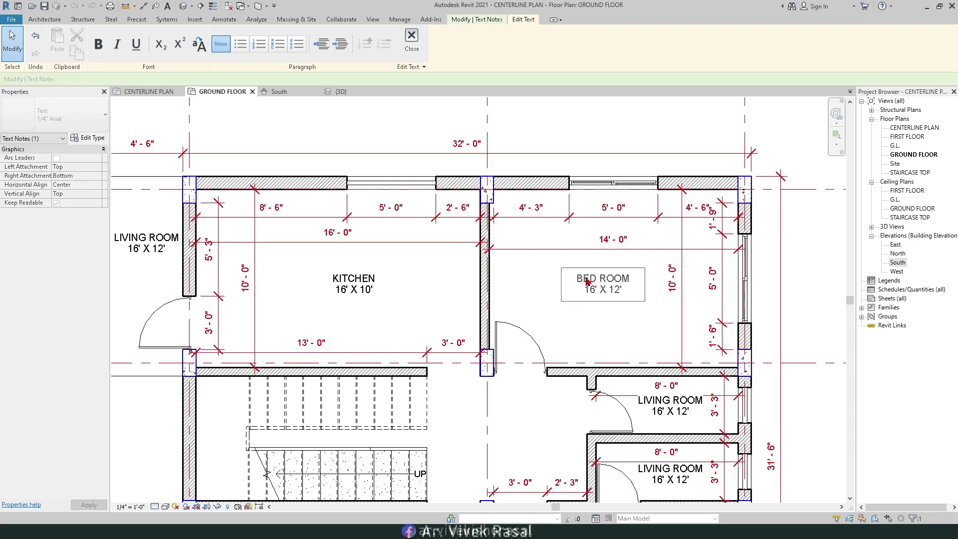
pyautogui.scroll(2, 619, 294)
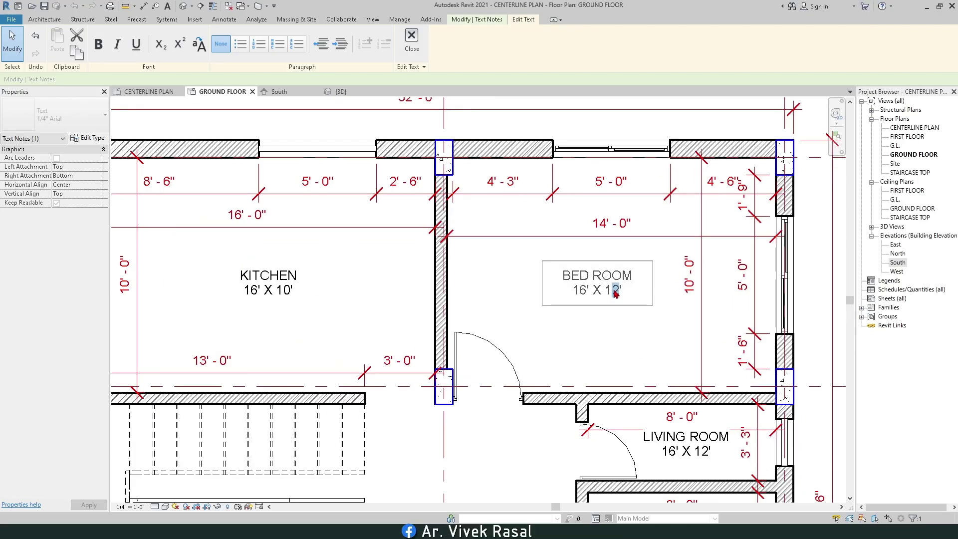
pyautogui.scroll(-3, 615, 294)
pyautogui.click(619, 320)
# Step: Change the label in the small room nearer grid C to COMMON TOILET, 8' X 3'3"
pyautogui.scroll(1, 619, 305)
pyautogui.click(620, 303)
pyautogui.doubleClick(619, 300)
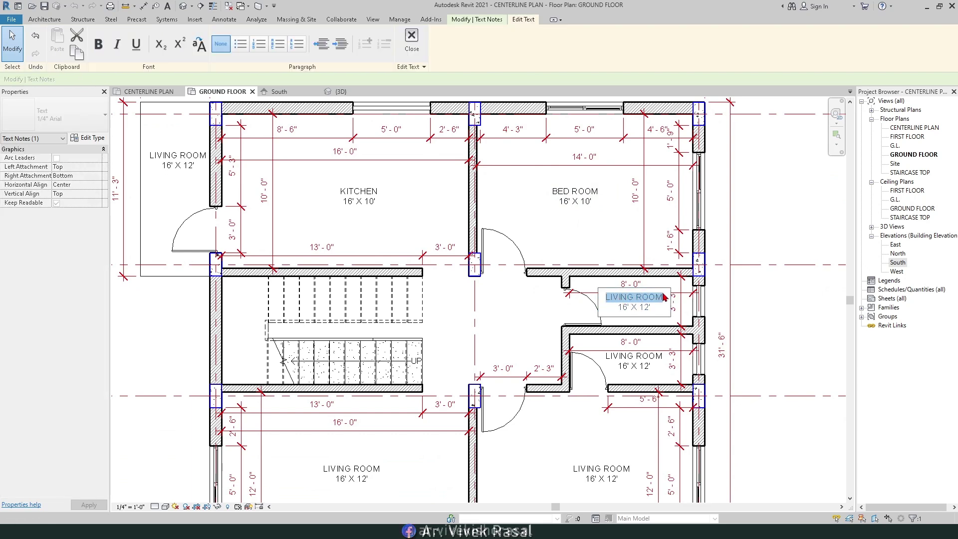
pyautogui.write('COMMON RO')
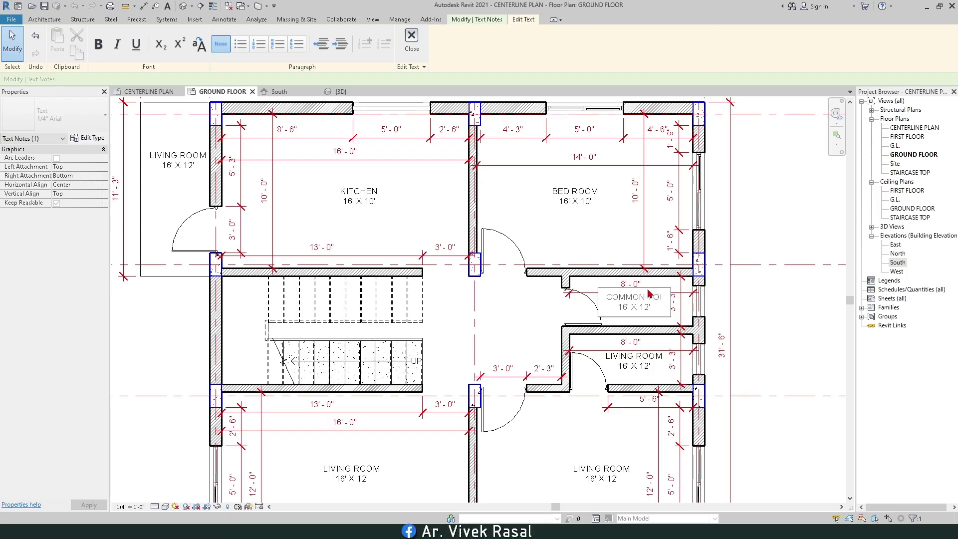
pyautogui.write('T')
pyautogui.scroll(2, 641, 299)
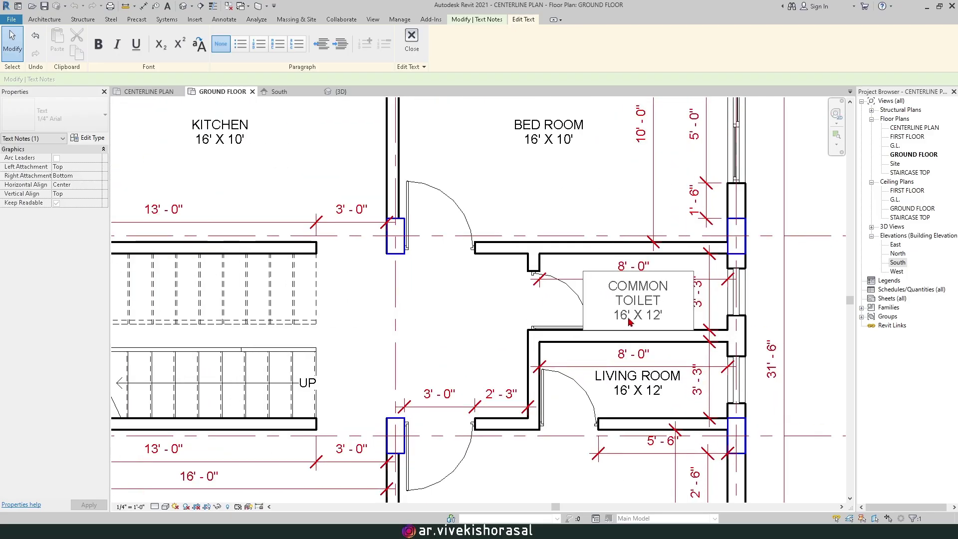
pyautogui.moveTo(628, 318); pyautogui.dragTo(619, 321)
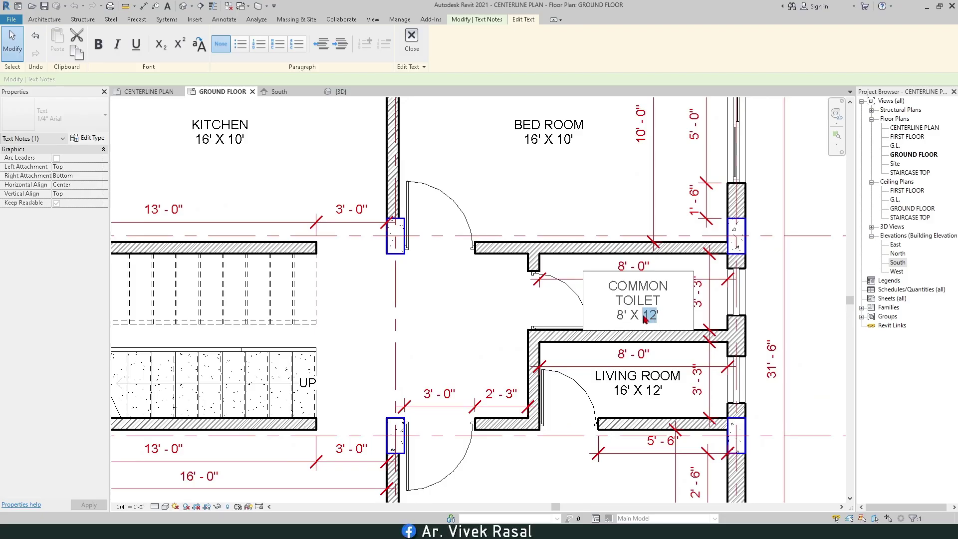
pyautogui.write('3')
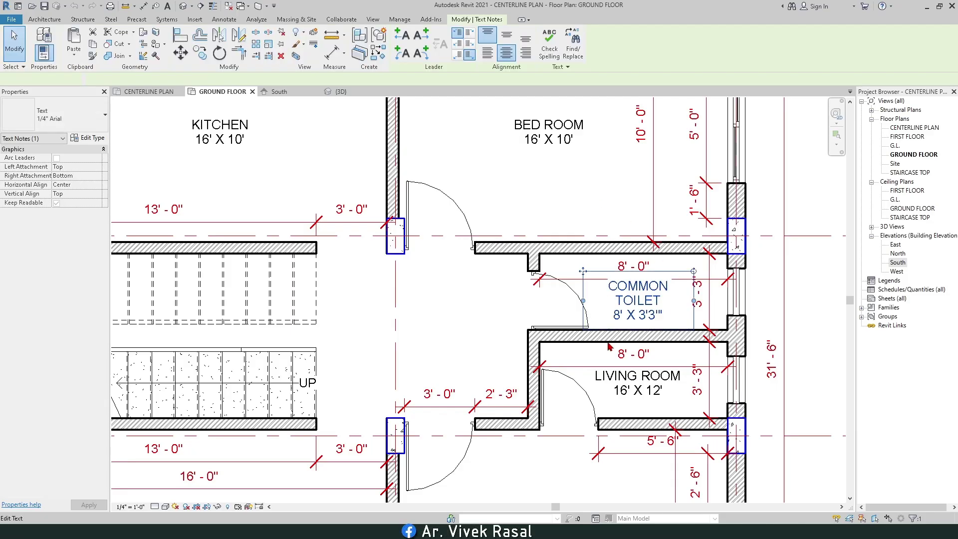
pyautogui.press('Escape')
# Step: Change the label in the small room nearer grid B to TOILET, 8' X 3'3"
pyautogui.moveTo(610, 262); pyautogui.dragTo(578, 182, button='middle')
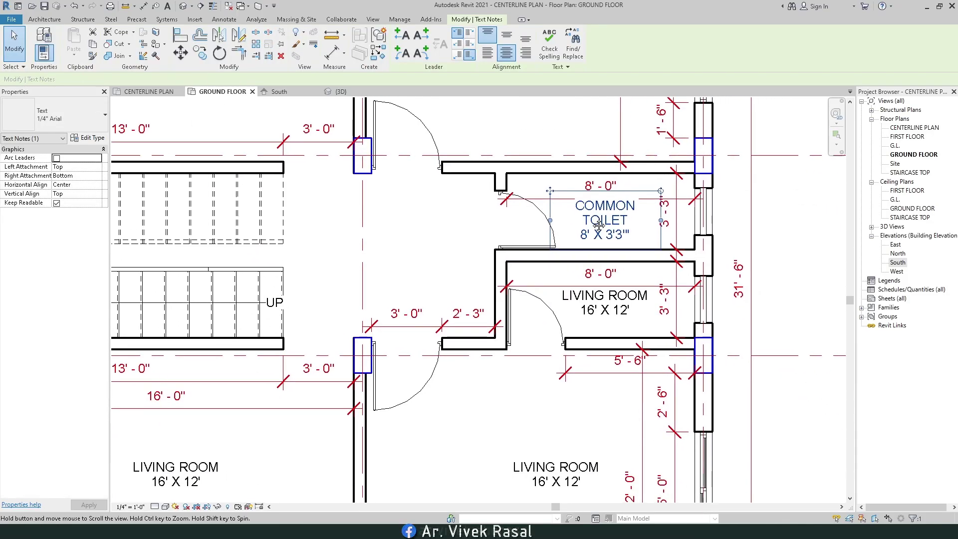
pyautogui.click(611, 307)
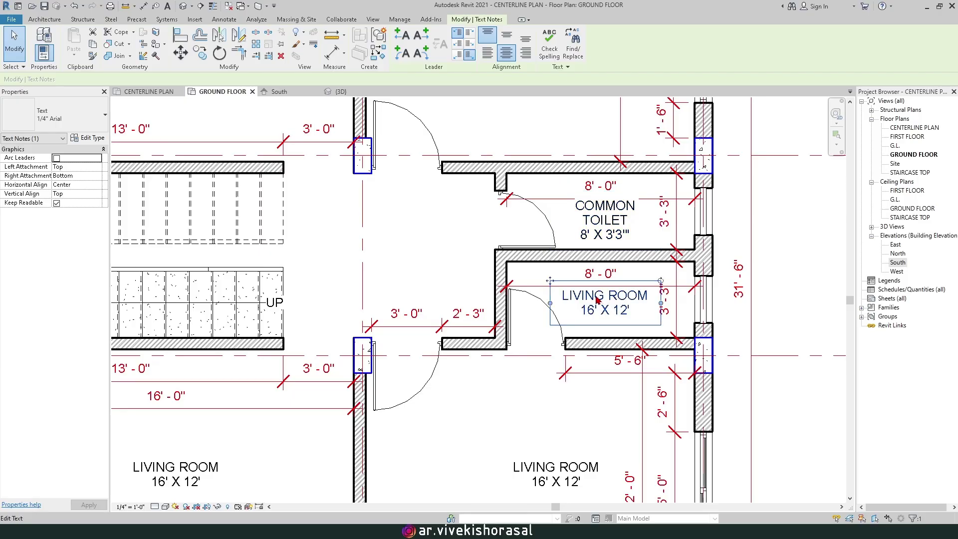
pyautogui.doubleClick(599, 300)
pyautogui.doubleClick(610, 296)
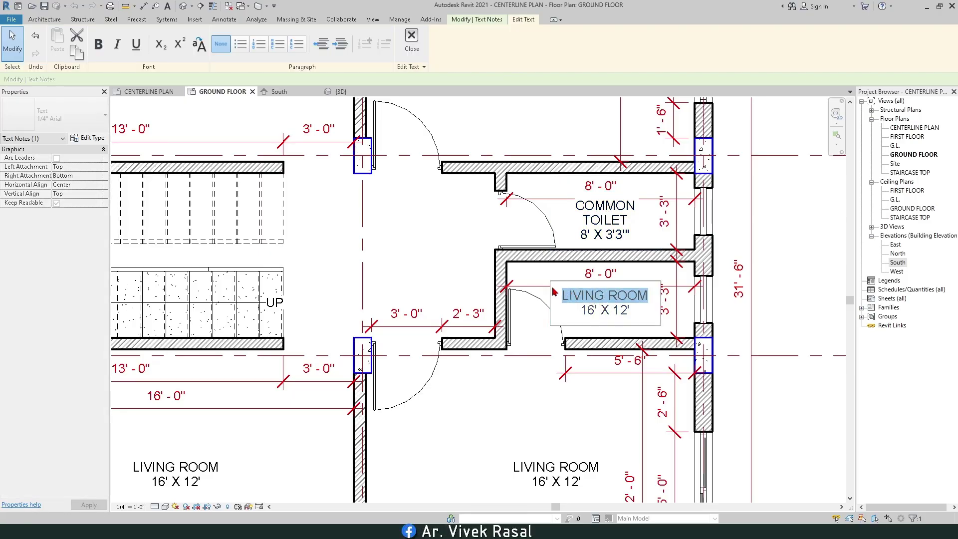
pyautogui.write('TOIL')
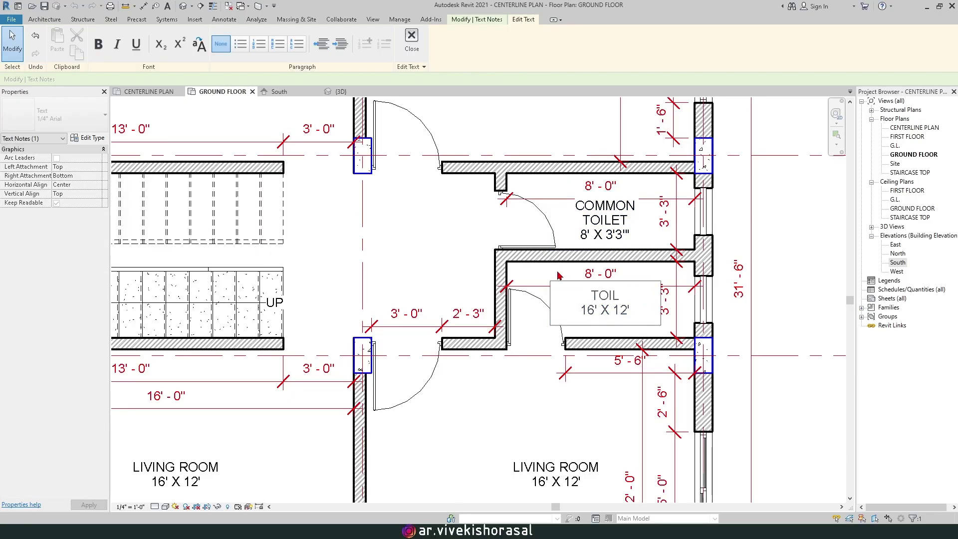
pyautogui.scroll(2, 579, 307)
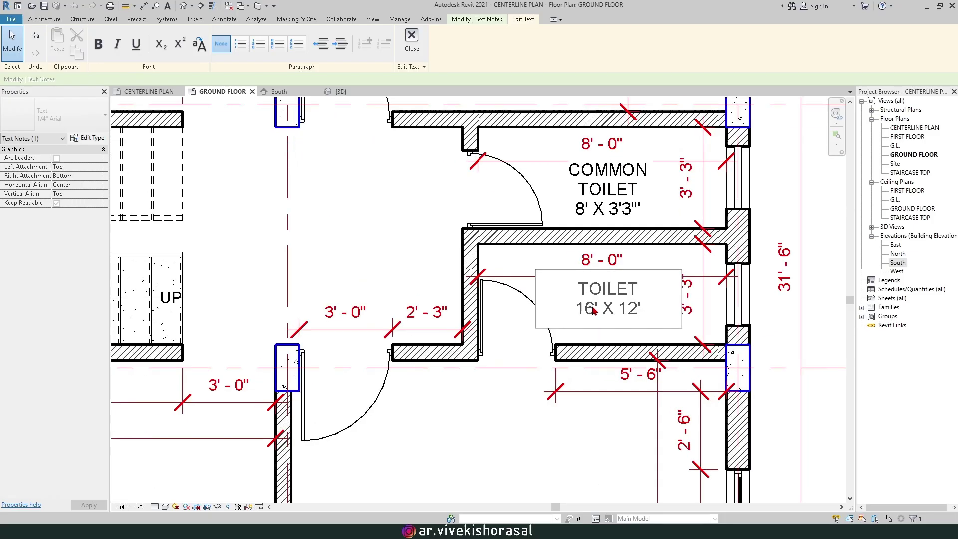
pyautogui.doubleClick(581, 309)
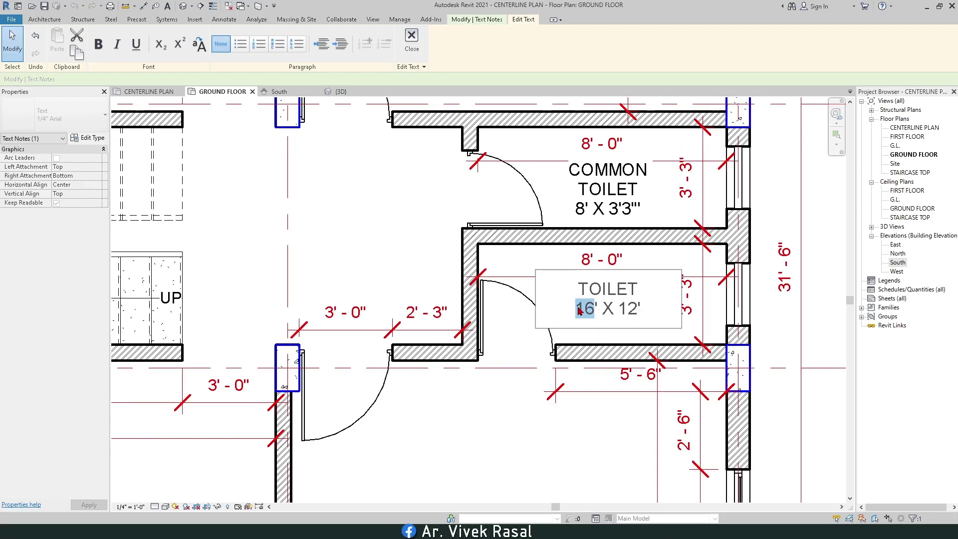
pyautogui.write('8')
pyautogui.doubleClick(614, 313)
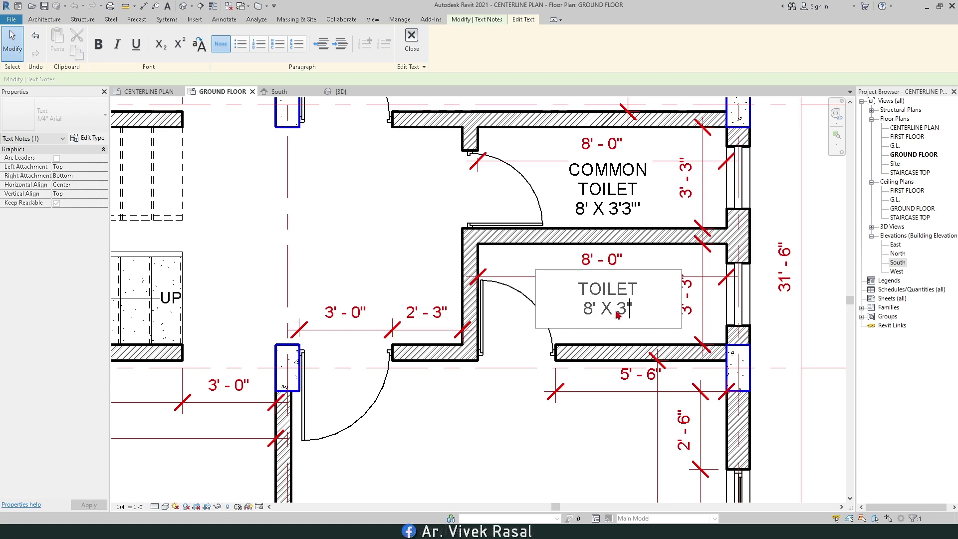
pyautogui.scroll(-2, 616, 317)
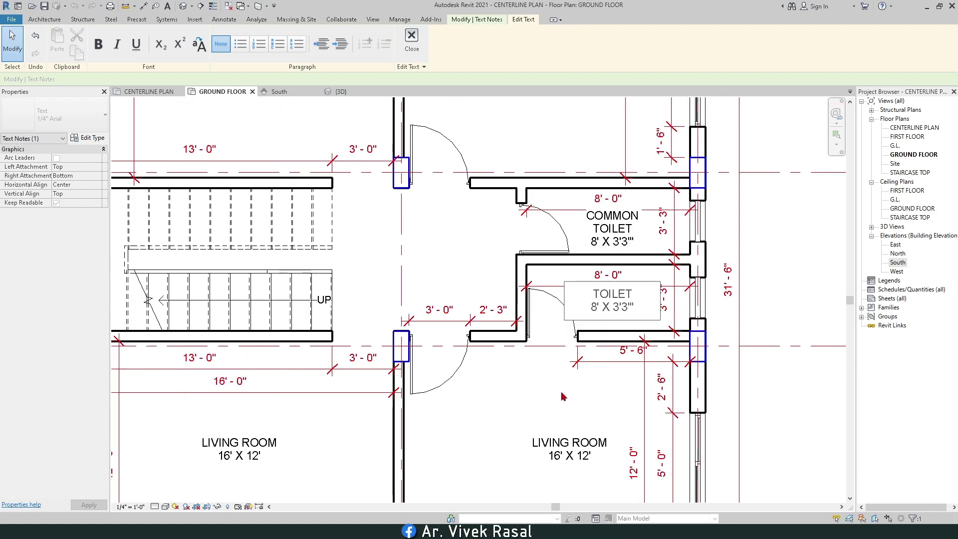
pyautogui.click(563, 391)
# Step: Rename the label in the room between grids 2–3 and A–B to MASTER BED ROOM
pyautogui.moveTo(563, 391); pyautogui.dragTo(670, 224, button='middle')
pyautogui.click(599, 330)
pyautogui.doubleClick(598, 329)
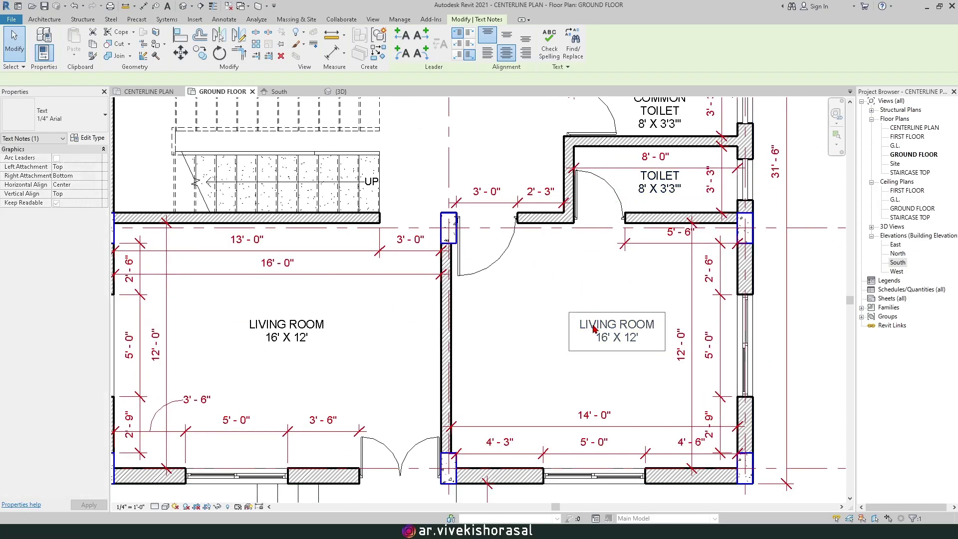
pyautogui.write('MASTER')
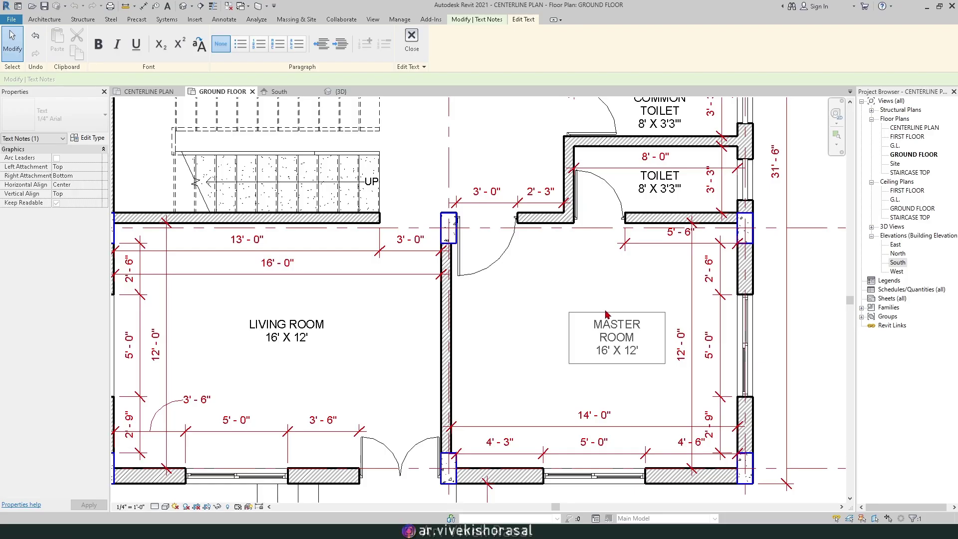
pyautogui.write(' B')
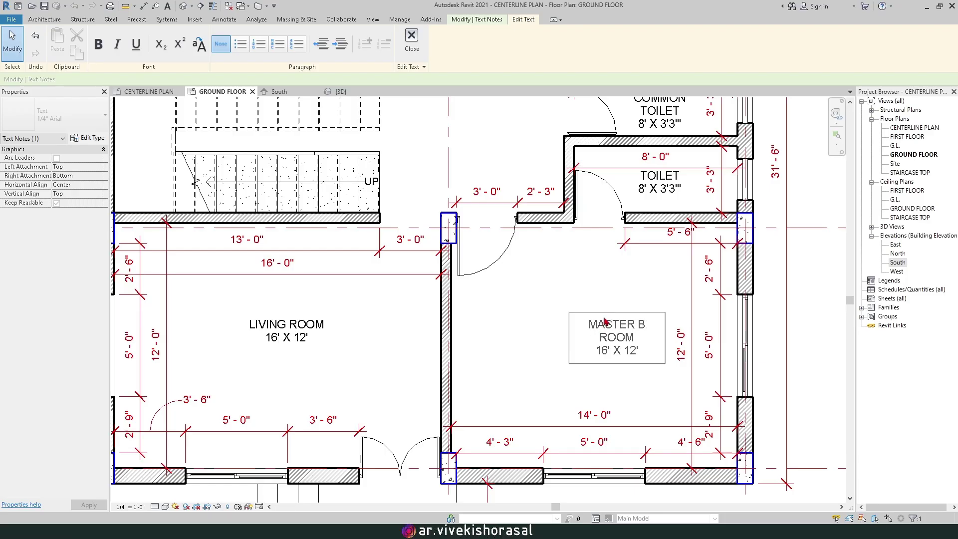
pyautogui.write('ED')
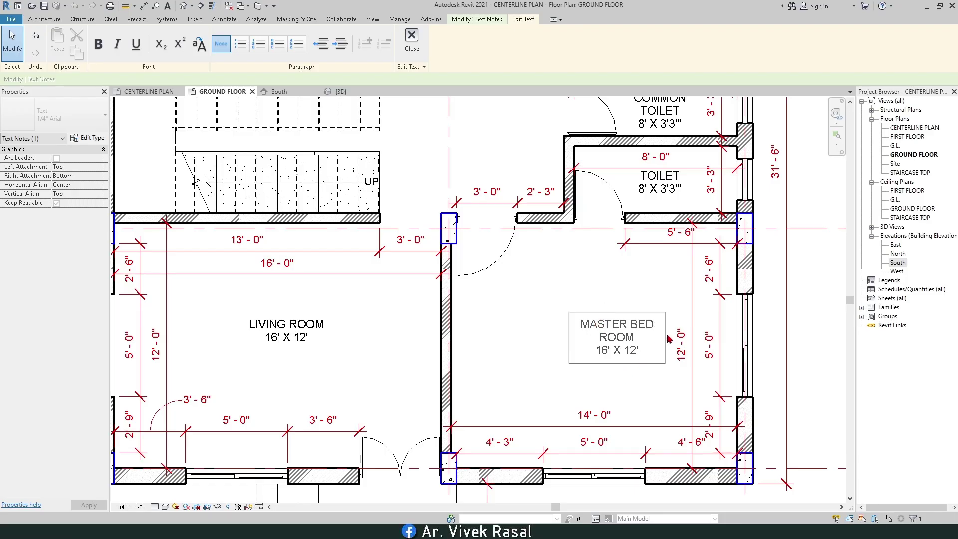
pyautogui.click(538, 315)
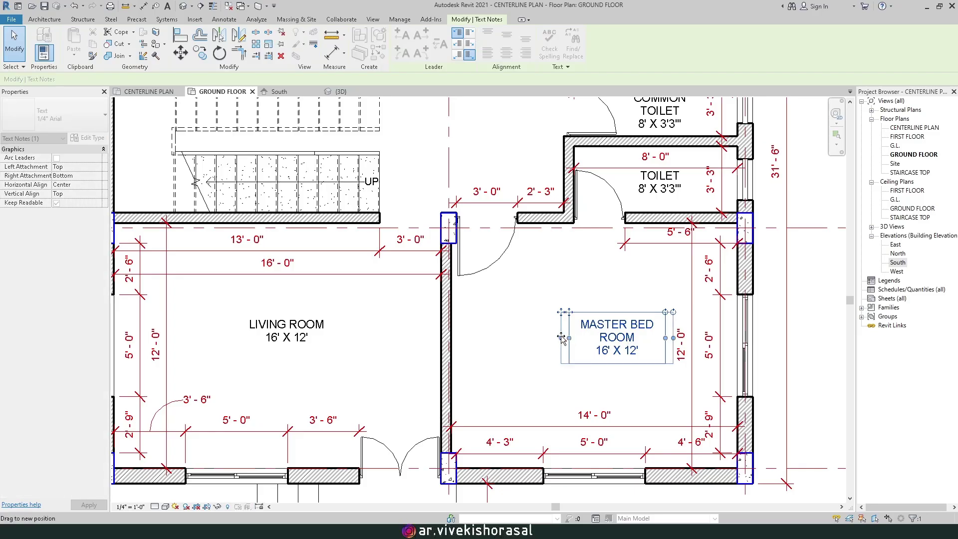
# Step: Widen the master bed room label so its name fits on one line and set its size text to 14' X 12'
pyautogui.moveTo(551, 331); pyautogui.dragTo(515, 313)
pyautogui.moveTo(574, 342); pyautogui.dragTo(530, 334, button='middle')
pyautogui.click(527, 330)
pyautogui.scroll(2, 528, 331)
pyautogui.moveTo(534, 331); pyautogui.dragTo(527, 331)
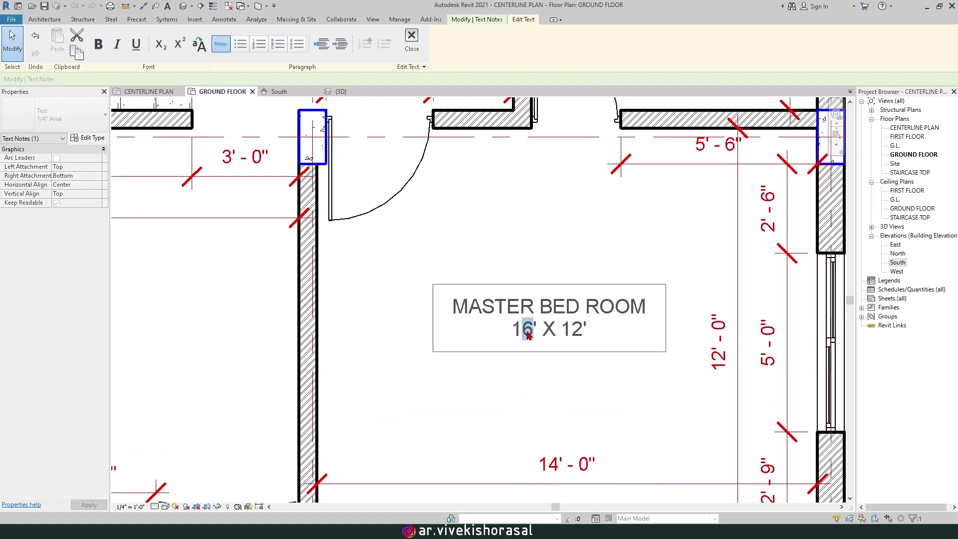
pyautogui.scroll(-4, 546, 310)
pyautogui.press('Escape')
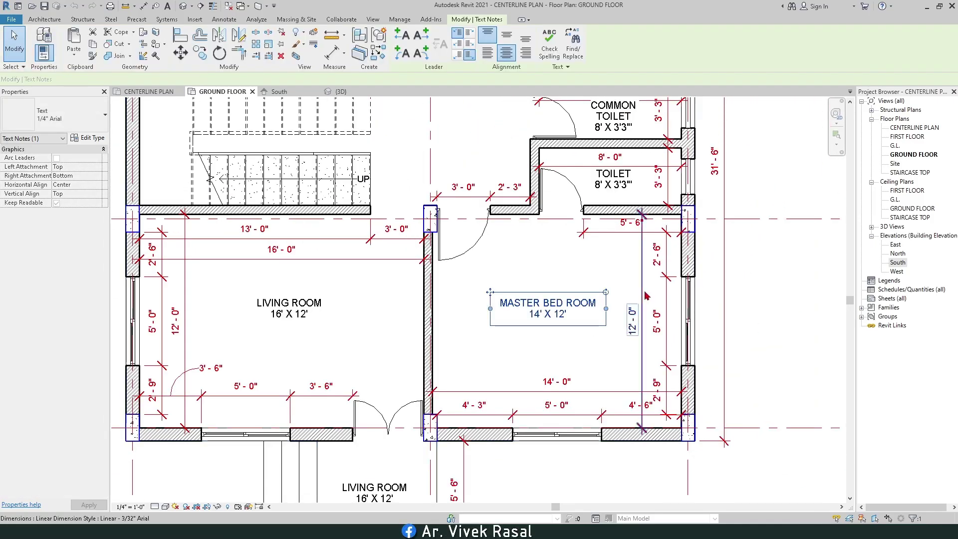
# Step: Bring the upper bubbles of grids 1 to 3 and the grid spacing dimensions closer to the plan
pyautogui.scroll(-2, 582, 333)
pyautogui.press('Escape')
pyautogui.scroll(-2, 612, 279)
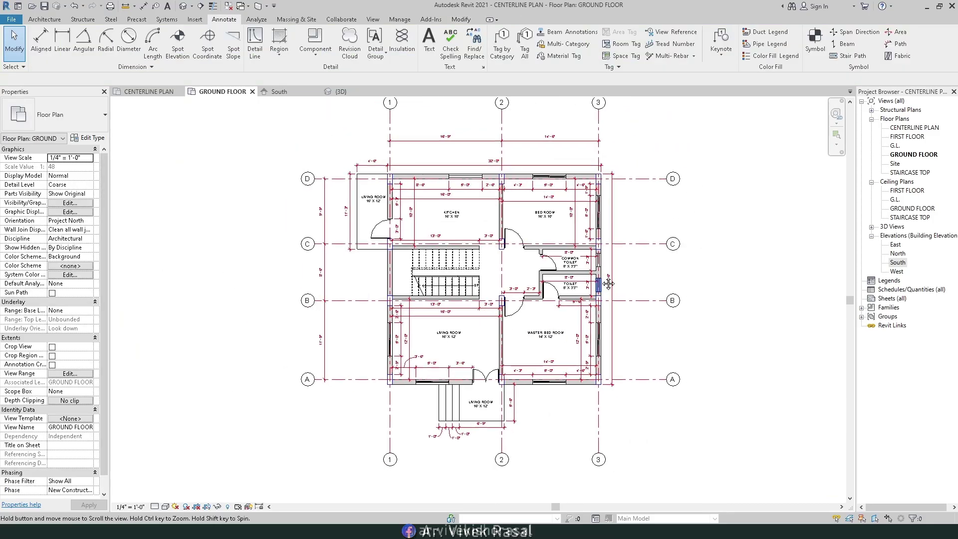
pyautogui.scroll(3, 559, 215)
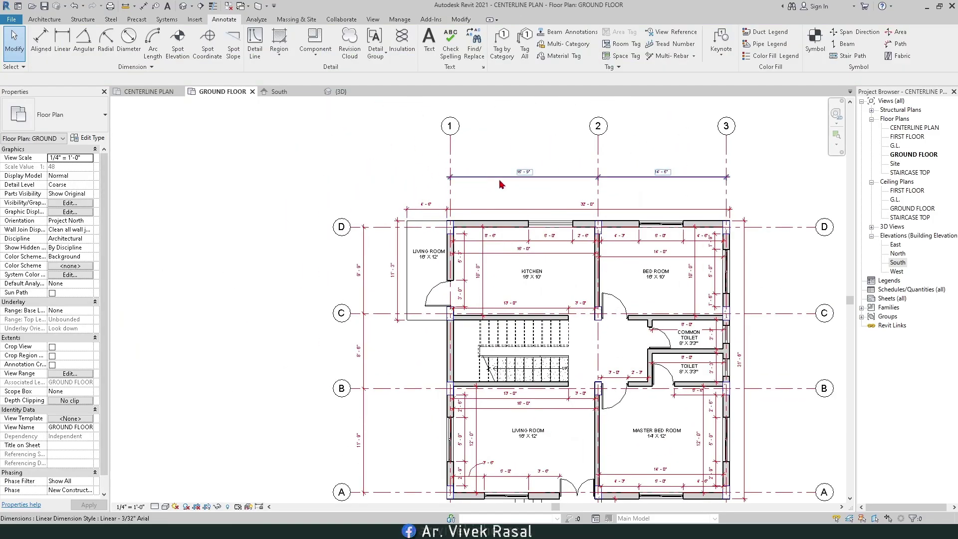
pyautogui.click(449, 145)
pyautogui.click(450, 126)
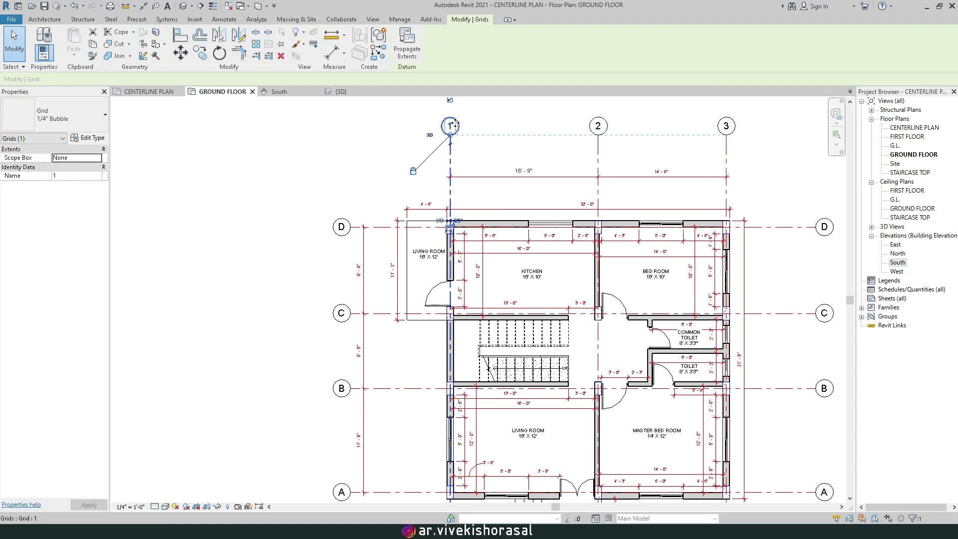
pyautogui.click(493, 126)
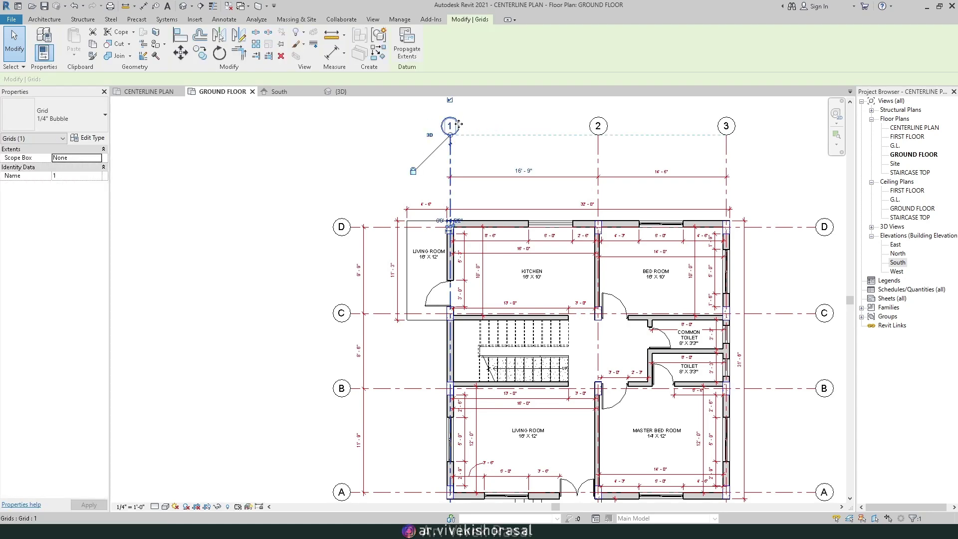
pyautogui.press('Escape')
pyautogui.moveTo(455, 128); pyautogui.dragTo(450, 157)
# Step: Move the upper witness line of the overall vertical dimension beside grid 3 onto grid D
pyautogui.moveTo(630, 243); pyautogui.dragTo(580, 219, button='middle')
pyautogui.scroll(-1, 556, 197)
pyautogui.click(618, 161)
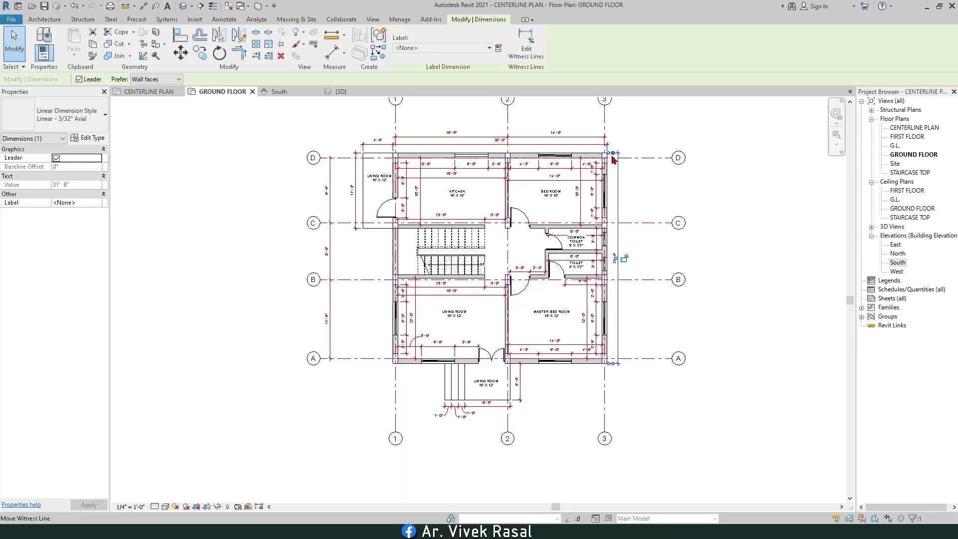
pyautogui.scroll(1, 627, 159)
pyautogui.press('Escape')
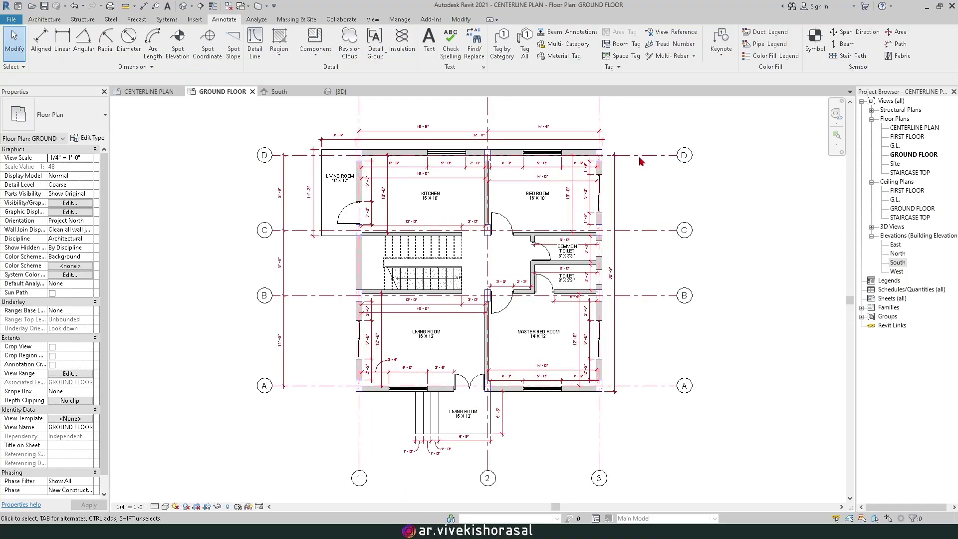
# Step: Turn off the default plan view symbols at end 2 for the 1/4" Bubble grid type
pyautogui.click(640, 159)
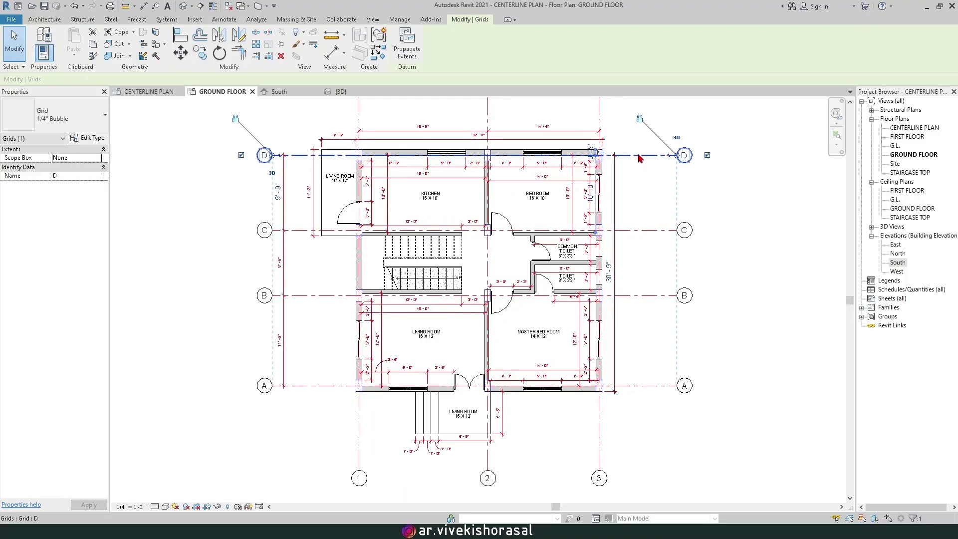
pyautogui.click(90, 138)
pyautogui.click(555, 287)
pyautogui.click(664, 424)
pyautogui.click(771, 267)
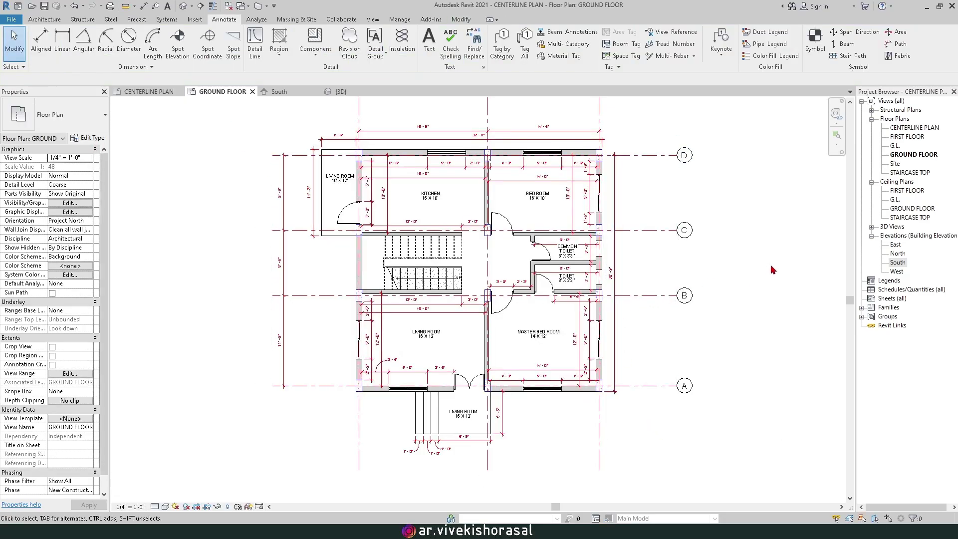
pyautogui.scroll(-1, 669, 287)
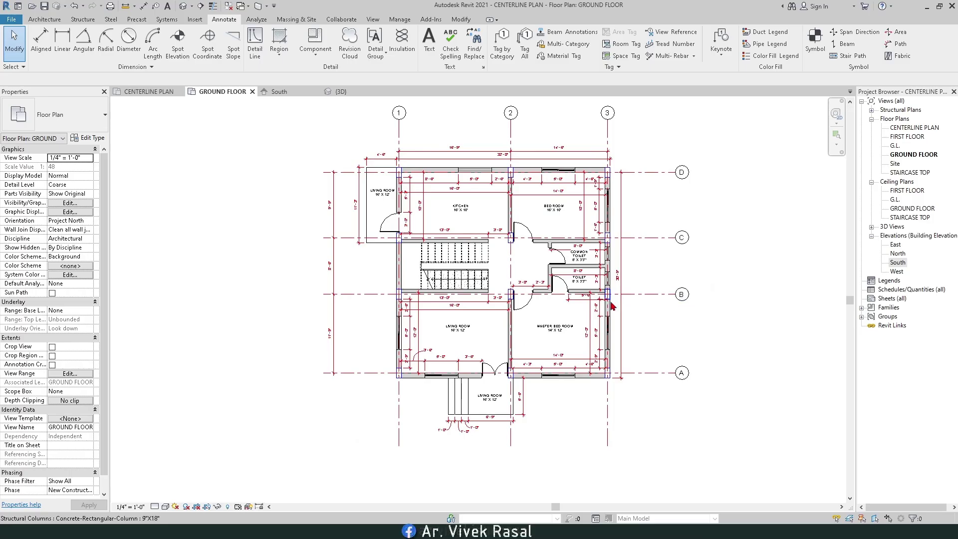
# Step: Set the 1/4" Bubble grid type to show plan view symbols at end 2 only, with end 1 off
pyautogui.click(655, 294)
pyautogui.click(90, 138)
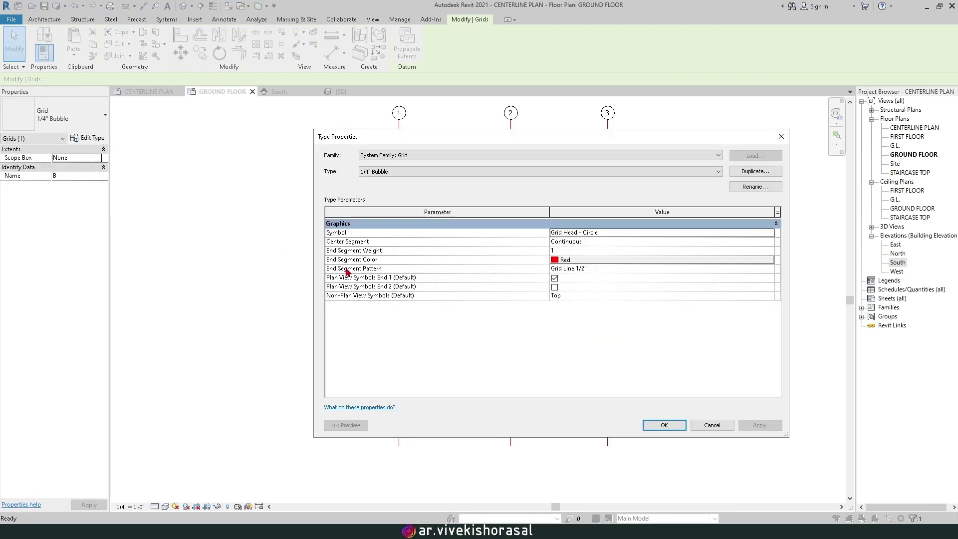
pyautogui.click(555, 287)
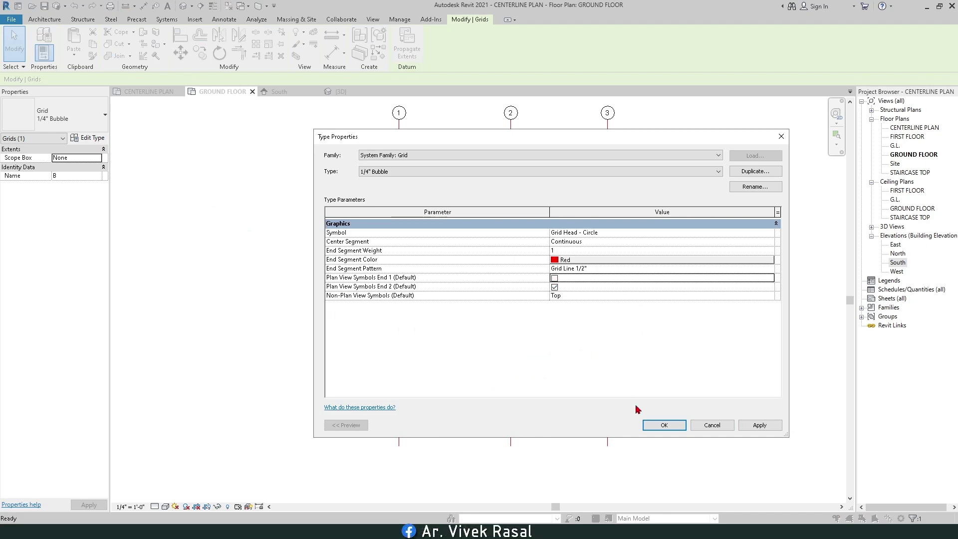
pyautogui.click(661, 426)
pyautogui.click(683, 392)
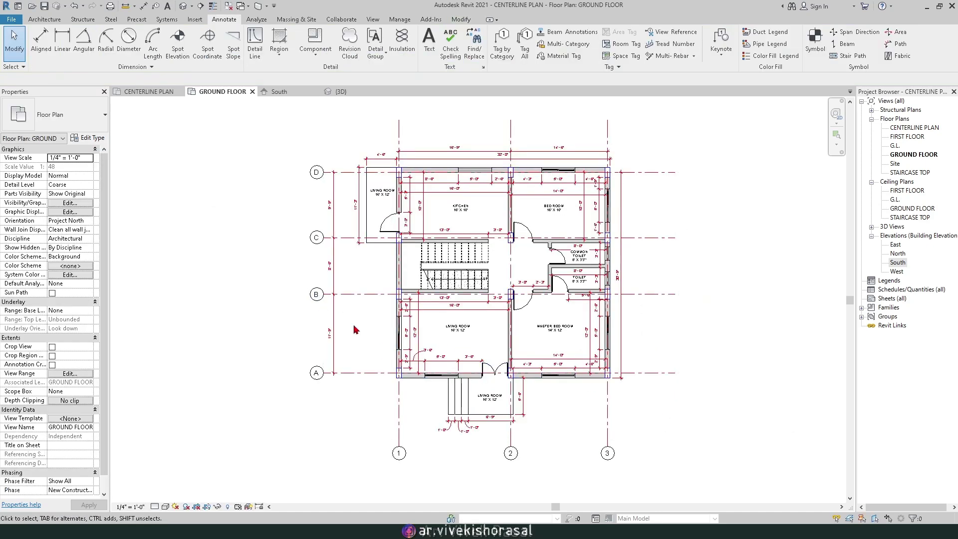
pyautogui.moveTo(251, 374); pyautogui.dragTo(348, 391, button='middle')
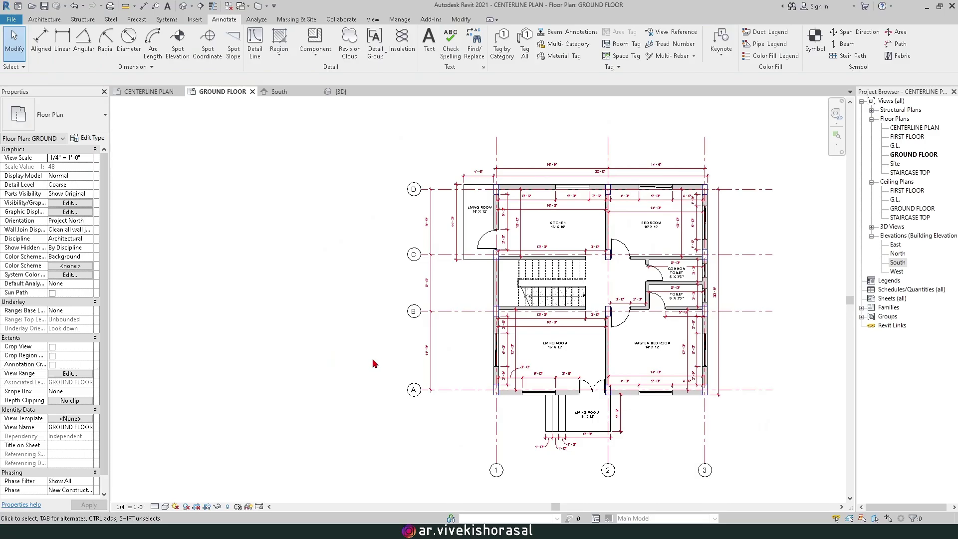
pyautogui.click(415, 191)
pyautogui.click(329, 345)
# Step: Rename the label in the space outside the kitchen between grids C and D to UTILITY
pyautogui.scroll(3, 487, 273)
pyautogui.click(455, 162)
pyautogui.scroll(2, 455, 163)
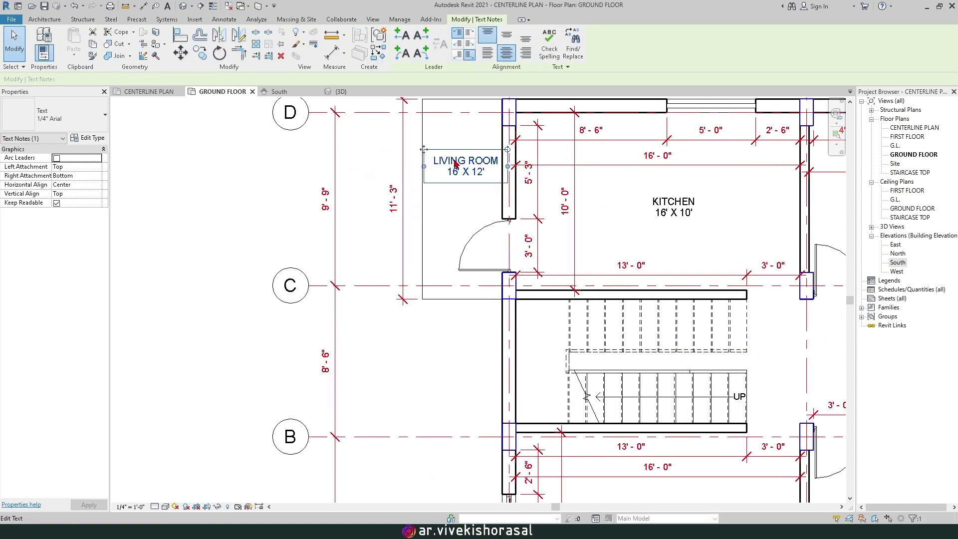
pyautogui.doubleClick(455, 163)
pyautogui.scroll(2, 436, 162)
pyautogui.moveTo(430, 161); pyautogui.dragTo(486, 166)
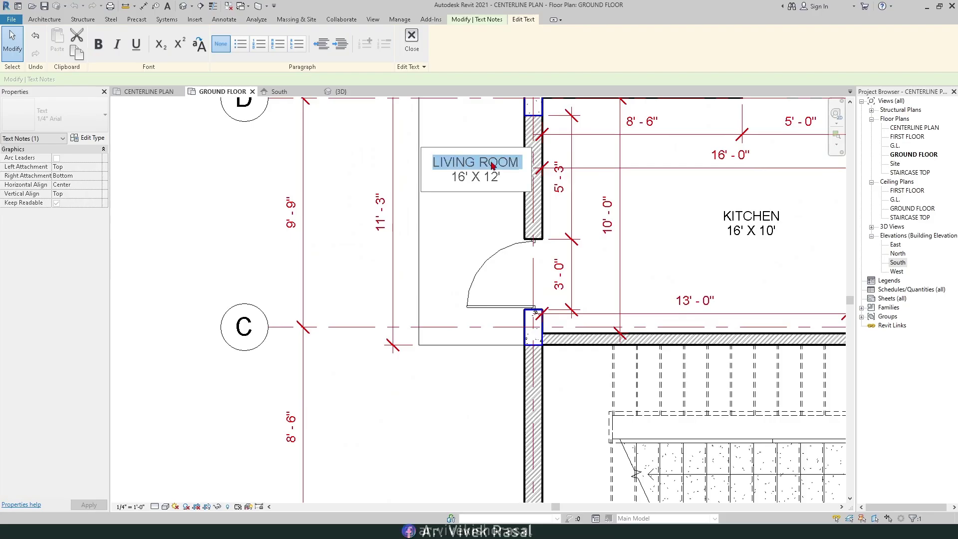
pyautogui.scroll(-3, 481, 228)
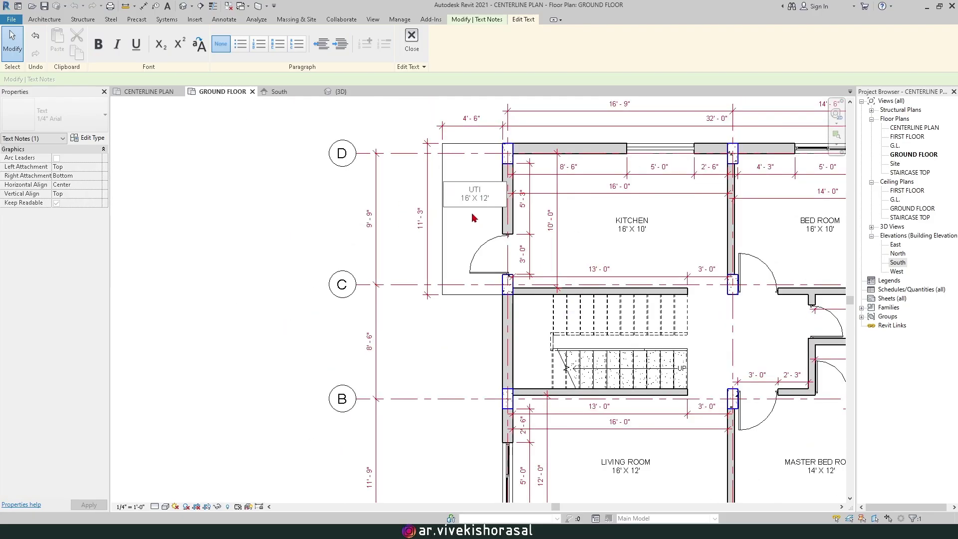
pyautogui.write('UTILITY')
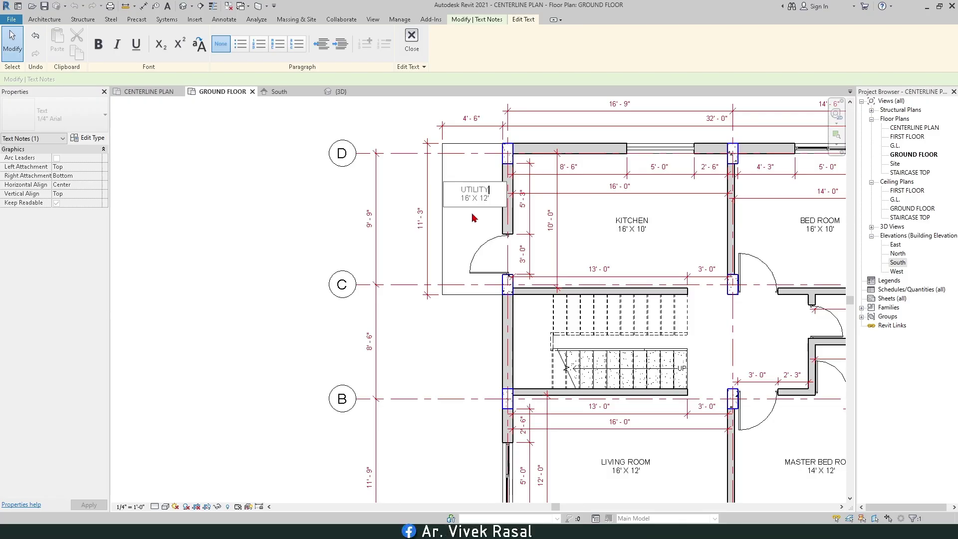
# Step: Set the utility label's size text to 4' X 11'
pyautogui.scroll(3, 464, 214)
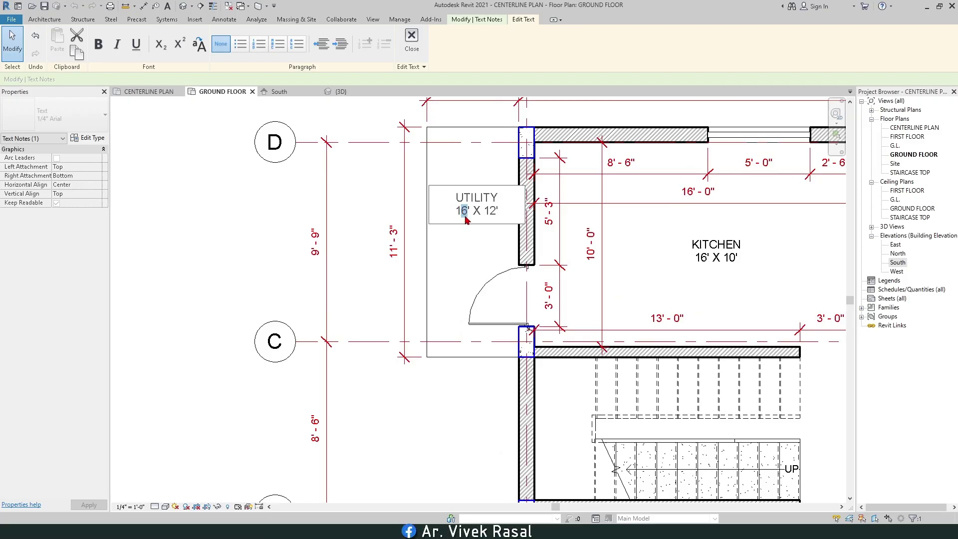
pyautogui.write('4')
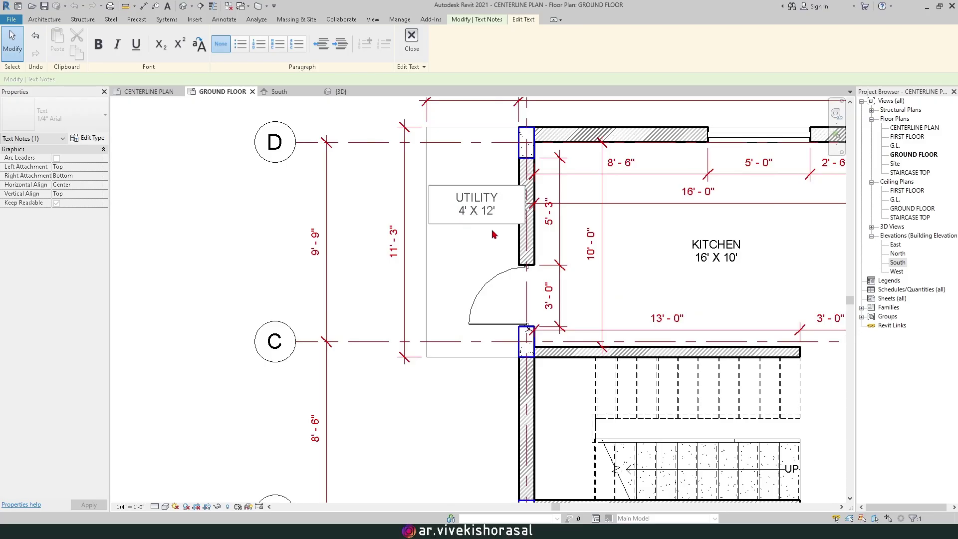
pyautogui.moveTo(483, 215); pyautogui.dragTo(485, 214)
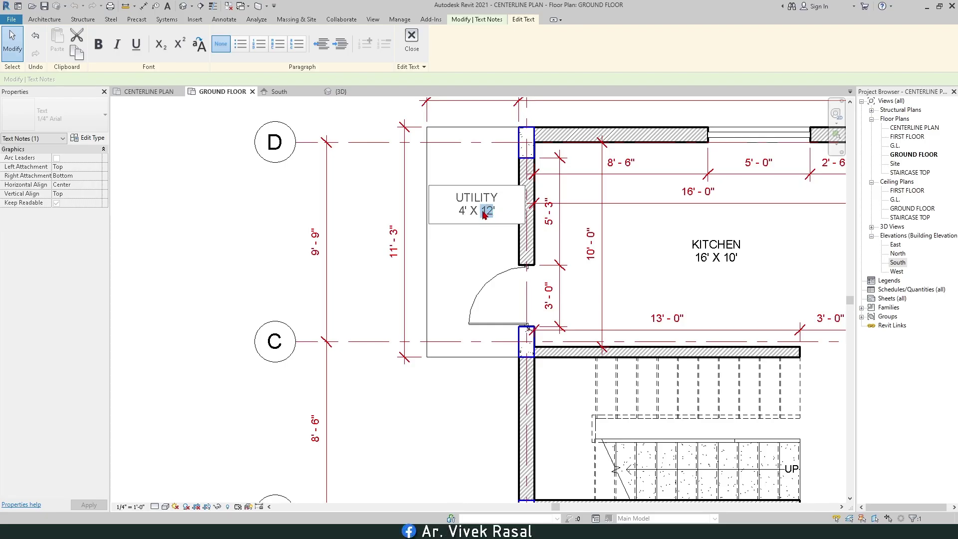
pyautogui.write('1')
pyautogui.click(274, 227)
pyautogui.scroll(-4, 438, 253)
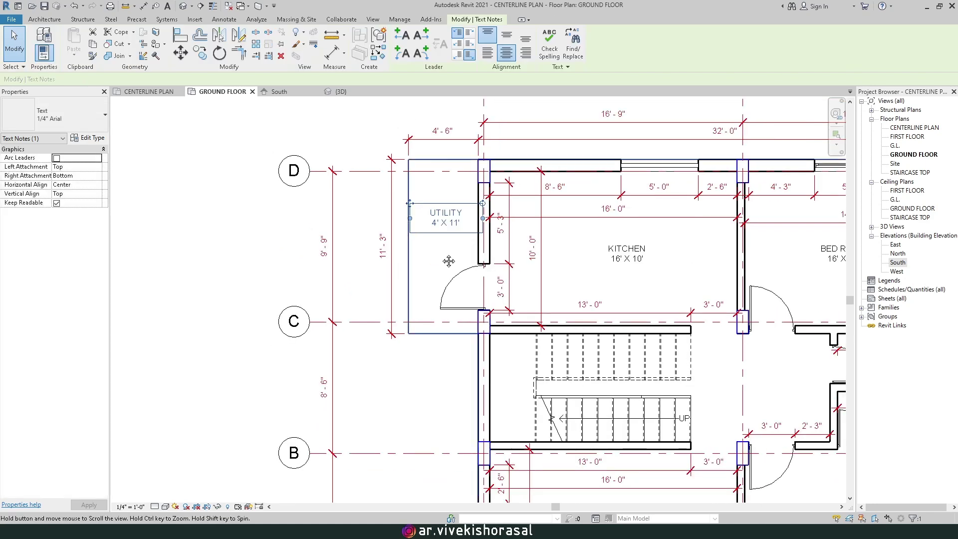
pyautogui.press('Escape')
# Step: Set up a new 9" THK WALL with an unconnected height of 3' 0" and the location line at Finish Face: Exterior
pyautogui.scroll(-3, 455, 268)
pyautogui.moveTo(461, 319)
pyautogui.mouseDown(button='middle')
pyautogui.moveTo(432, 287)
pyautogui.moveTo(434, 296)
pyautogui.moveTo(440, 290)
pyautogui.mouseUp(button='middle')
pyautogui.scroll(3, 362, 169)
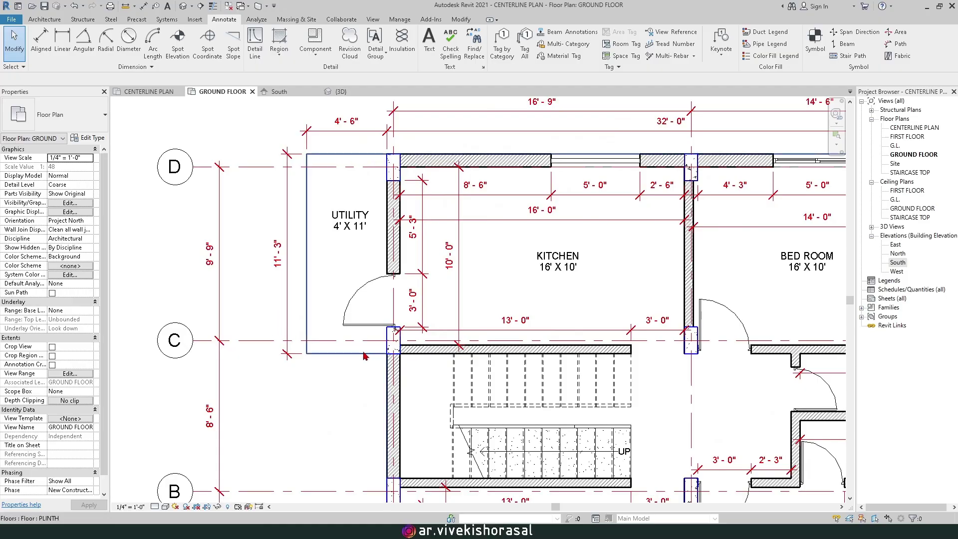
pyautogui.click(45, 19)
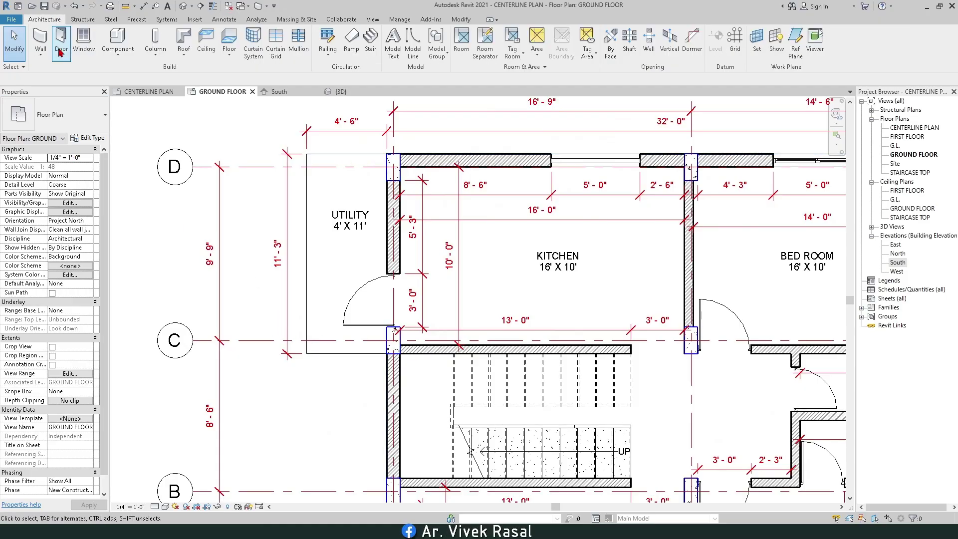
pyautogui.click(44, 44)
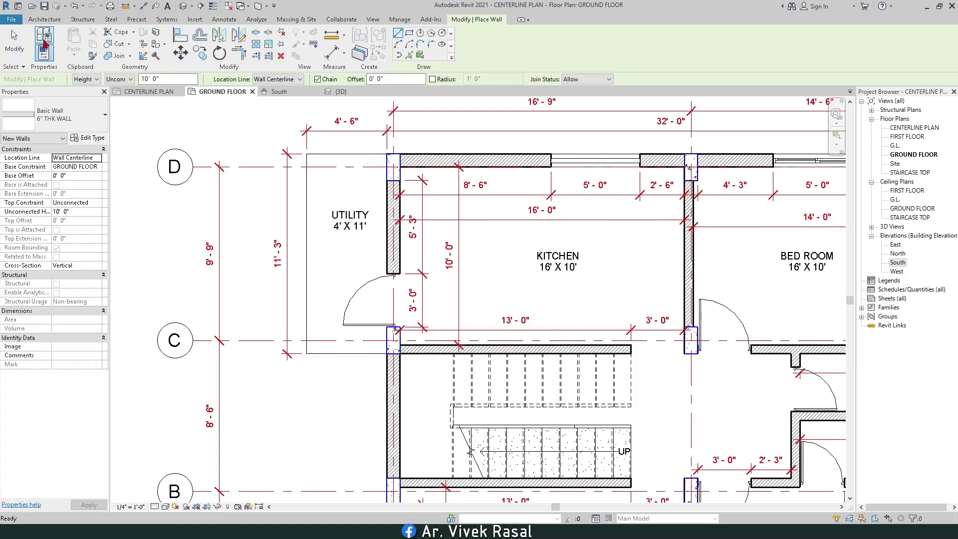
pyautogui.click(85, 118)
pyautogui.click(72, 192)
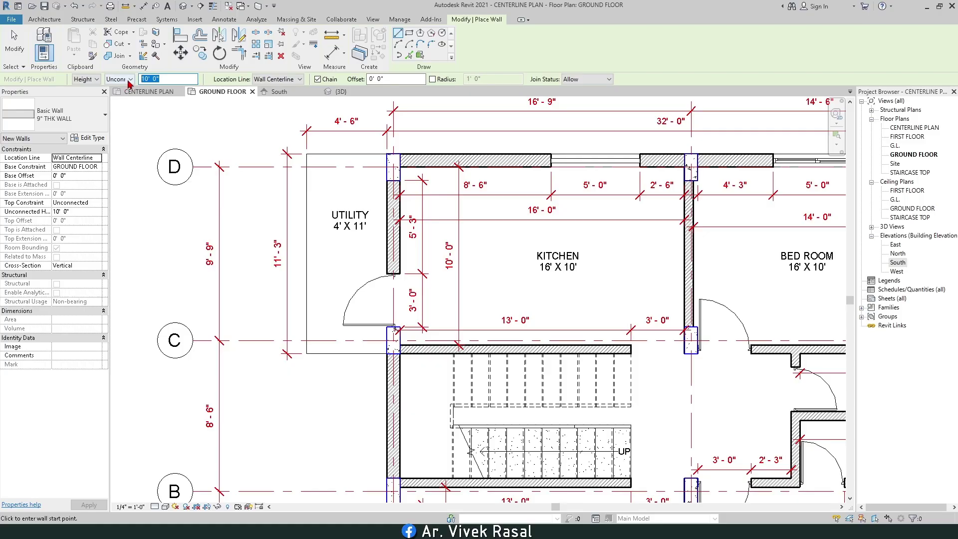
pyautogui.press('Return')
pyautogui.scroll(2, 370, 147)
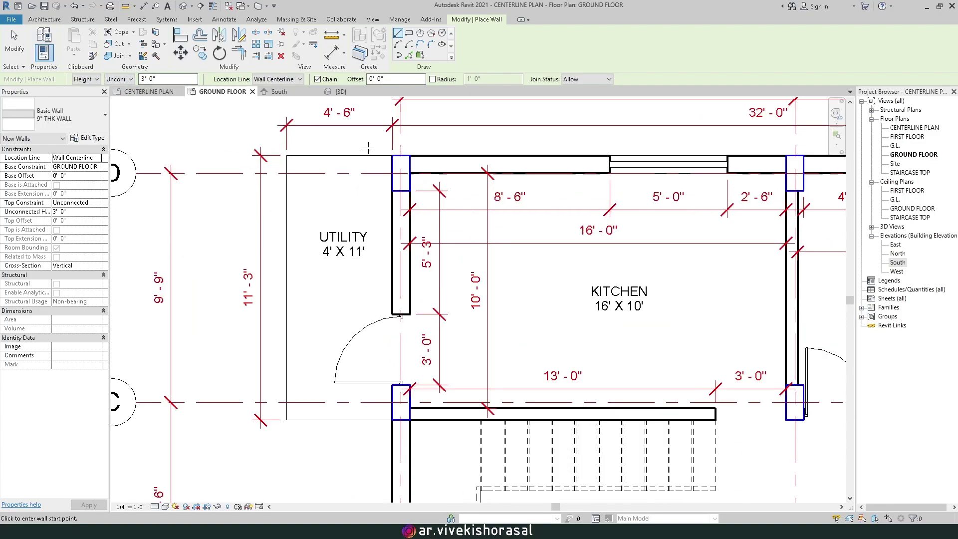
pyautogui.click(392, 156)
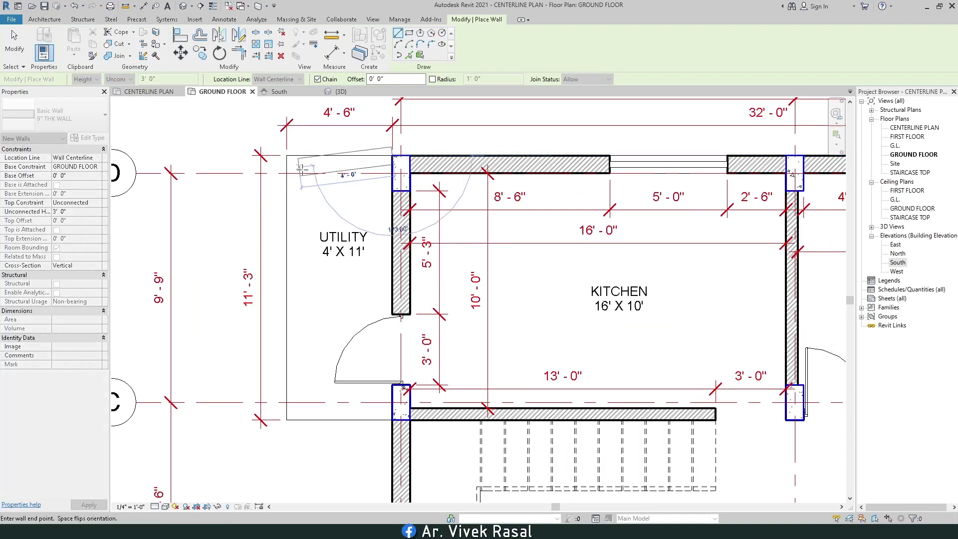
pyautogui.press('Escape')
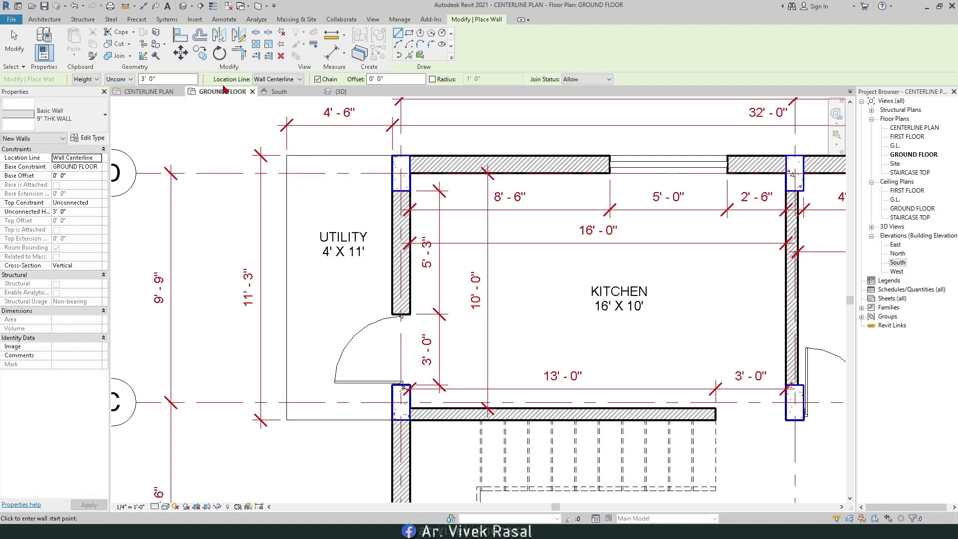
pyautogui.click(295, 80)
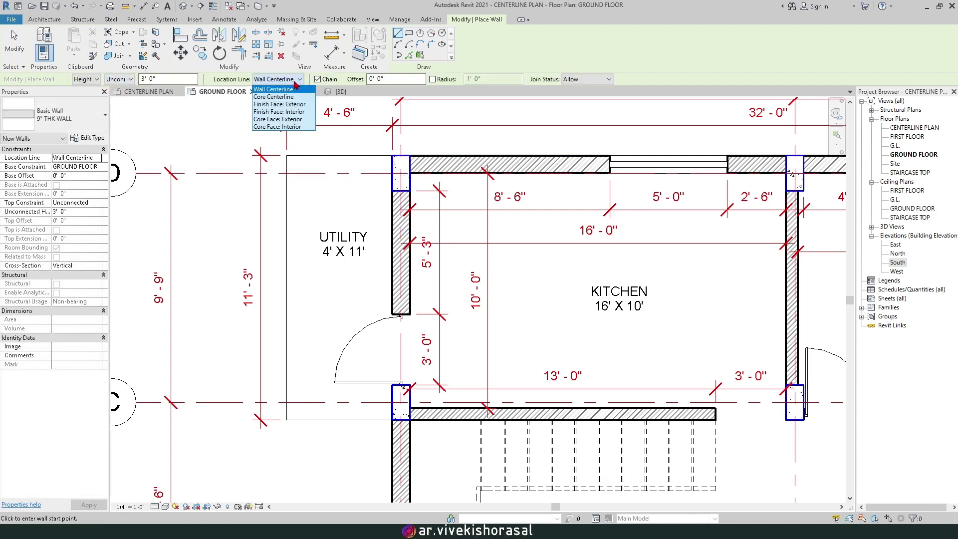
pyautogui.click(287, 110)
# Step: Draw the low wall along the three open sides of the utility area, following the plinth edge from column to column
pyautogui.click(392, 421)
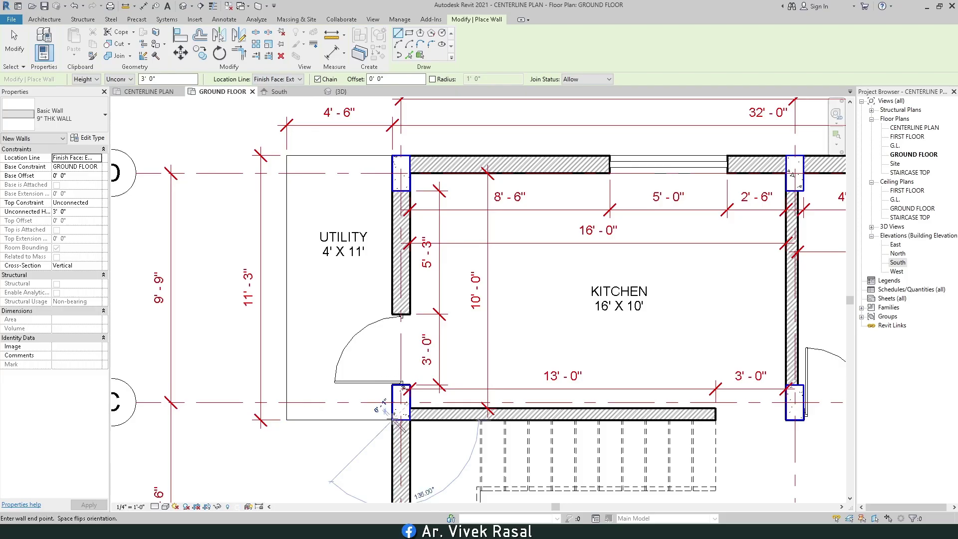
pyautogui.click(287, 421)
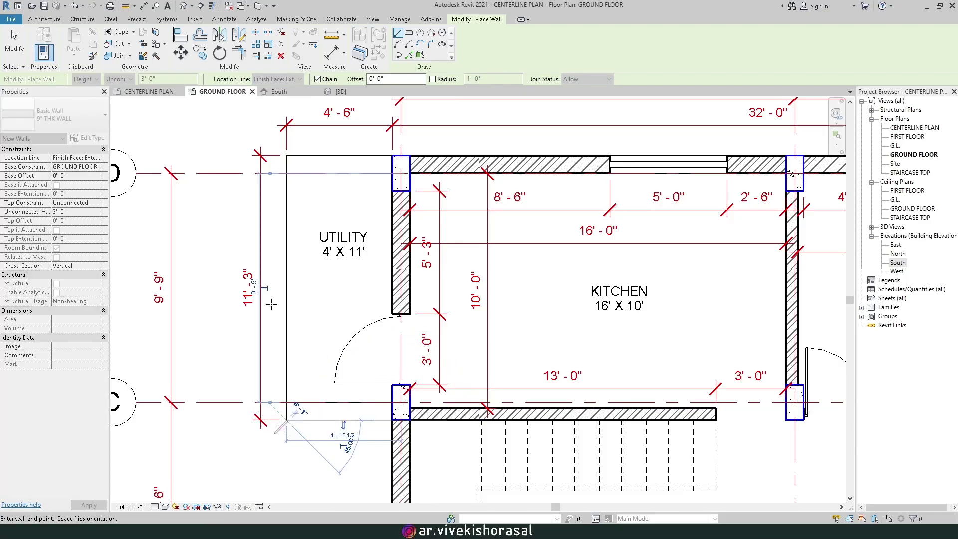
pyautogui.click(287, 156)
pyautogui.click(393, 156)
pyautogui.press('Escape')
pyautogui.scroll(-2, 356, 235)
pyautogui.press('Escape')
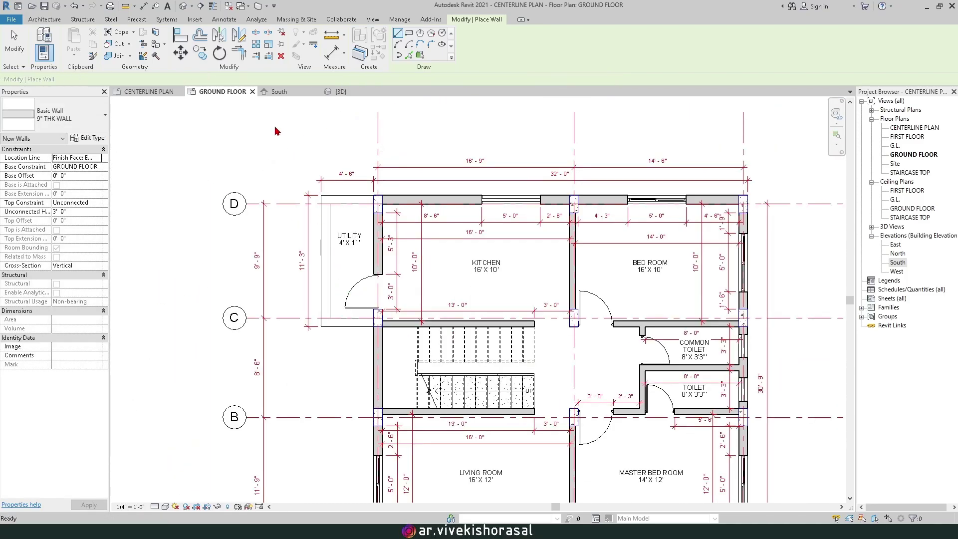
pyautogui.press('Escape')
# Step: Inspect the new utility parapet wall and the rest of the house in the 3D view
pyautogui.click(341, 91)
pyautogui.scroll(-2, 427, 318)
pyautogui.scroll(4, 419, 269)
pyautogui.keyDown('shift'); pyautogui.moveTo(440, 229); pyautogui.dragTo(422, 287, button='middle'); pyautogui.keyUp('shift')
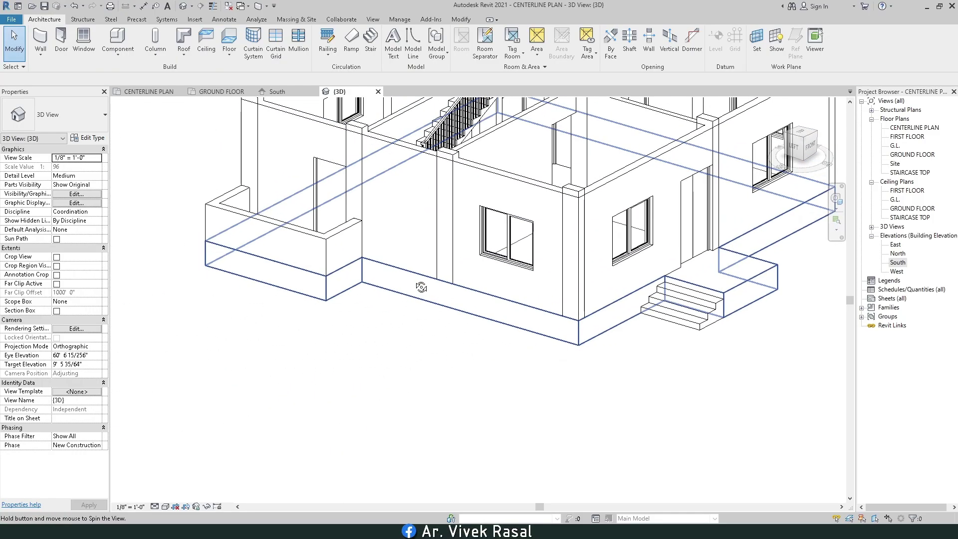
pyautogui.moveTo(436, 228); pyautogui.dragTo(440, 274, button='middle')
pyautogui.scroll(-2, 441, 274)
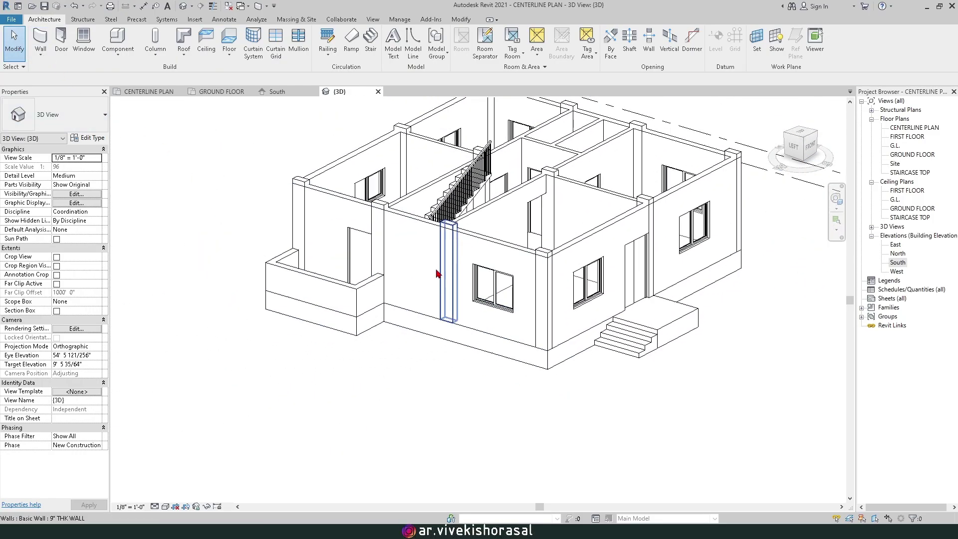
pyautogui.moveTo(634, 332); pyautogui.dragTo(567, 359, button='middle')
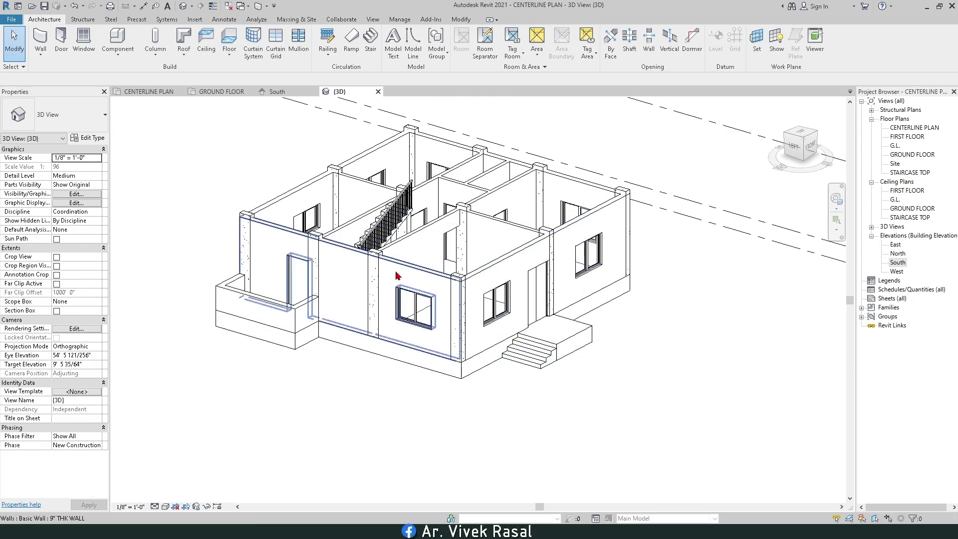
# Step: Back in the Ground Floor plan, bring the lower bubbles of grids 1 to 3 closer to the building
pyautogui.click(217, 93)
pyautogui.moveTo(484, 283); pyautogui.dragTo(418, 210, button='middle')
pyautogui.scroll(-2, 418, 211)
pyautogui.moveTo(566, 271); pyautogui.dragTo(613, 288, button='middle')
pyautogui.moveTo(606, 255); pyautogui.dragTo(616, 187, button='middle')
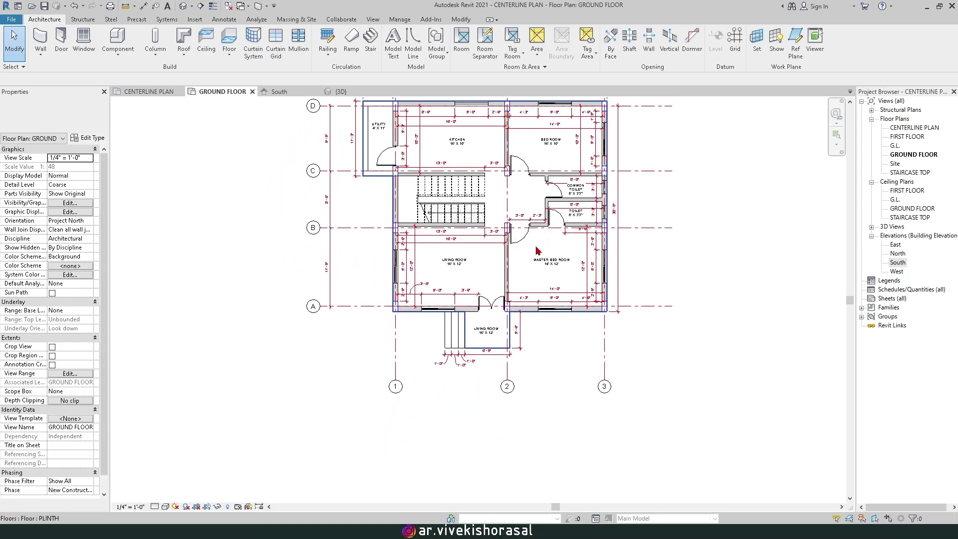
pyautogui.click(395, 391)
pyautogui.scroll(3, 395, 390)
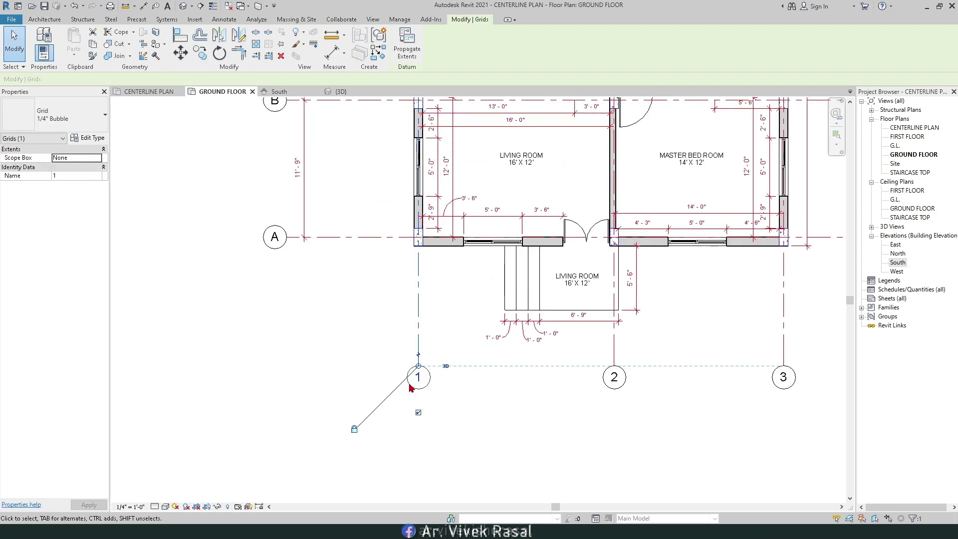
pyautogui.moveTo(419, 365); pyautogui.dragTo(418, 347)
pyautogui.scroll(-2, 419, 346)
pyautogui.click(612, 399)
# Step: Copy the living room's LIVING ROOM 16' X 12' label straight down to the empty area below grid bubbles 1 and 2
pyautogui.scroll(-1, 612, 399)
pyautogui.moveTo(603, 243); pyautogui.dragTo(575, 260, button='middle')
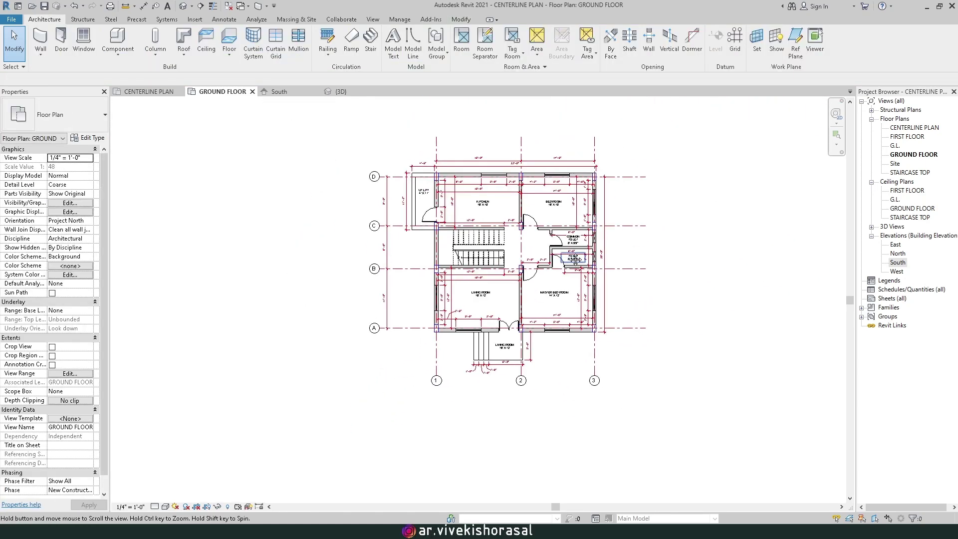
pyautogui.scroll(2, 467, 324)
pyautogui.click(486, 277)
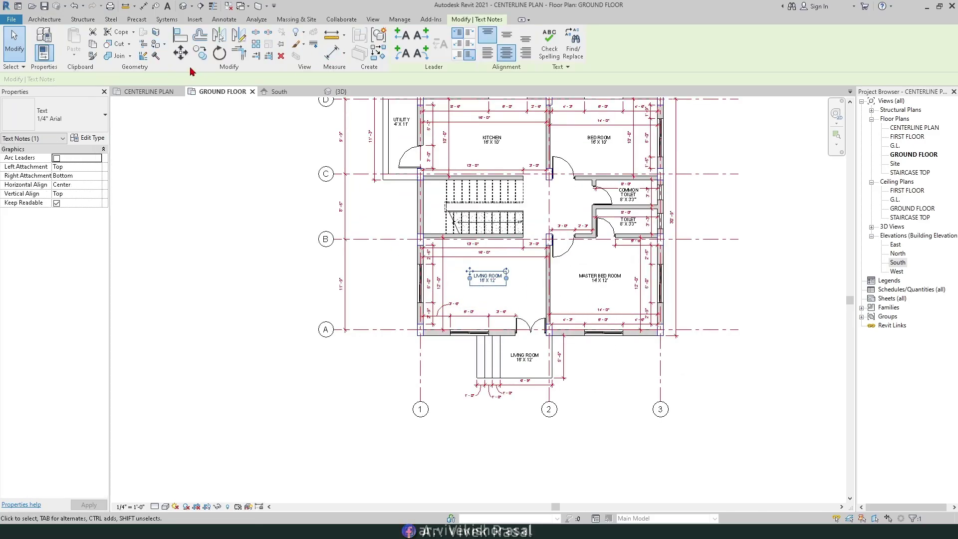
pyautogui.click(200, 52)
pyautogui.moveTo(487, 273); pyautogui.dragTo(483, 188, button='middle')
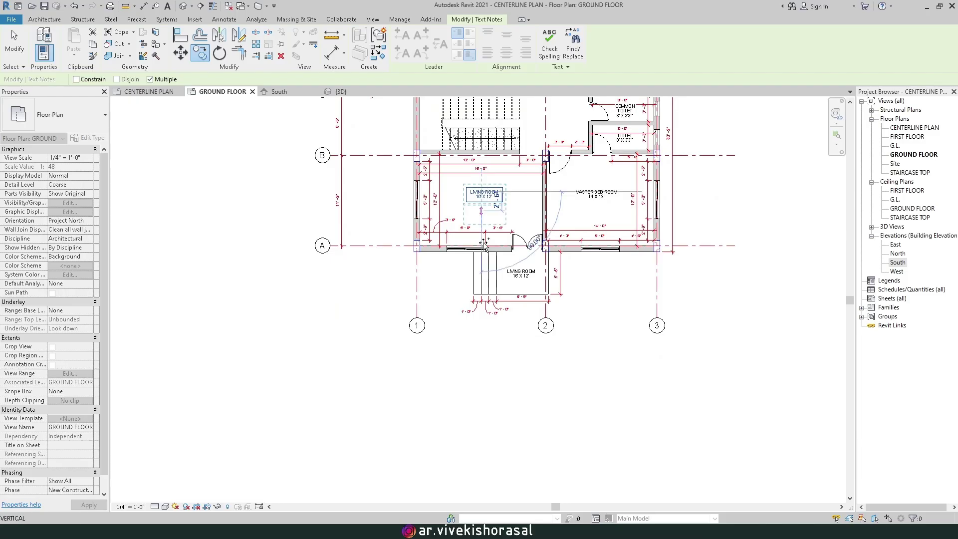
pyautogui.scroll(2, 480, 352)
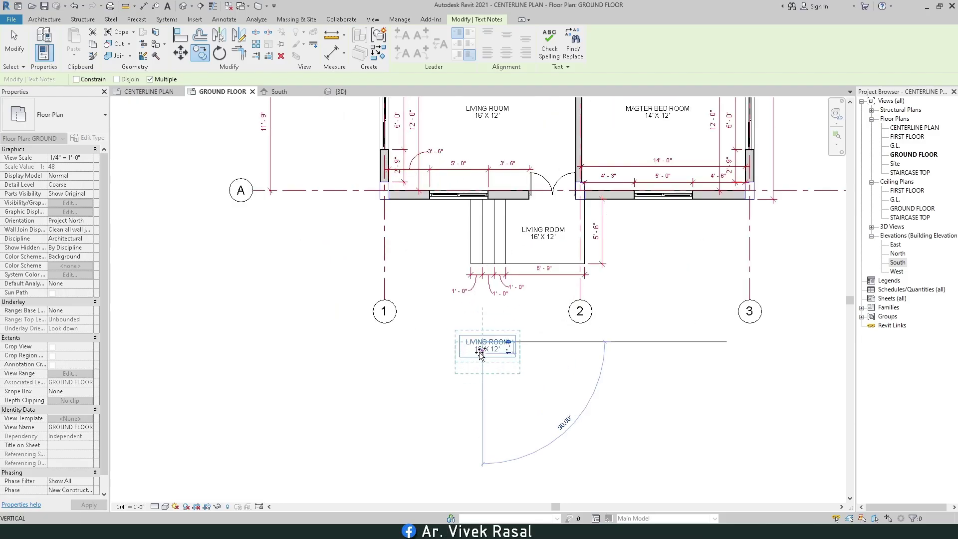
pyautogui.scroll(1, 480, 354)
pyautogui.click(482, 350)
# Step: Replace the copied label's text with the drawing title GROUND FLOOR PLAN
pyautogui.doubleClick(482, 344)
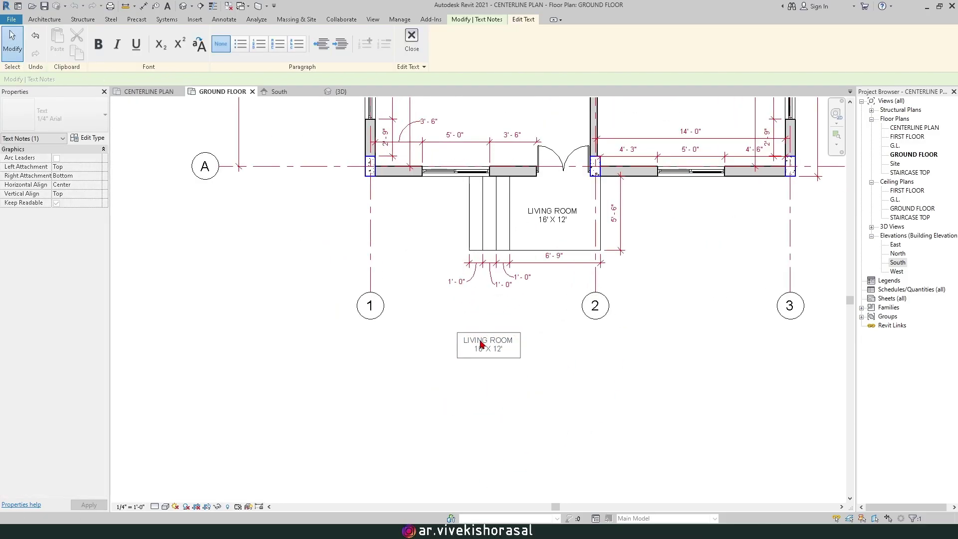
pyautogui.write('GR')
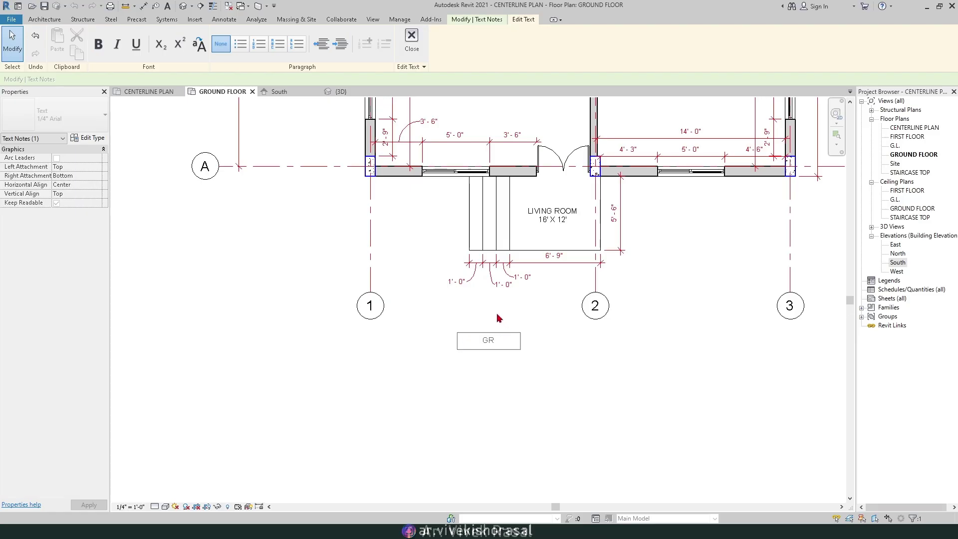
pyautogui.write('OUND FLLO')
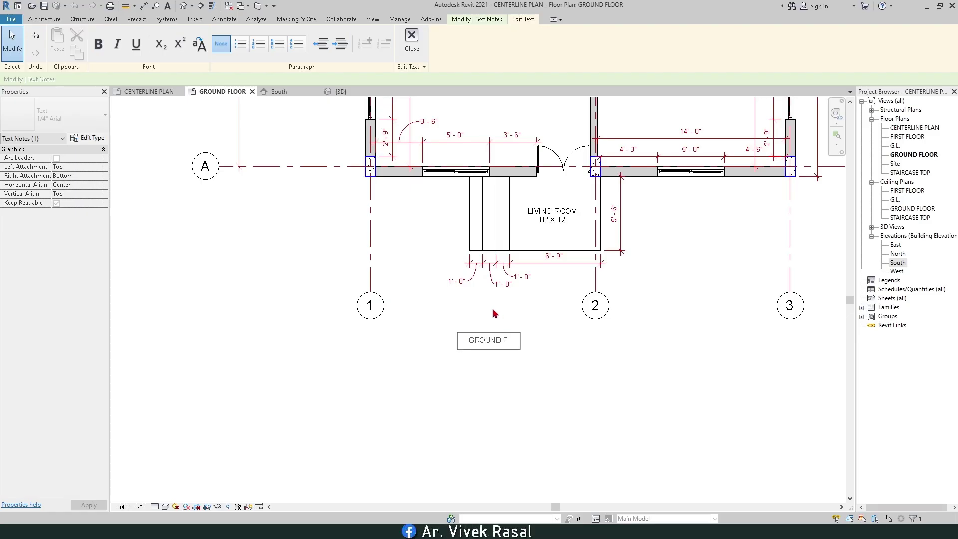
pyautogui.press('BackSpace')
pyautogui.press('BackSpace')
pyautogui.press('BackSpace')
pyautogui.press('BackSpace')
pyautogui.write('FLOOR PLA')
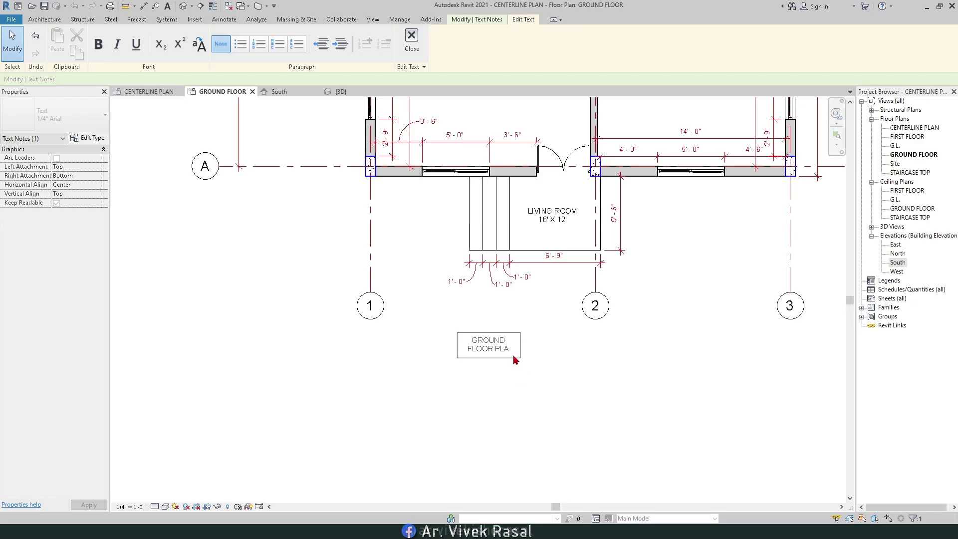
pyautogui.write('N')
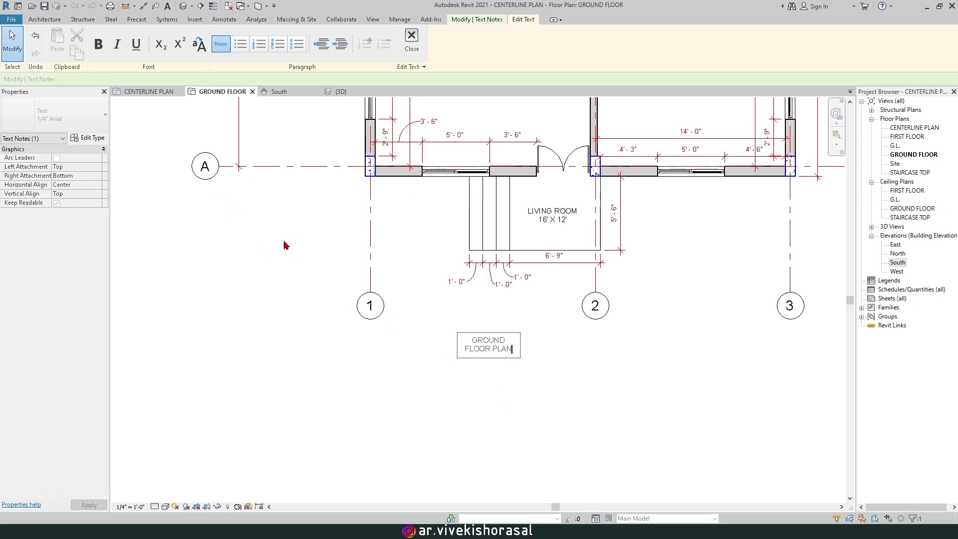
# Step: Make the GROUND FLOOR PLAN title bold, italic and underlined, and widen its text box so it fits on one line
pyautogui.hotkey('ctrl', 'a')
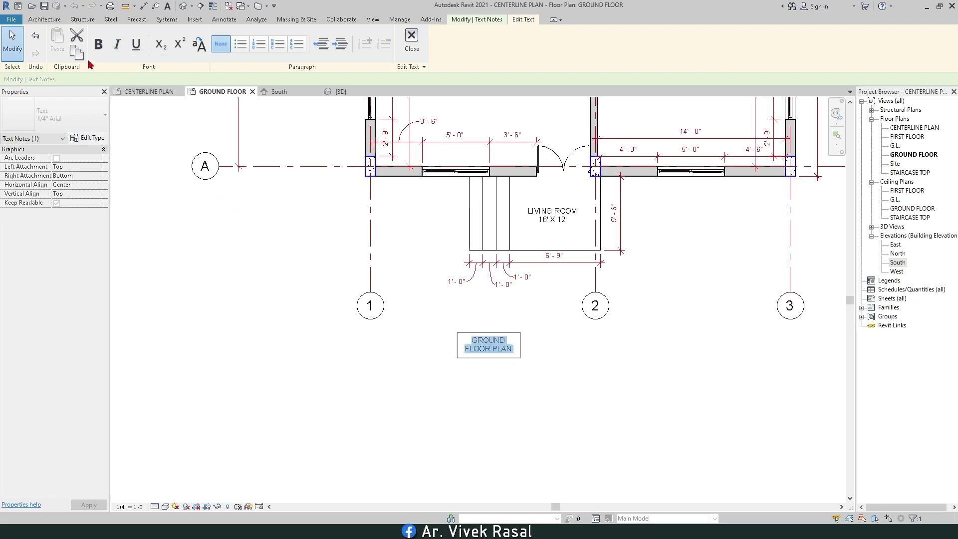
pyautogui.click(116, 44)
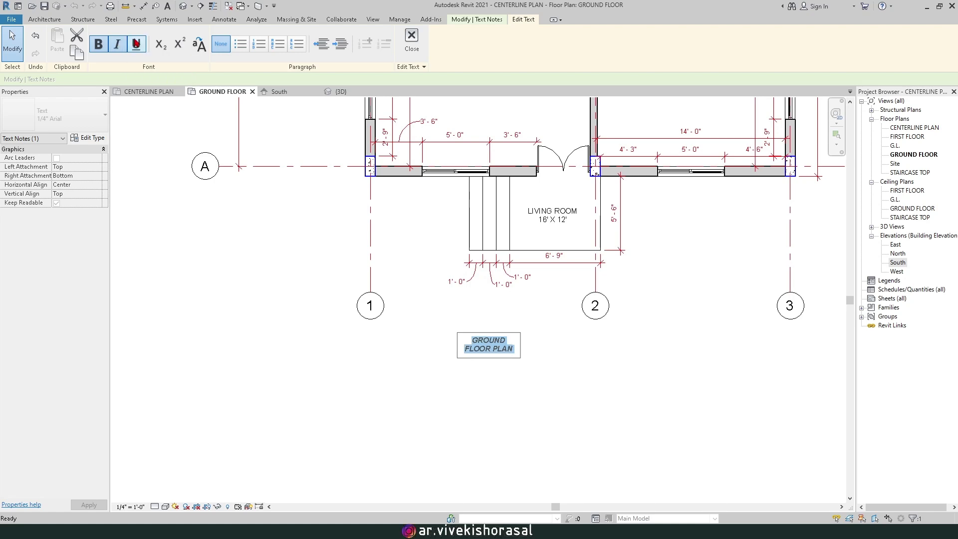
pyautogui.click(414, 386)
pyautogui.moveTo(522, 346); pyautogui.dragTo(549, 348)
pyautogui.click(551, 353)
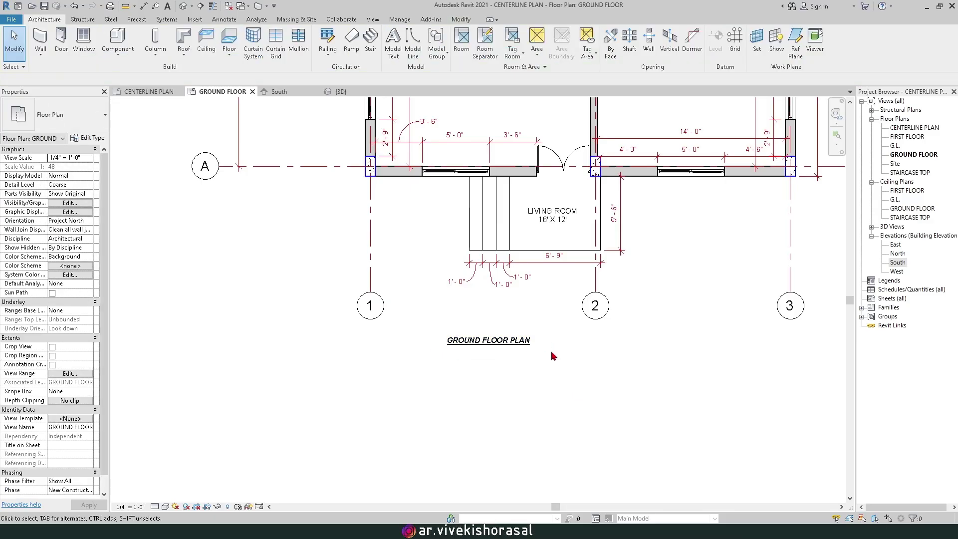
# Step: Move the GROUND FLOOR PLAN title over so that it starts beneath grid bubble 1
pyautogui.scroll(-3, 511, 363)
pyautogui.scroll(-1, 511, 363)
pyautogui.moveTo(511, 363); pyautogui.dragTo(490, 343, button='middle')
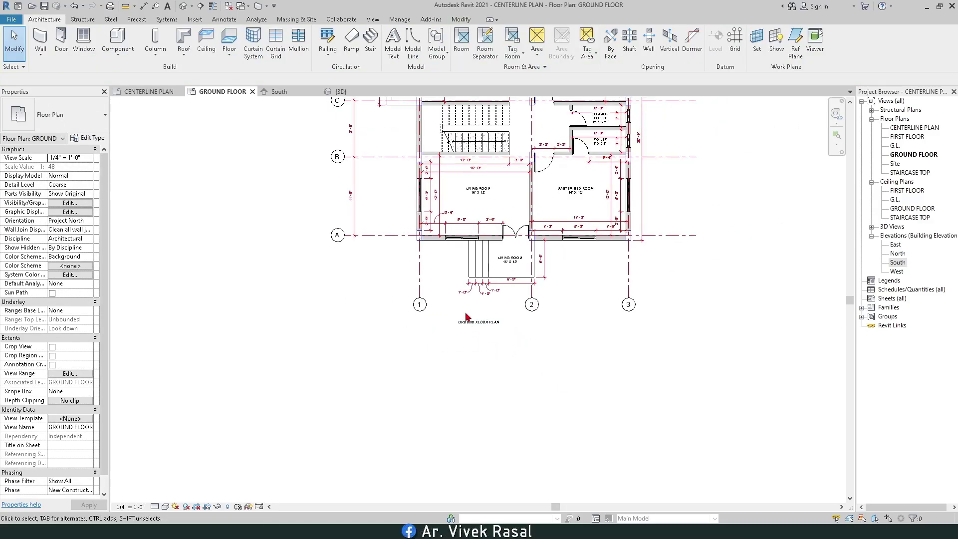
pyautogui.click(482, 323)
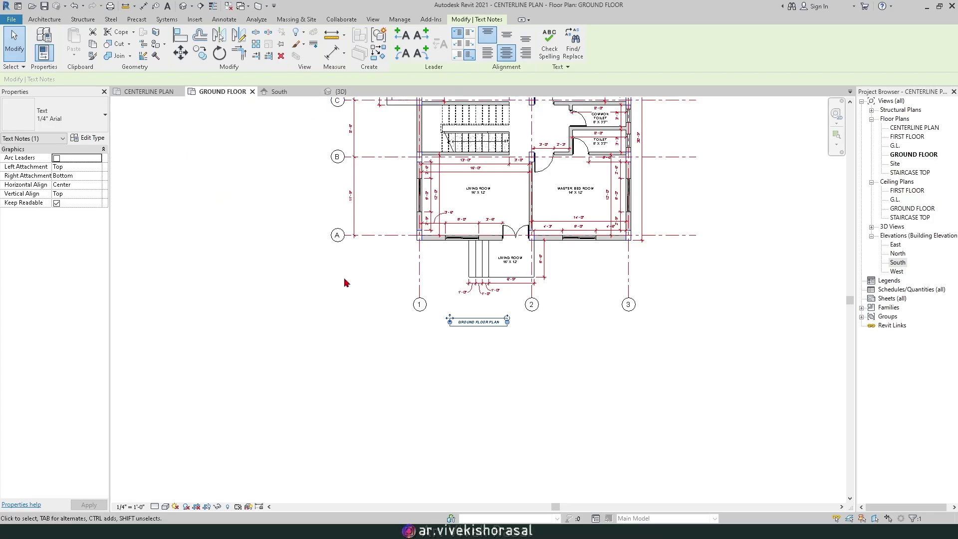
pyautogui.moveTo(532, 318); pyautogui.dragTo(505, 295, button='middle')
pyautogui.scroll(2, 507, 299)
pyautogui.doubleClick(401, 305)
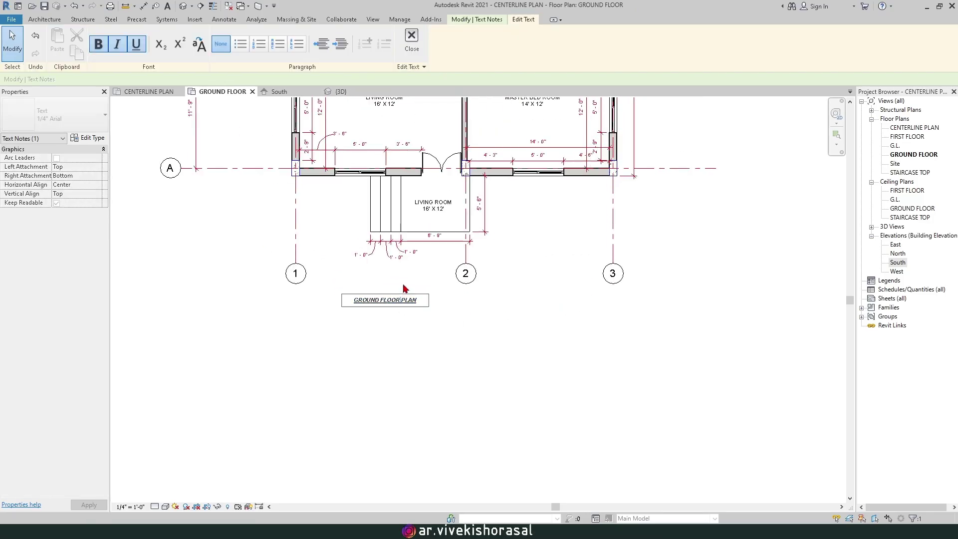
pyautogui.press('Escape')
pyautogui.moveTo(342, 294); pyautogui.dragTo(291, 300)
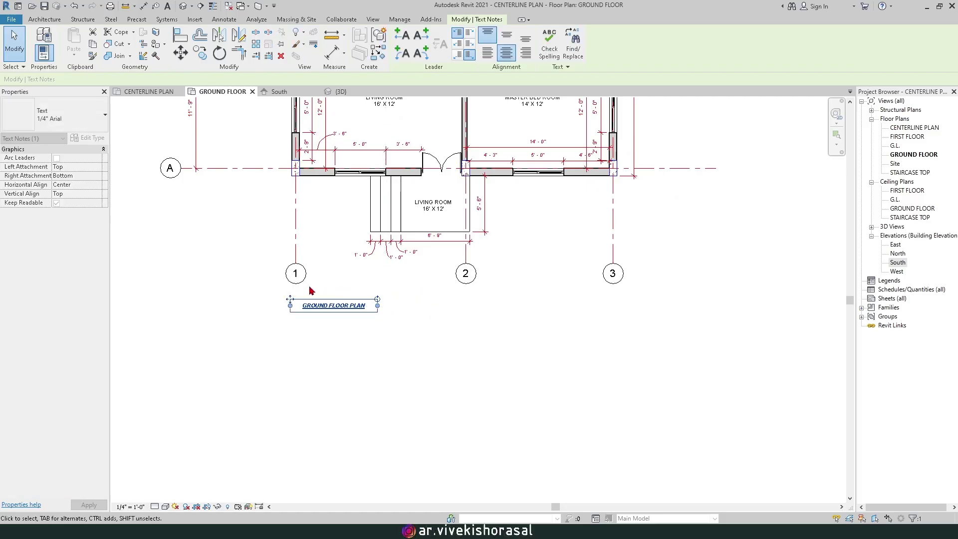
pyautogui.press('Escape')
pyautogui.scroll(-3, 416, 334)
pyautogui.scroll(1, 499, 250)
pyautogui.moveTo(534, 254); pyautogui.dragTo(538, 230, button='middle')
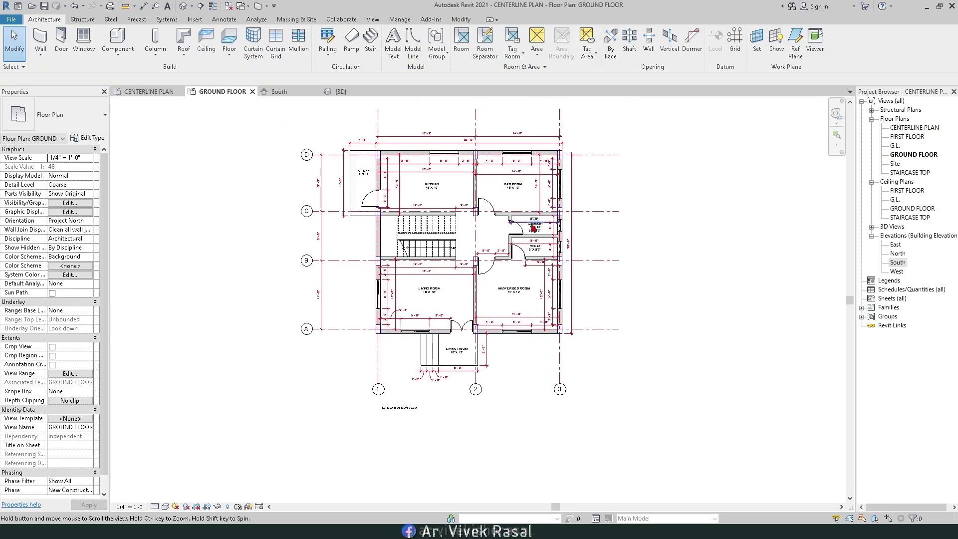
pyautogui.scroll(1, 538, 231)
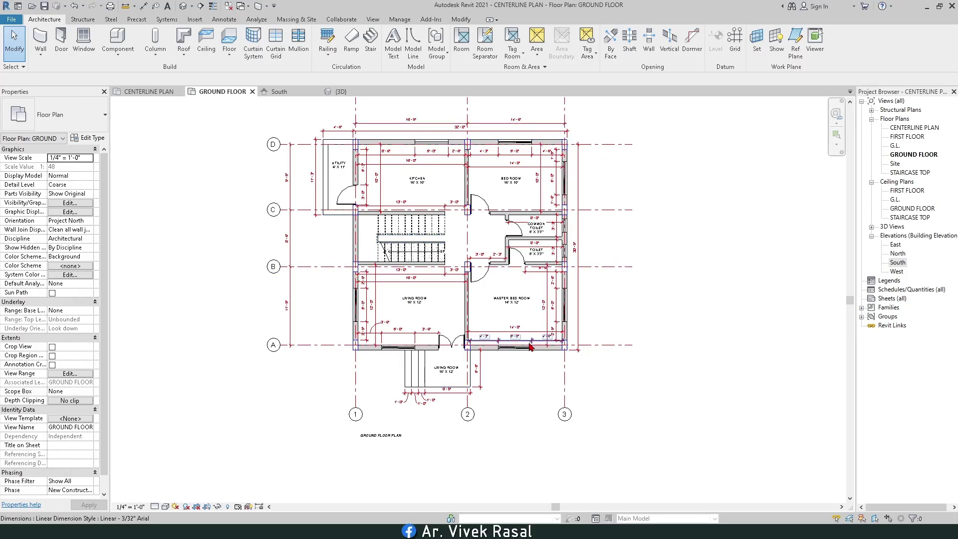
pyautogui.moveTo(448, 270); pyautogui.dragTo(459, 287, button='middle')
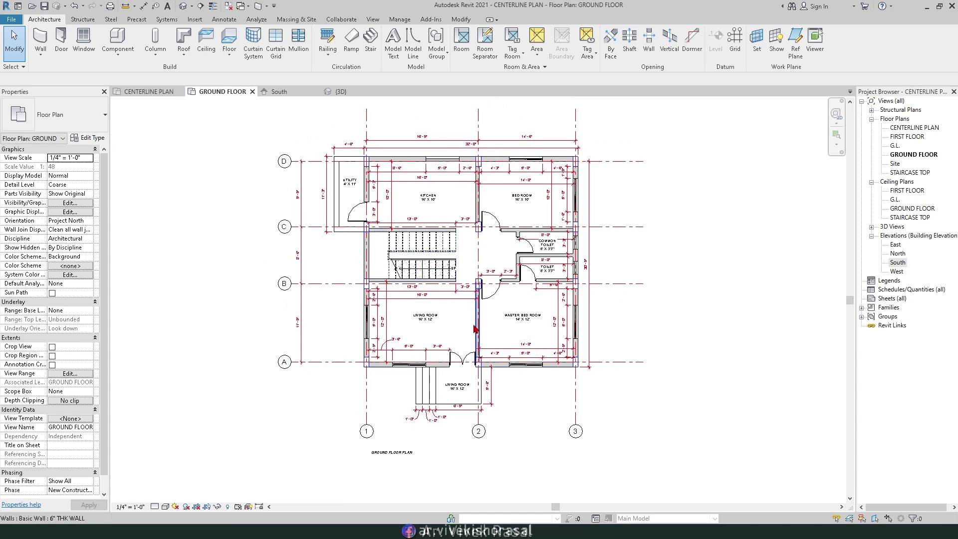
# Step: In the 3D view, change the visual style to show filled, coloured surfaces and inspect the house from the front entrance side
pyautogui.click(344, 92)
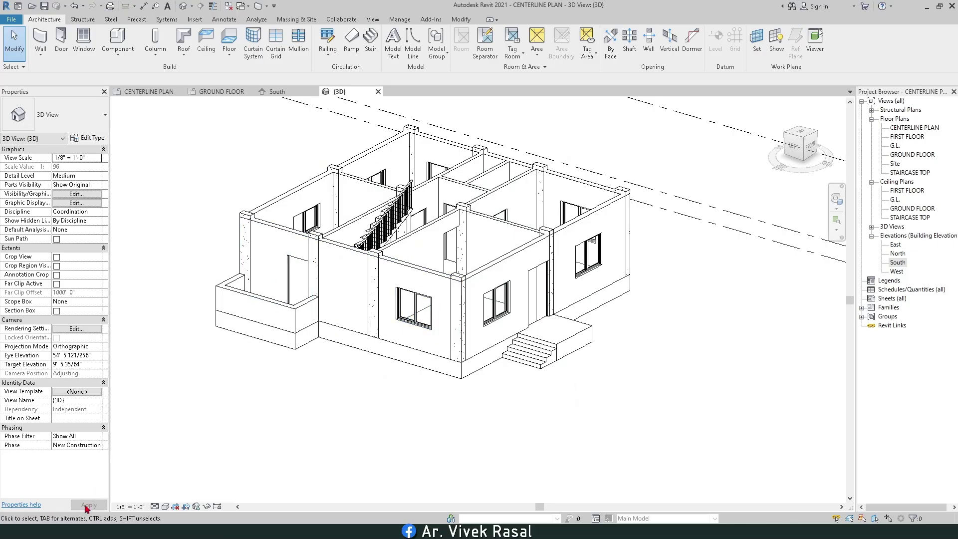
pyautogui.click(165, 506)
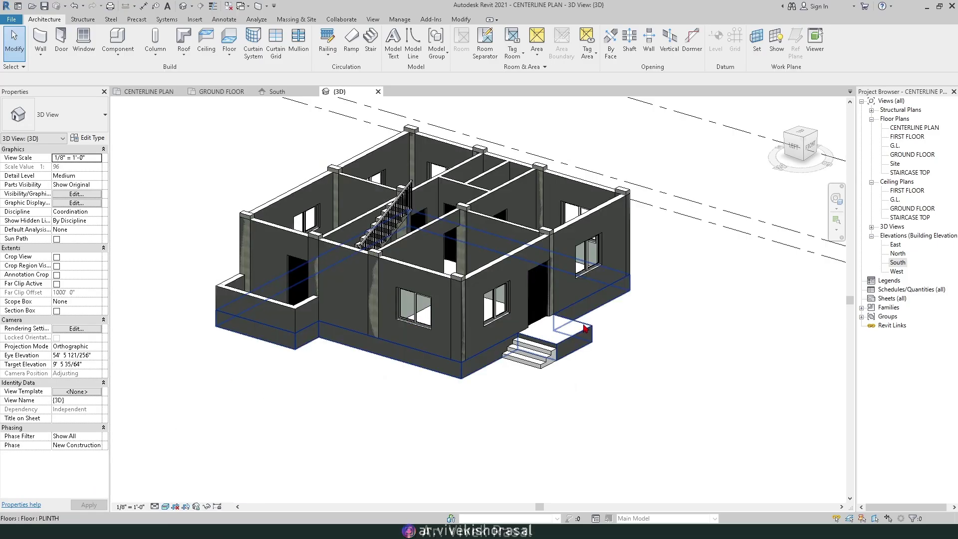
pyautogui.moveTo(580, 333)
pyautogui.keyDown('shift'); pyautogui.mouseDown(button='middle')
pyautogui.moveTo(283, 326)
pyautogui.moveTo(601, 331)
pyautogui.moveTo(524, 342)
pyautogui.moveTo(409, 337)
pyautogui.moveTo(589, 326)
pyautogui.mouseUp(button='middle'); pyautogui.keyUp('shift')
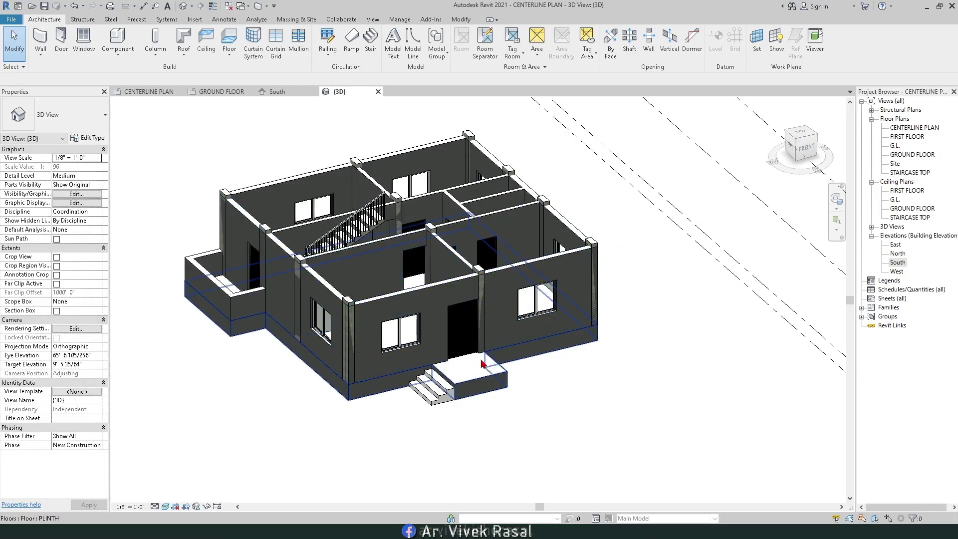
pyautogui.moveTo(452, 363); pyautogui.dragTo(507, 357, button='middle')
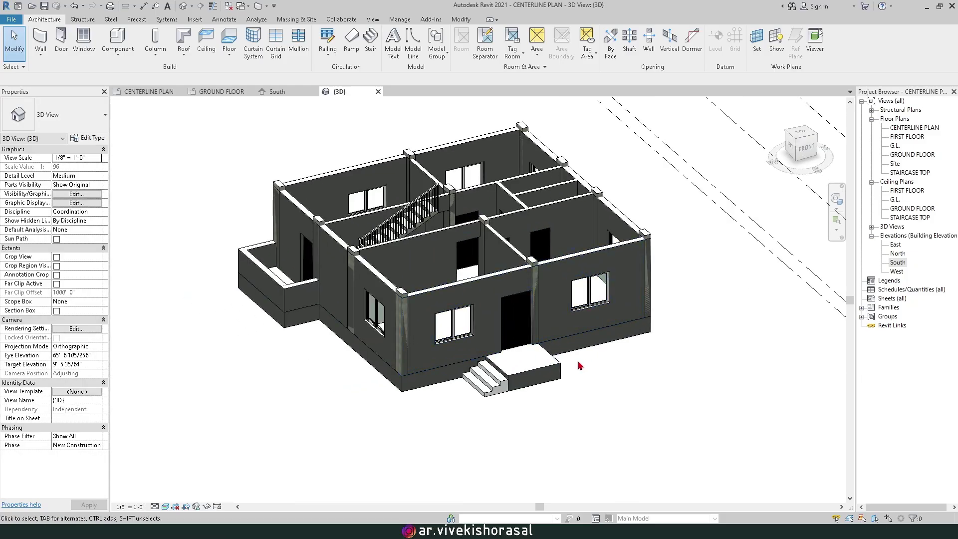
pyautogui.keyDown('shift'); pyautogui.moveTo(538, 293); pyautogui.dragTo(474, 315, button='middle'); pyautogui.keyUp('shift')
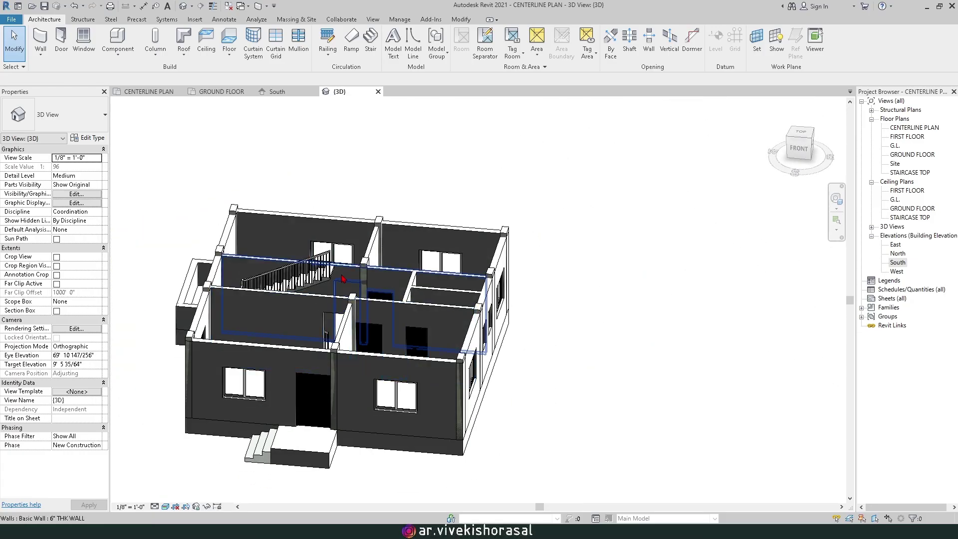
pyautogui.moveTo(387, 255); pyautogui.dragTo(459, 235, button='middle')
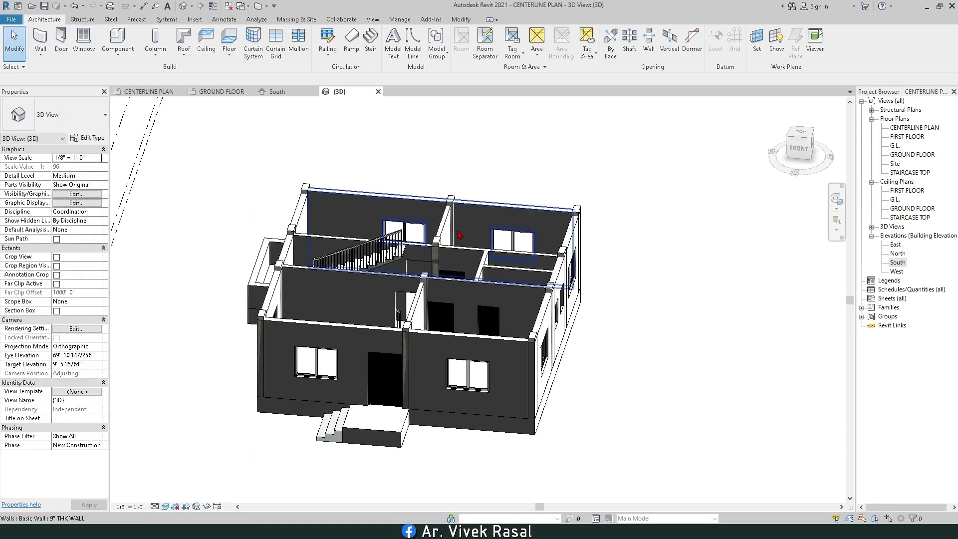